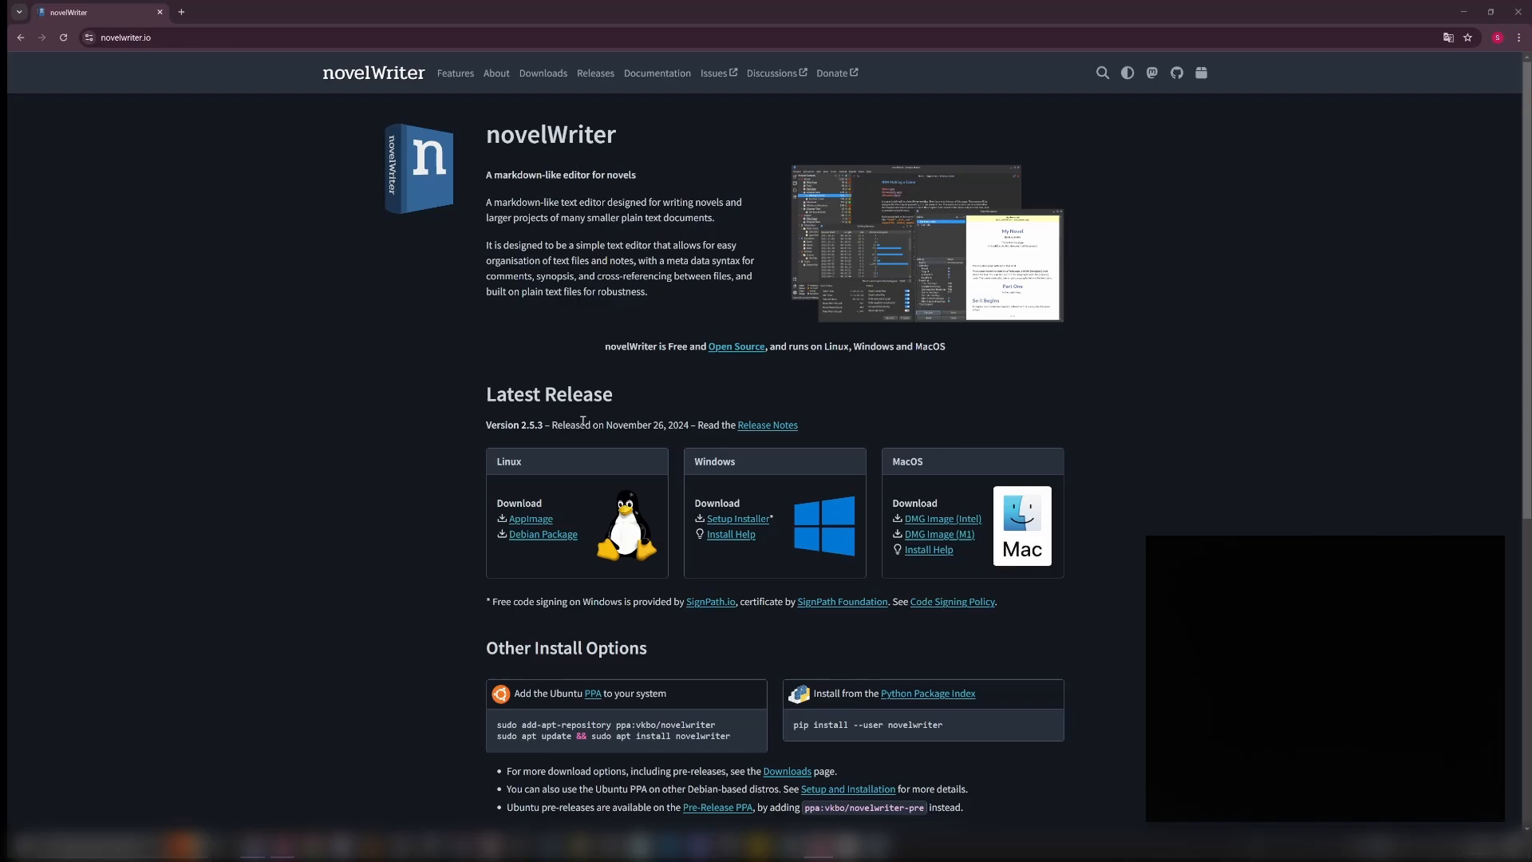
Step: Download the Windows setup installer novelwriter-2.5.3-amd64-setup.exe from the novelWriter downloads page
{"action": "scroll", "coordinate": [630, 410], "scroll_direction": "down", "scroll_amount": 1}
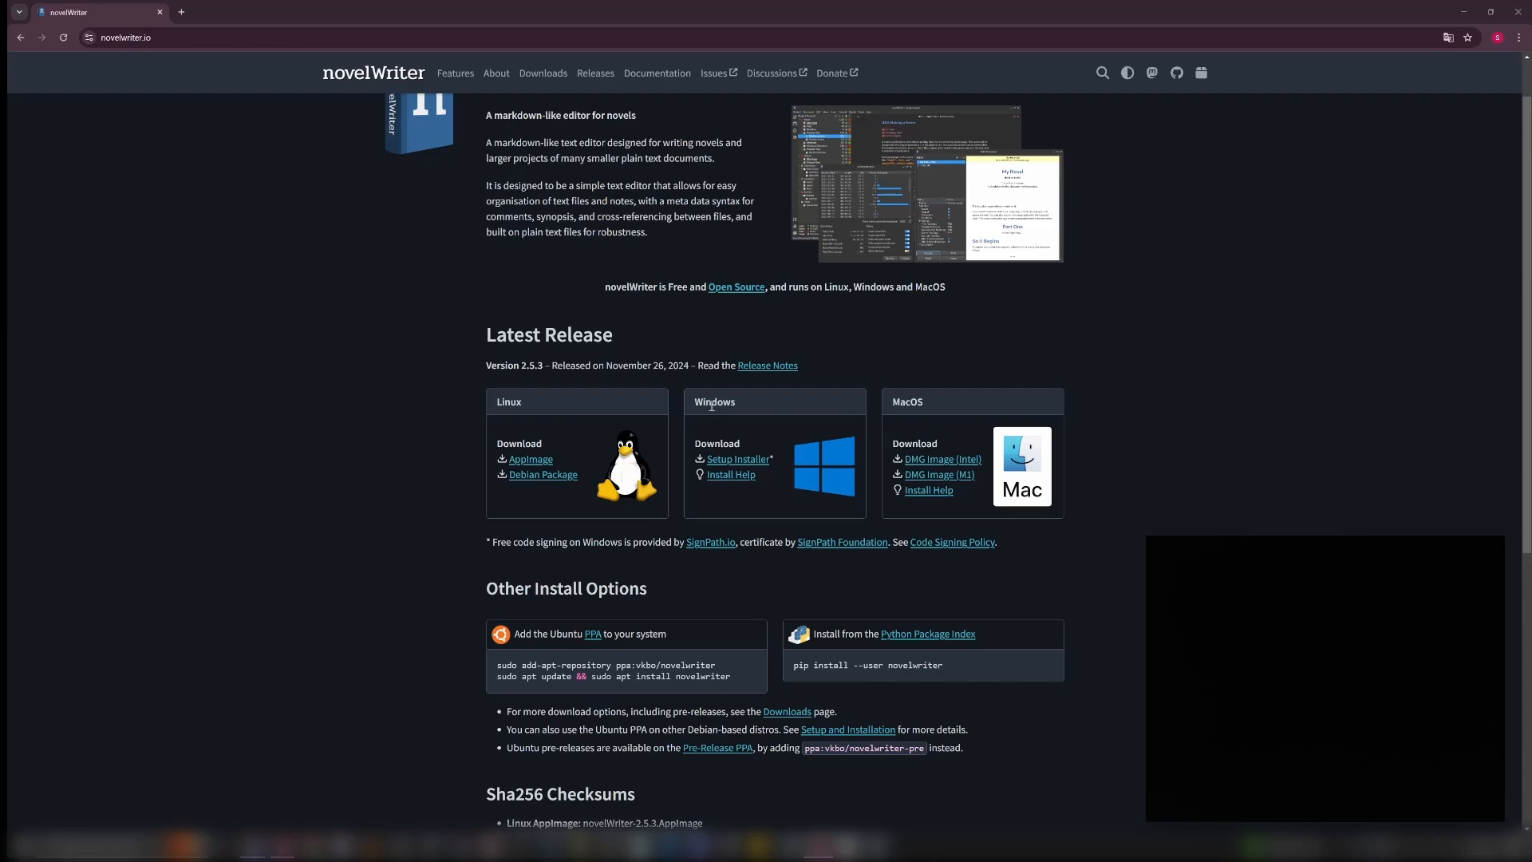
{"action": "scroll", "coordinate": [739, 413], "scroll_direction": "up", "scroll_amount": 1}
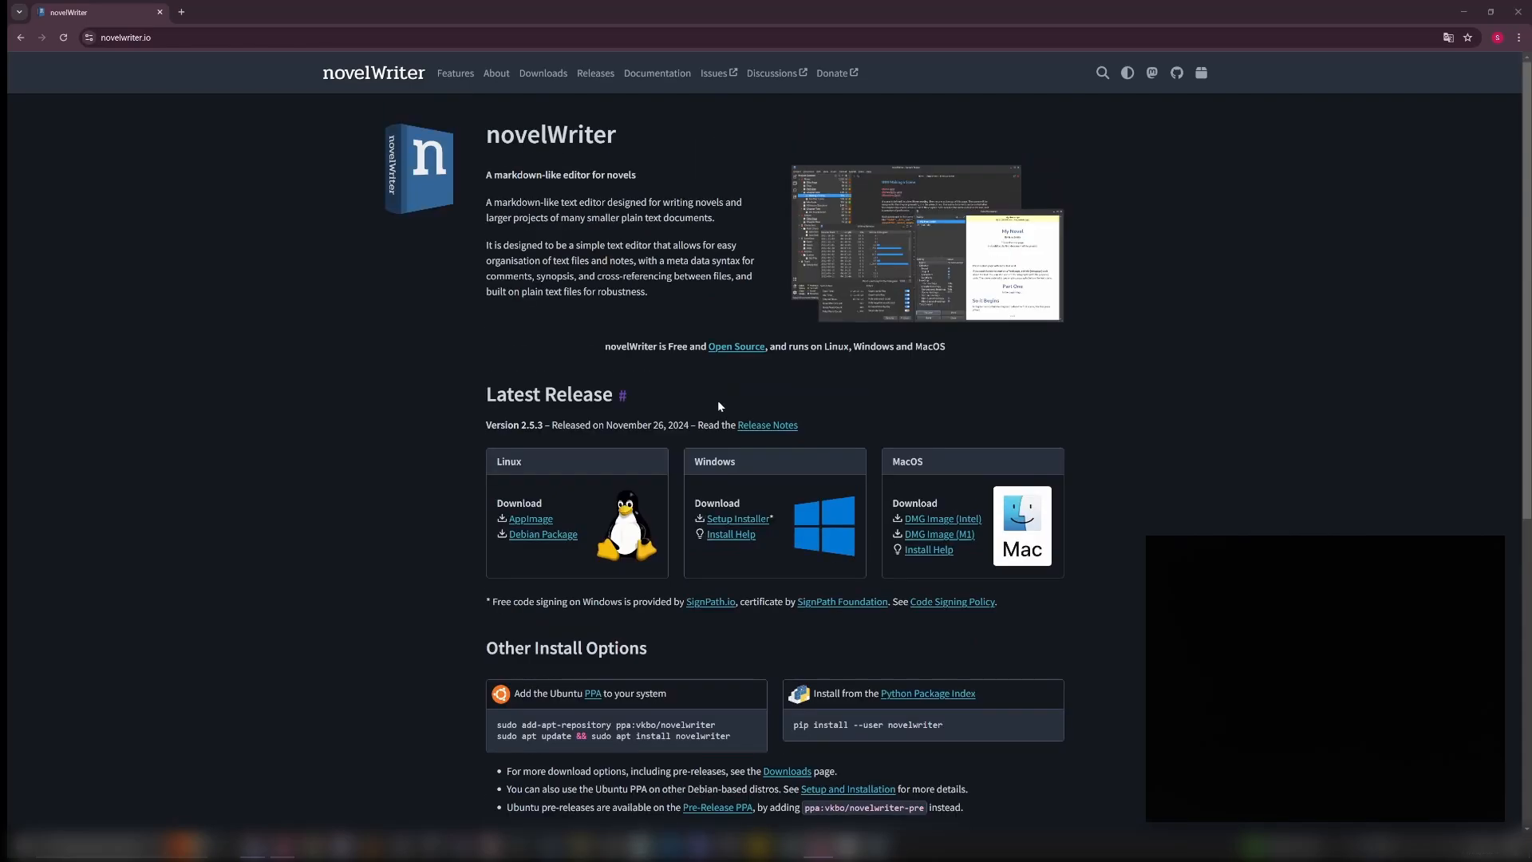
{"action": "left_click", "coordinate": [550, 81]}
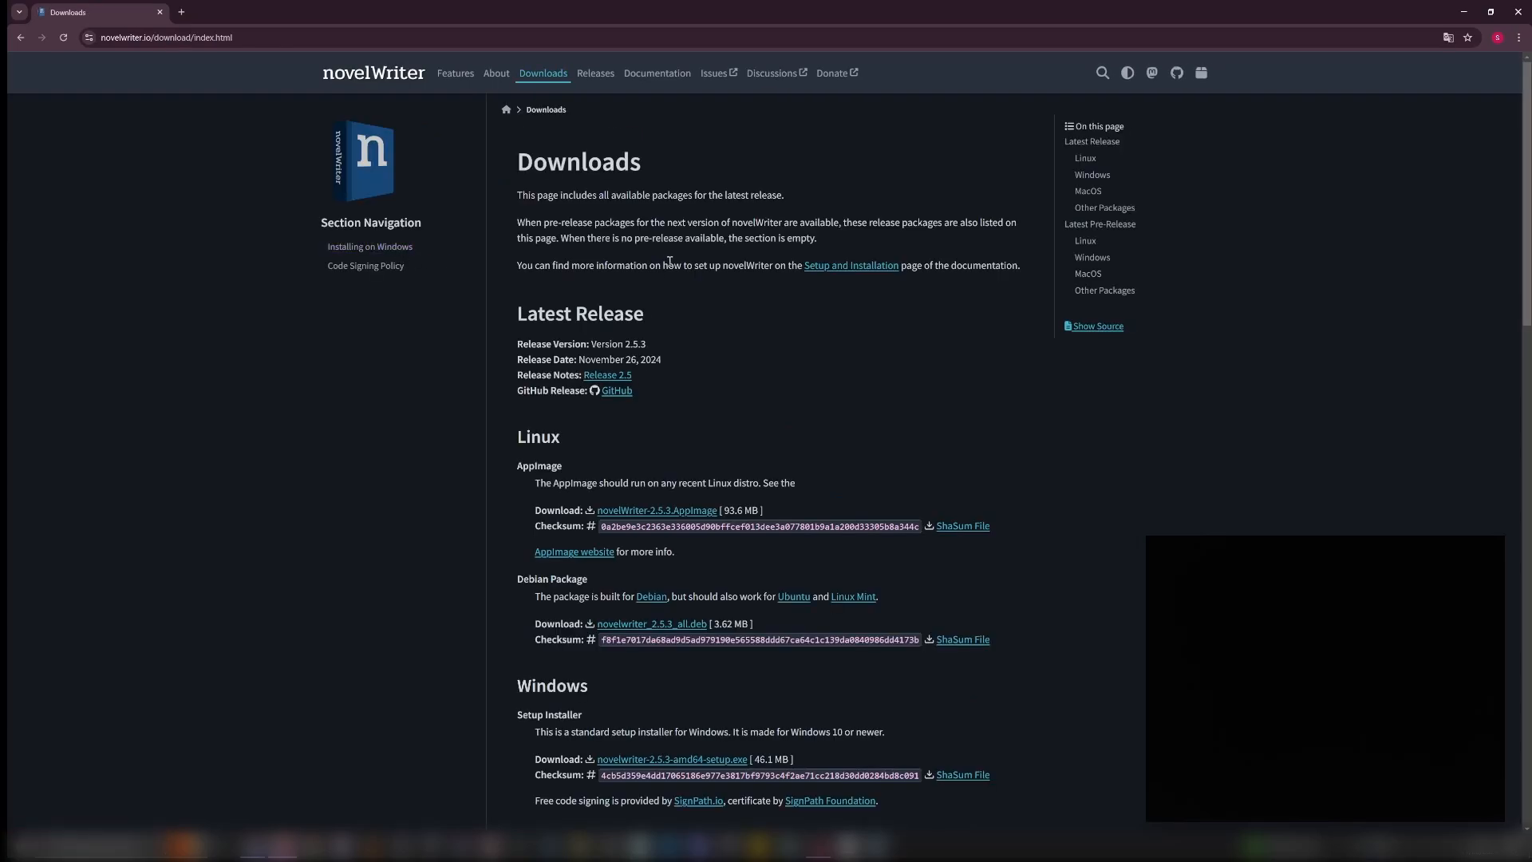
{"action": "scroll", "coordinate": [789, 343], "scroll_direction": "down", "scroll_amount": 2}
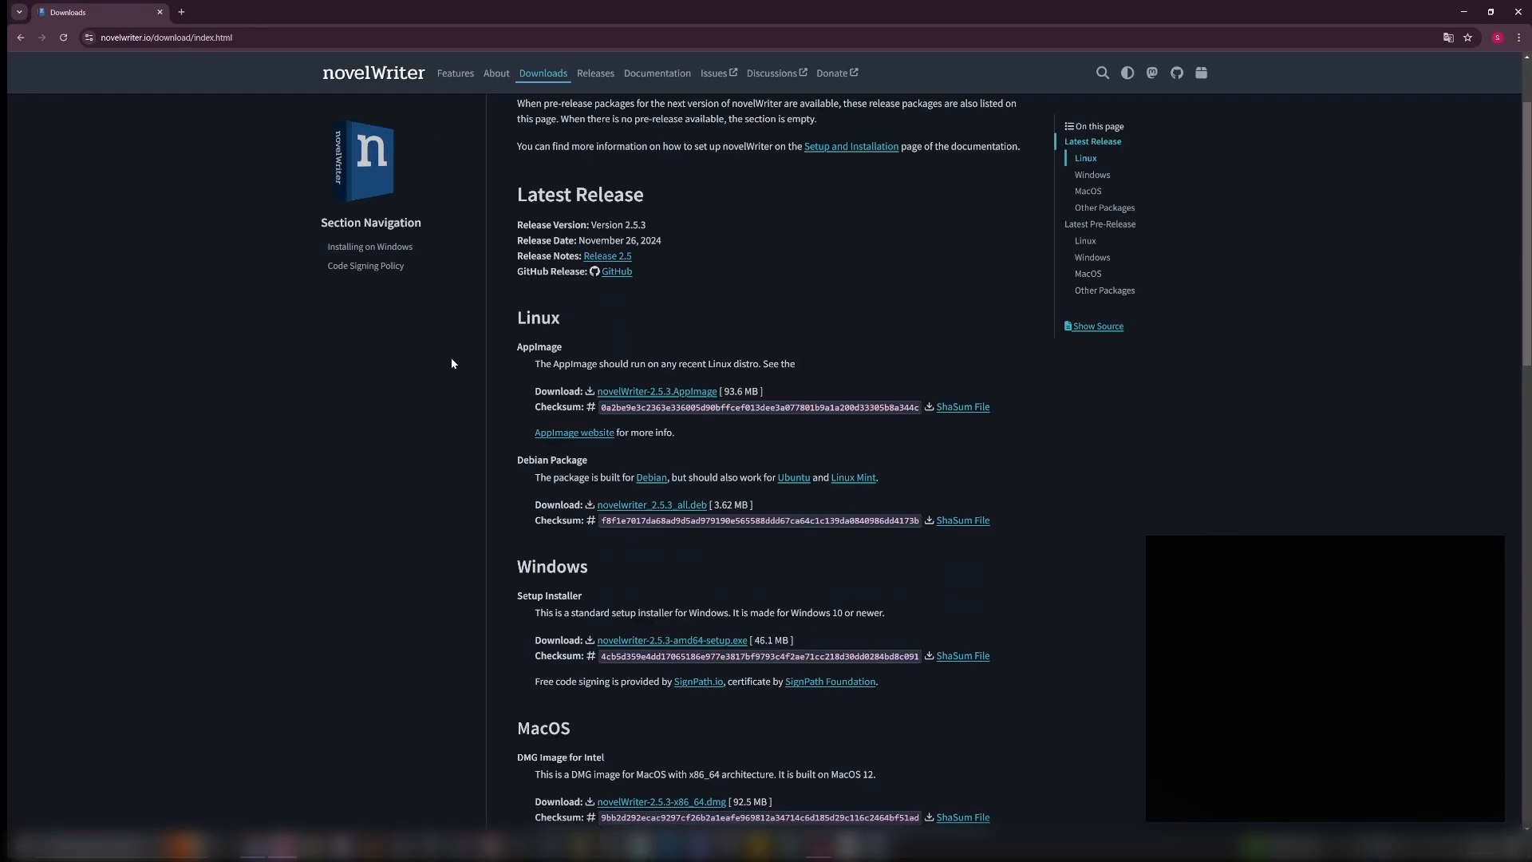
{"action": "scroll", "coordinate": [510, 375], "scroll_direction": "down", "scroll_amount": 4}
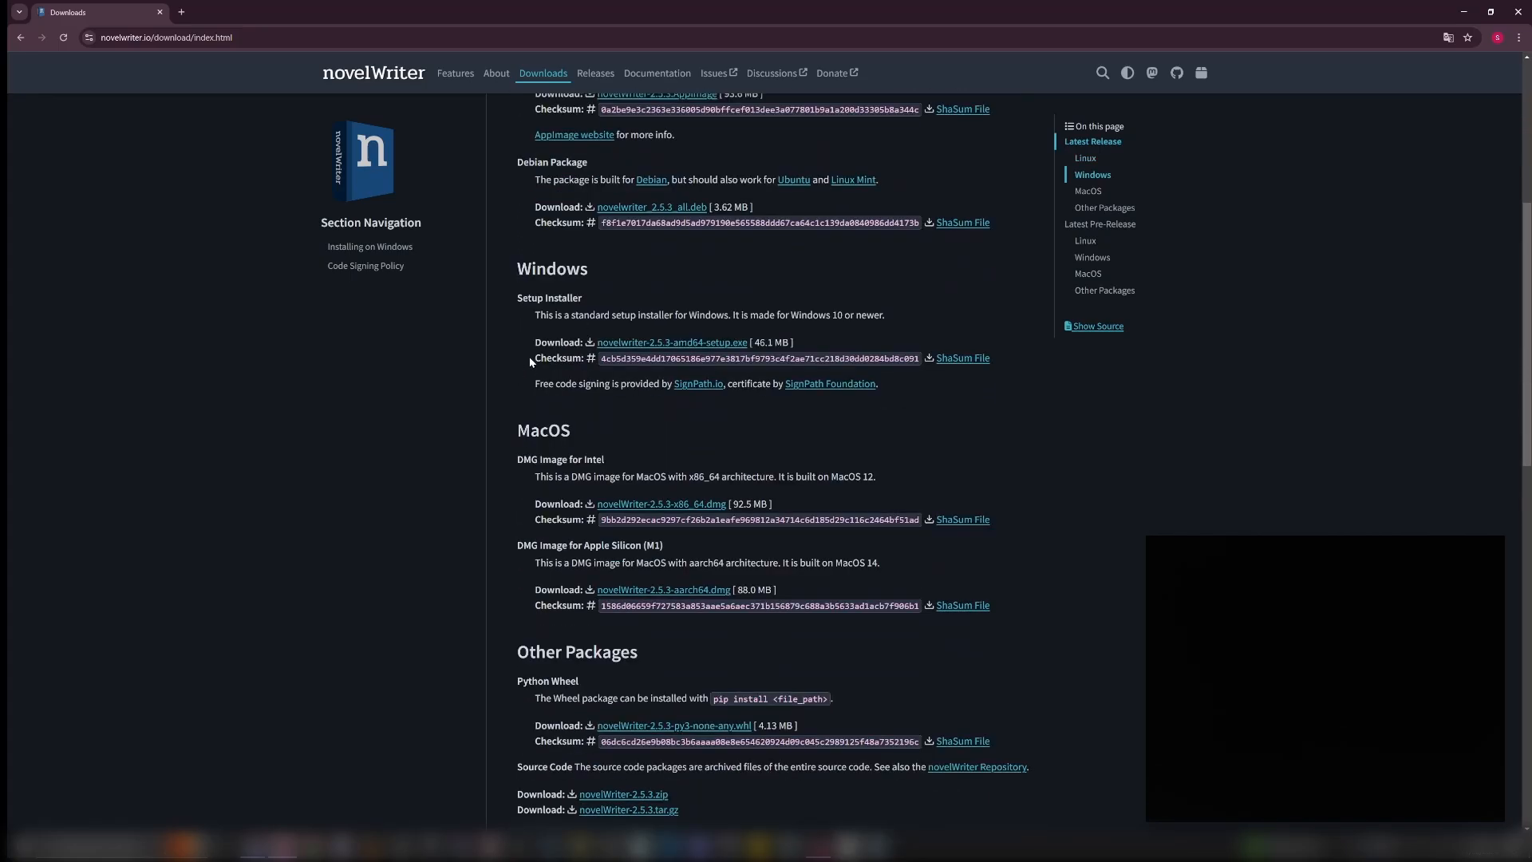
{"action": "left_click", "coordinate": [674, 345]}
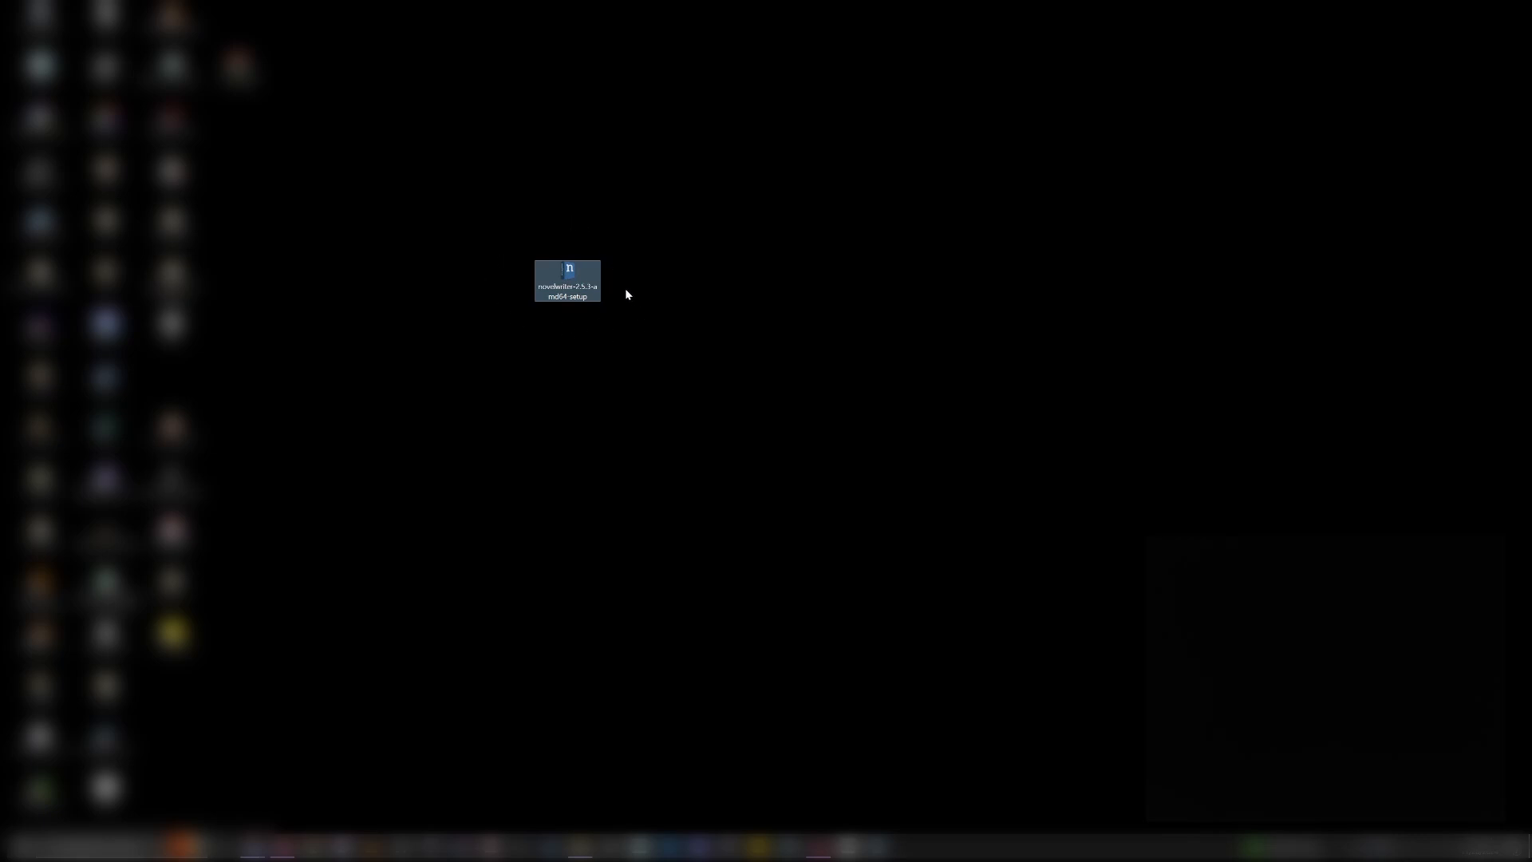
Step: Run the downloaded novelWriter installer for all users and accept the license agreement
{"action": "double_click", "coordinate": [566, 280]}
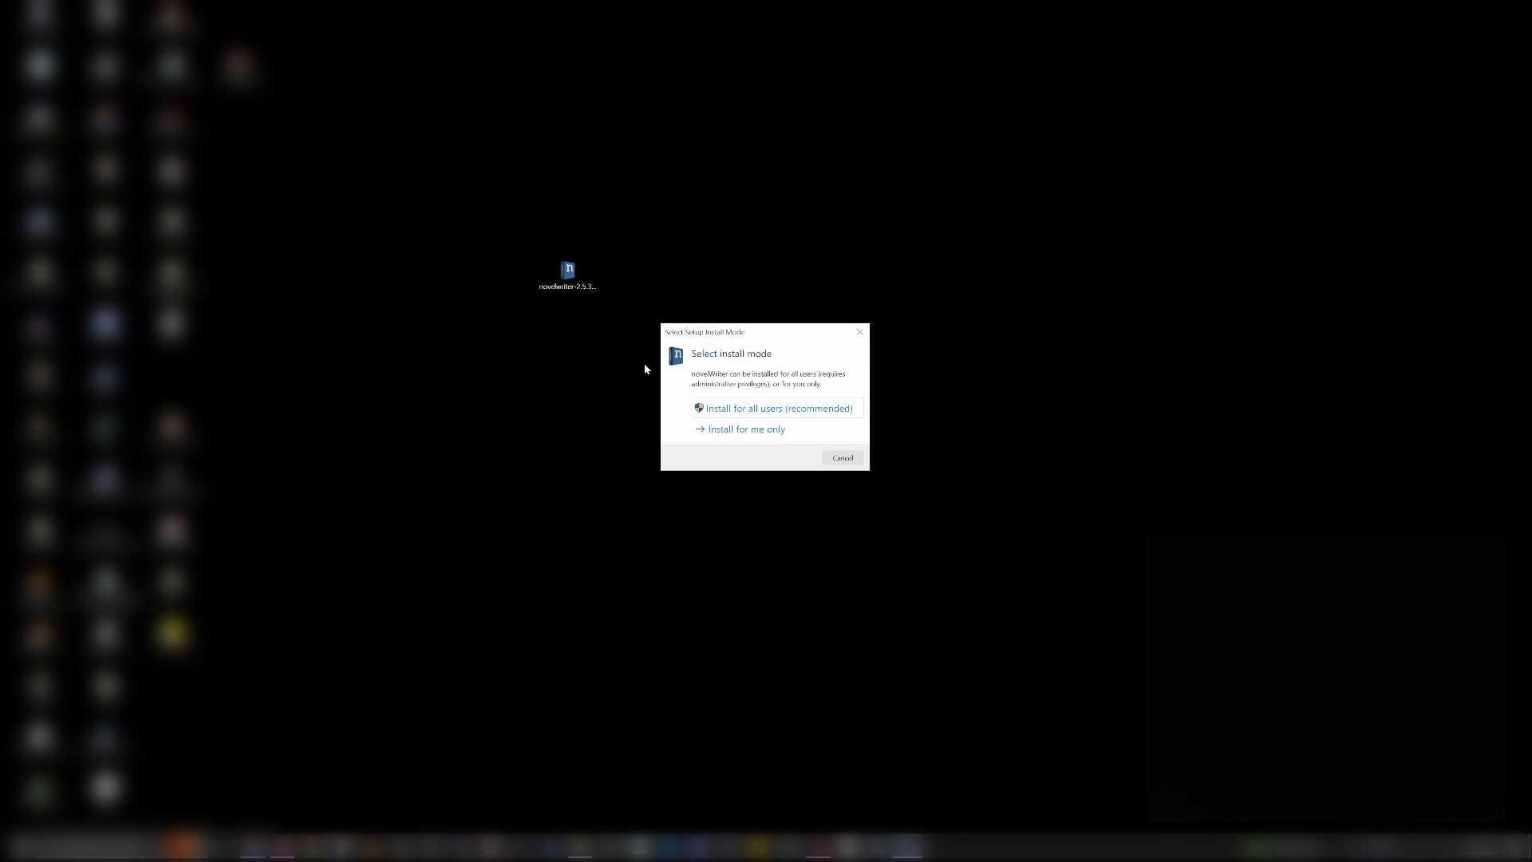
{"action": "left_click", "coordinate": [780, 407]}
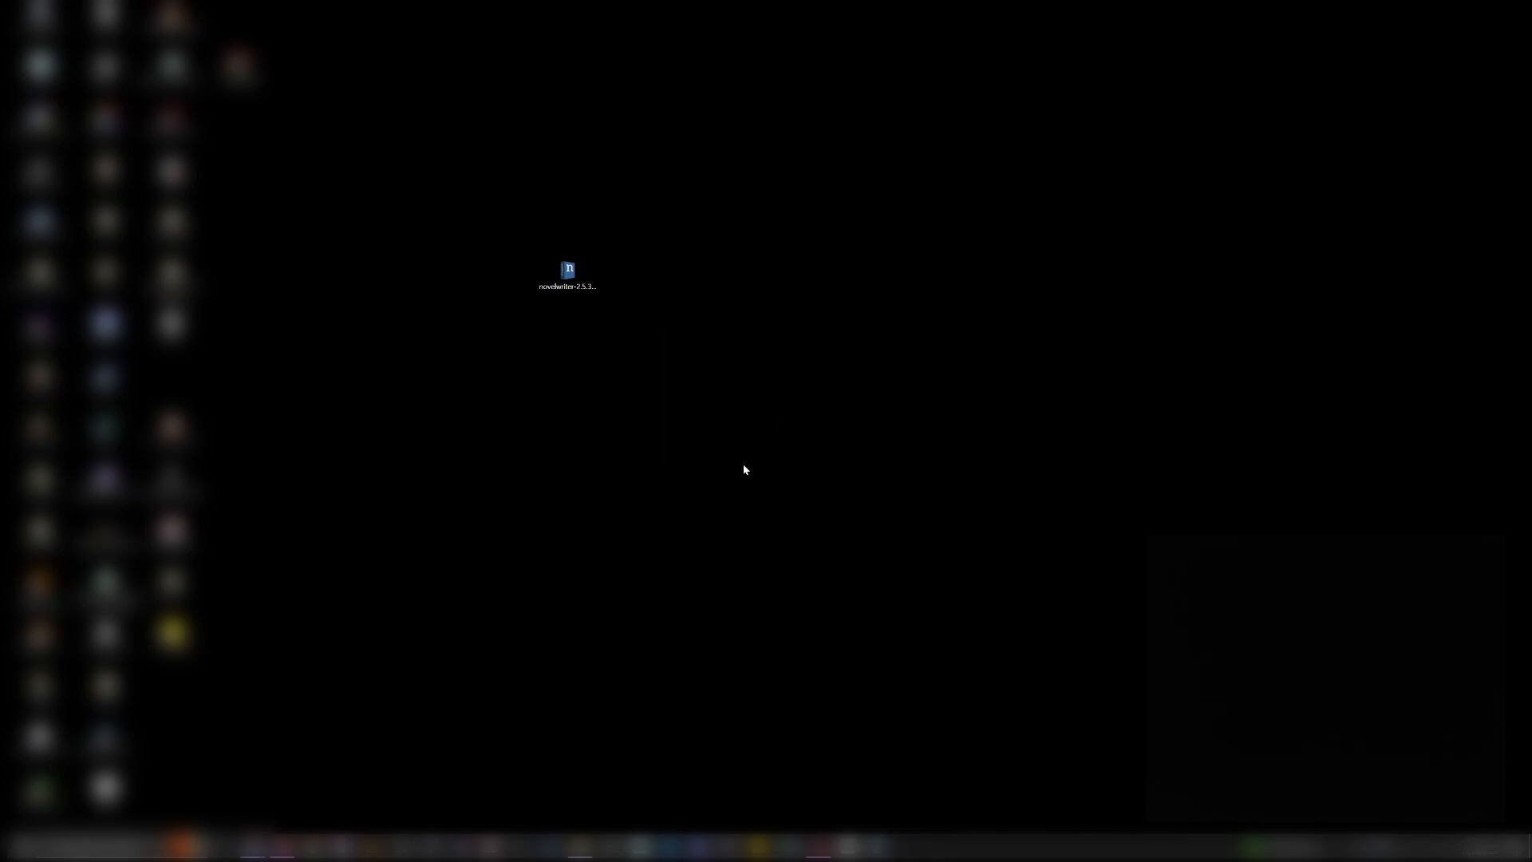
{"action": "scroll", "coordinate": [731, 438], "scroll_direction": "down", "scroll_amount": 15}
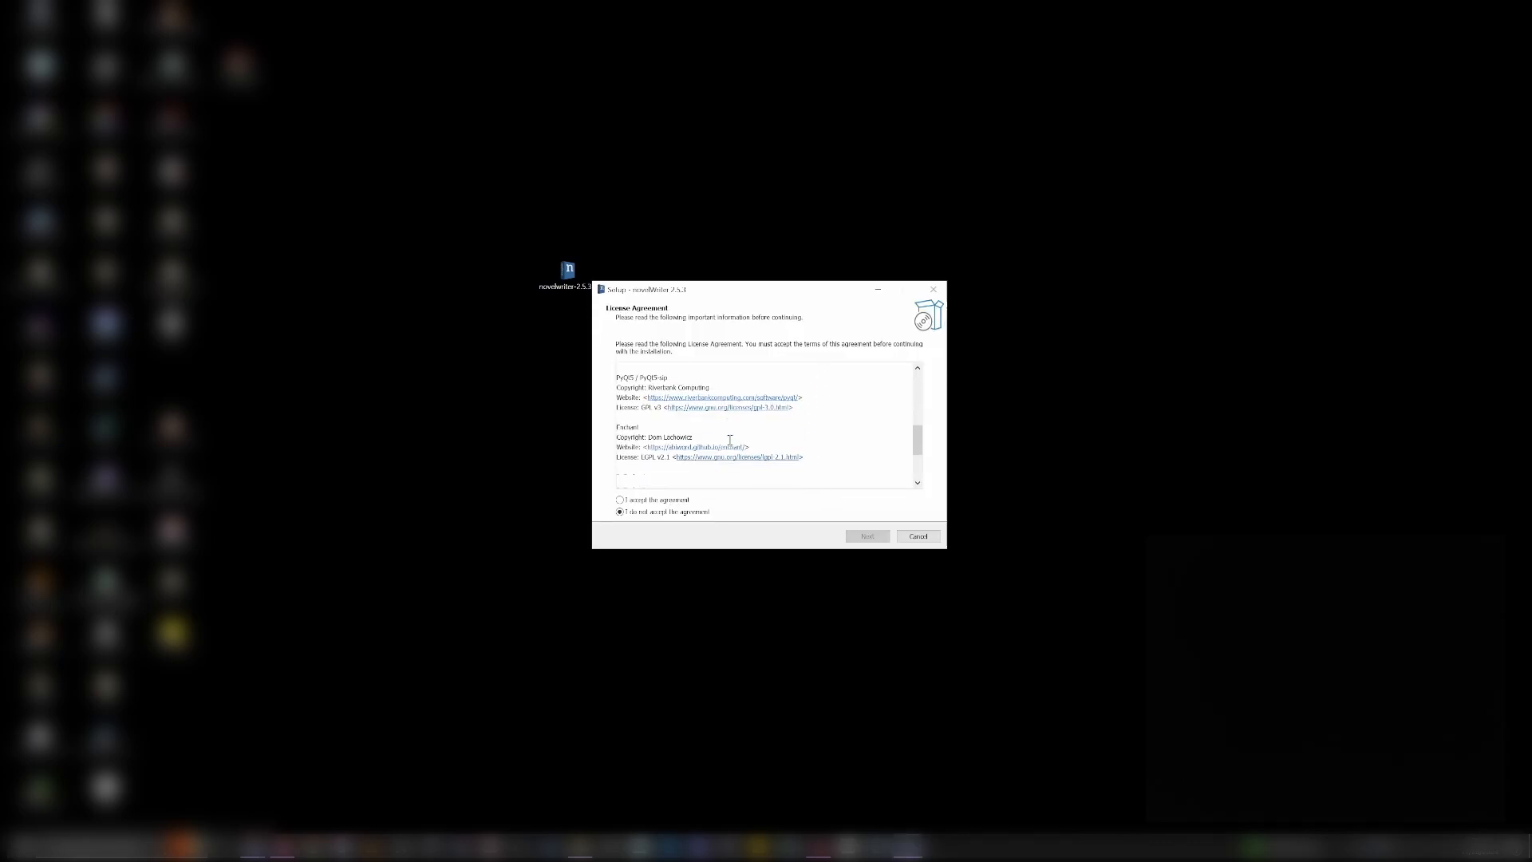
{"action": "left_click", "coordinate": [655, 500]}
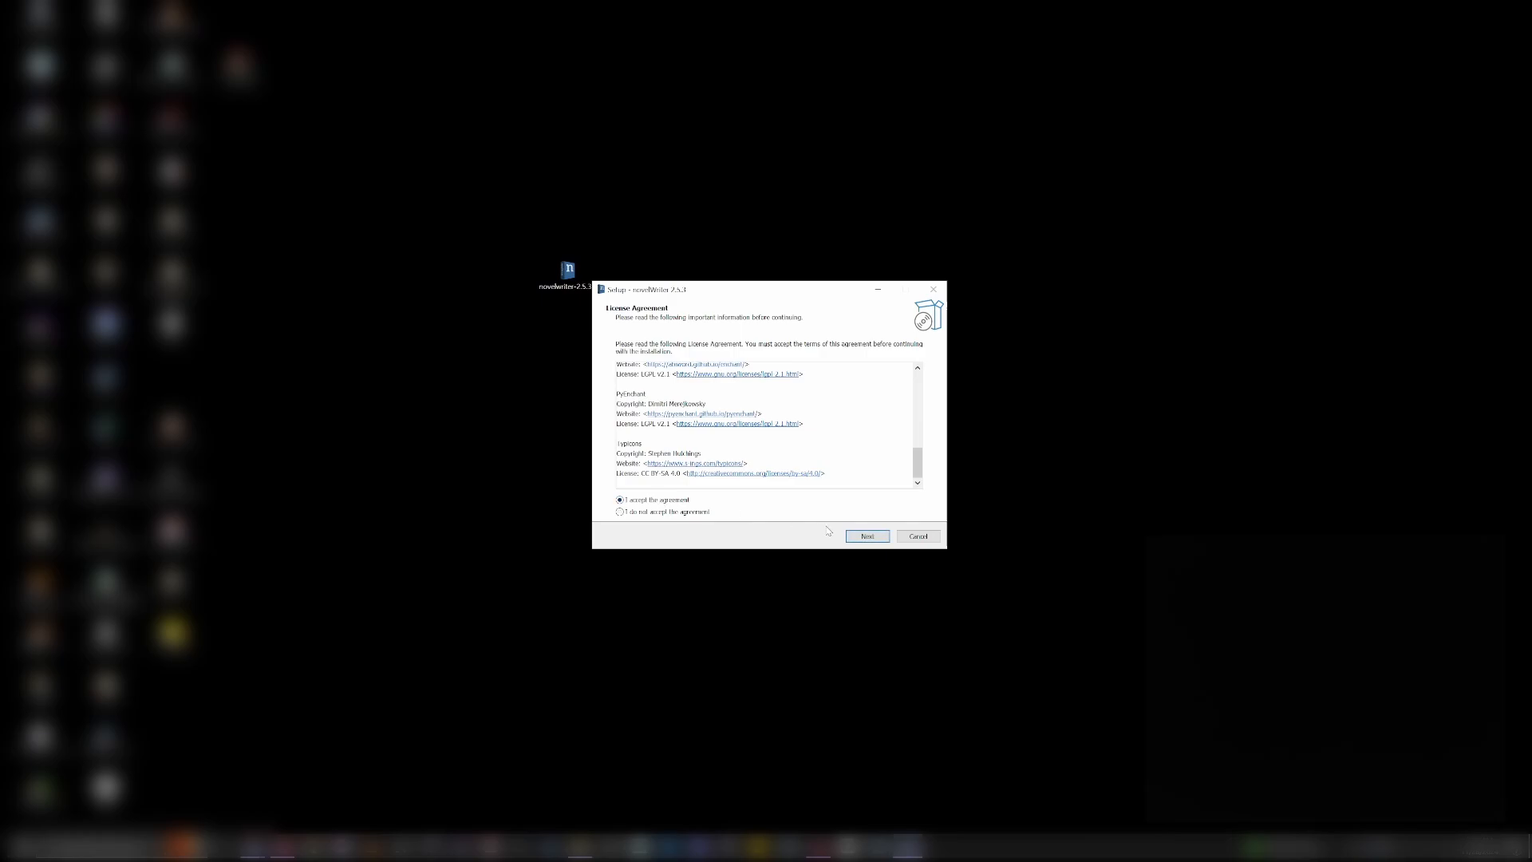
{"action": "left_click", "coordinate": [868, 537]}
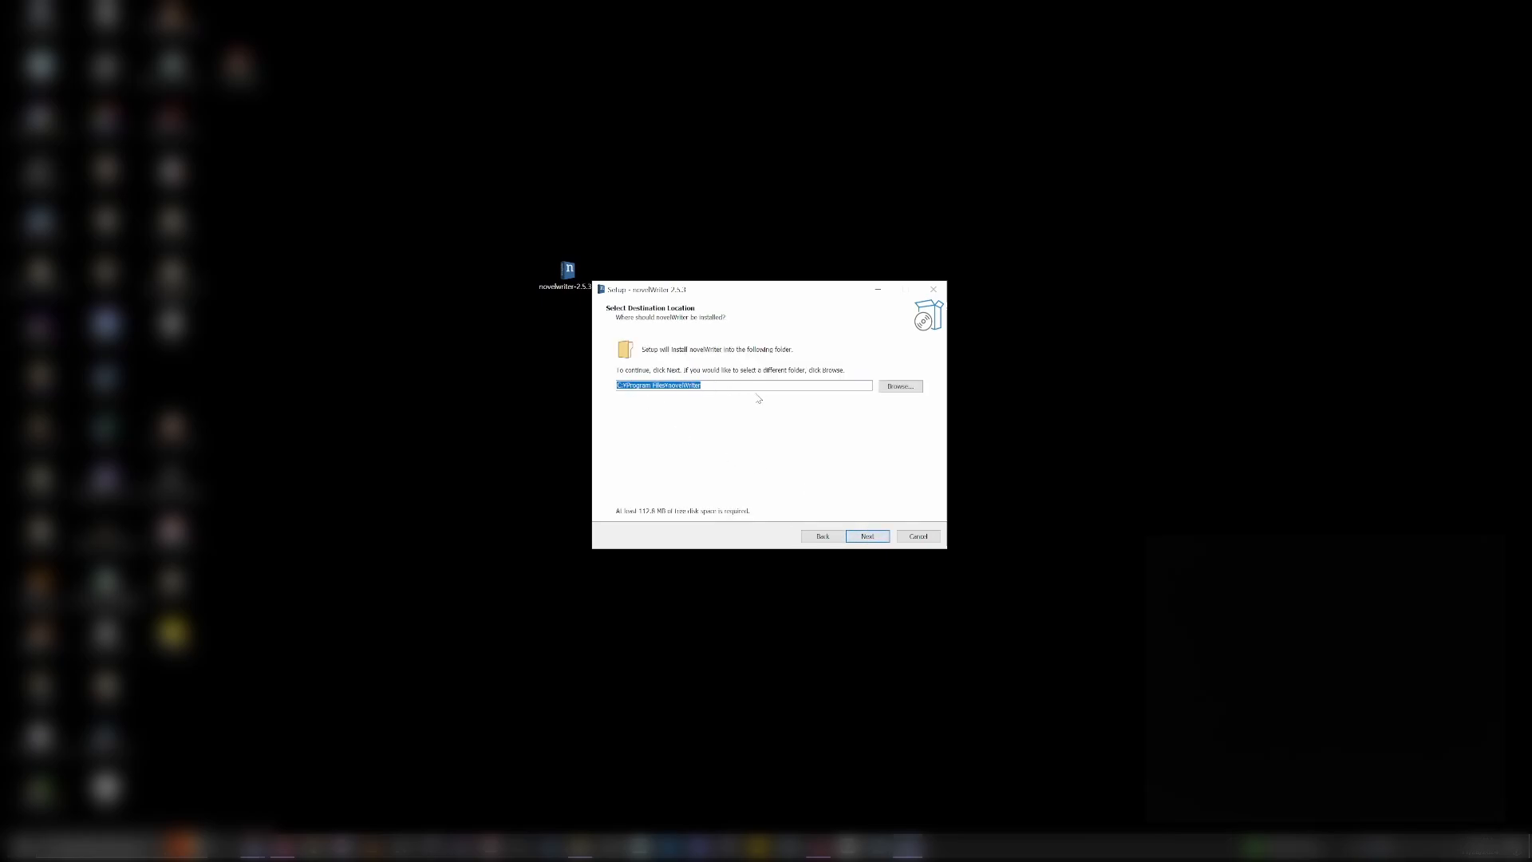
Step: Install novelWriter in the default folder with a desktop shortcut, and finish setup with the program launched
{"action": "left_click", "coordinate": [867, 536]}
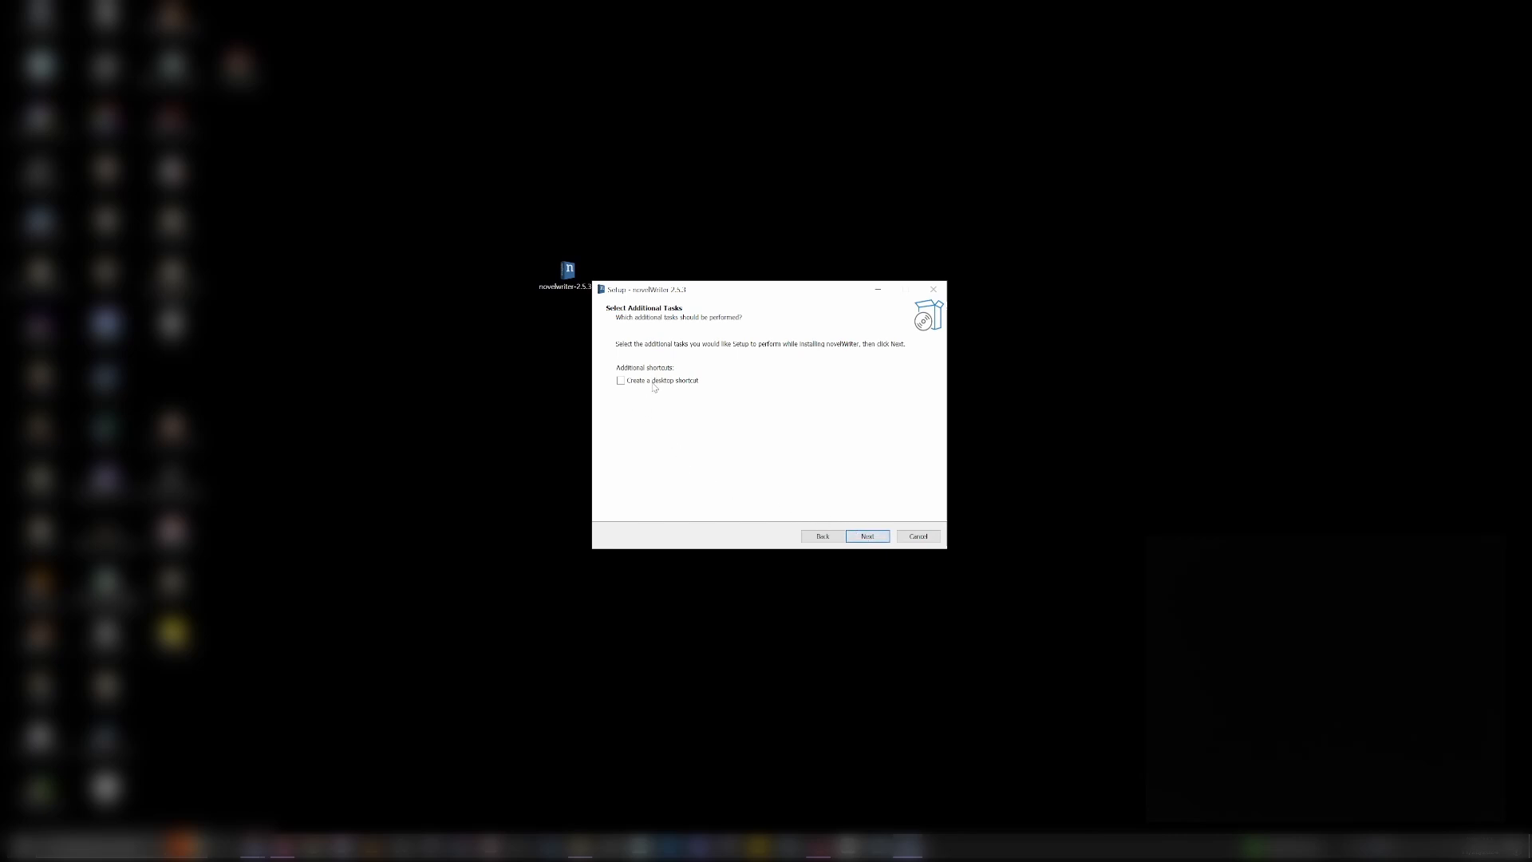
{"action": "left_click", "coordinate": [867, 536]}
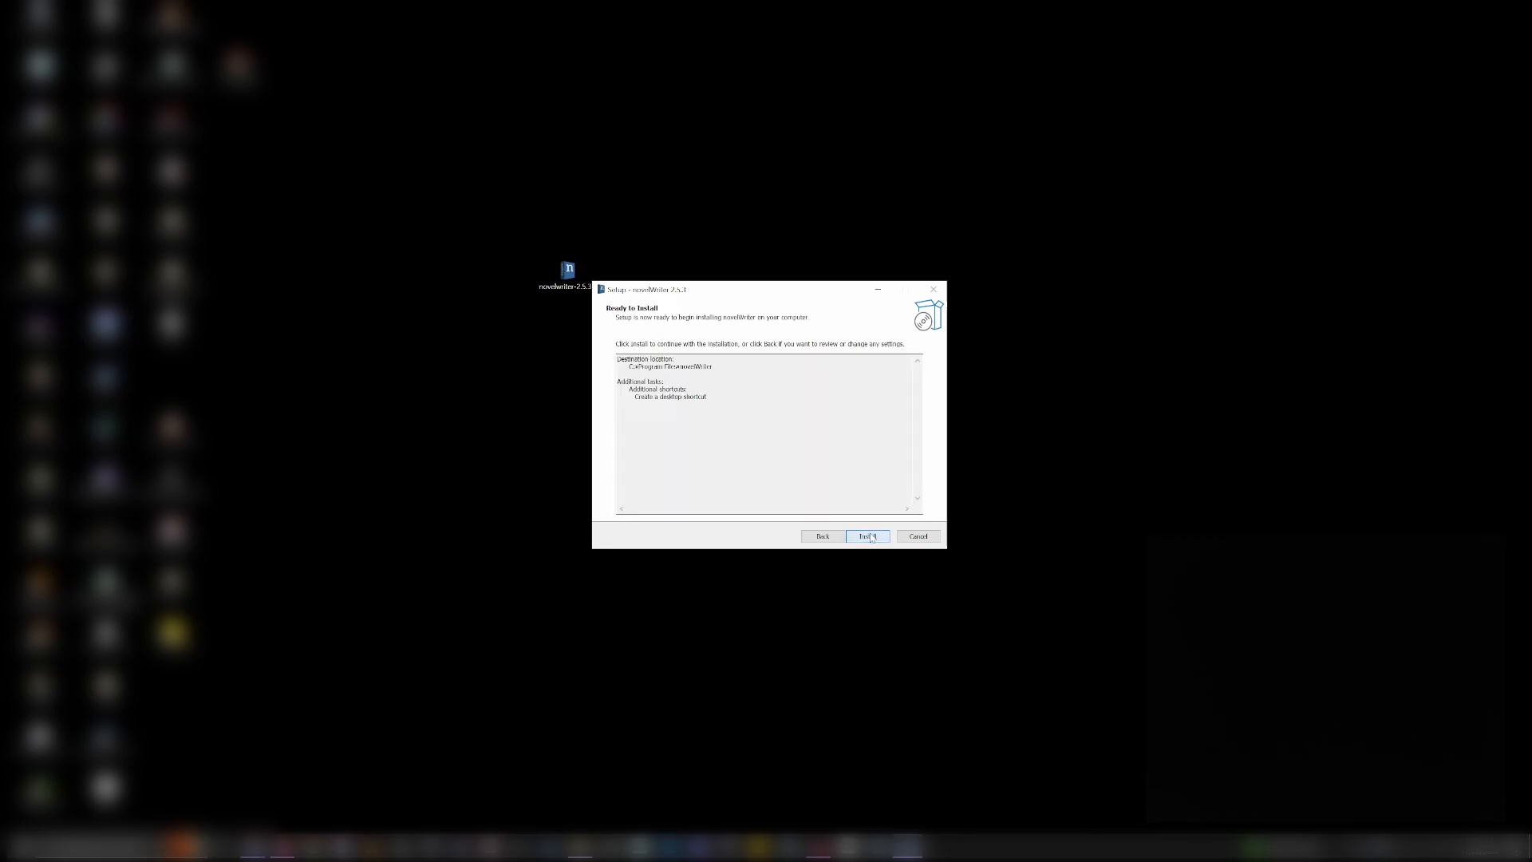
{"action": "left_click", "coordinate": [867, 536]}
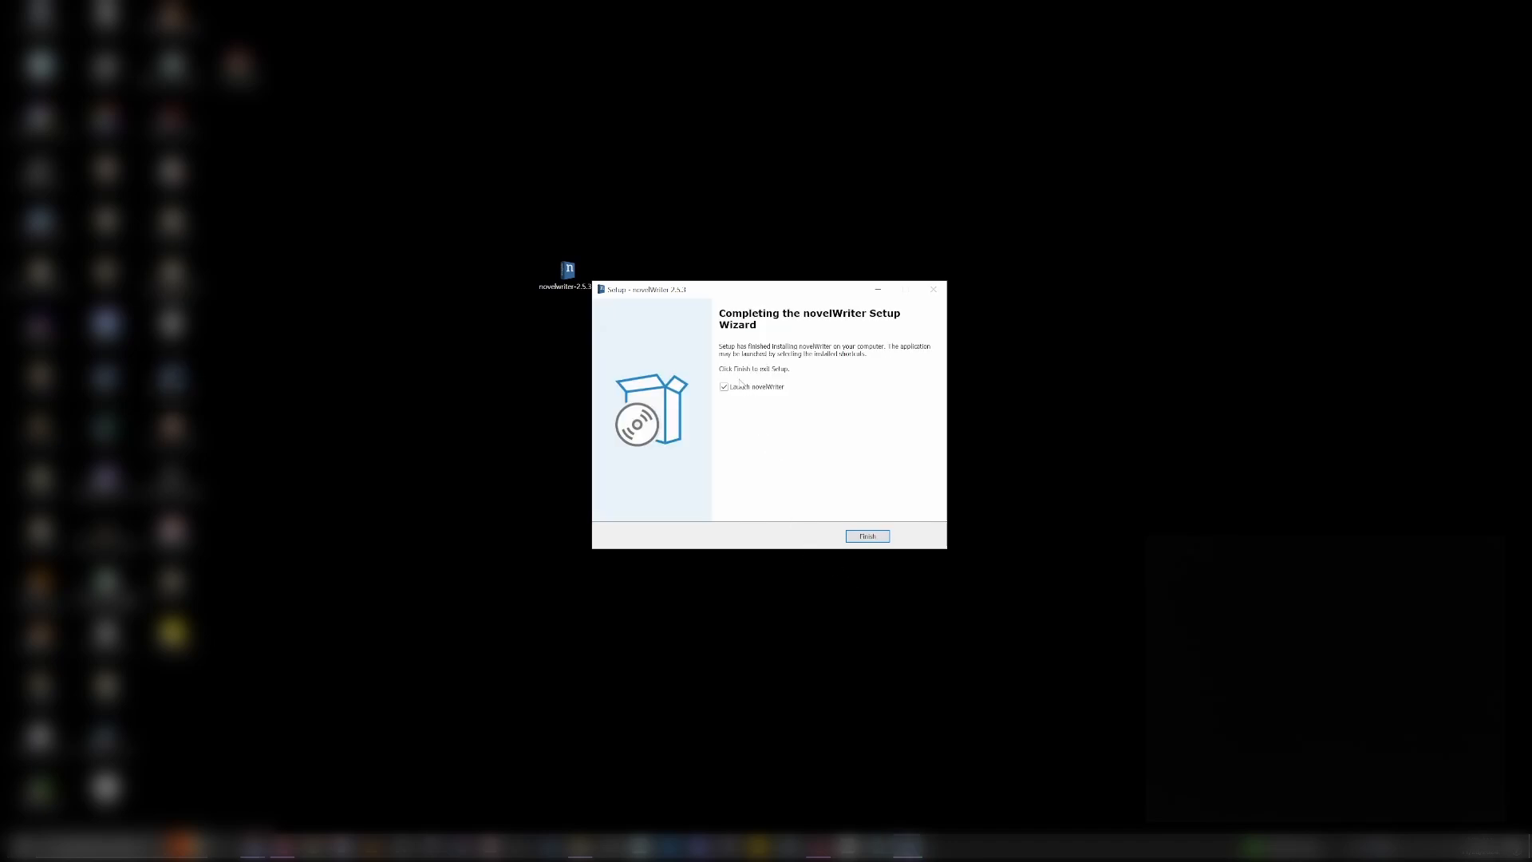
{"action": "left_click", "coordinate": [868, 536]}
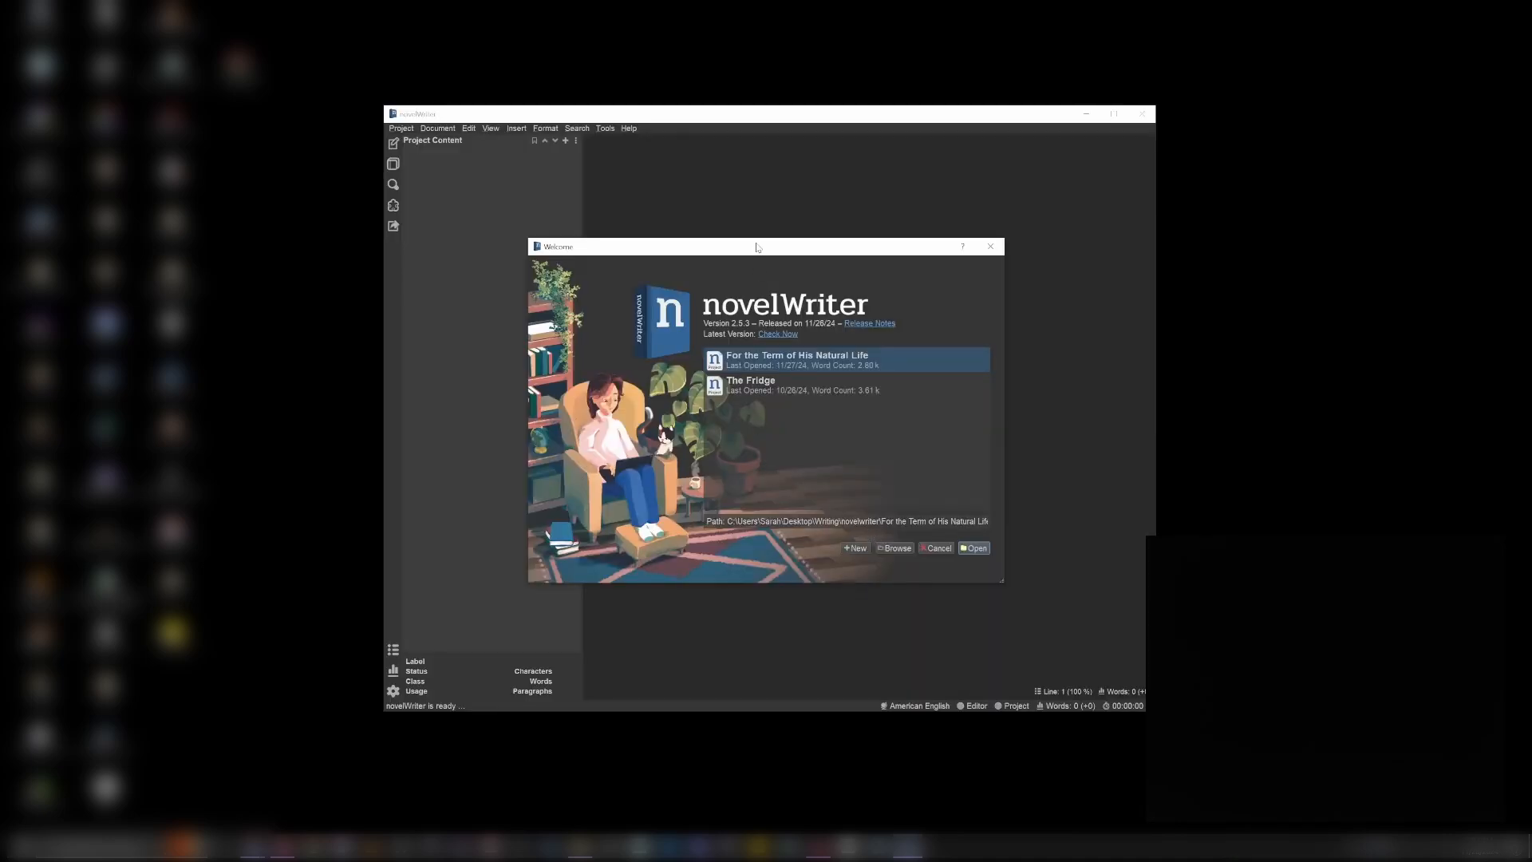
Step: Start a new project named Test, leaving the author blank
{"action": "left_click_drag", "start_coordinate": [758, 253], "coordinate": [755, 224]}
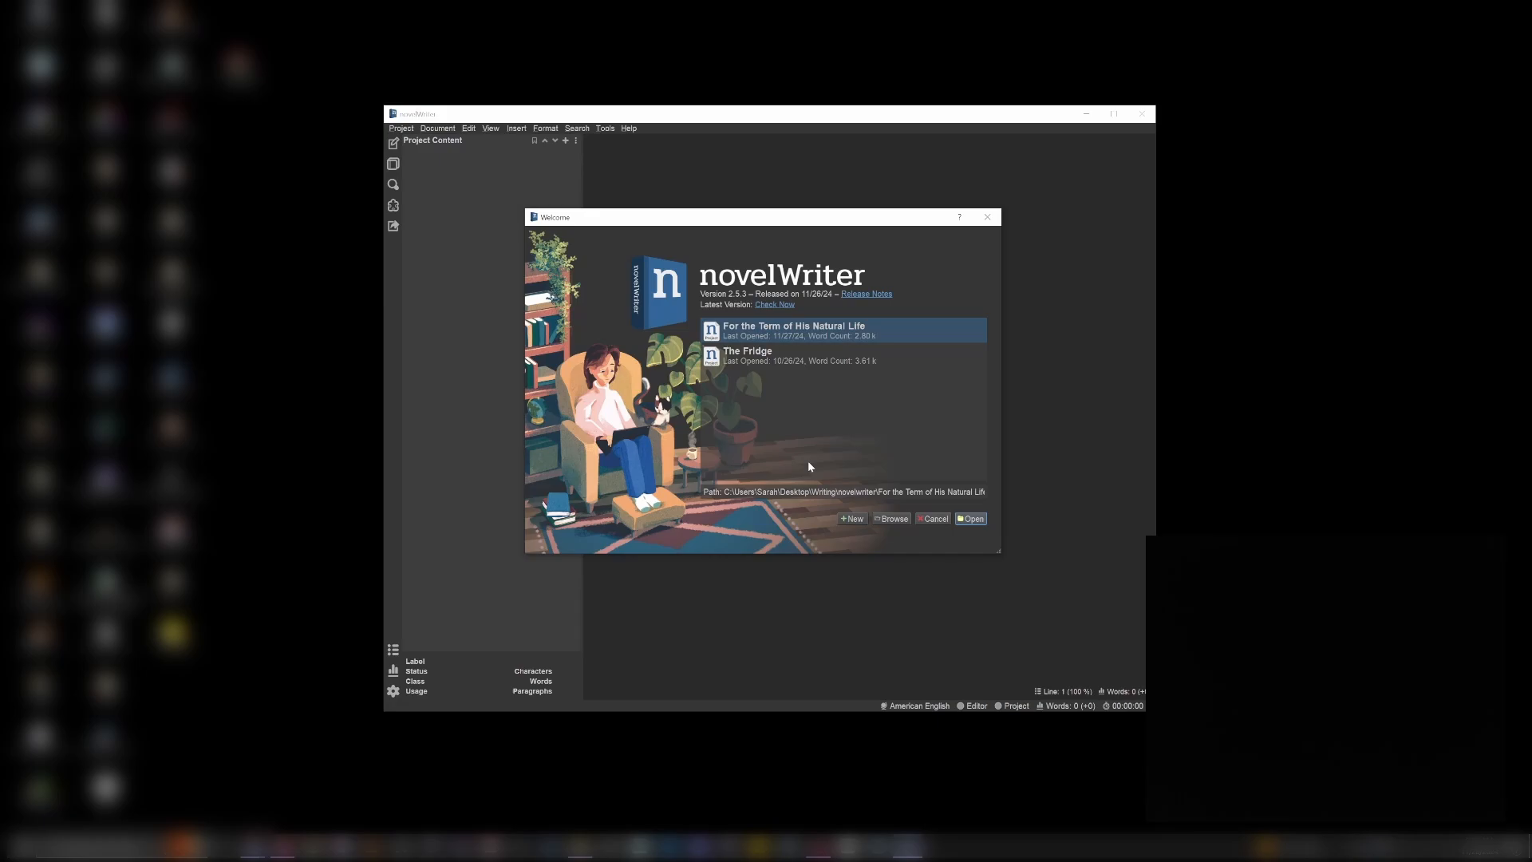
{"action": "left_click", "coordinate": [853, 520]}
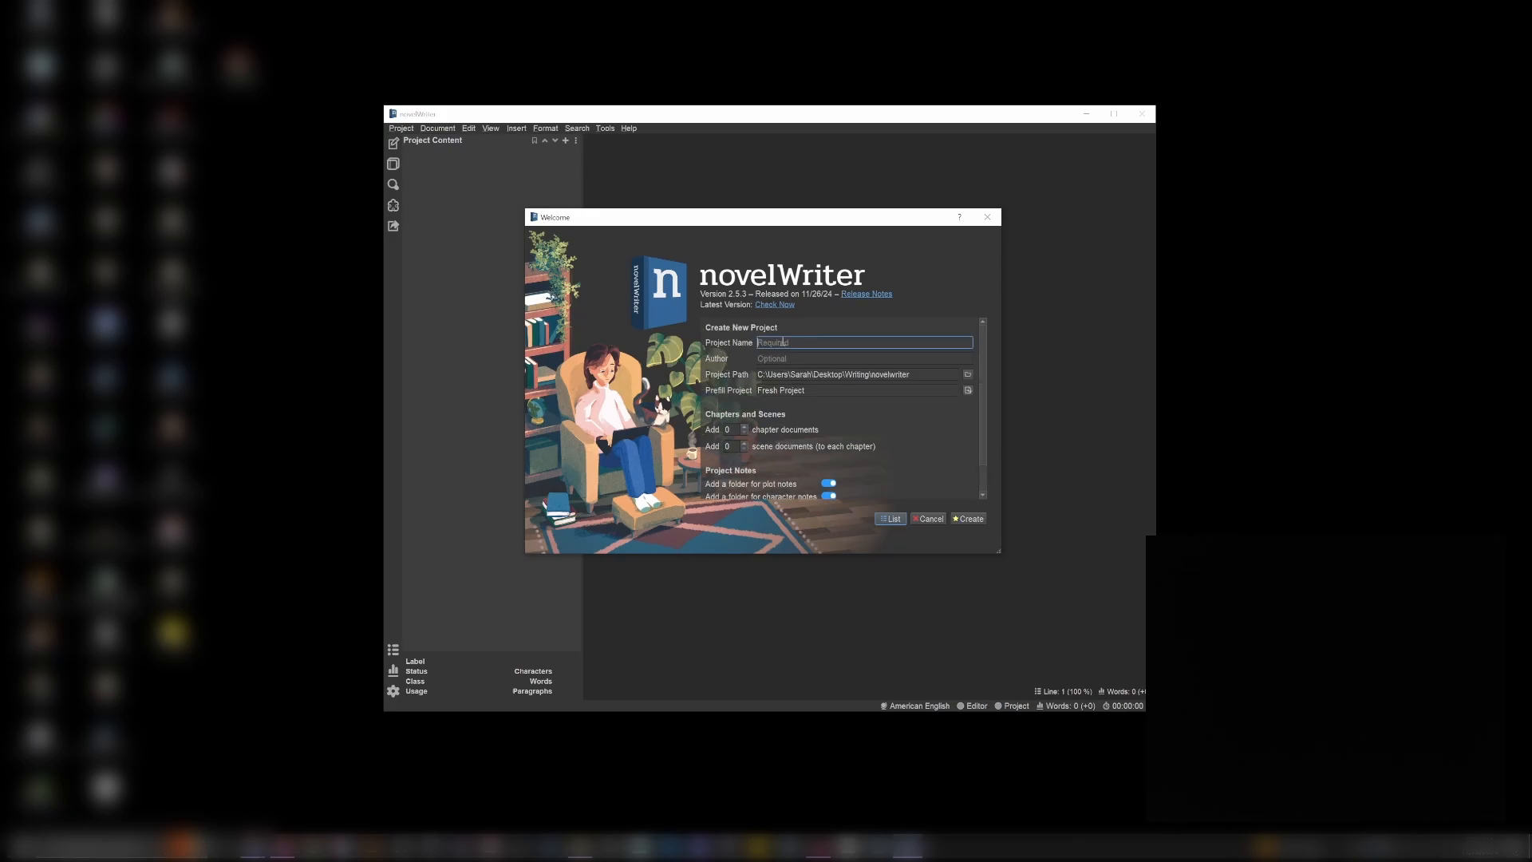
{"action": "type", "text": "Test"}
{"action": "left_click", "coordinate": [784, 359]}
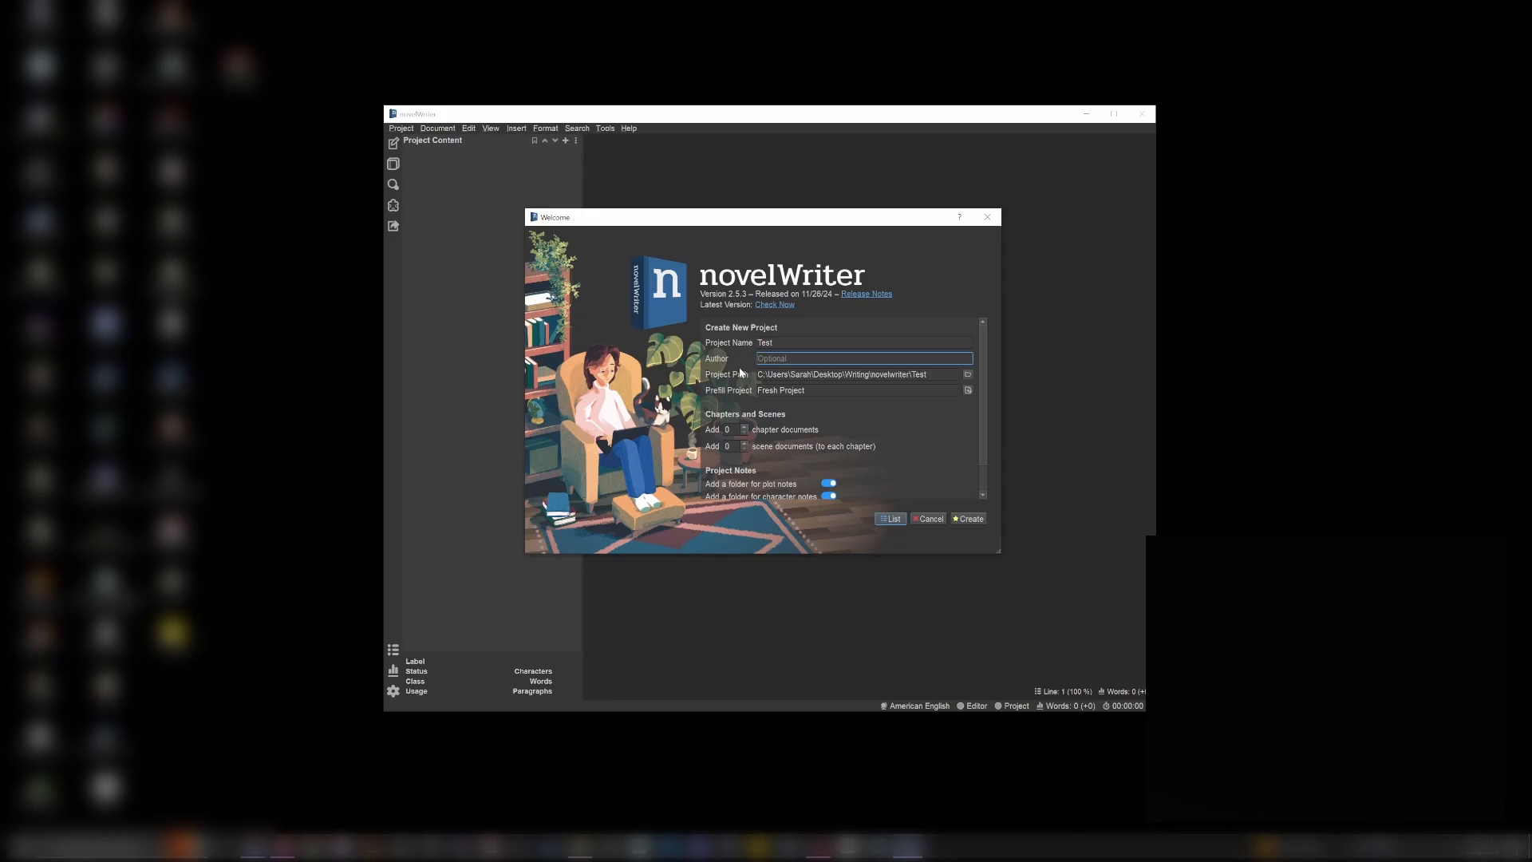
Step: Create the project with 5 chapter documents, 3 scene documents per chapter, a location notes folder and example notes
{"action": "scroll", "coordinate": [742, 373], "scroll_direction": "down", "scroll_amount": 1}
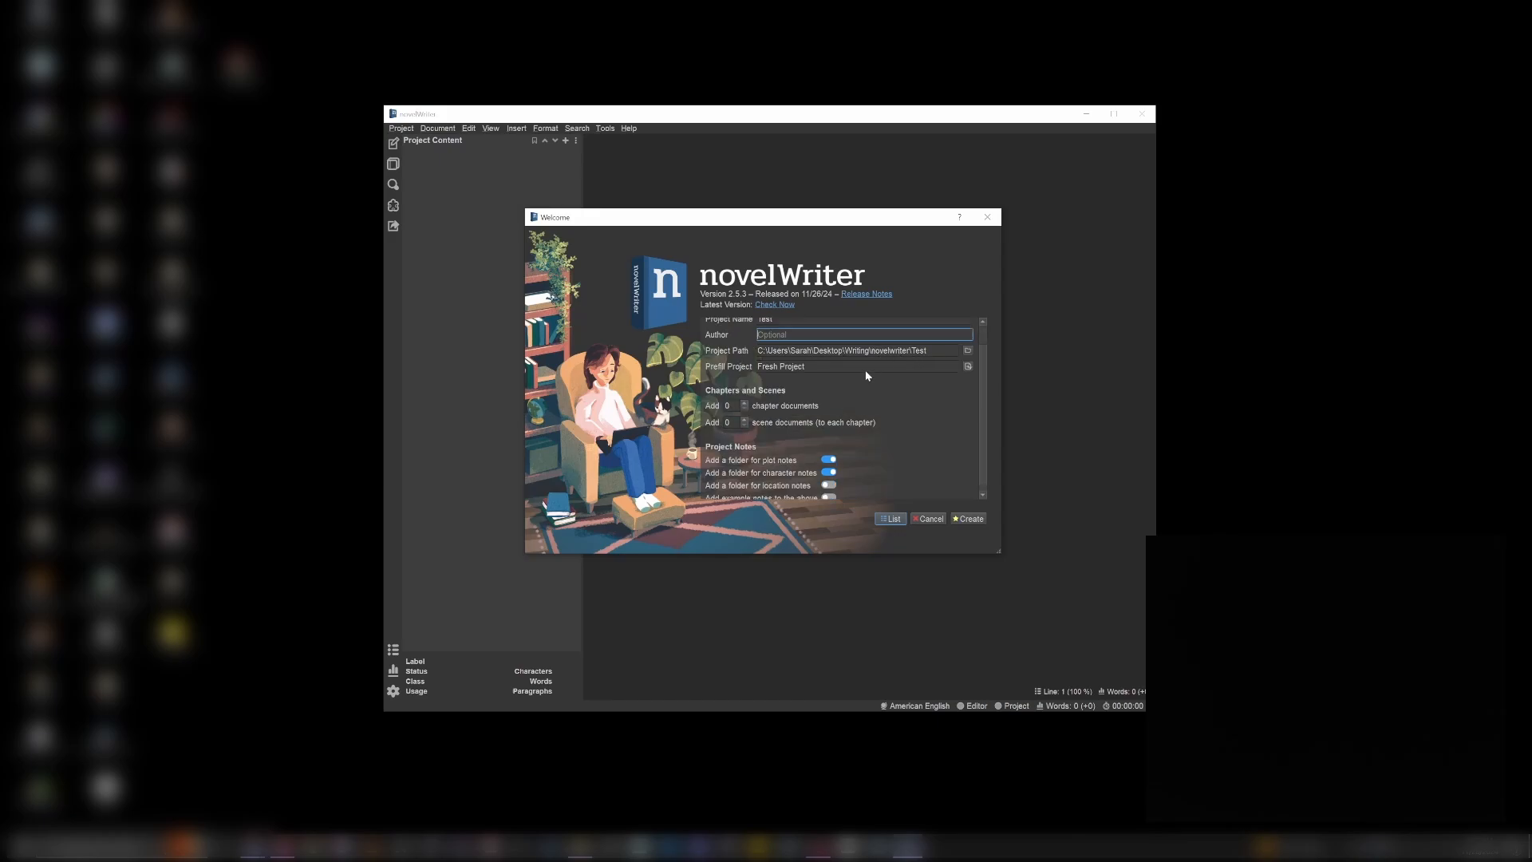
{"action": "scroll", "coordinate": [814, 378], "scroll_direction": "down", "scroll_amount": 1}
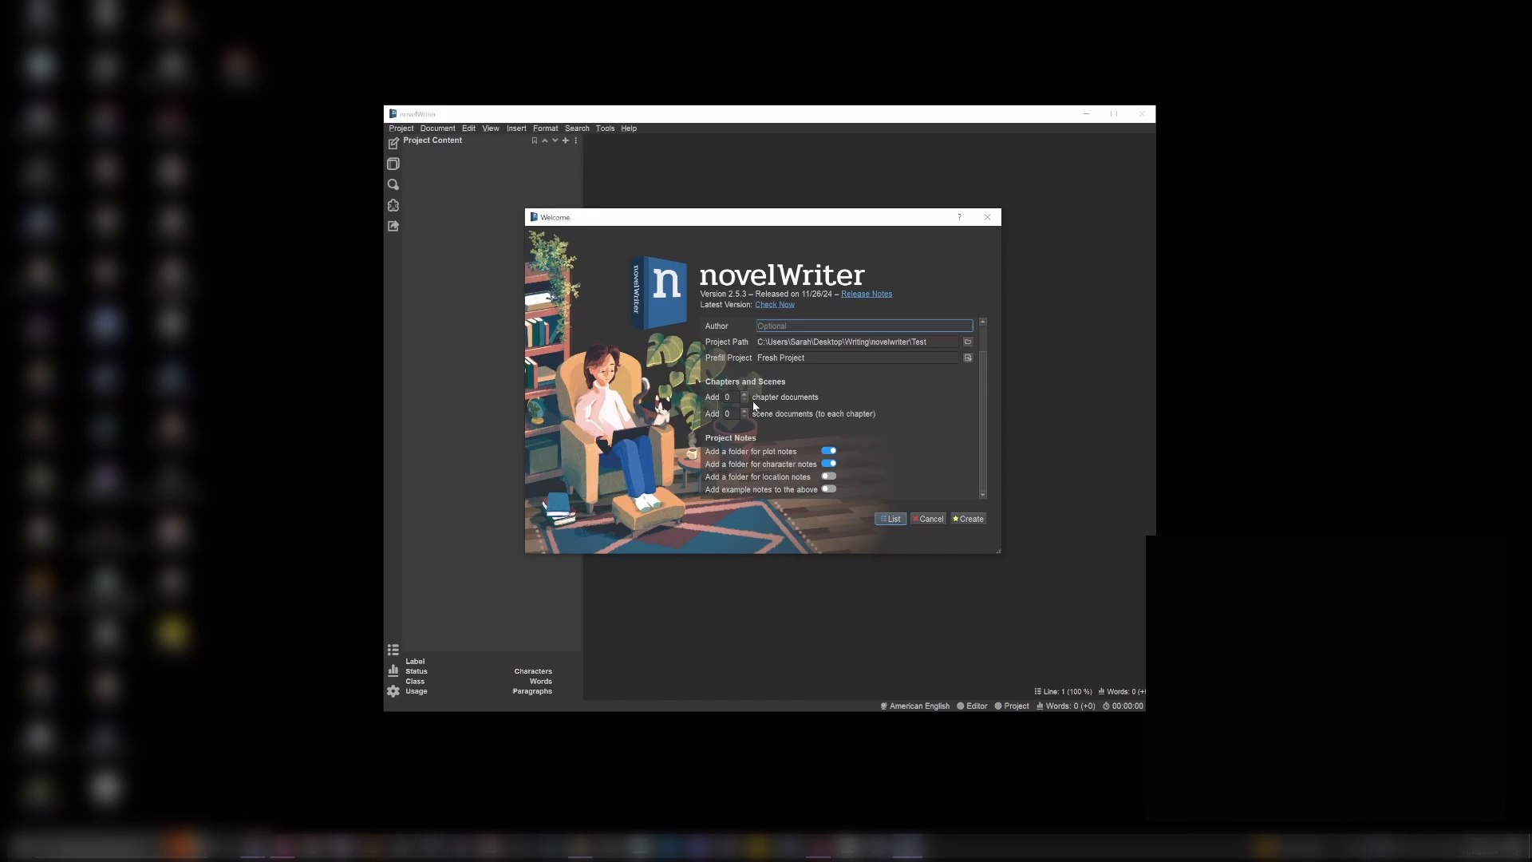
{"action": "scroll", "coordinate": [747, 398], "scroll_direction": "up", "scroll_amount": 3}
{"action": "scroll", "coordinate": [747, 414], "scroll_direction": "up", "scroll_amount": 1}
{"action": "left_click", "coordinate": [781, 416]}
{"action": "left_click", "coordinate": [828, 476]}
{"action": "left_click", "coordinate": [828, 490]}
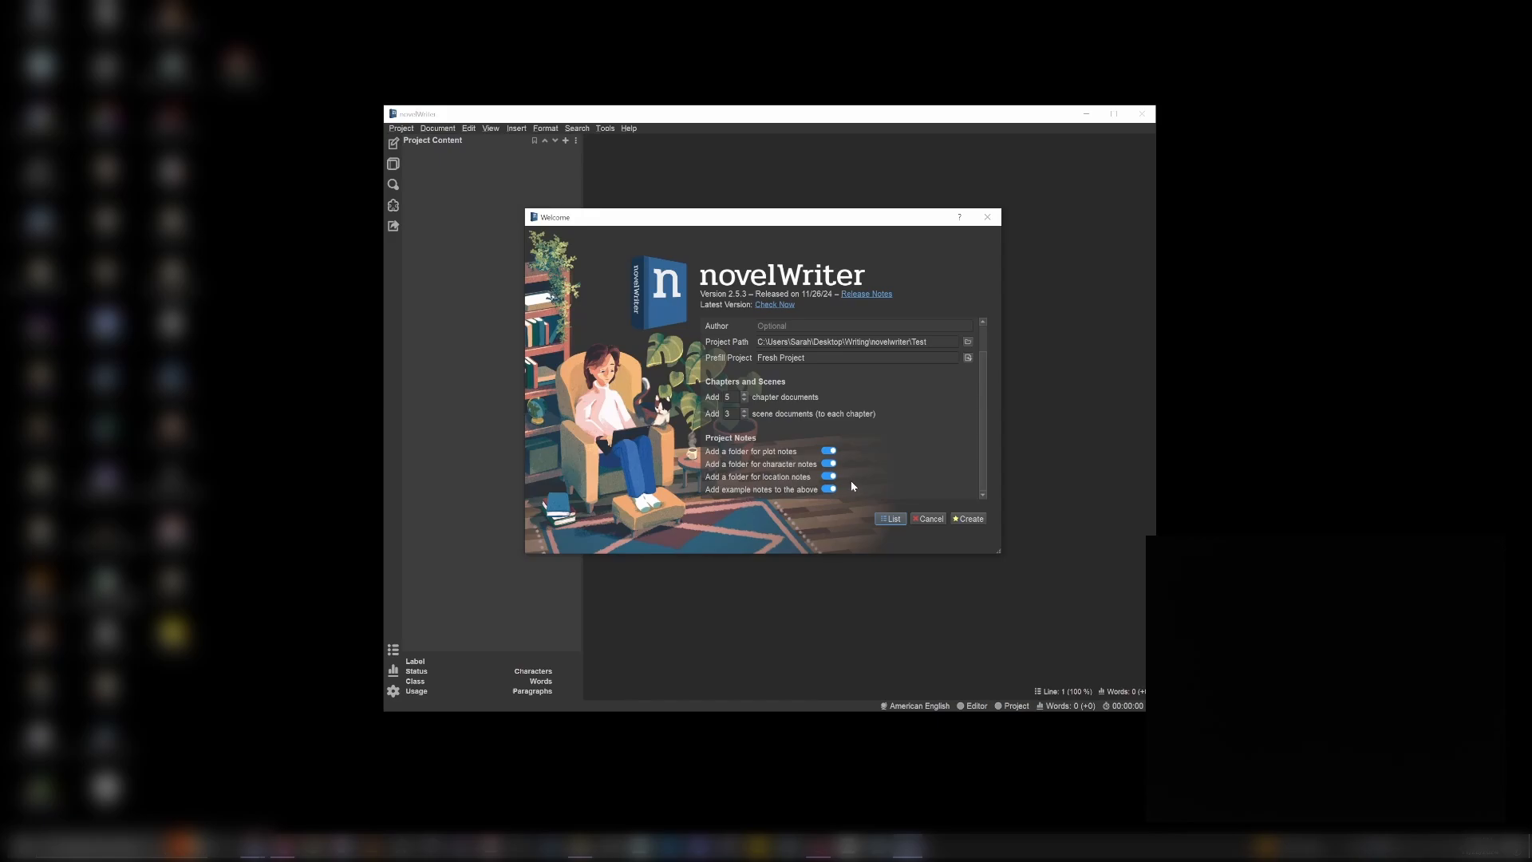
{"action": "left_click", "coordinate": [970, 518]}
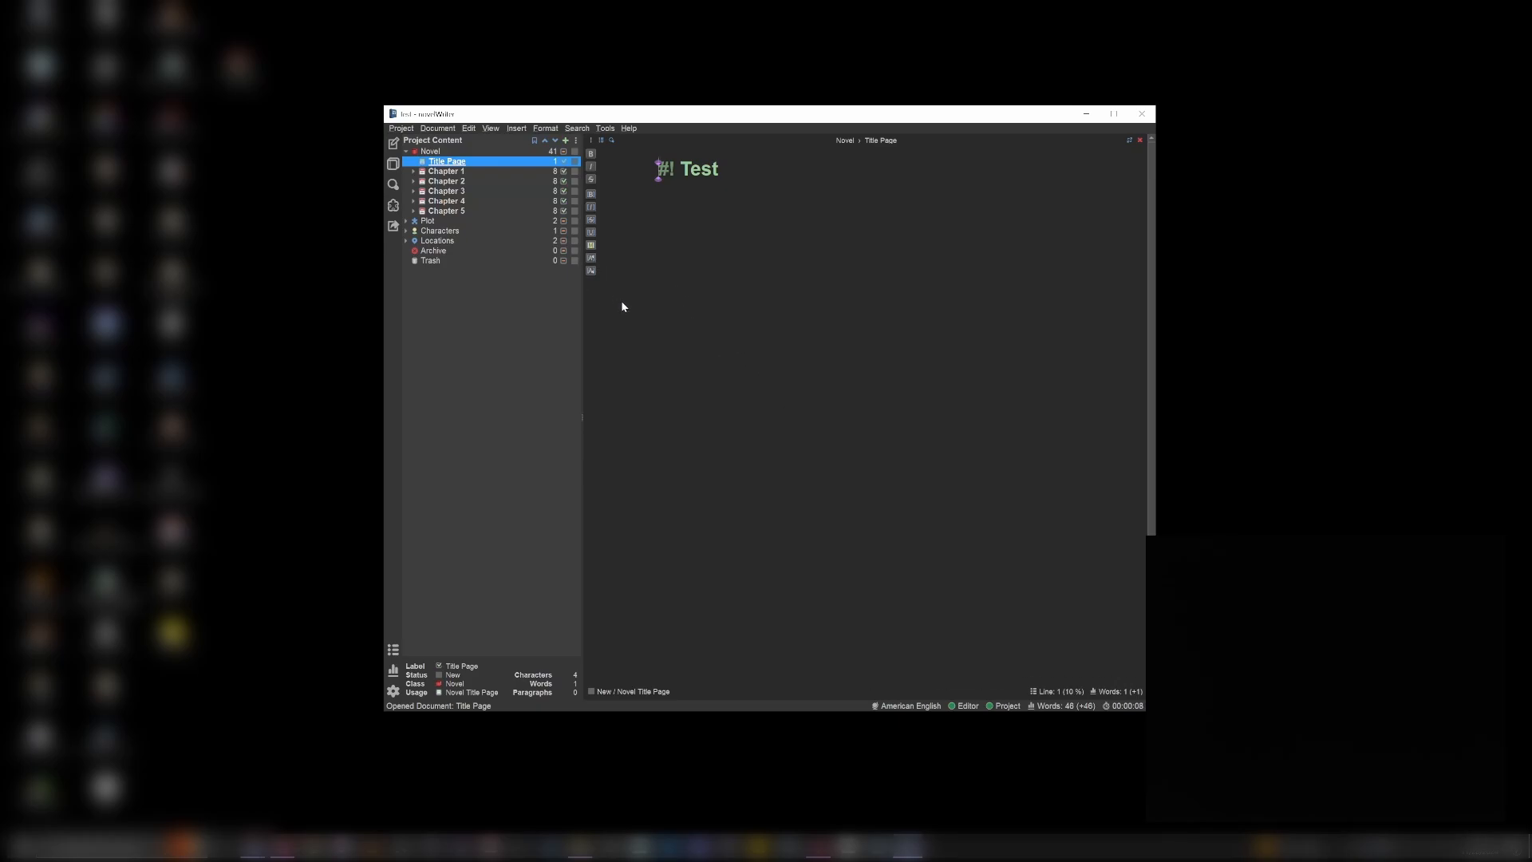
Step: Set the color theme to Default Light Theme and the document color theme to Default Light in the preferences, and save
{"action": "left_click", "coordinate": [606, 129]}
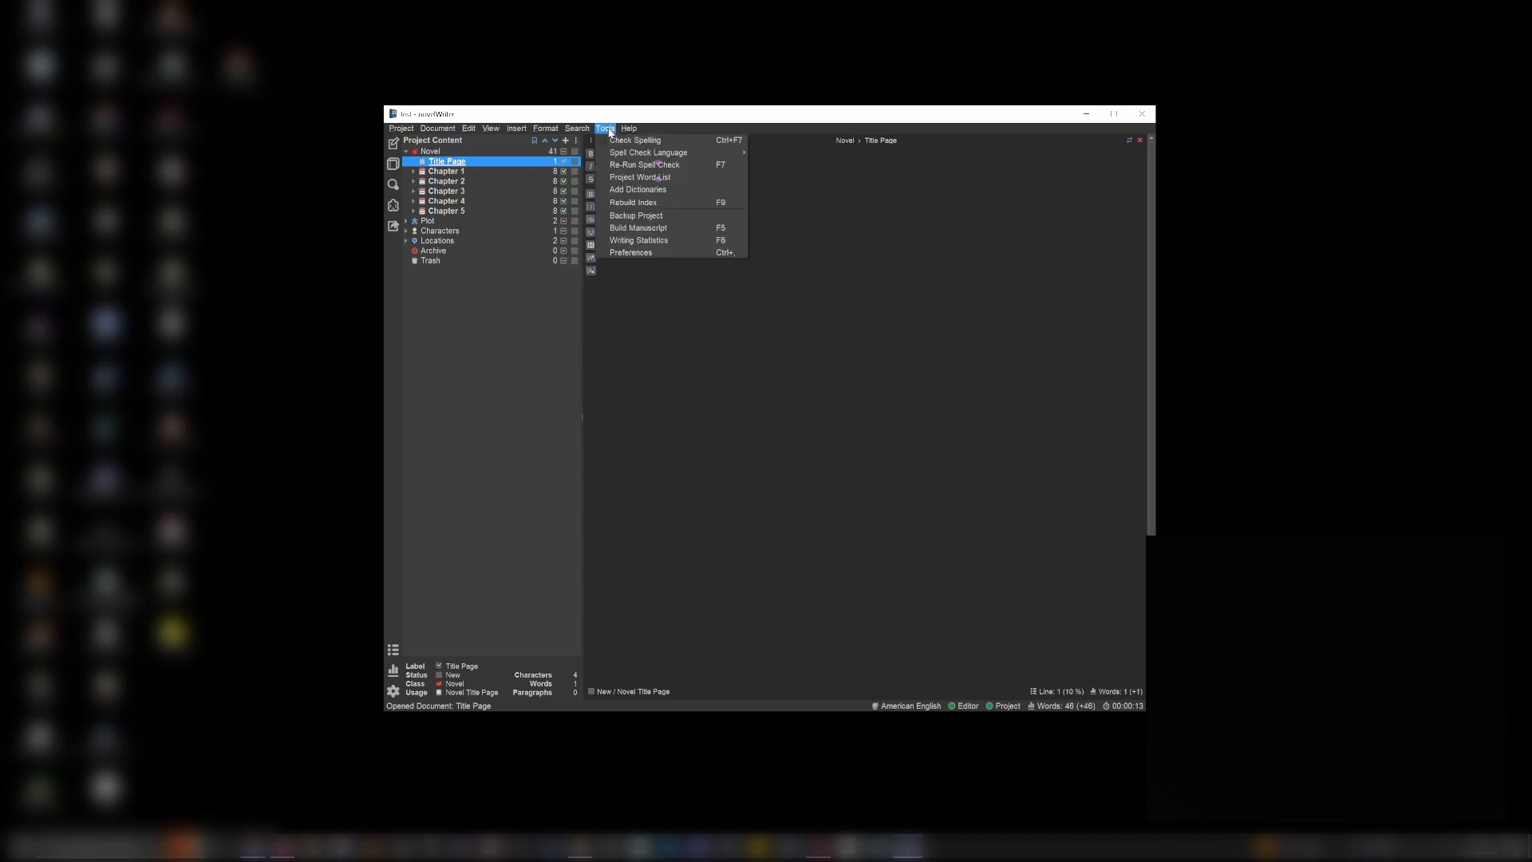
{"action": "left_click", "coordinate": [644, 253]}
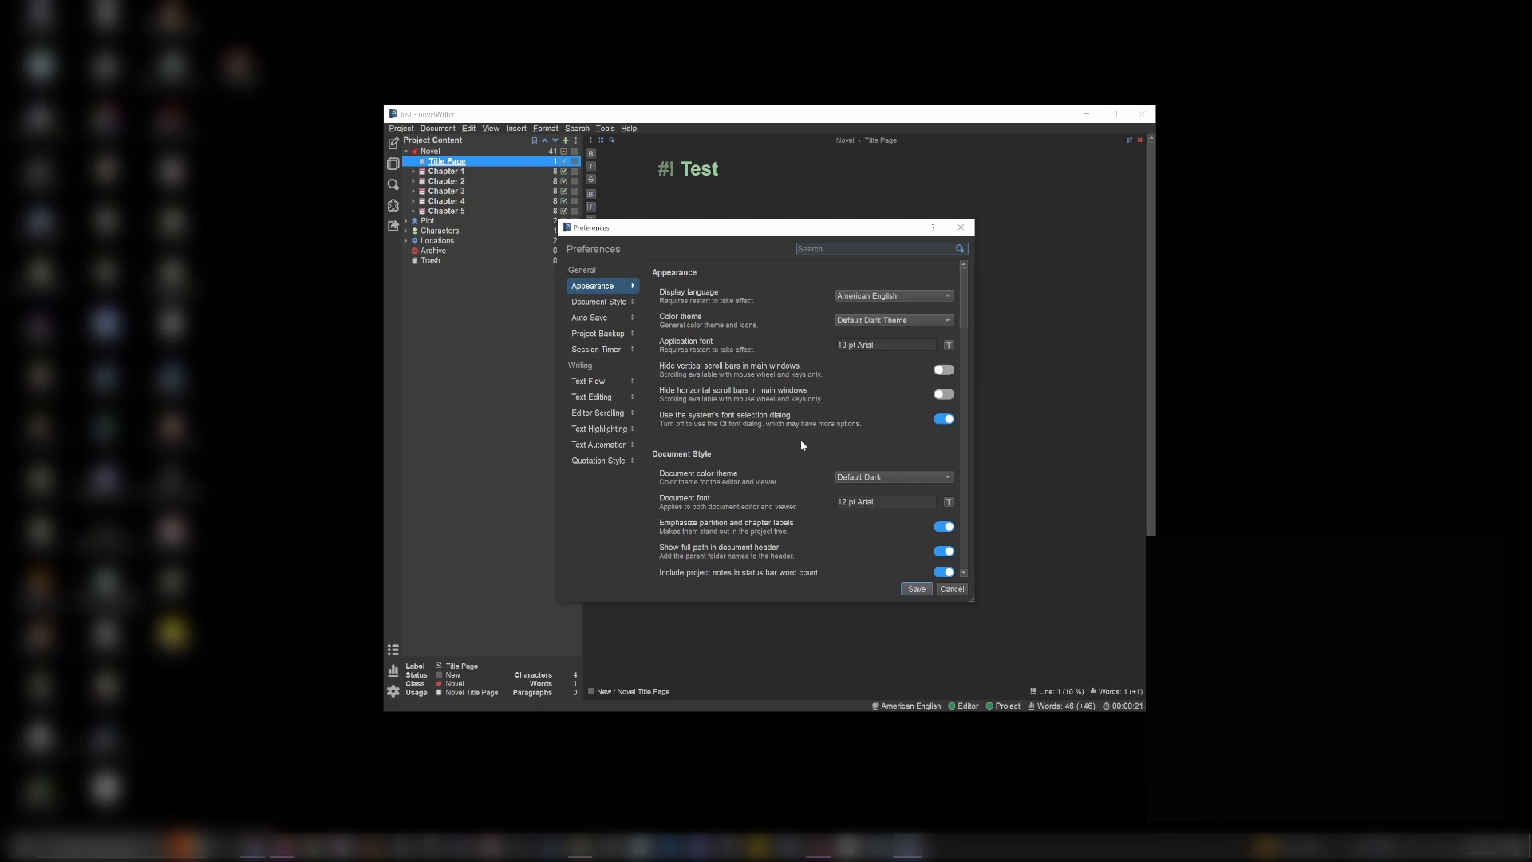
{"action": "left_click", "coordinate": [873, 321]}
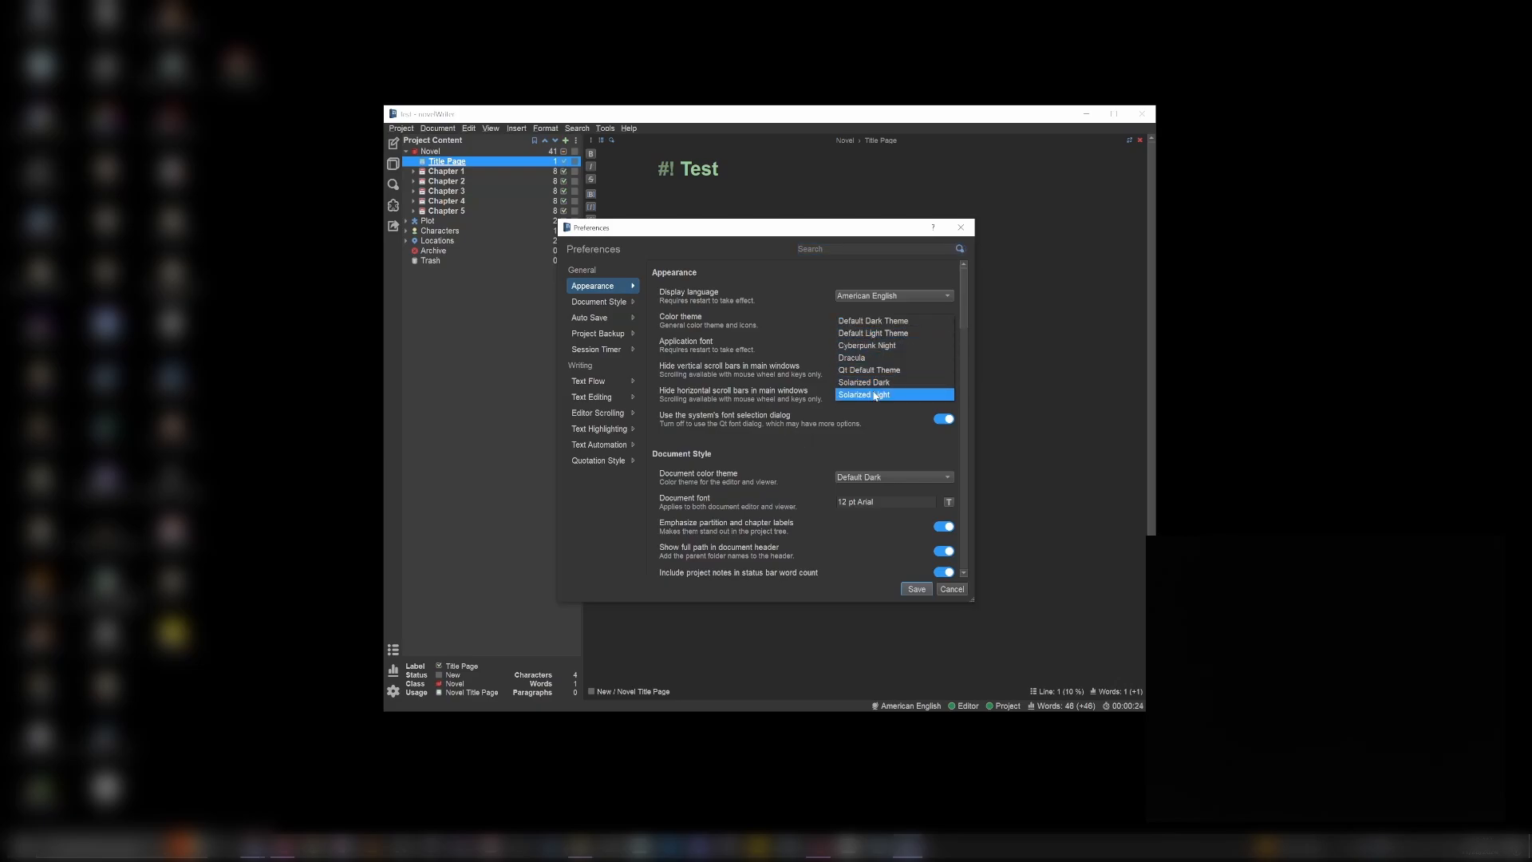
{"action": "left_click", "coordinate": [872, 335]}
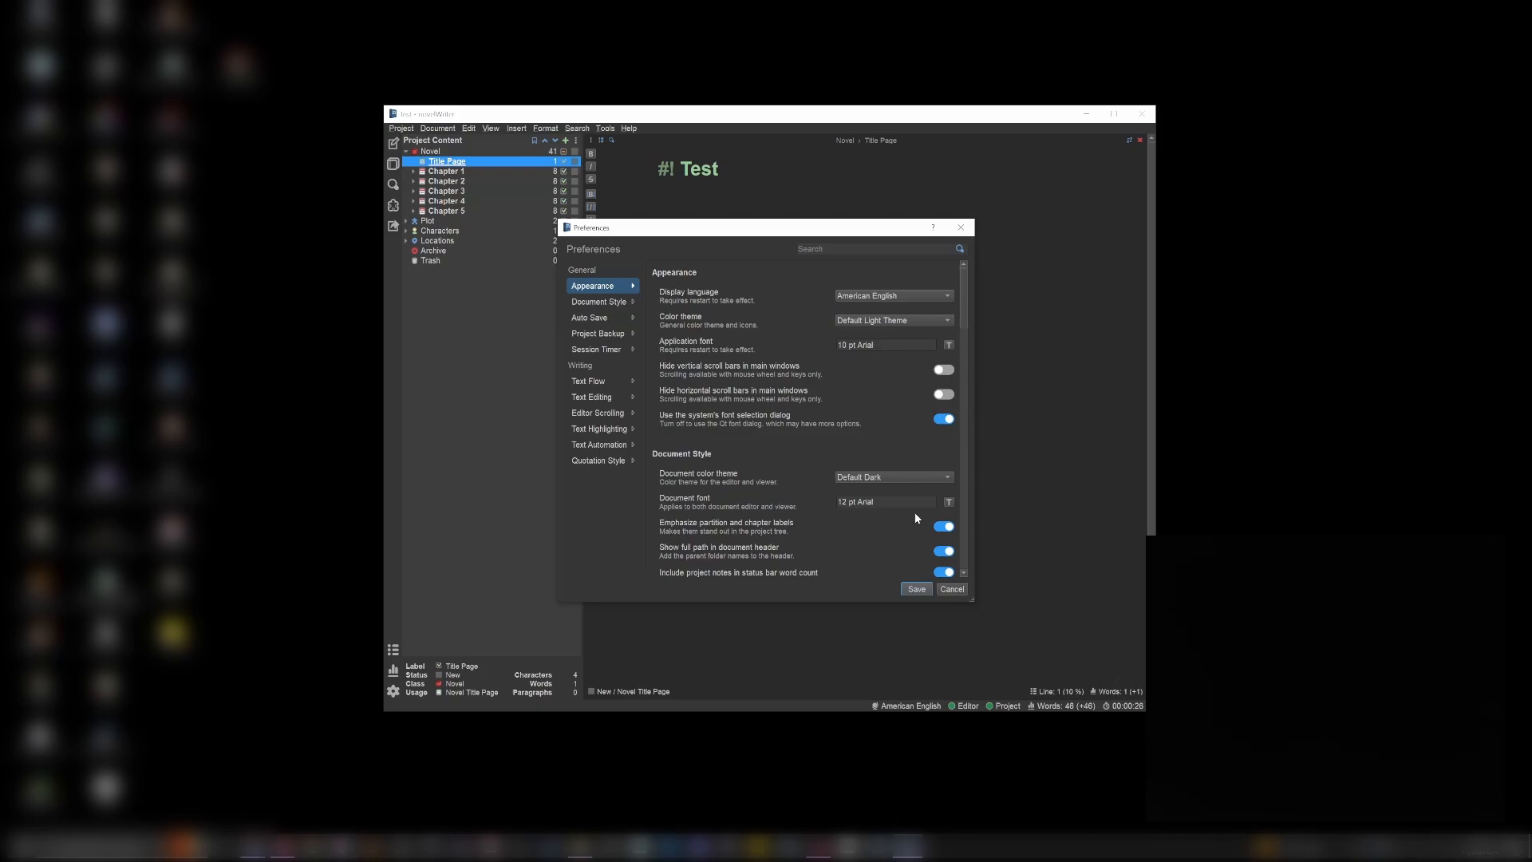
{"action": "left_click", "coordinate": [882, 475]}
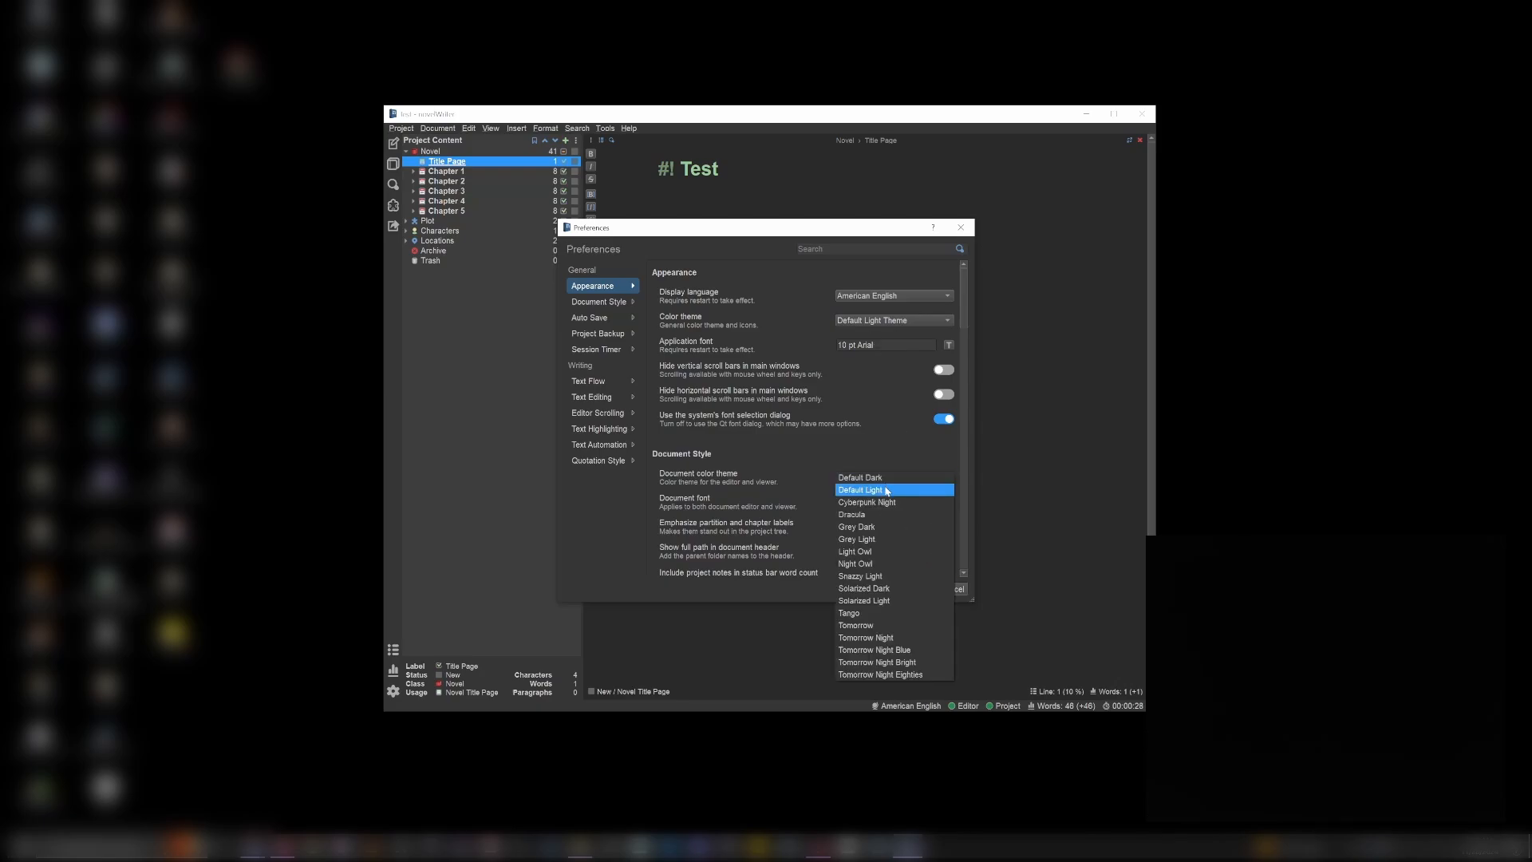
{"action": "left_click", "coordinate": [884, 489]}
{"action": "left_click", "coordinate": [915, 589]}
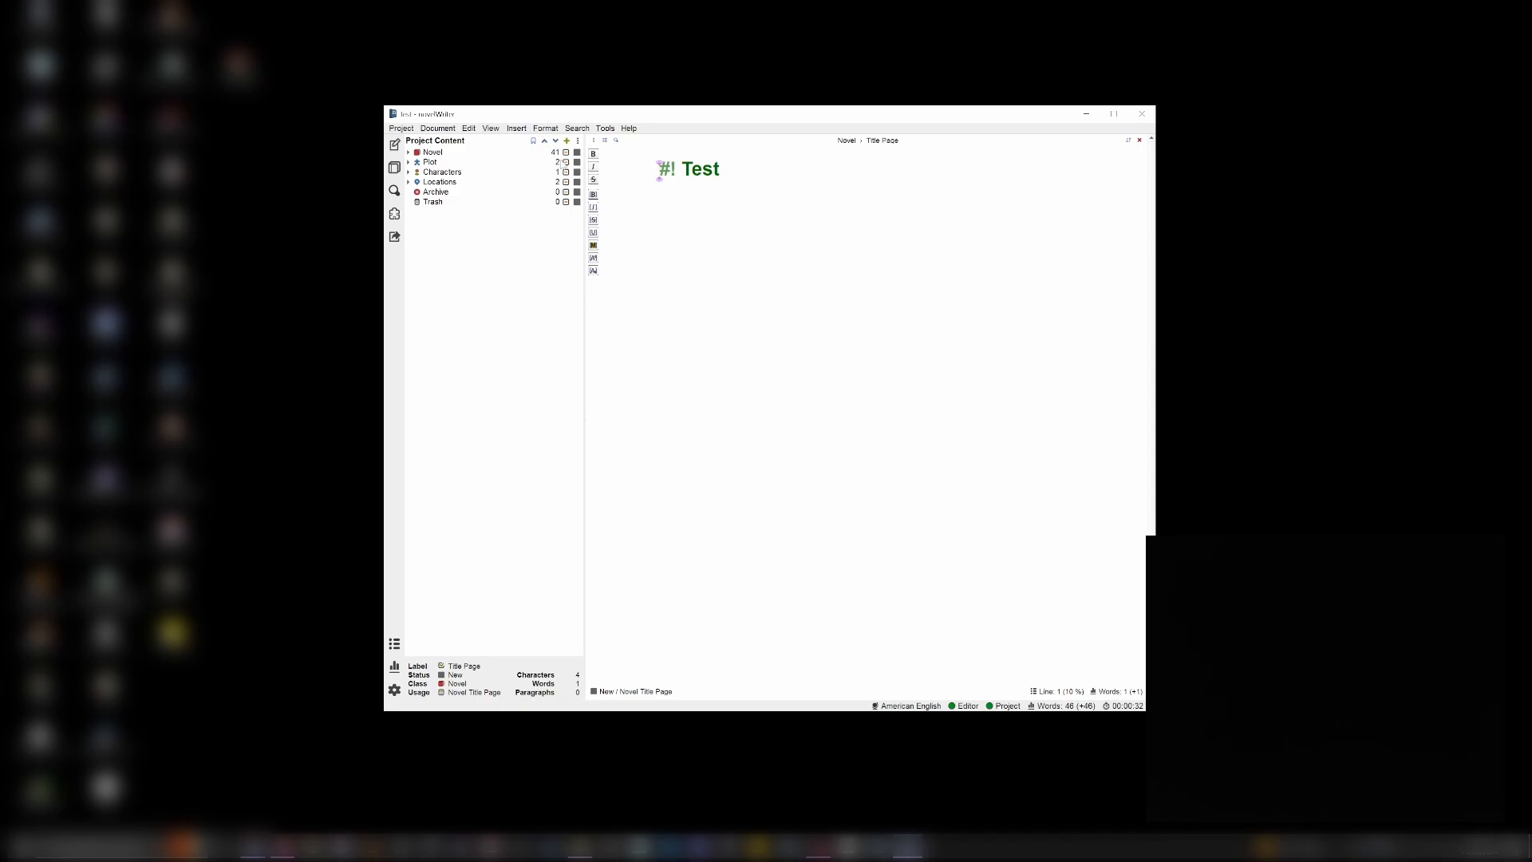
Step: Set the color theme to Solarized Light and the document color theme to Default Dark in the preferences, and save
{"action": "left_click", "coordinate": [586, 129]}
{"action": "mouse_move", "coordinate": [602, 131]}
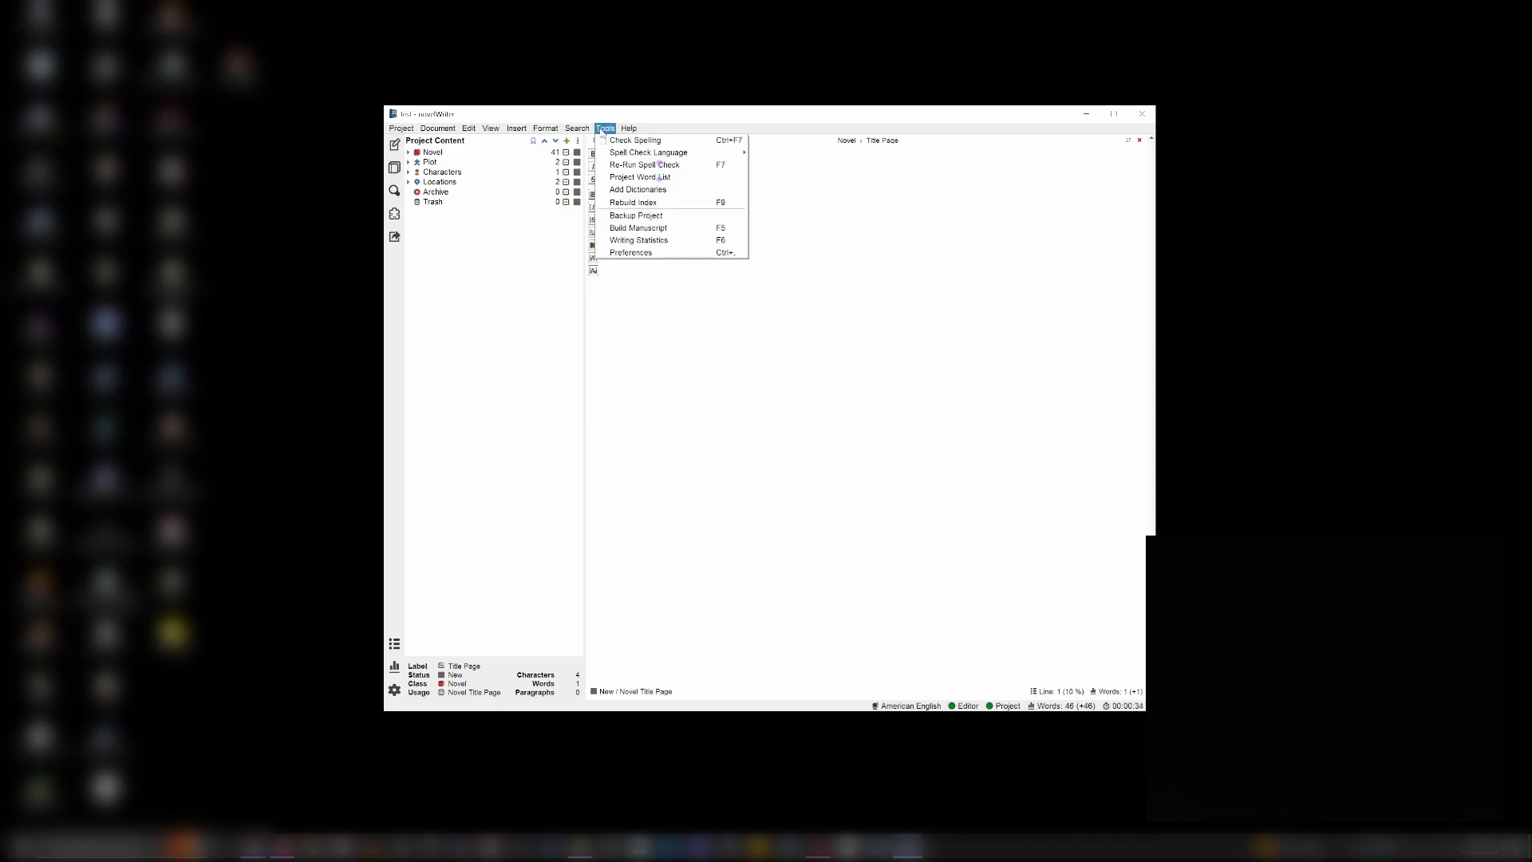
{"action": "left_click", "coordinate": [647, 253]}
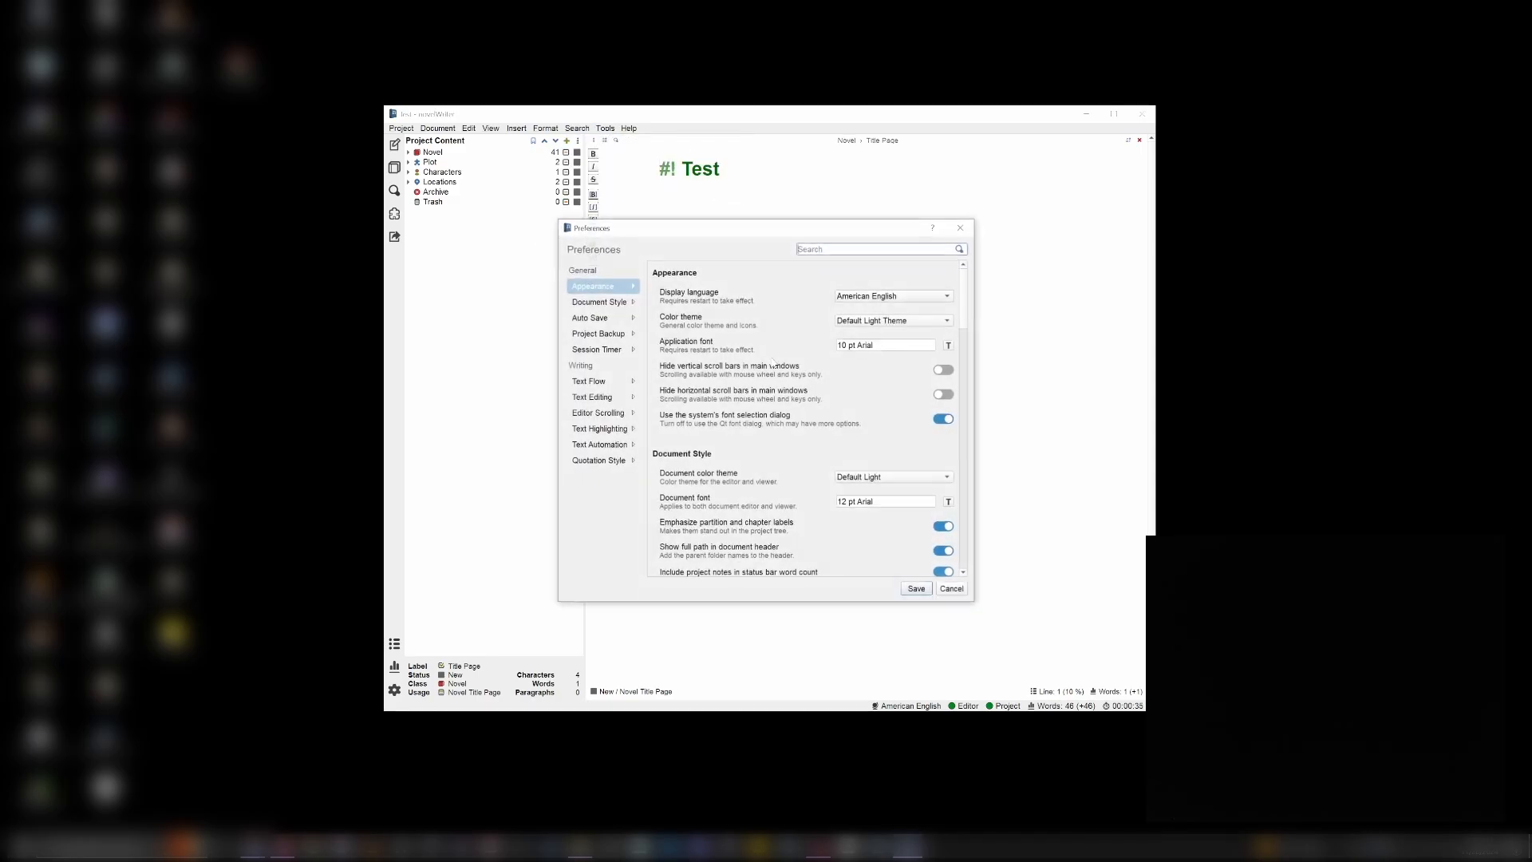
{"action": "left_click", "coordinate": [884, 322]}
{"action": "left_click", "coordinate": [885, 363]}
{"action": "left_click", "coordinate": [886, 477]}
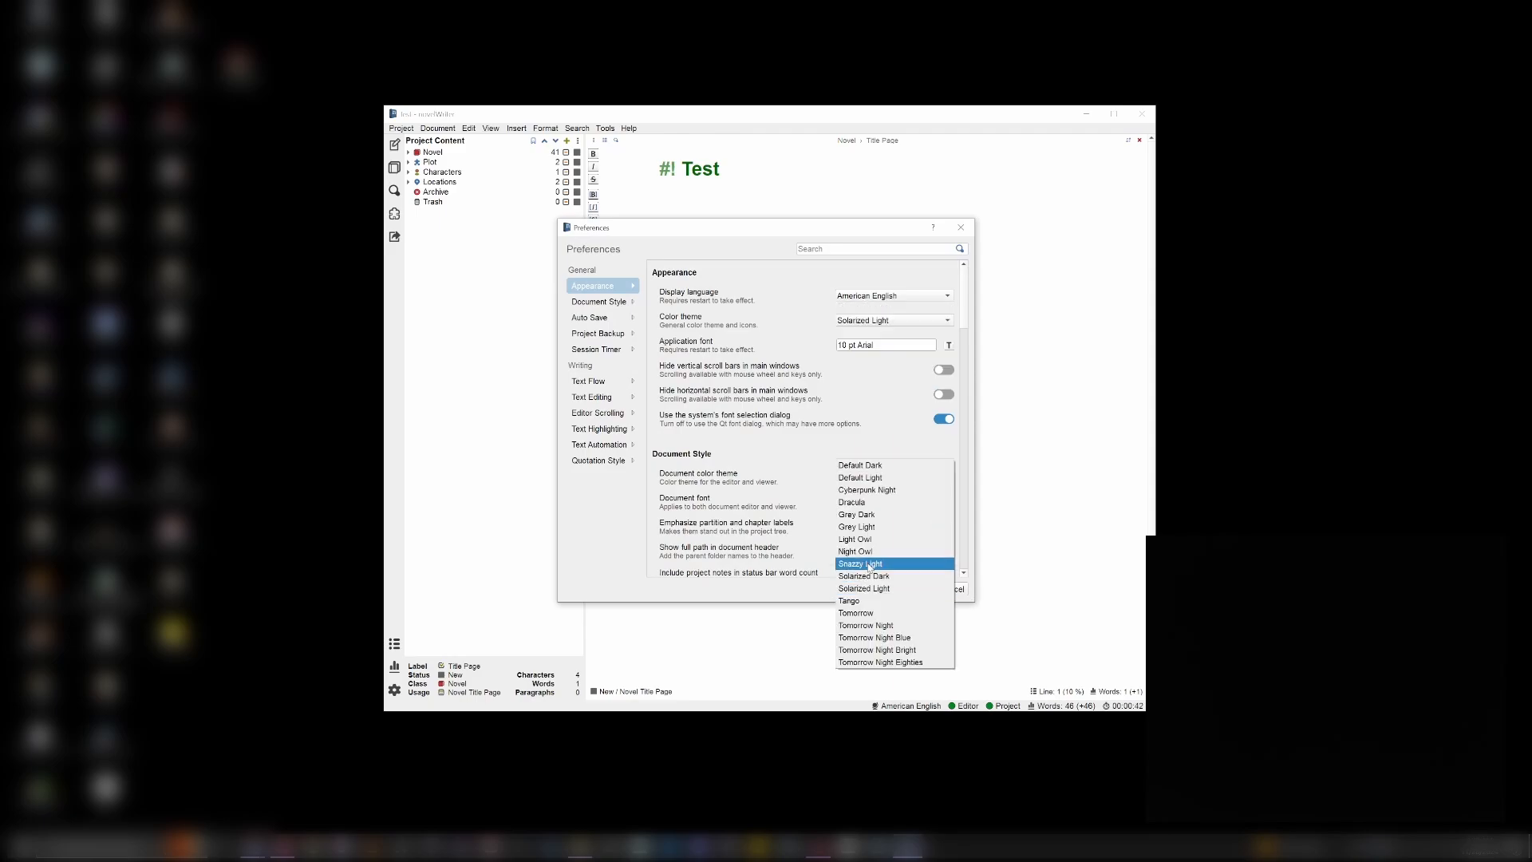
{"action": "left_click", "coordinate": [678, 460]}
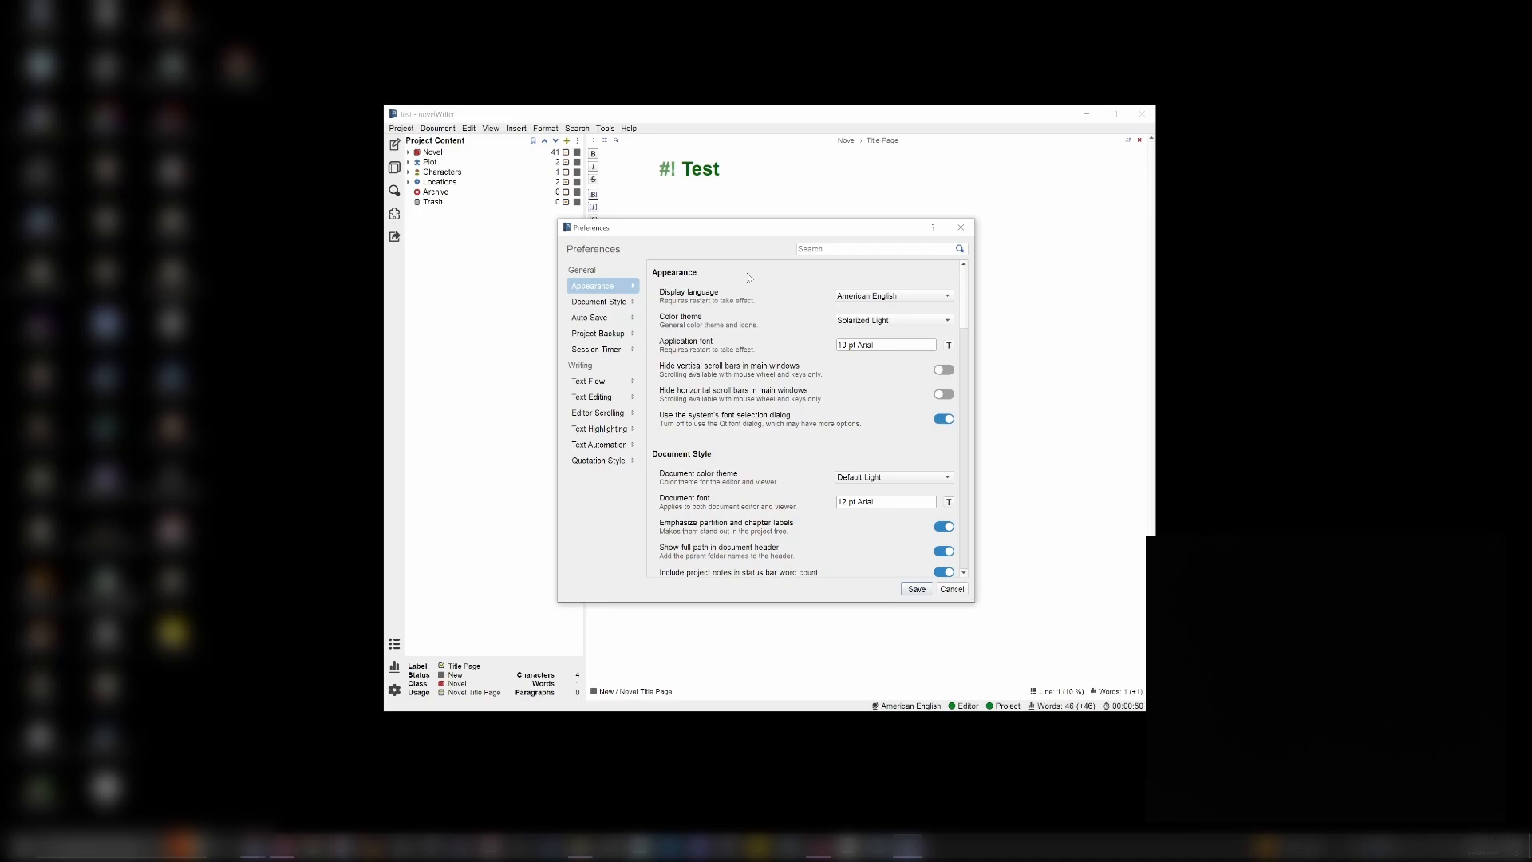
{"action": "left_click", "coordinate": [869, 477]}
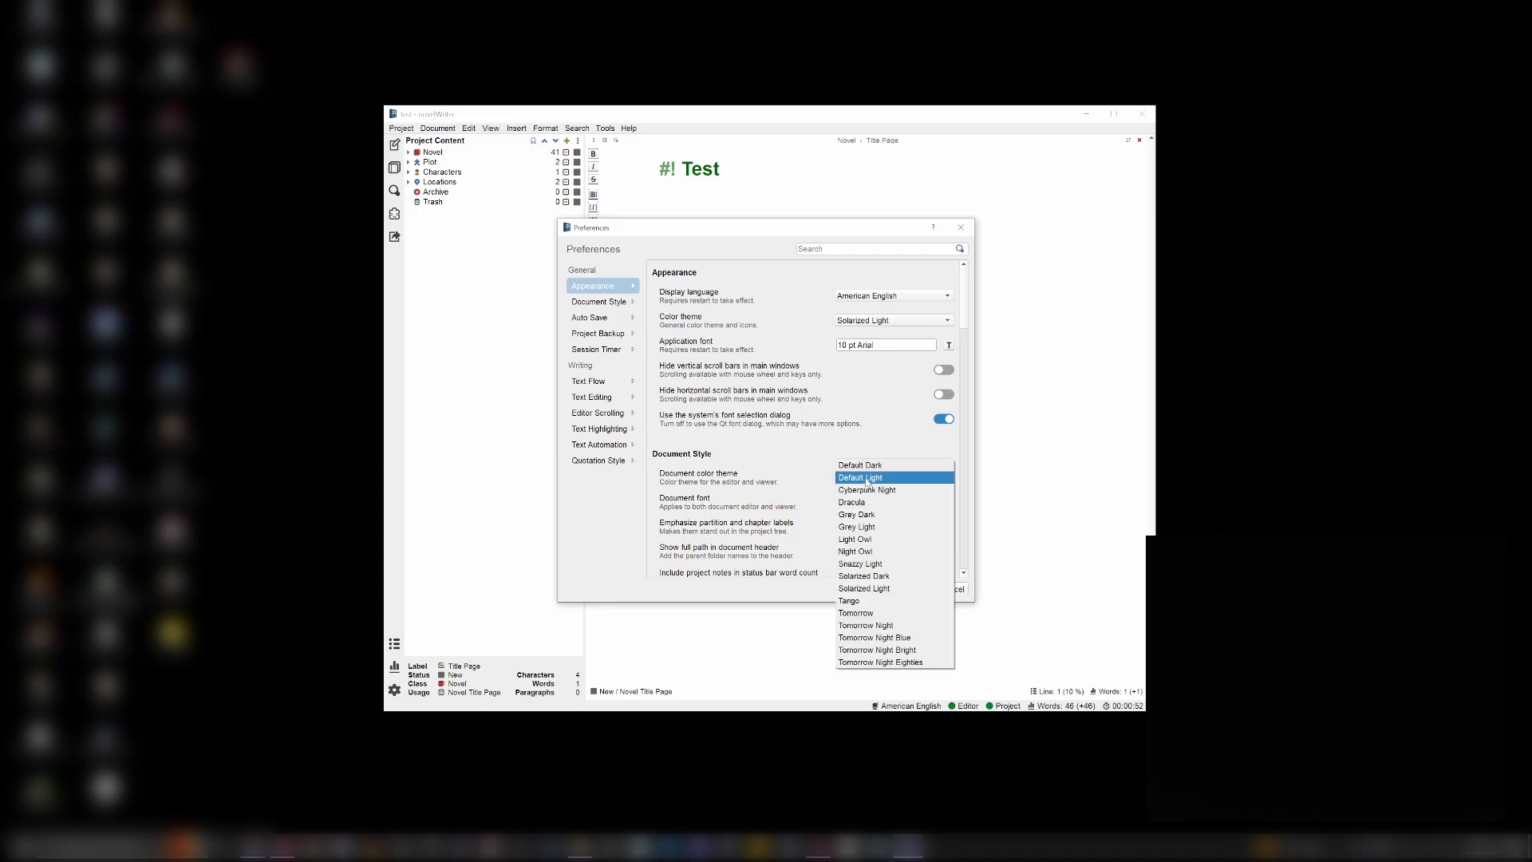
{"action": "left_click", "coordinate": [862, 463]}
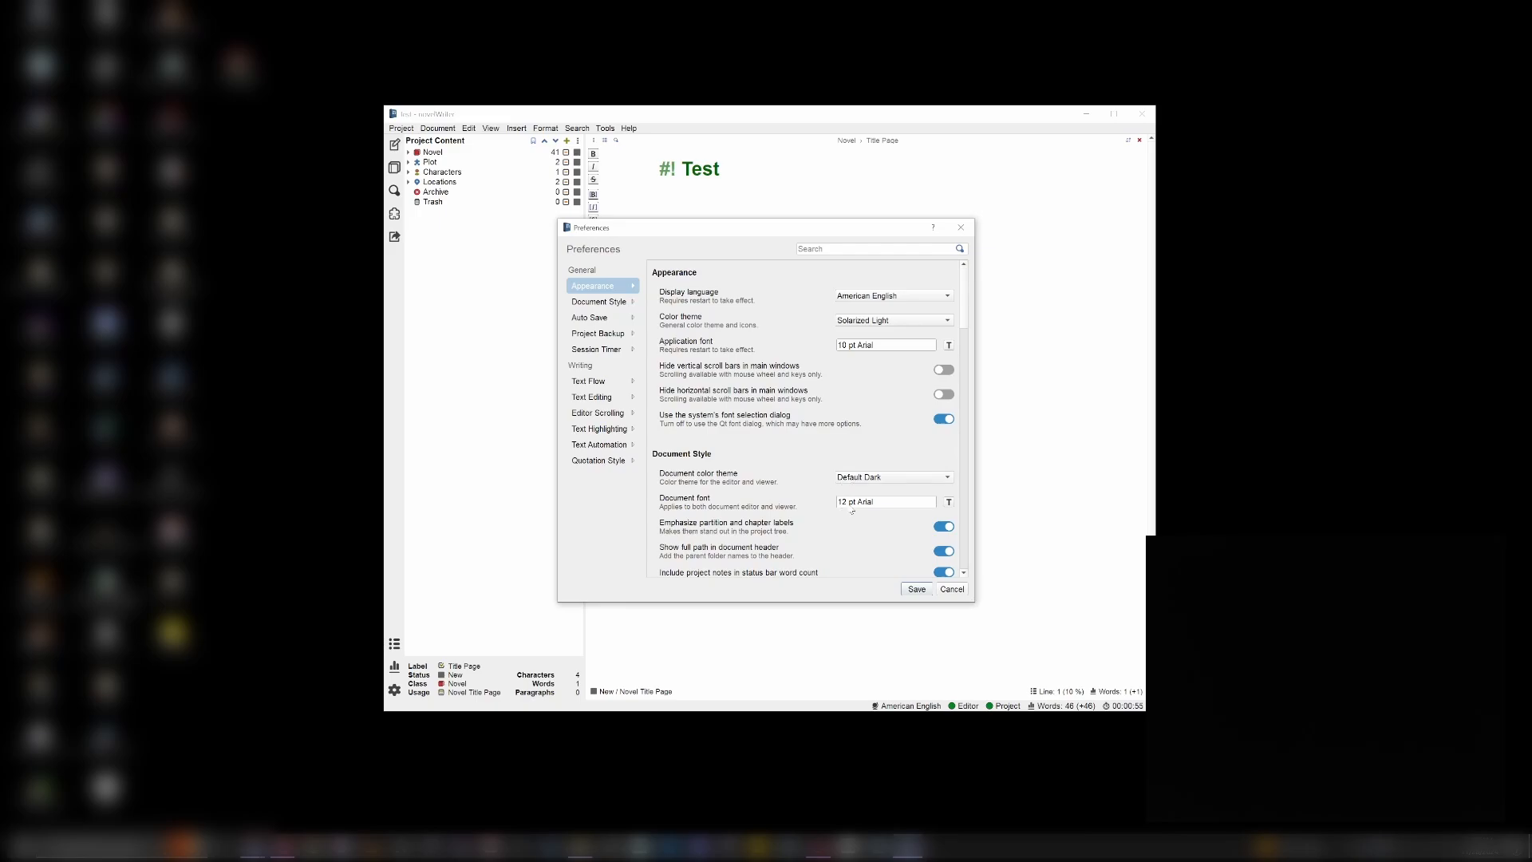
{"action": "left_click", "coordinate": [914, 590]}
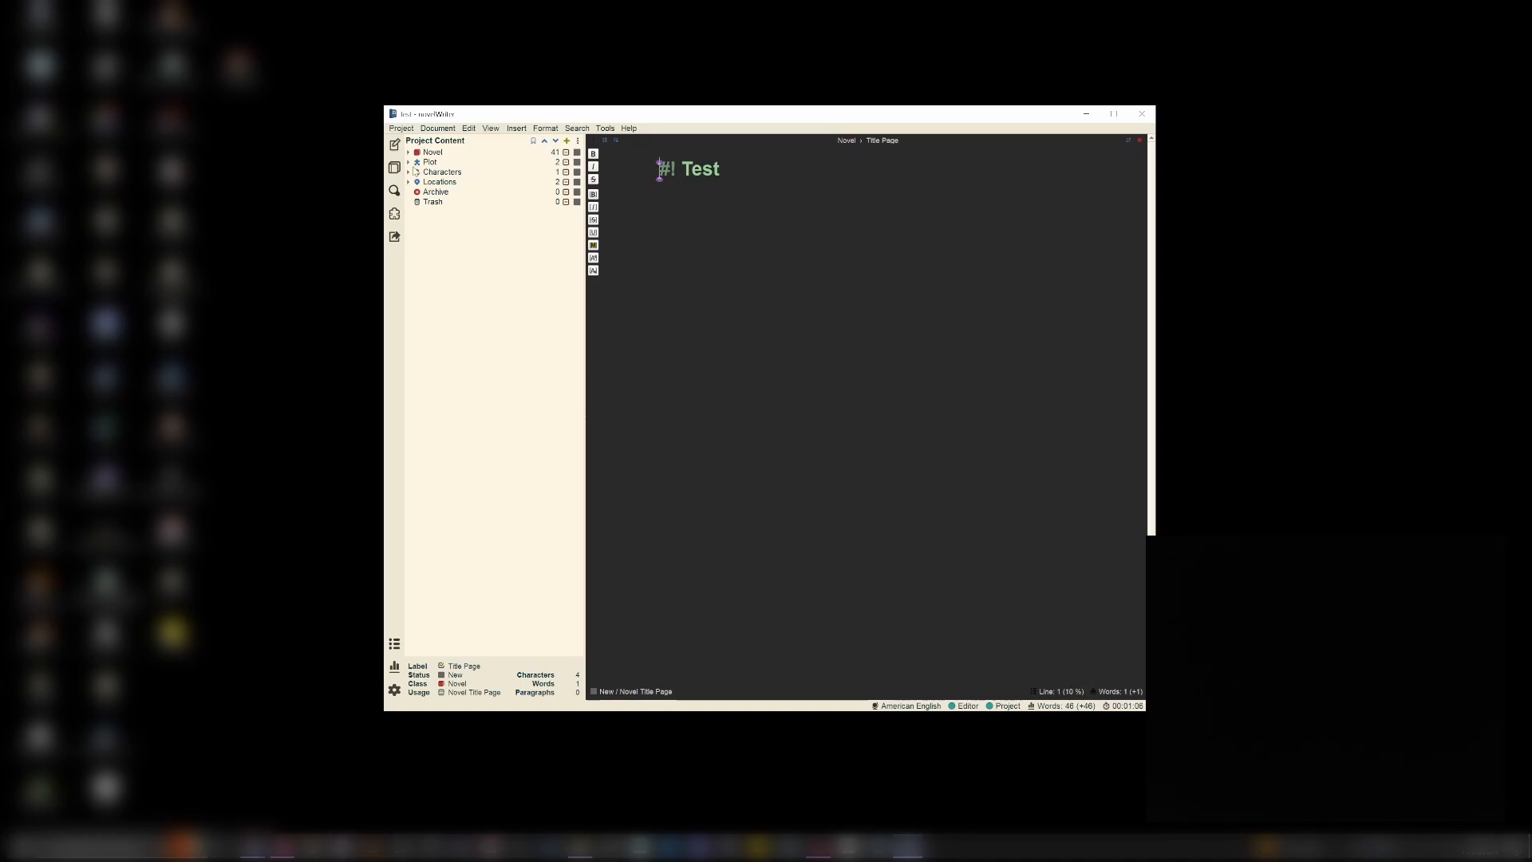
Step: Expand the Novel, Plot, Characters and Locations folders in the project tree
{"action": "left_click", "coordinate": [408, 152]}
{"action": "left_click", "coordinate": [407, 222]}
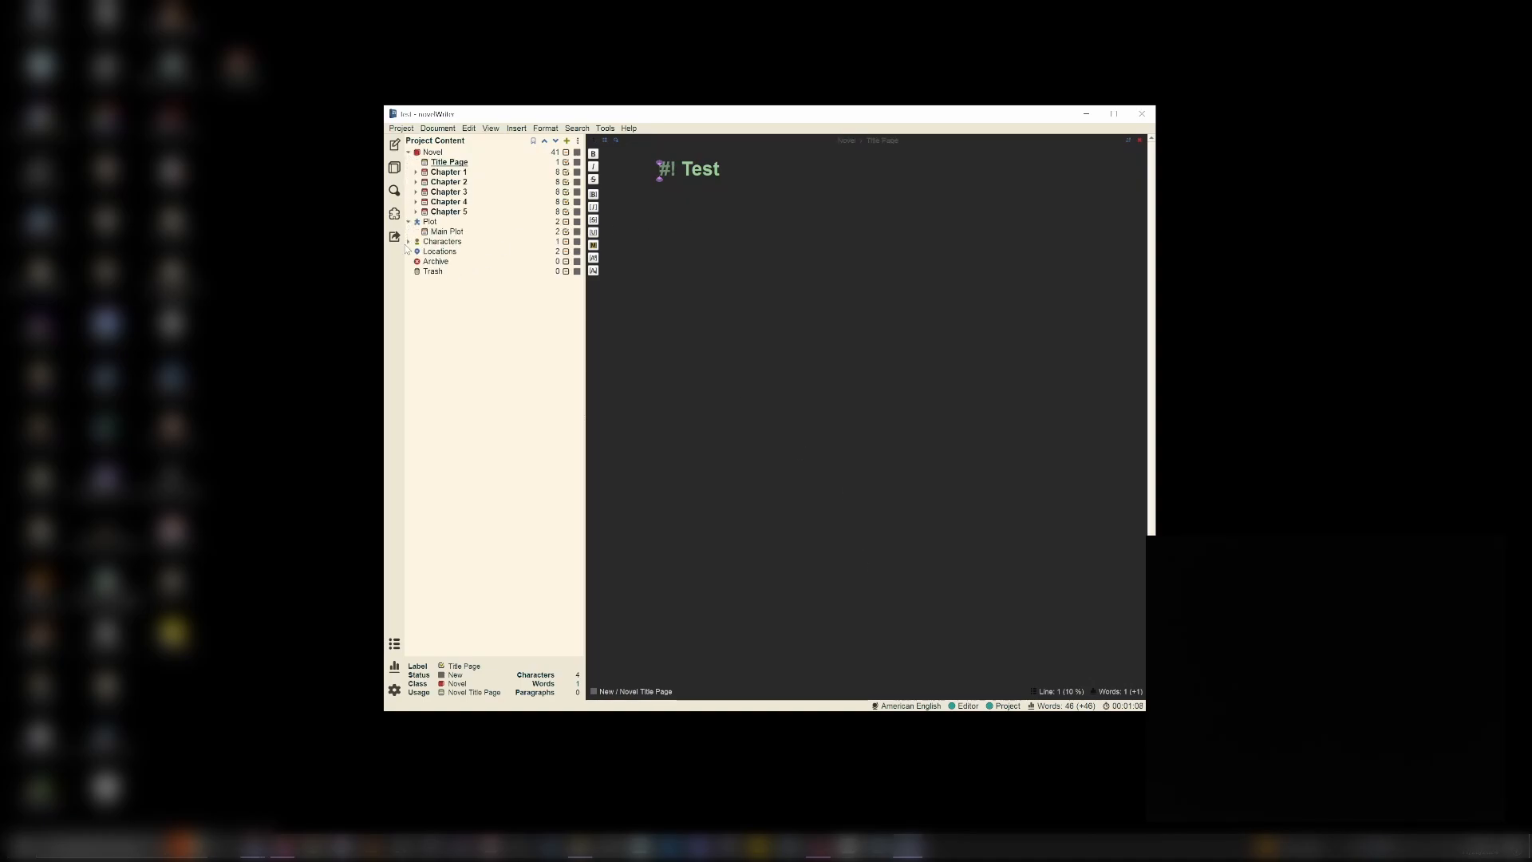
{"action": "left_click", "coordinate": [408, 242]}
{"action": "left_click", "coordinate": [407, 271]}
{"action": "left_click", "coordinate": [408, 262]}
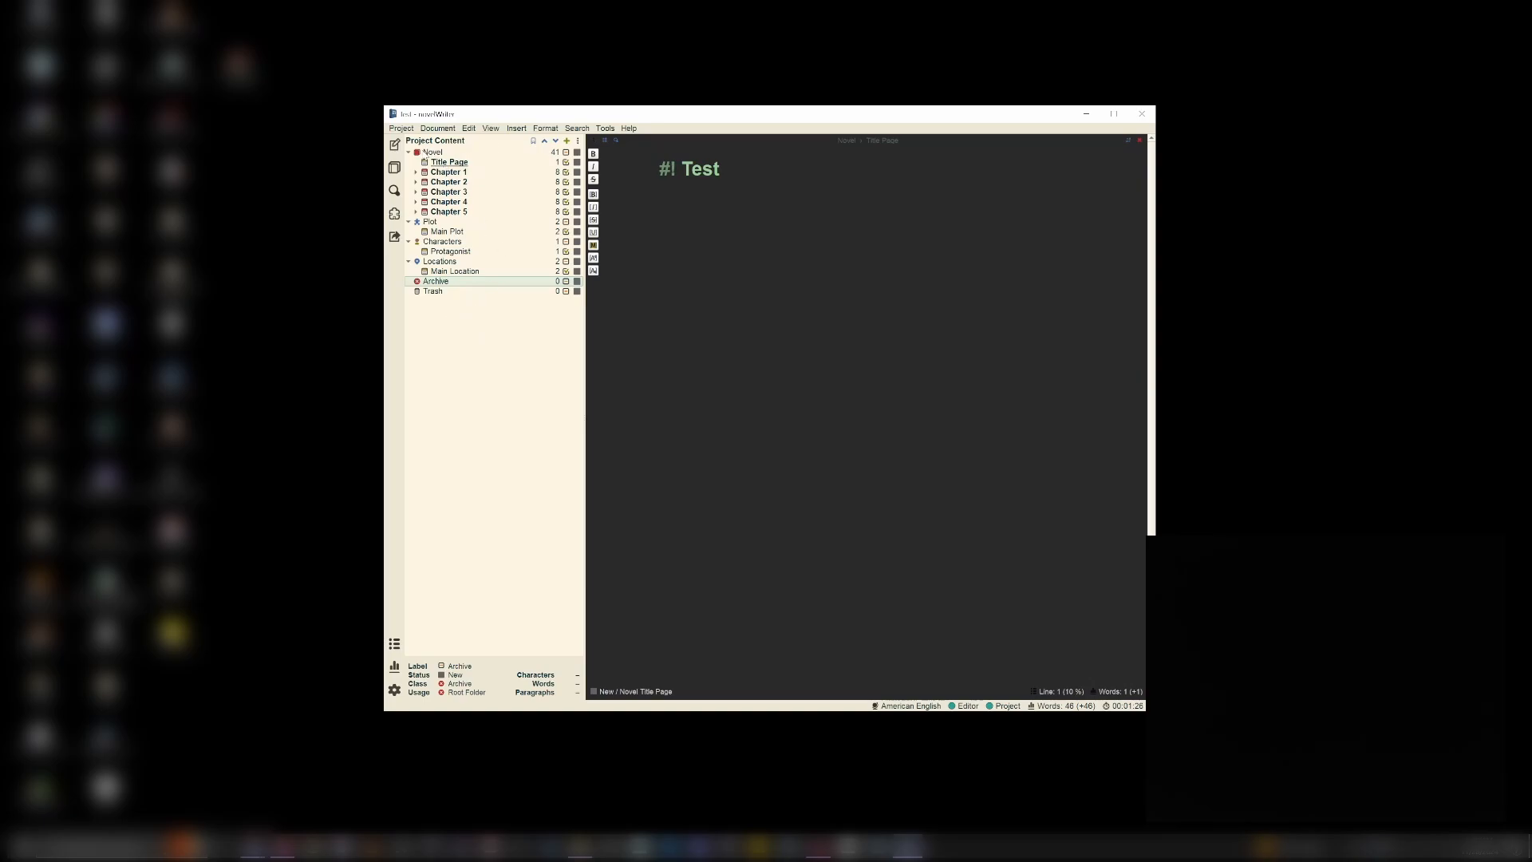
Step: Expand Chapter 1 in the Novel folder and look through its three scene documents
{"action": "left_click", "coordinate": [427, 152]}
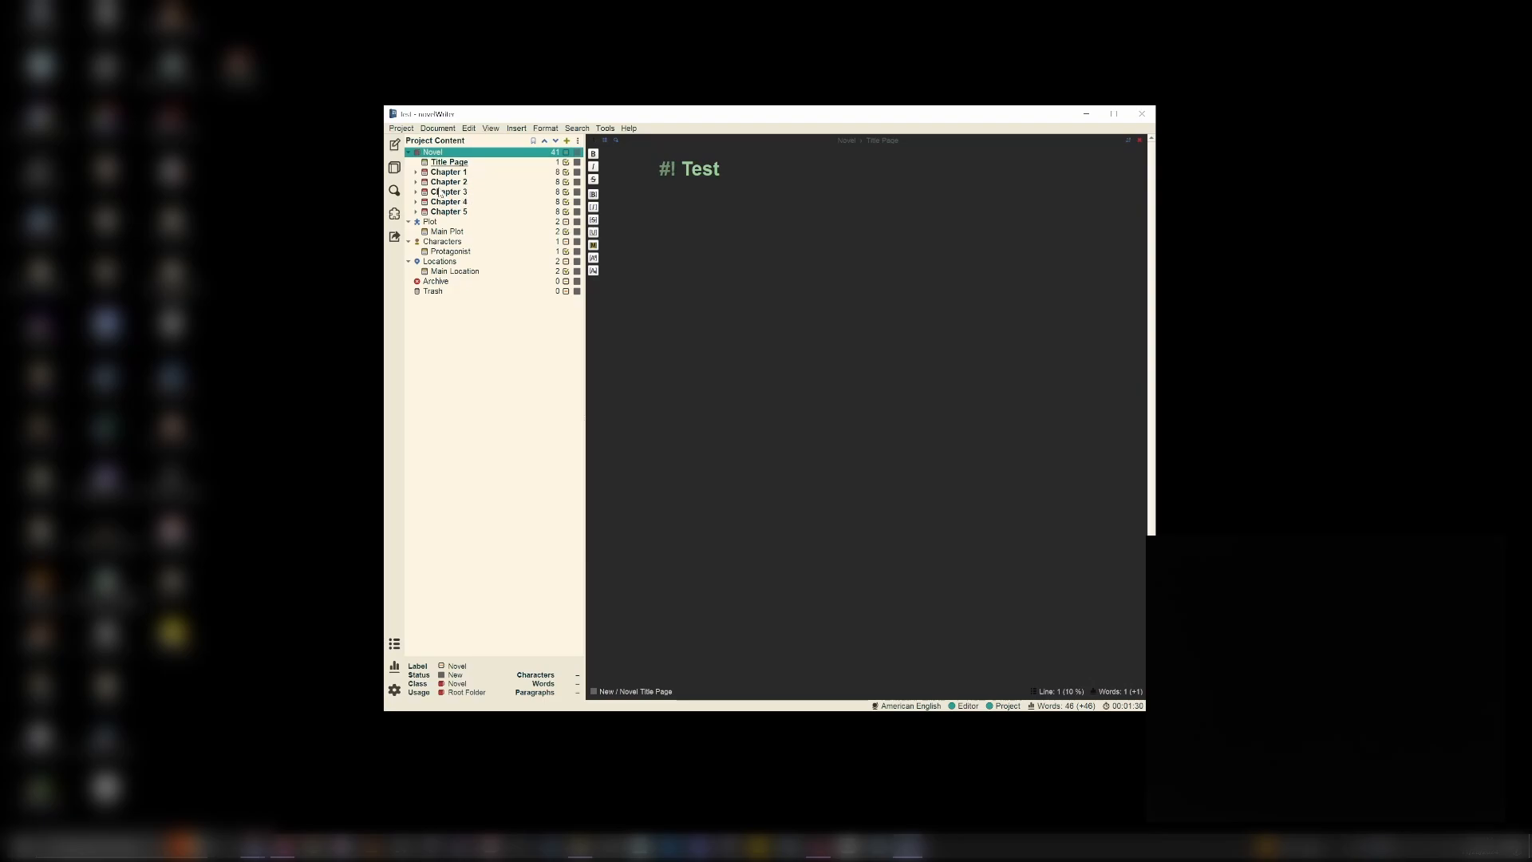
{"action": "left_click", "coordinate": [416, 172]}
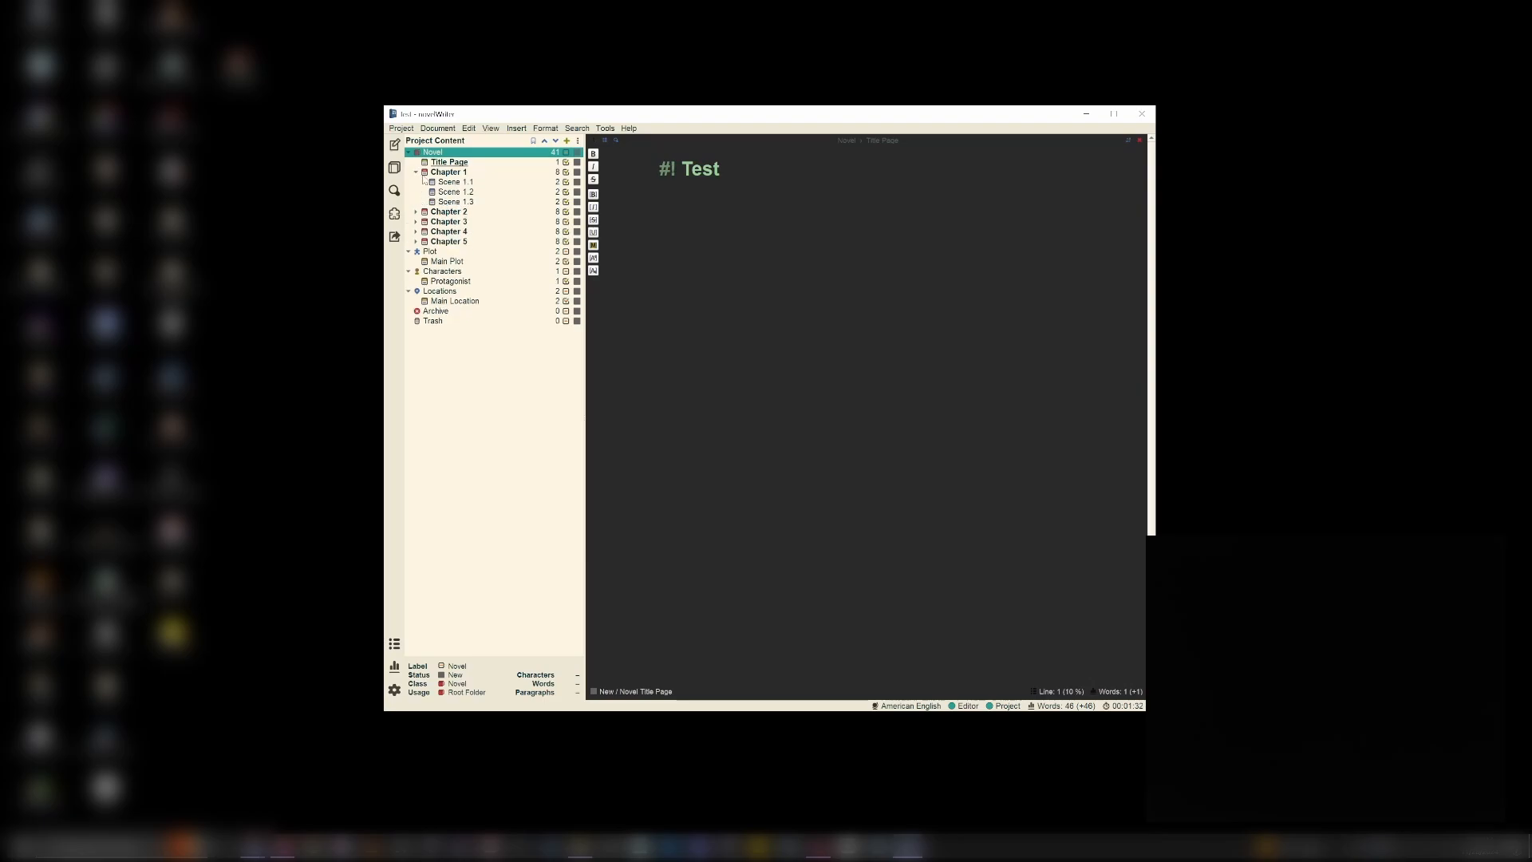
{"action": "left_click", "coordinate": [423, 182]}
{"action": "left_click", "coordinate": [454, 192]}
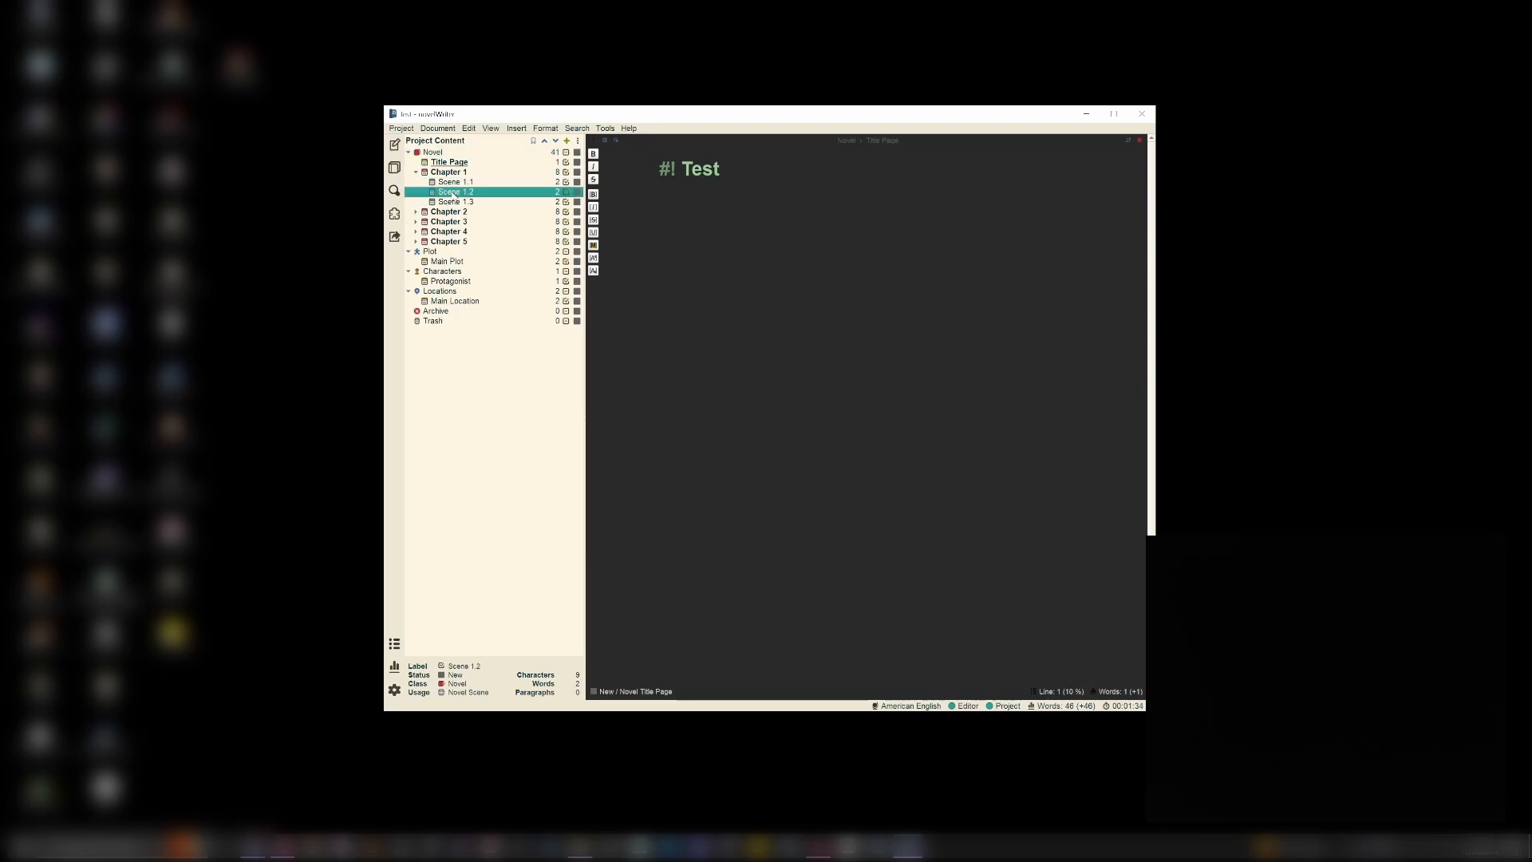
{"action": "left_click", "coordinate": [452, 202]}
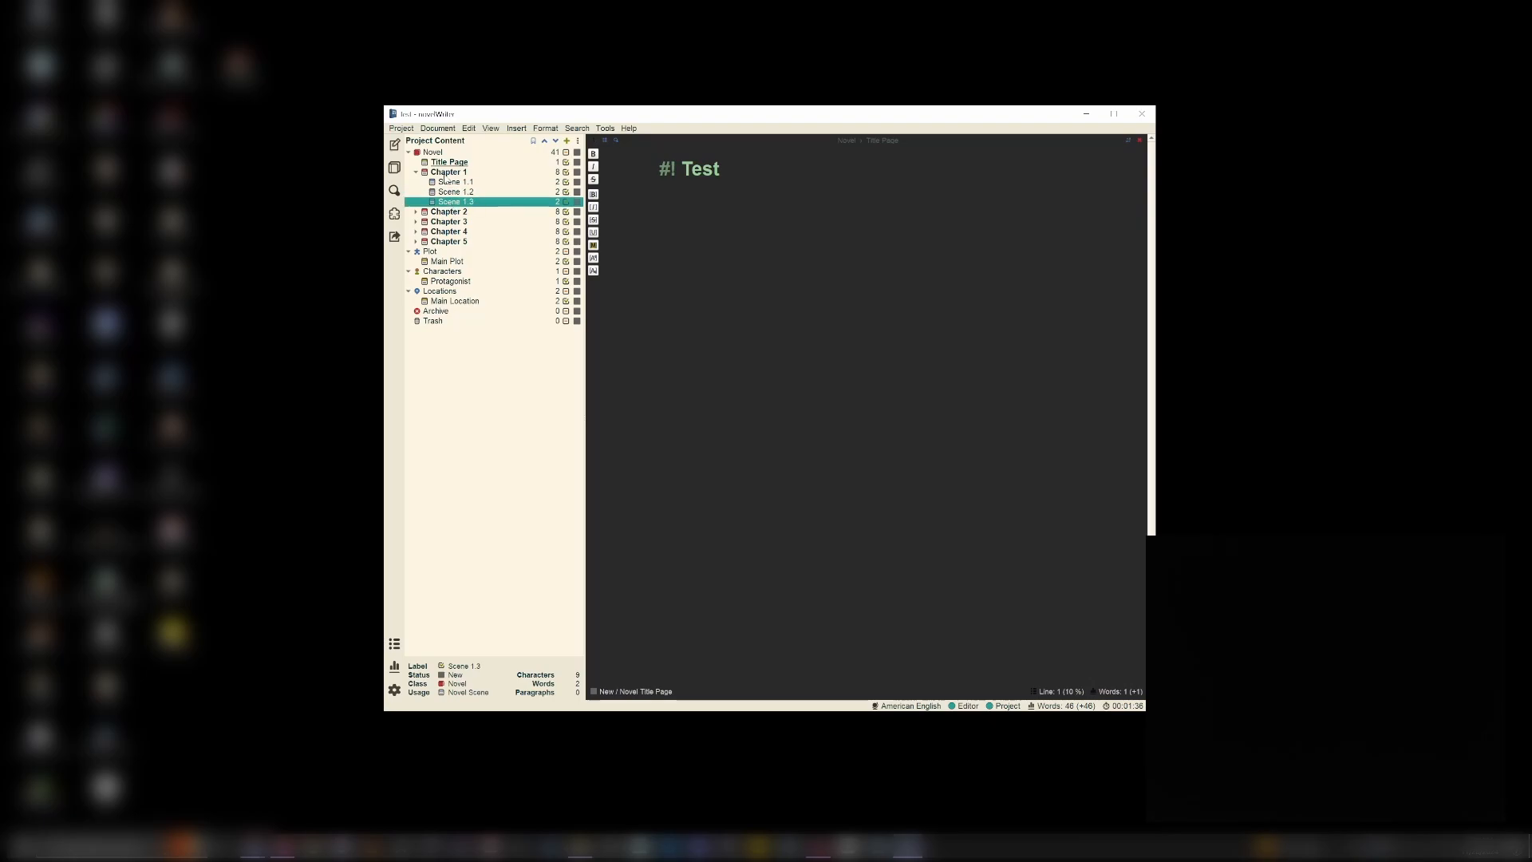
{"action": "left_click", "coordinate": [445, 173]}
{"action": "left_click", "coordinate": [453, 182]}
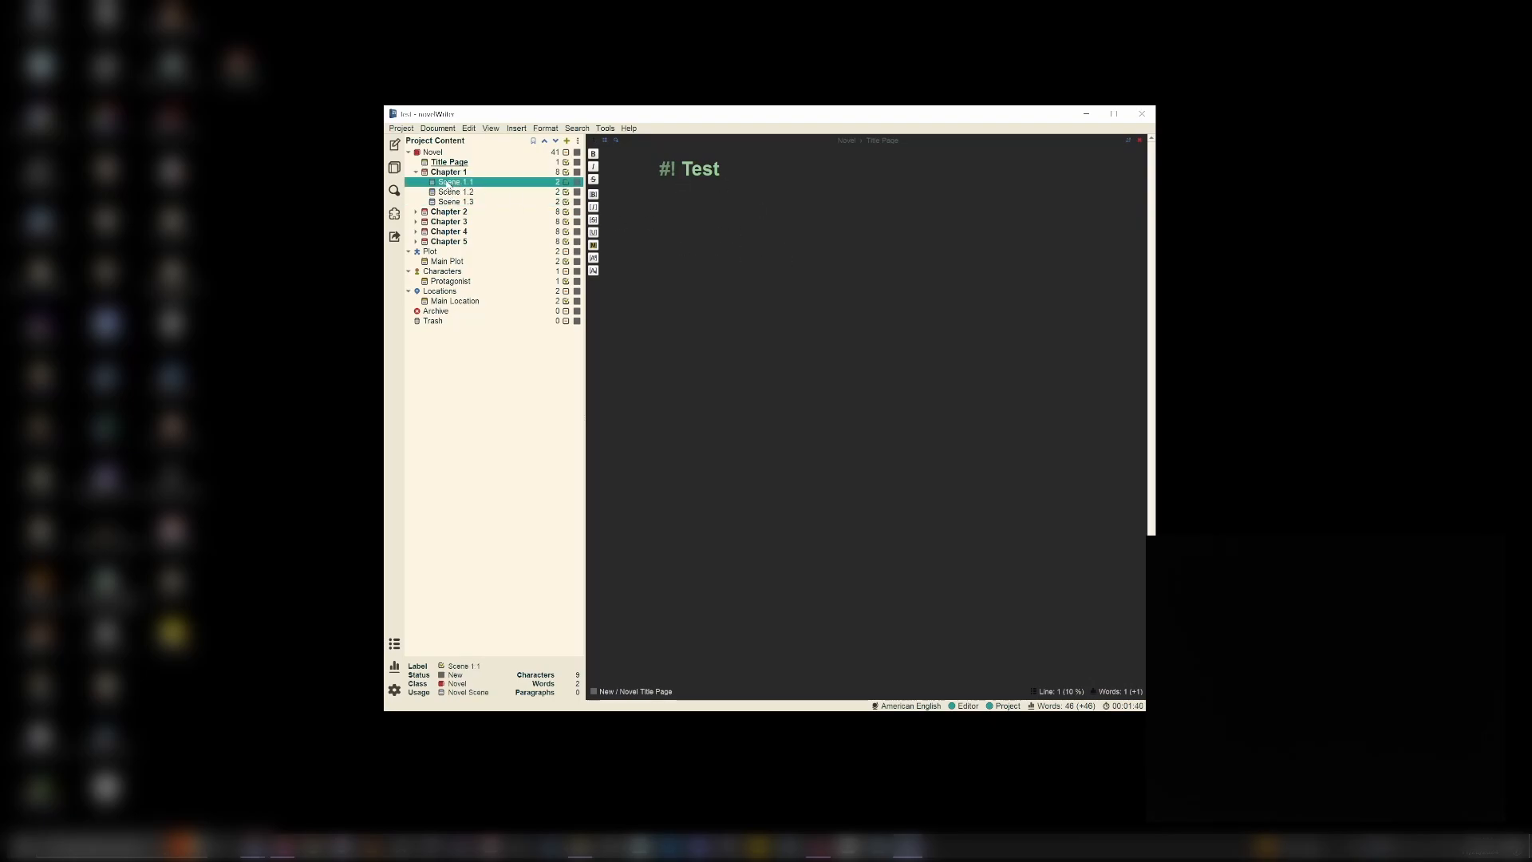
Step: Open Scene 1.1, examine its synopsis line and place the text cursor below it
{"action": "double_click", "coordinate": [447, 182]}
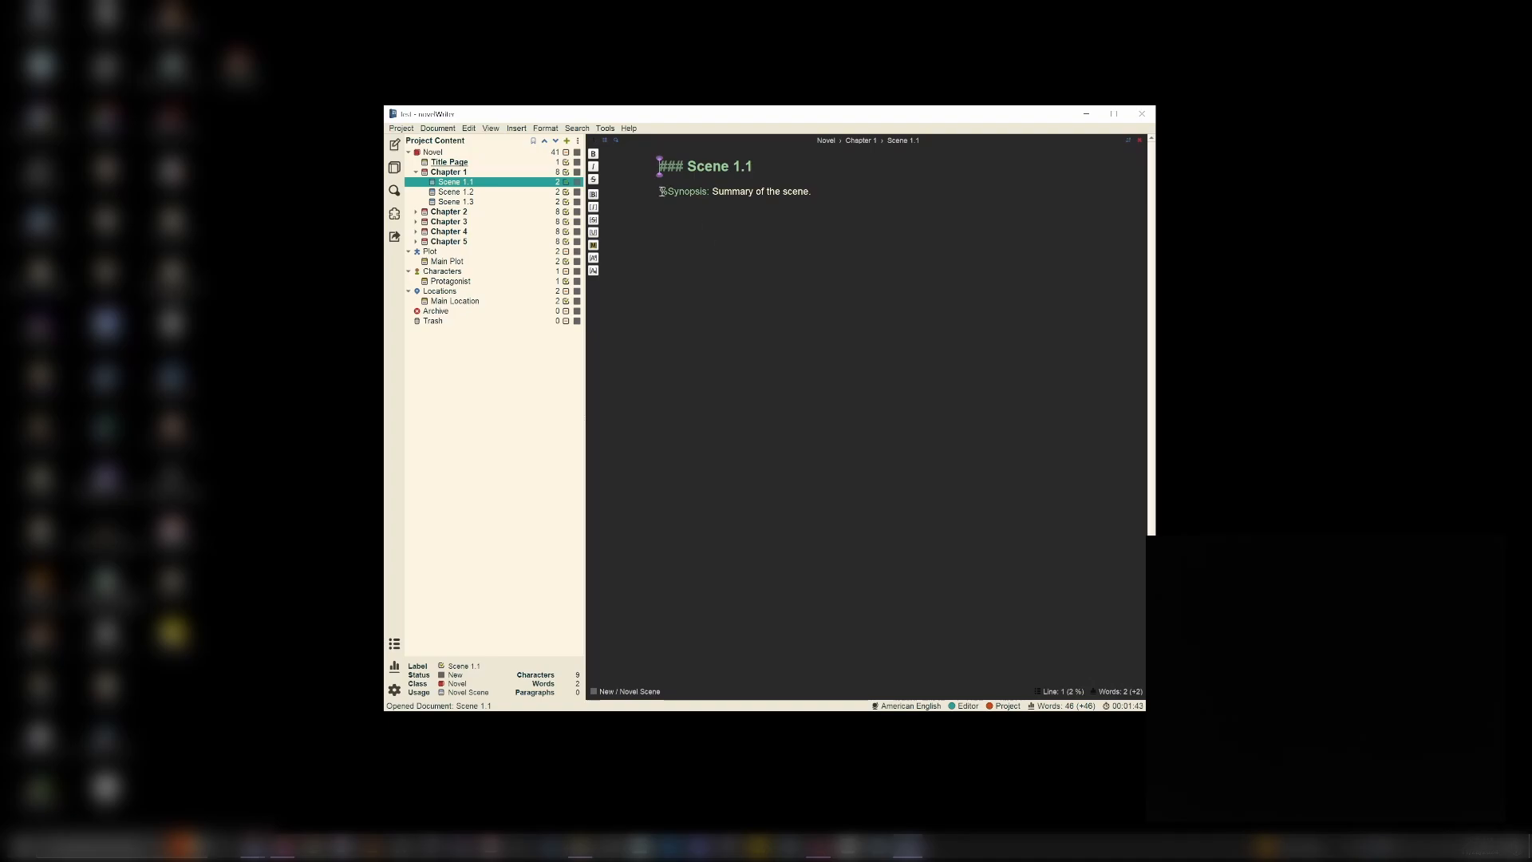
{"action": "triple_click", "coordinate": [777, 193]}
{"action": "left_click", "coordinate": [649, 191]}
{"action": "key", "text": "ctrl+shift+a"}
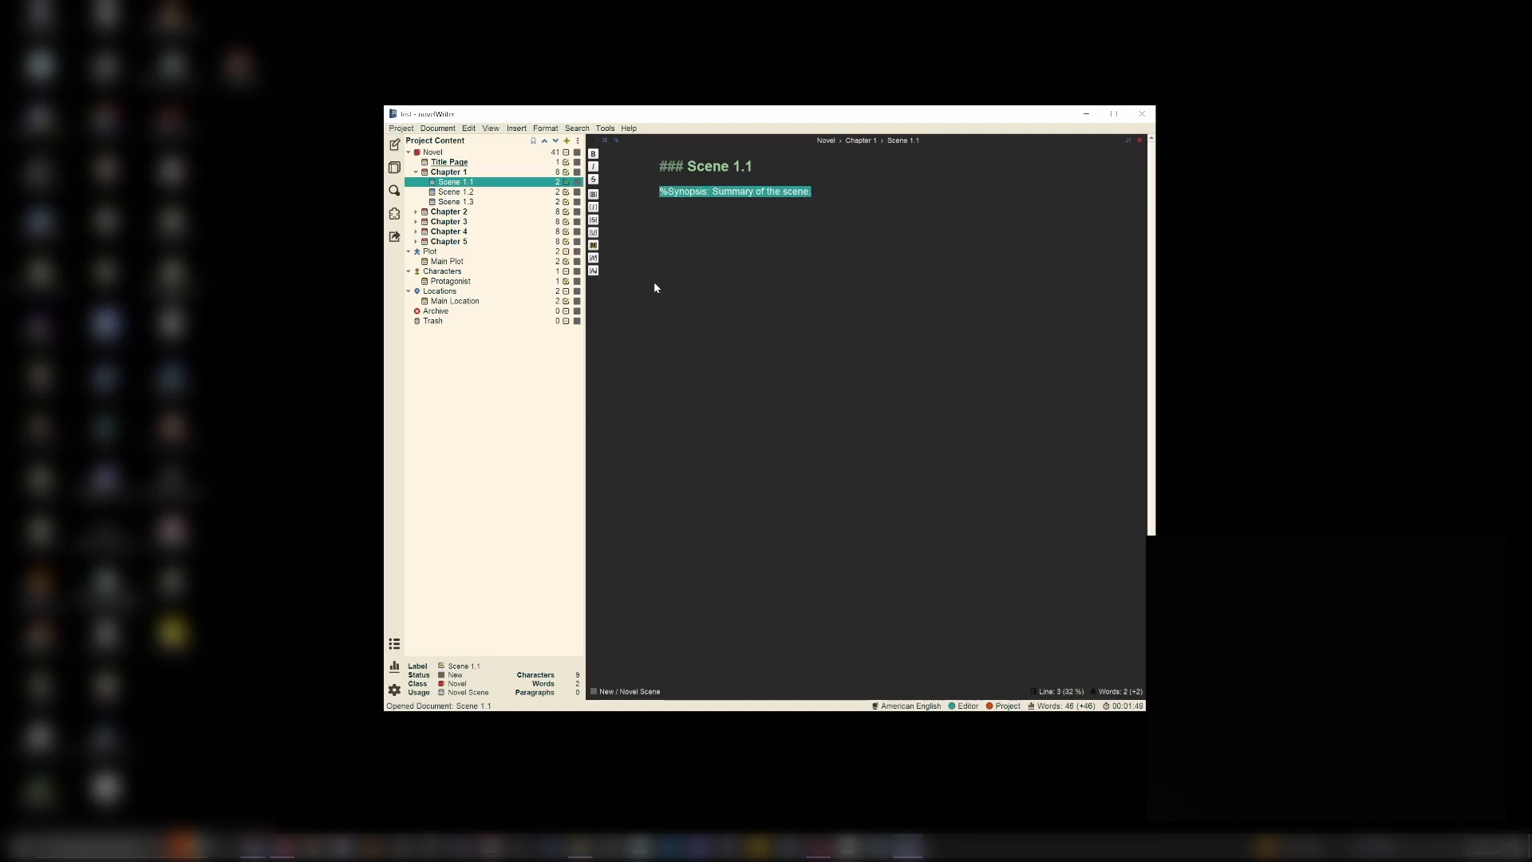
{"action": "left_click", "coordinate": [697, 239]}
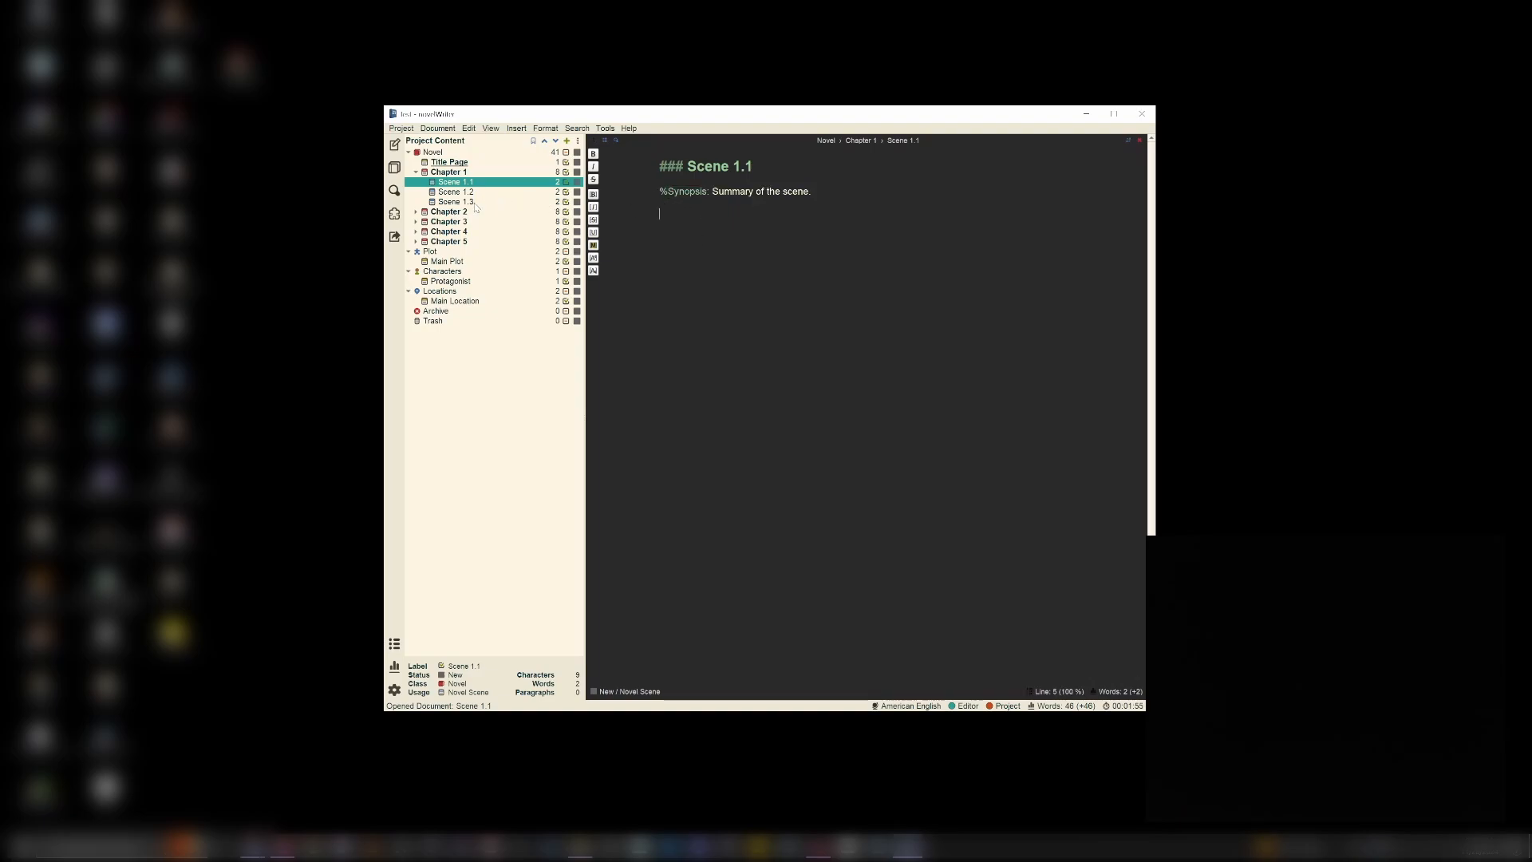
{"action": "left_click_drag", "start_coordinate": [660, 192], "coordinate": [763, 231]}
{"action": "left_click", "coordinate": [763, 230]}
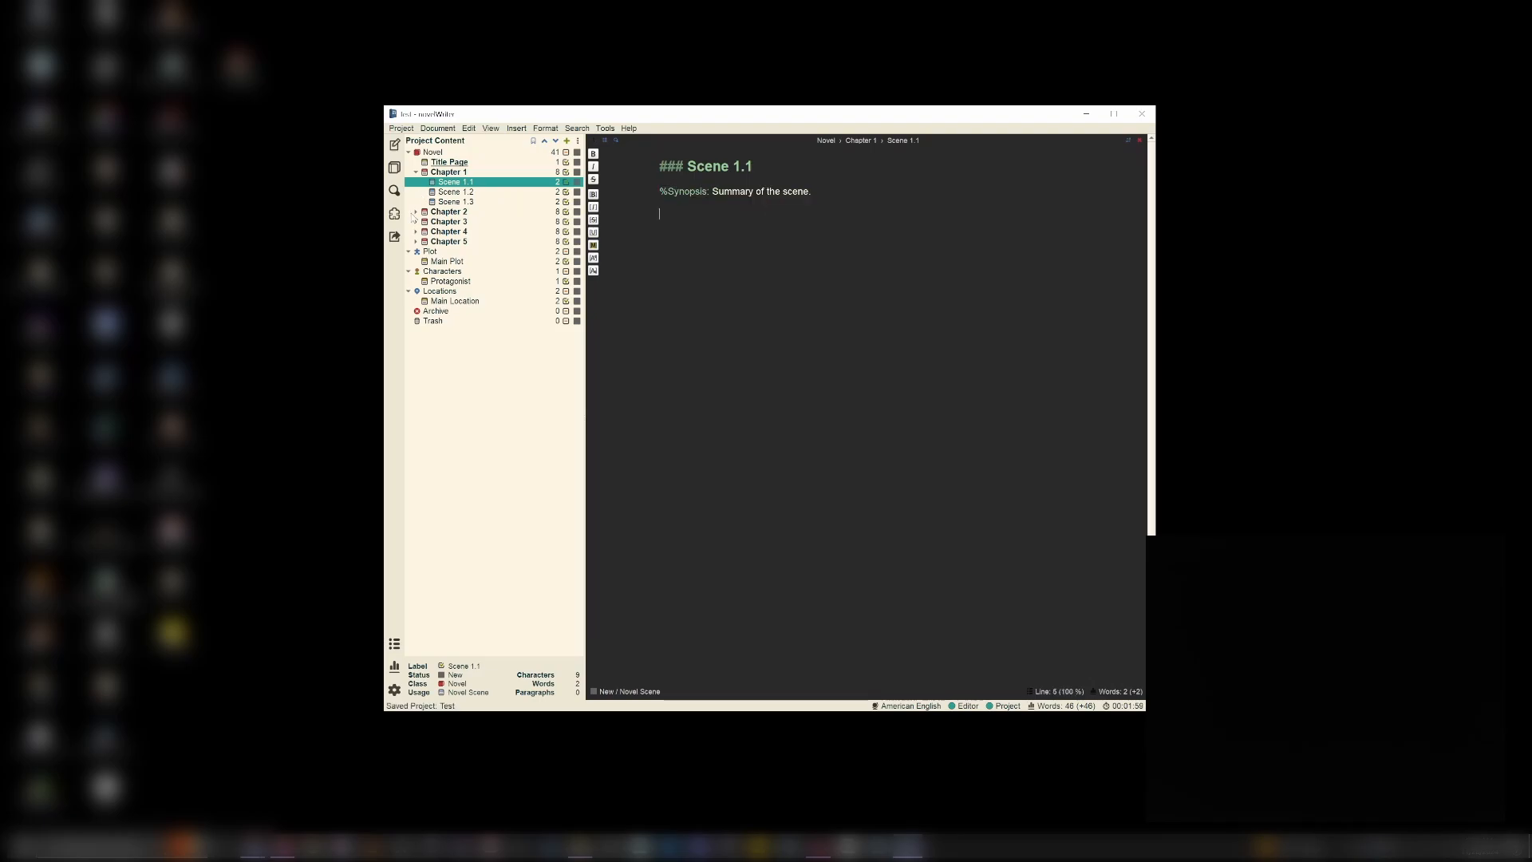
Step: Look over the Novel, Plot, Characters and Locations root folders in the project tree
{"action": "left_click", "coordinate": [409, 153]}
{"action": "left_click", "coordinate": [409, 152]}
{"action": "left_click", "coordinate": [423, 252]}
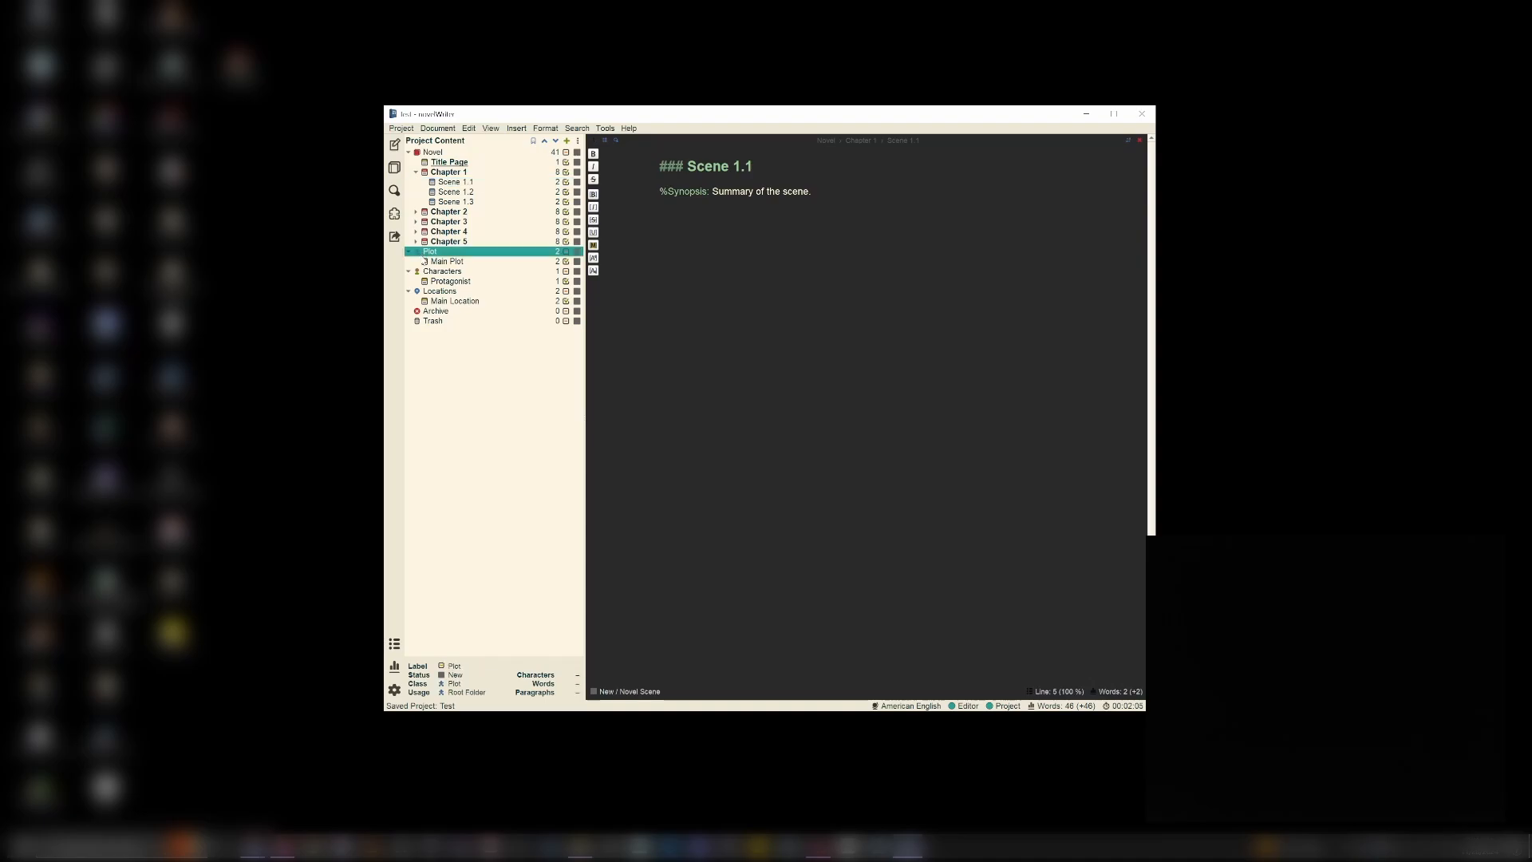
{"action": "left_click", "coordinate": [423, 273]}
{"action": "left_click", "coordinate": [430, 292]}
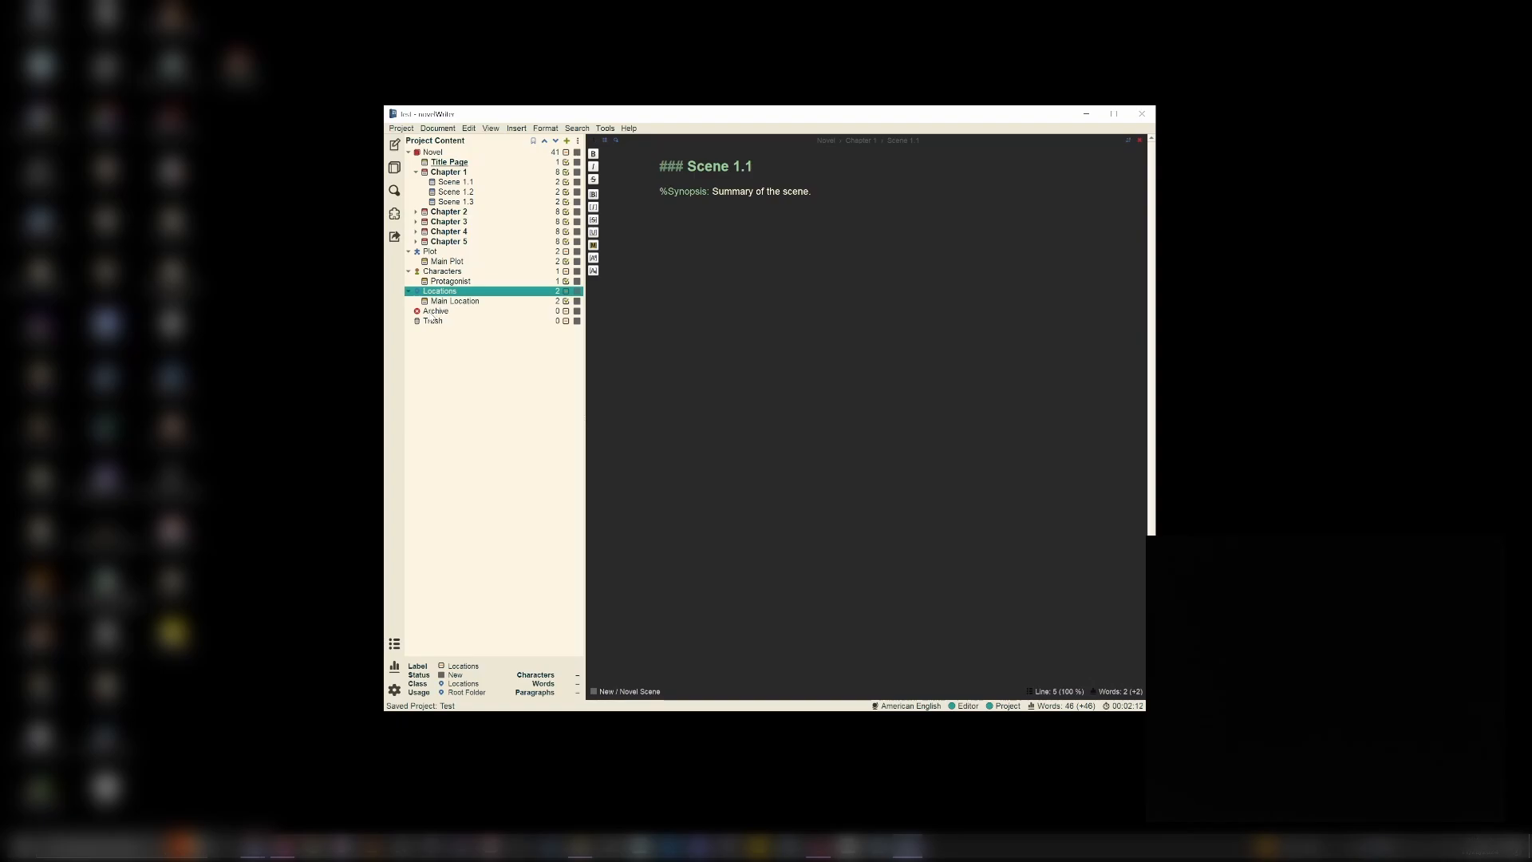
{"action": "left_click", "coordinate": [430, 253]}
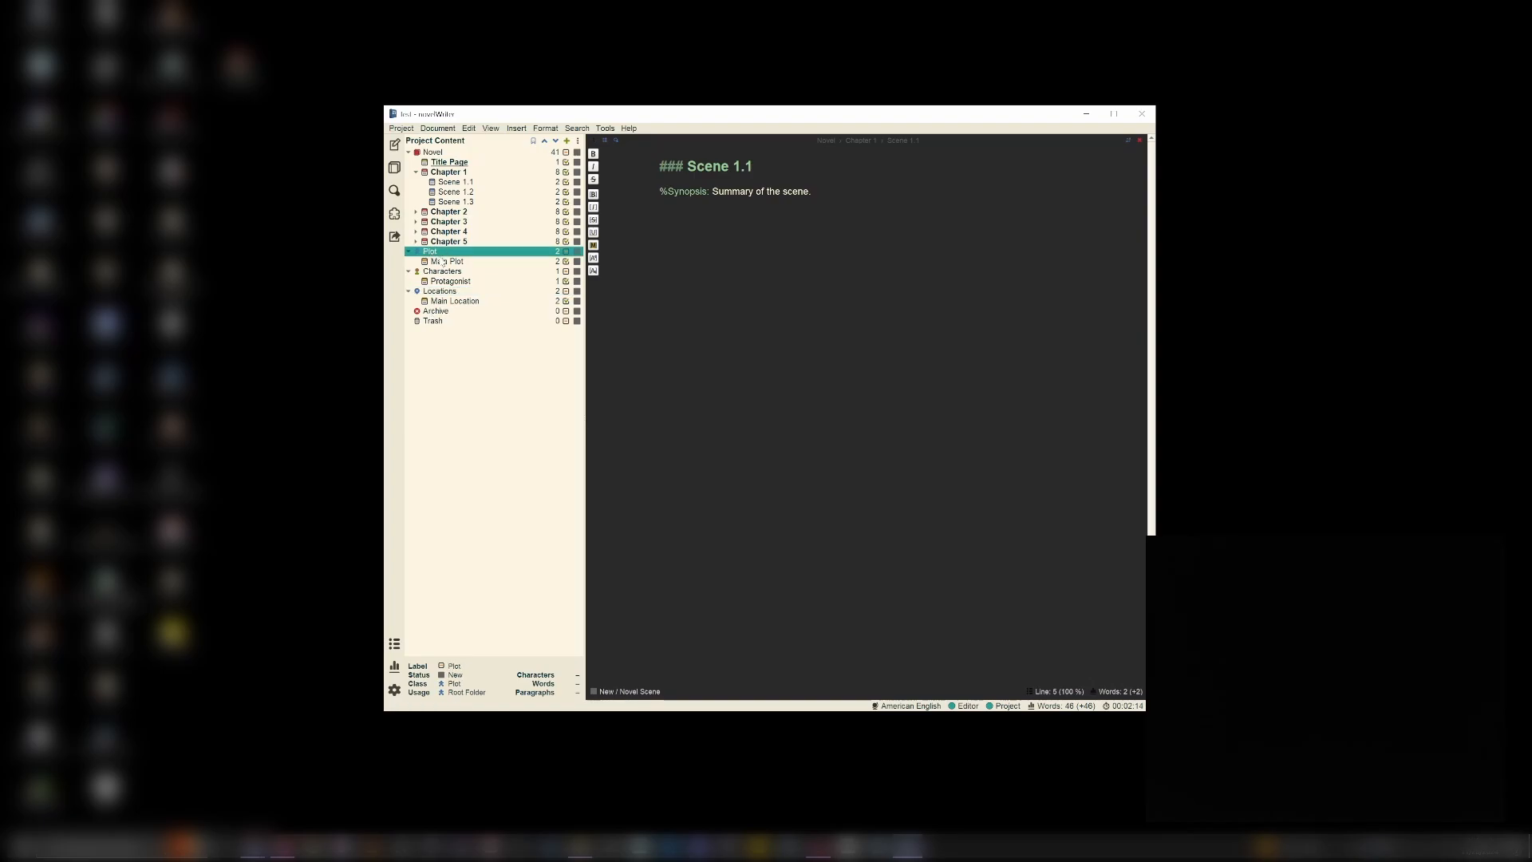
Step: Open the Main Plot note and examine its tag and short description
{"action": "double_click", "coordinate": [445, 262]}
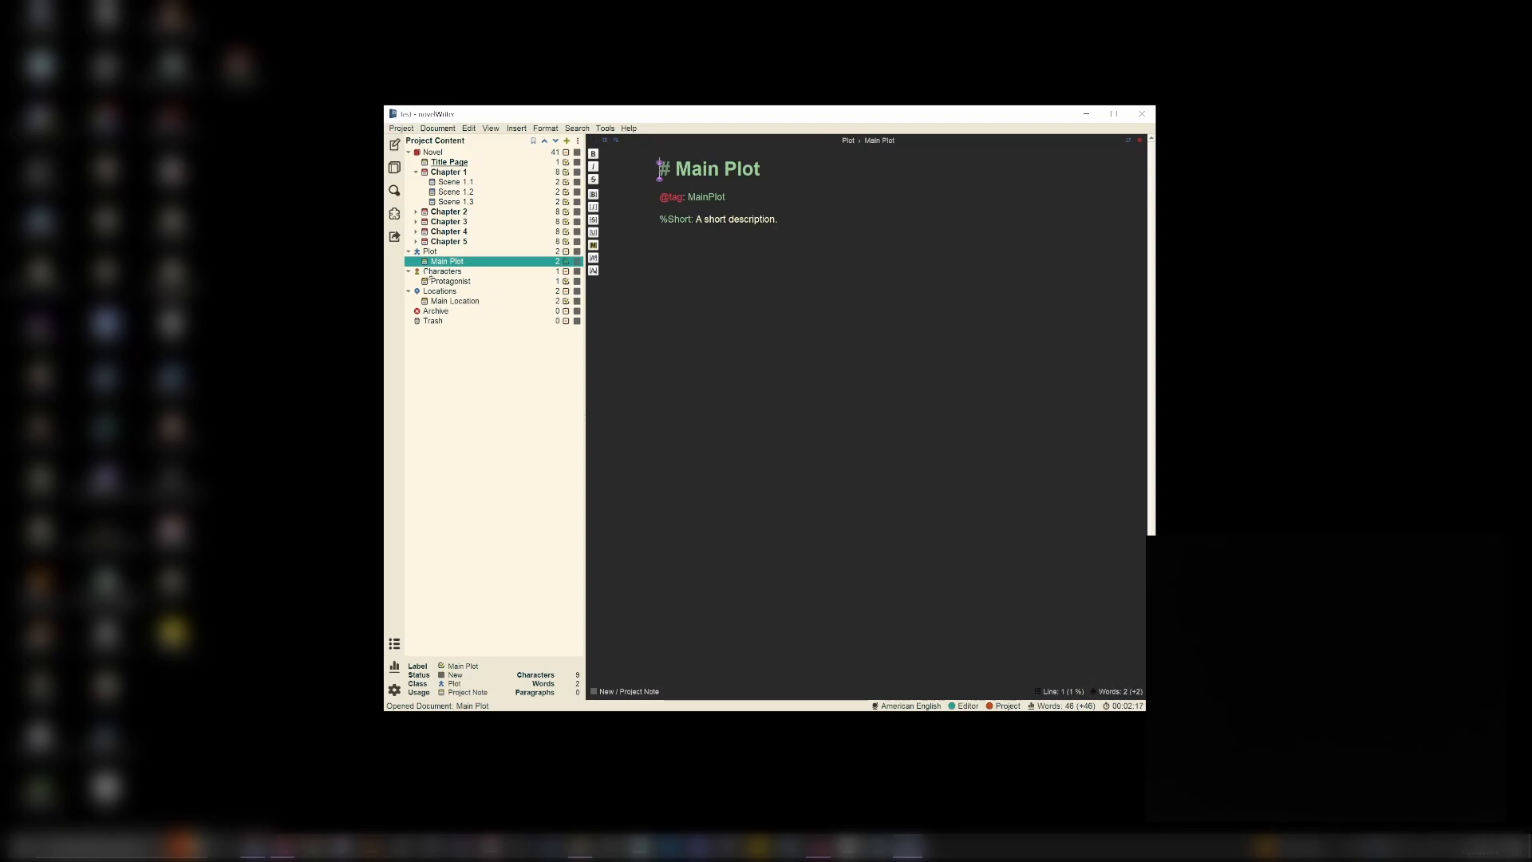
{"action": "left_click_drag", "start_coordinate": [660, 197], "coordinate": [724, 200]}
{"action": "left_click", "coordinate": [661, 239]}
Step: Open the Protagonist note and the Main Location note to examine their contents
{"action": "left_click", "coordinate": [439, 272]}
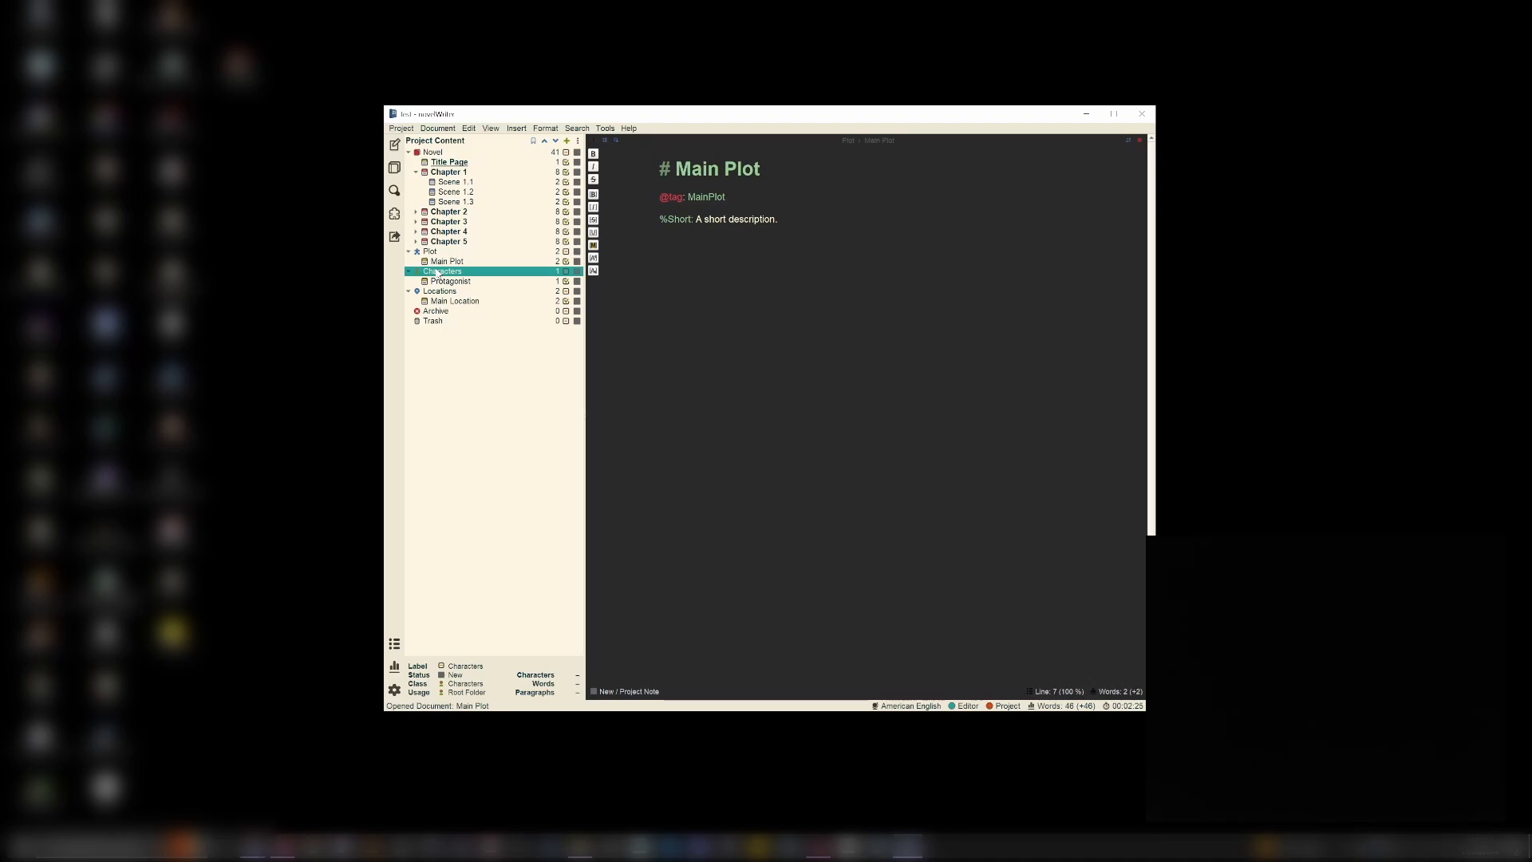
{"action": "double_click", "coordinate": [439, 272]}
{"action": "double_click", "coordinate": [428, 274]}
{"action": "double_click", "coordinate": [450, 282]}
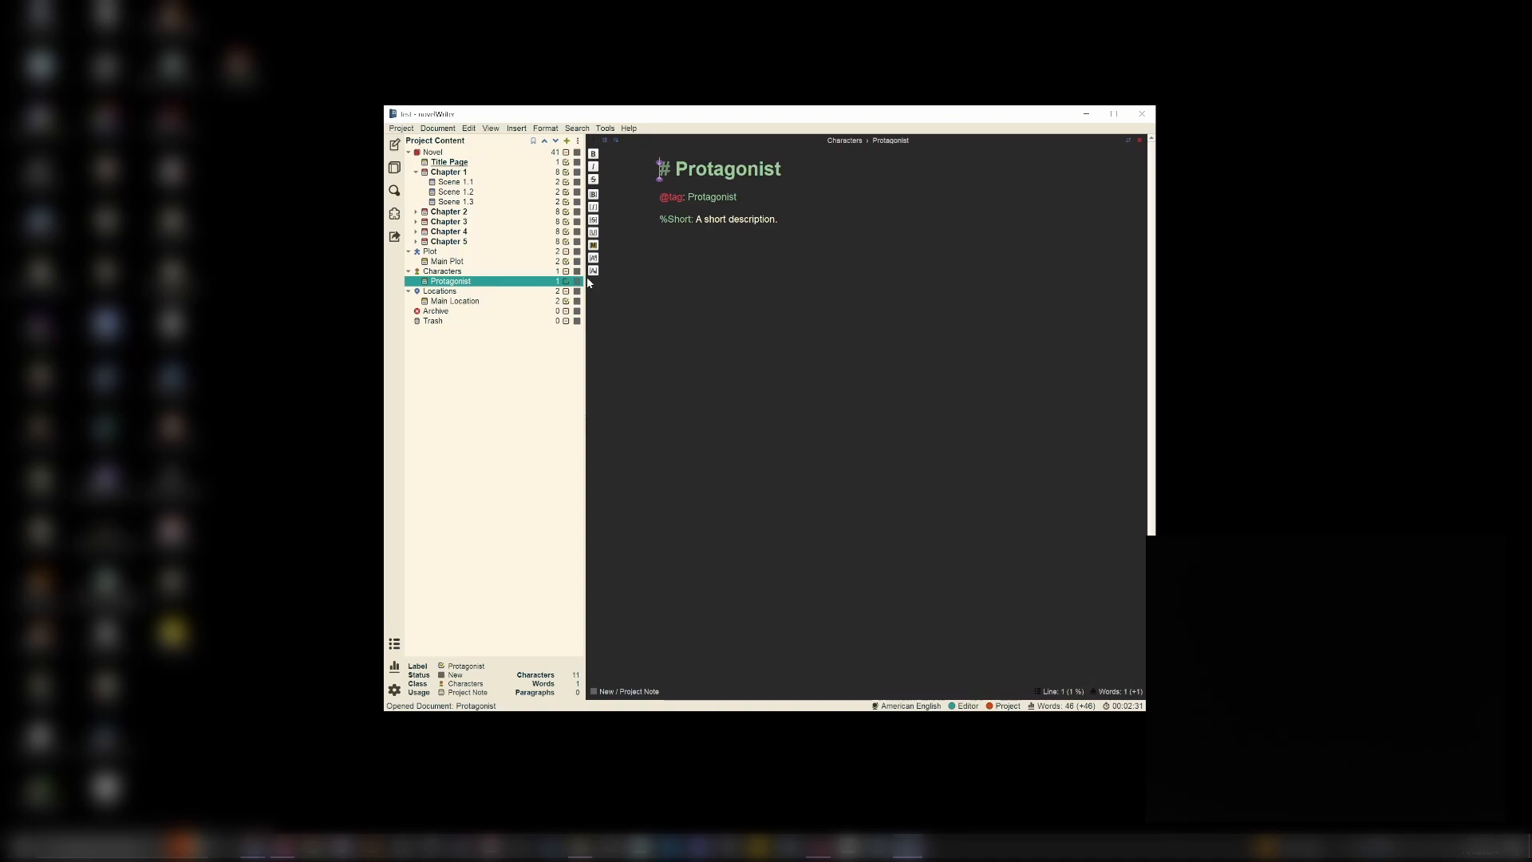
{"action": "left_click", "coordinate": [708, 283]}
{"action": "double_click", "coordinate": [445, 301]}
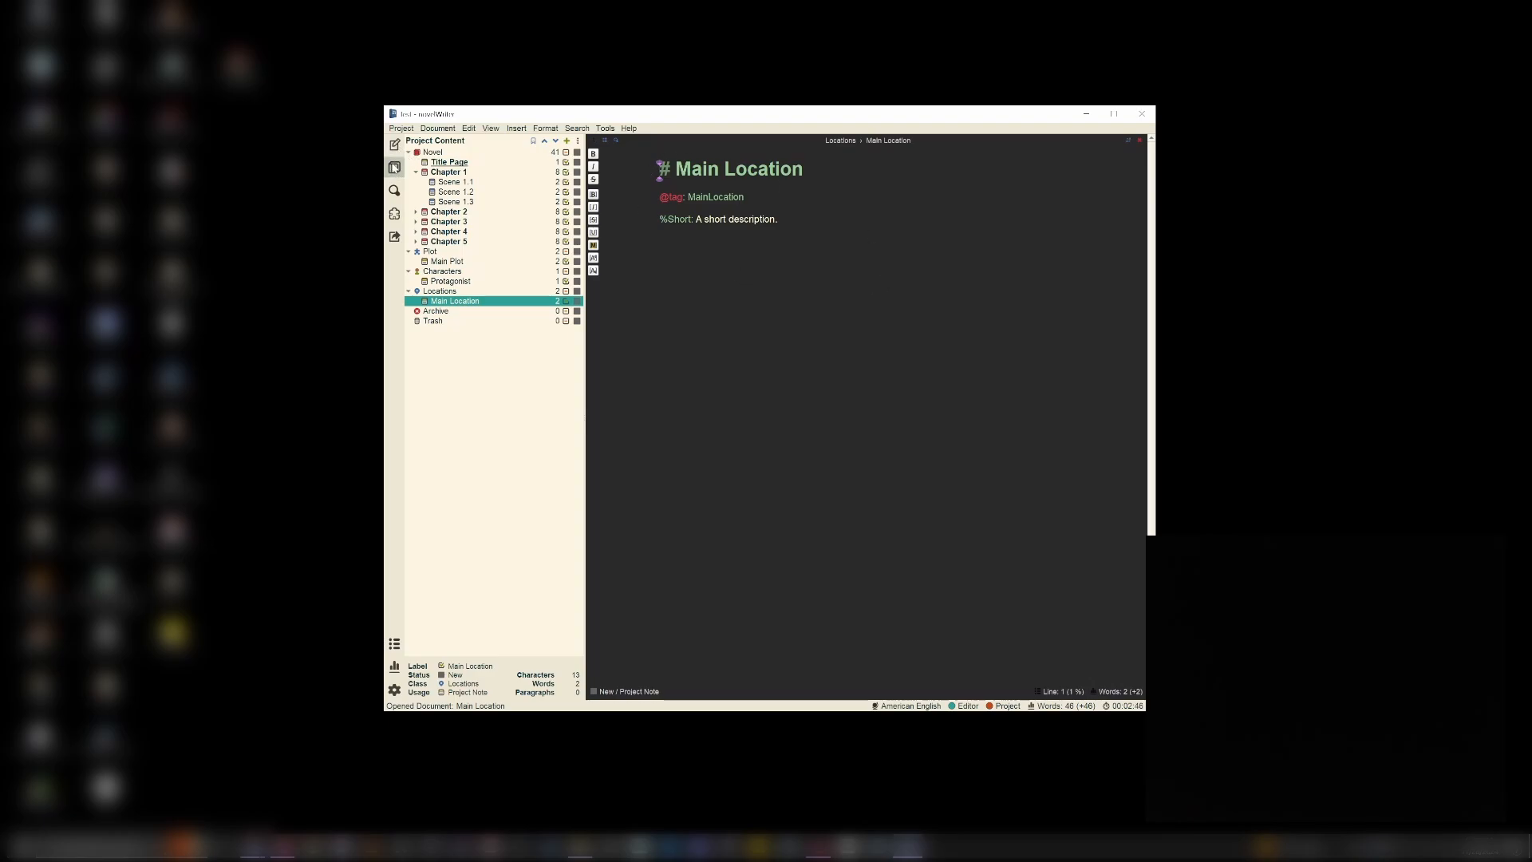
Step: View the chapter and scene outline of the novel, and return to the project tree to compare its note folders
{"action": "left_click", "coordinate": [393, 168]}
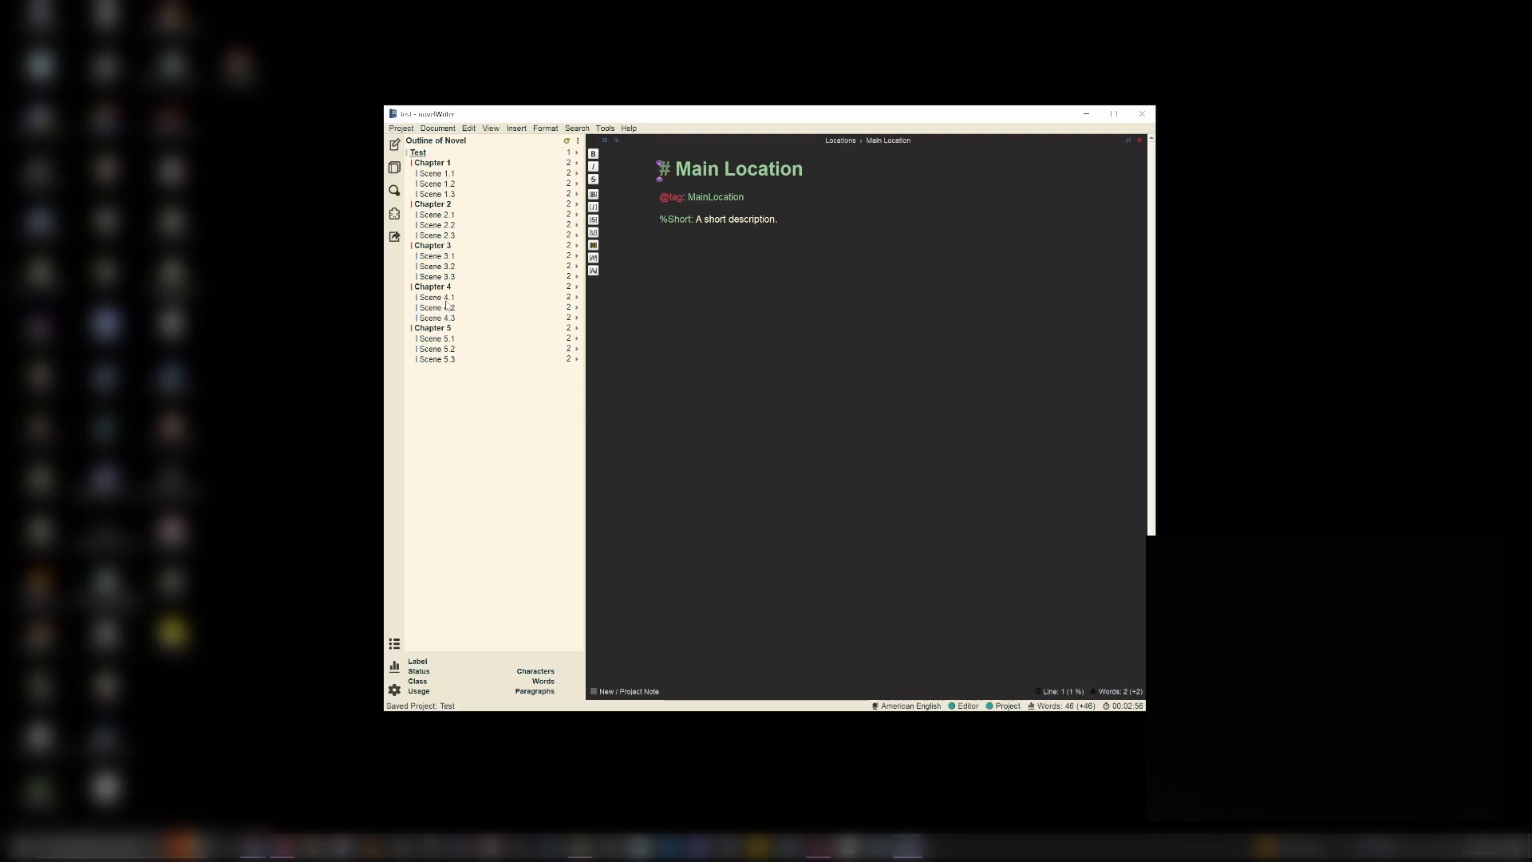
{"action": "left_click", "coordinate": [394, 145]}
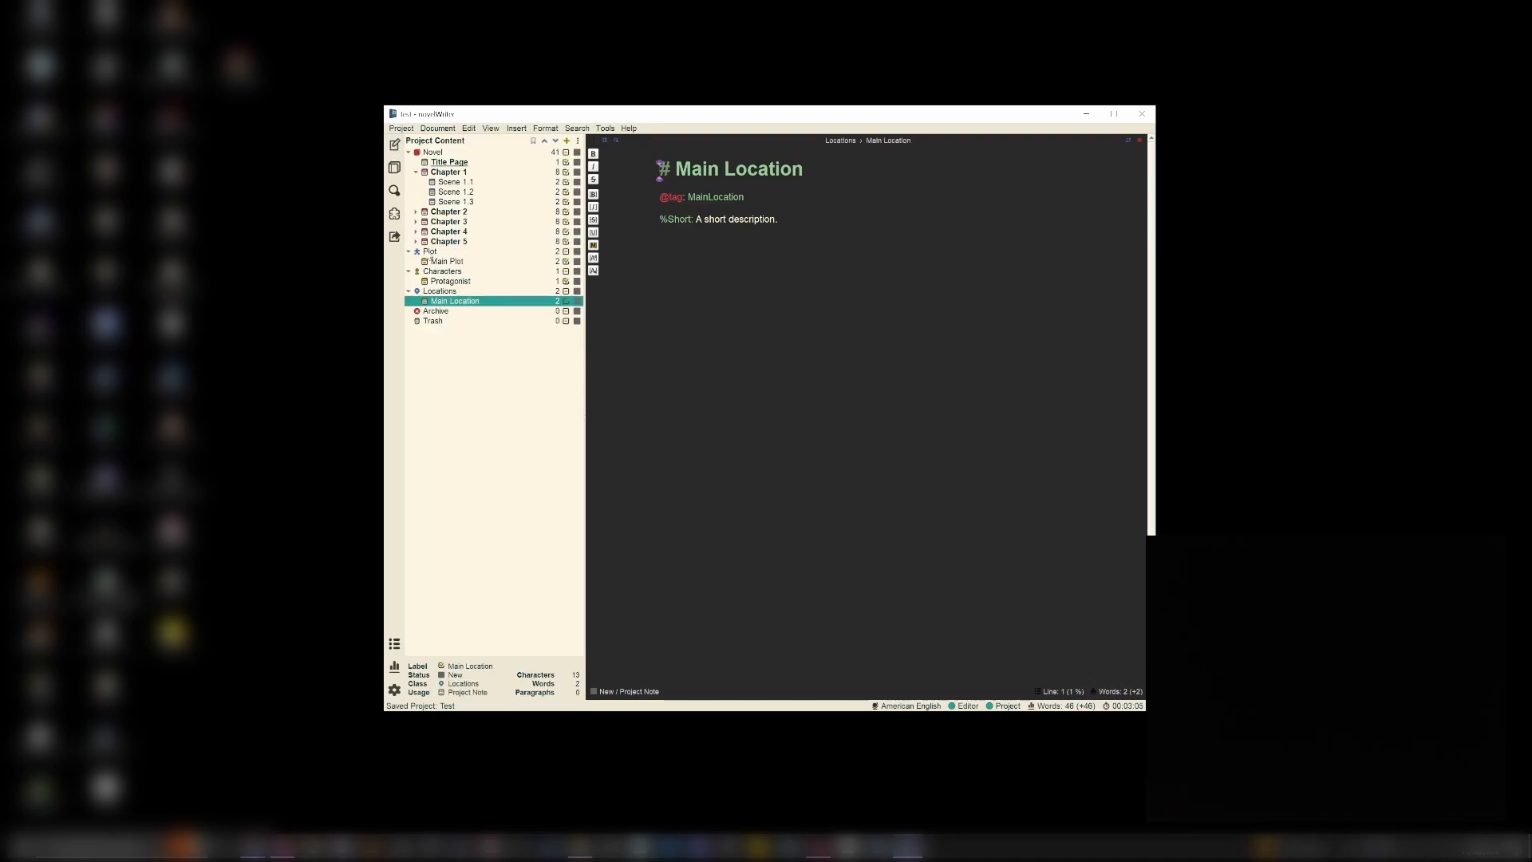
{"action": "left_click", "coordinate": [430, 252]}
{"action": "left_click", "coordinate": [434, 272]}
{"action": "left_click", "coordinate": [438, 292]}
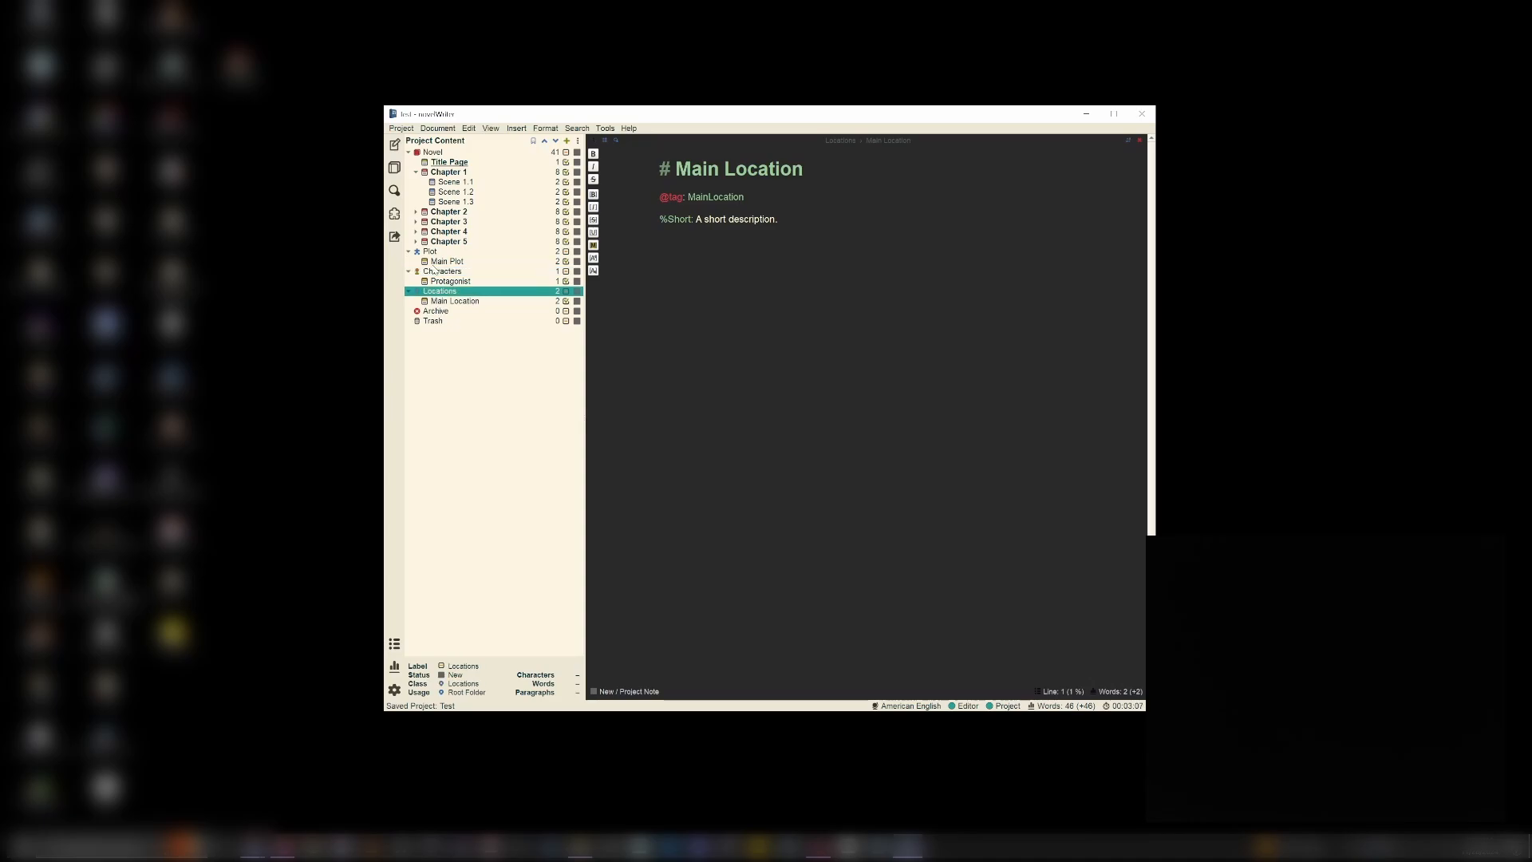
Step: Show the novel's chapter and scene list again, open Chapter 1 and look through the other chapters and scenes
{"action": "left_click", "coordinate": [395, 168]}
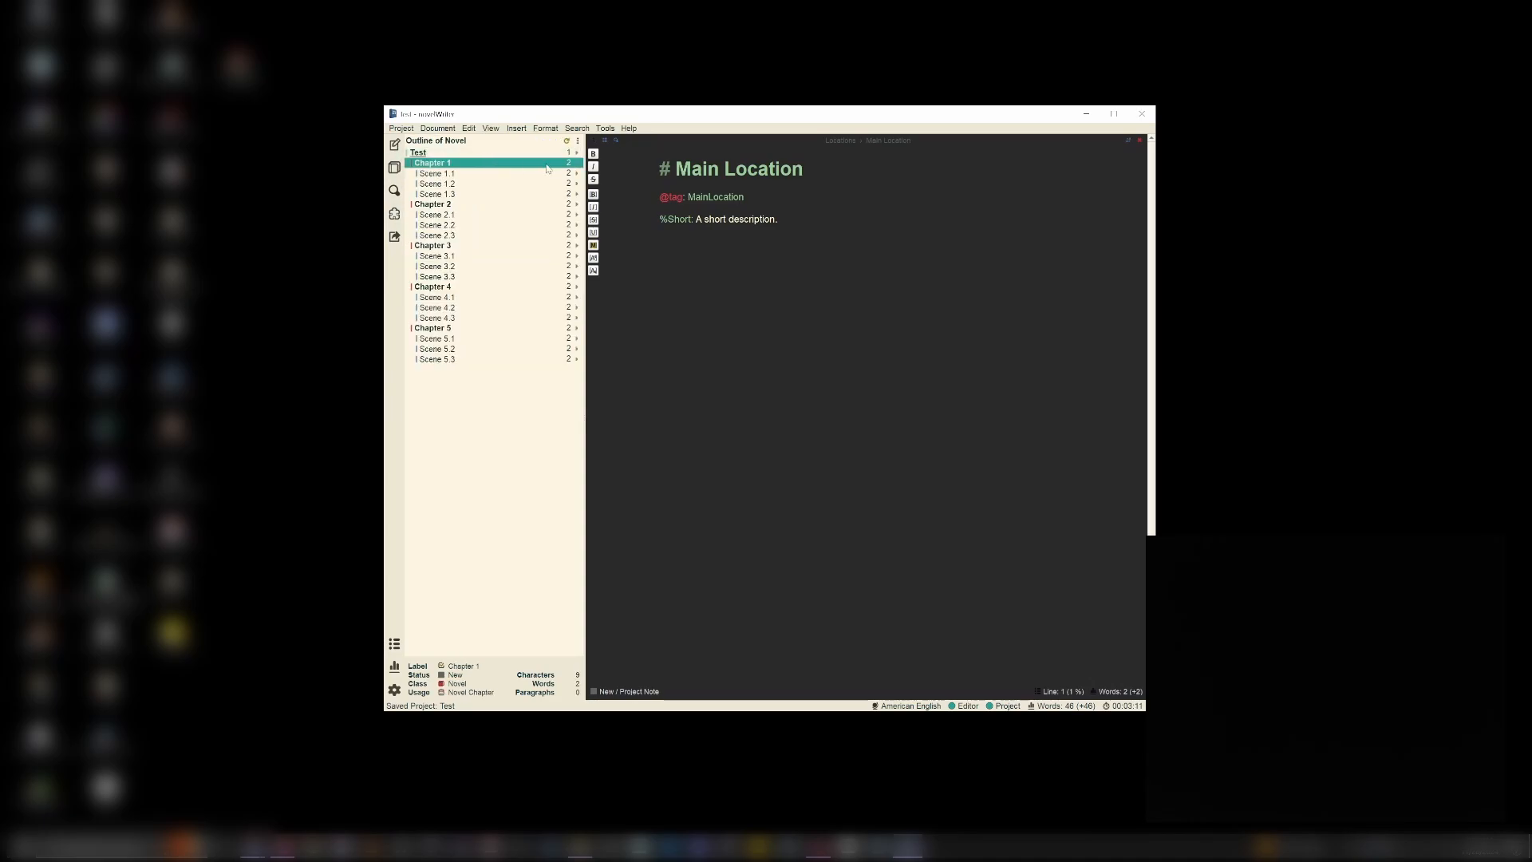
{"action": "double_click", "coordinate": [487, 164]}
{"action": "left_click", "coordinate": [445, 174]}
{"action": "left_click", "coordinate": [447, 194]}
{"action": "left_click", "coordinate": [454, 226]}
{"action": "left_click", "coordinate": [443, 288]}
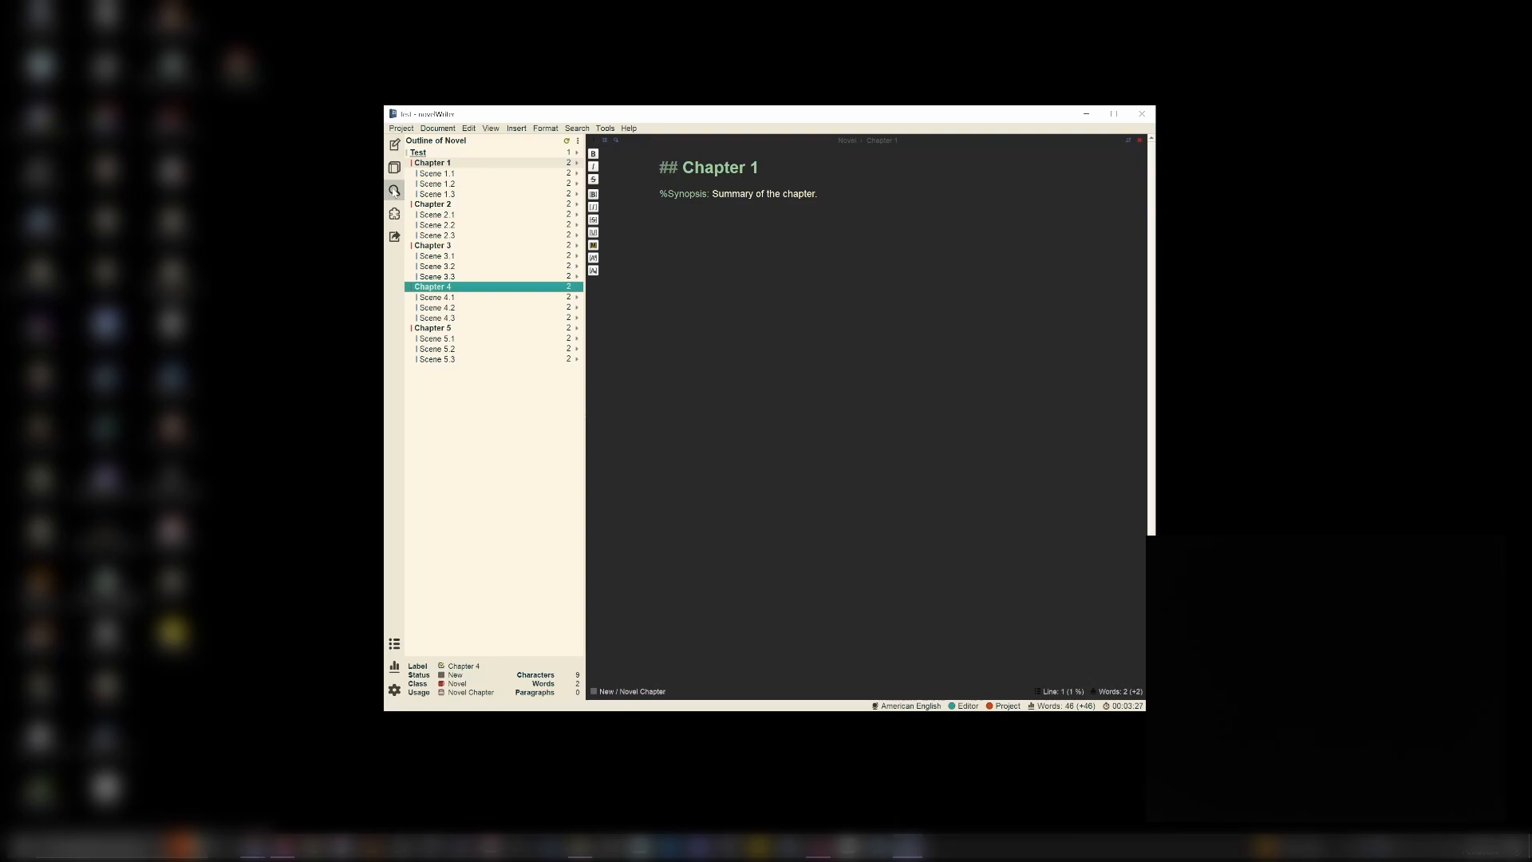
Step: View the project search, switch to the full novel outline and widen its Characters column
{"action": "left_click", "coordinate": [395, 191]}
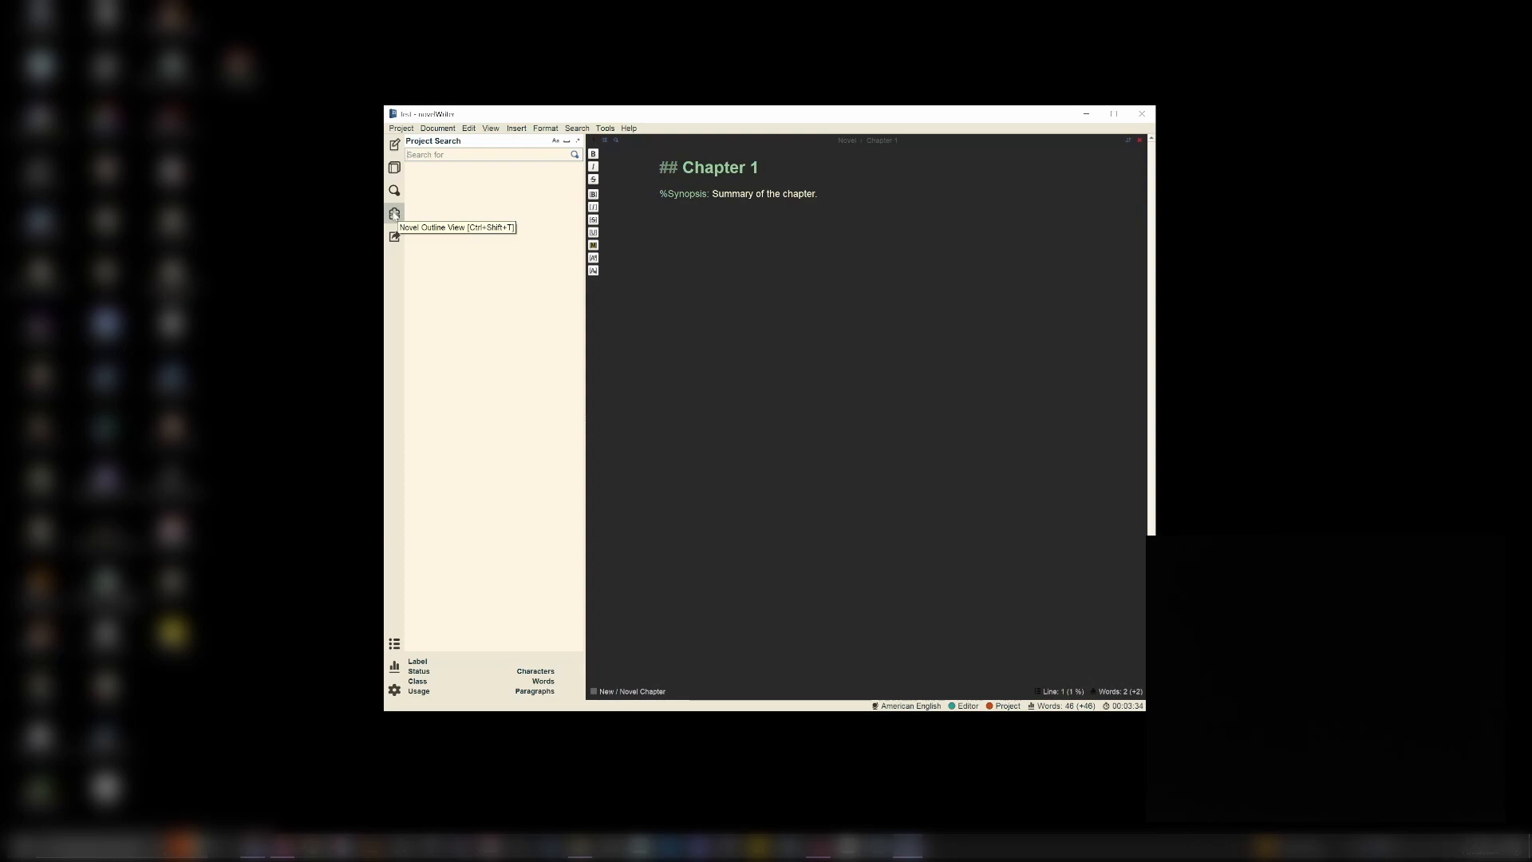
{"action": "left_click", "coordinate": [394, 214]}
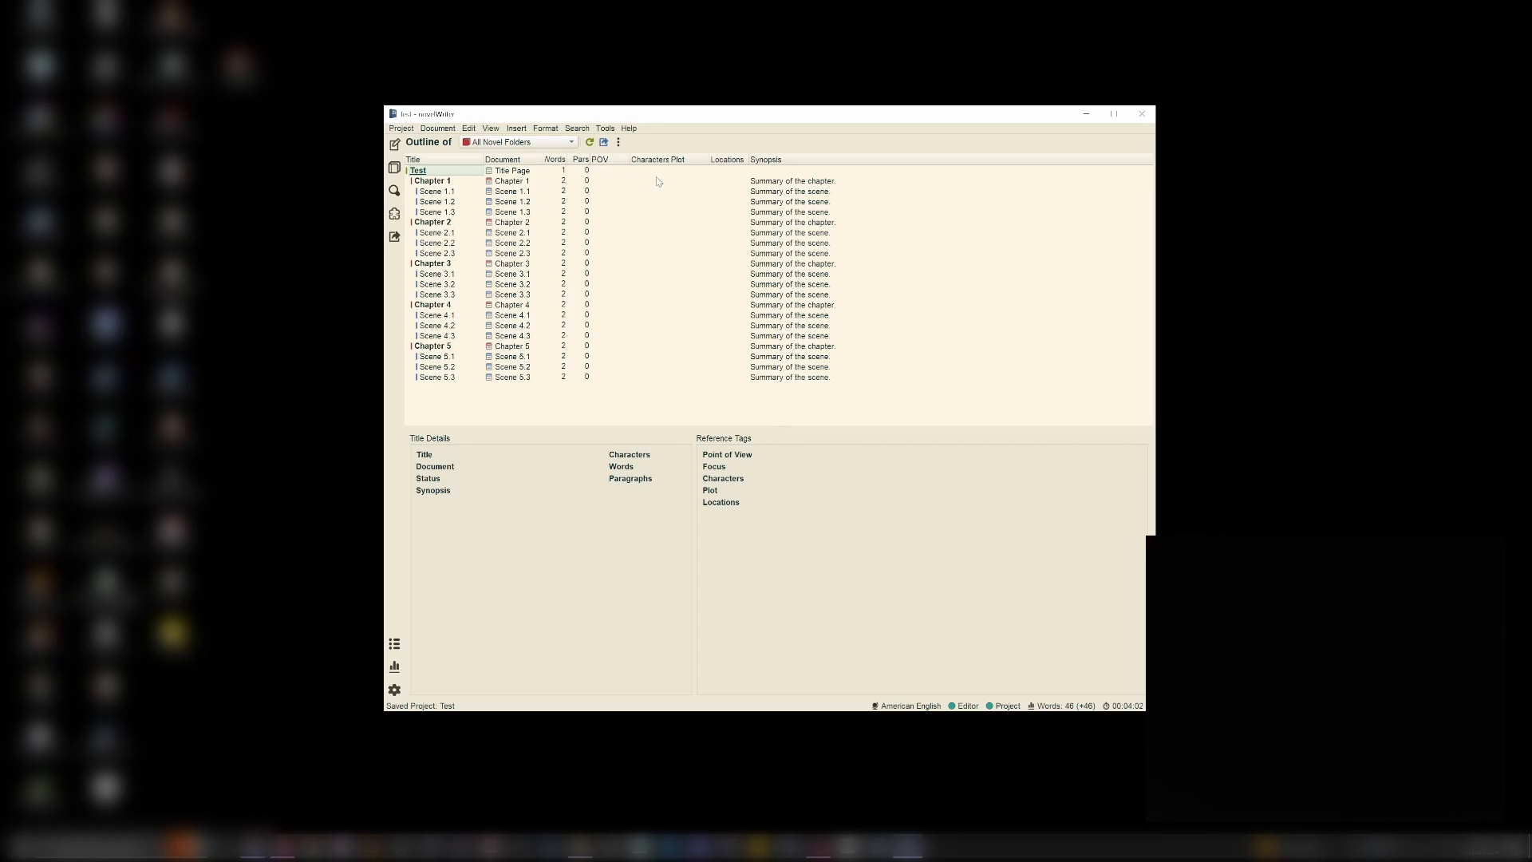
{"action": "left_click_drag", "start_coordinate": [669, 159], "coordinate": [677, 160]}
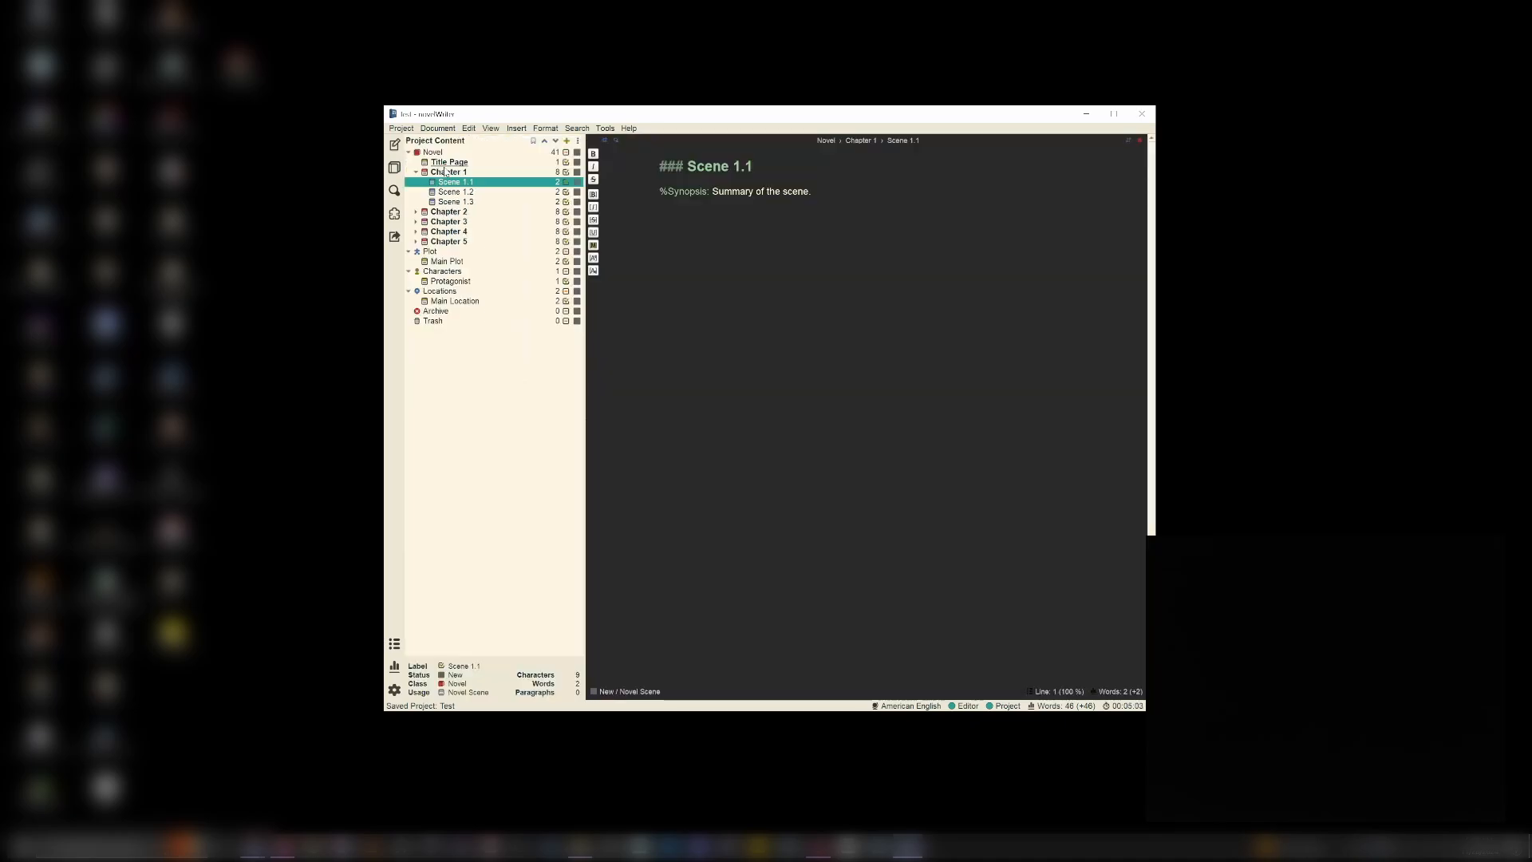
Step: Examine the synopsis line in Scene 1.1 and return to the full novel outline
{"action": "left_click", "coordinate": [445, 153]}
{"action": "left_click", "coordinate": [452, 183]}
{"action": "left_click_drag", "start_coordinate": [659, 191], "coordinate": [709, 192]}
{"action": "left_click", "coordinate": [668, 221]}
{"action": "left_click", "coordinate": [394, 213]}
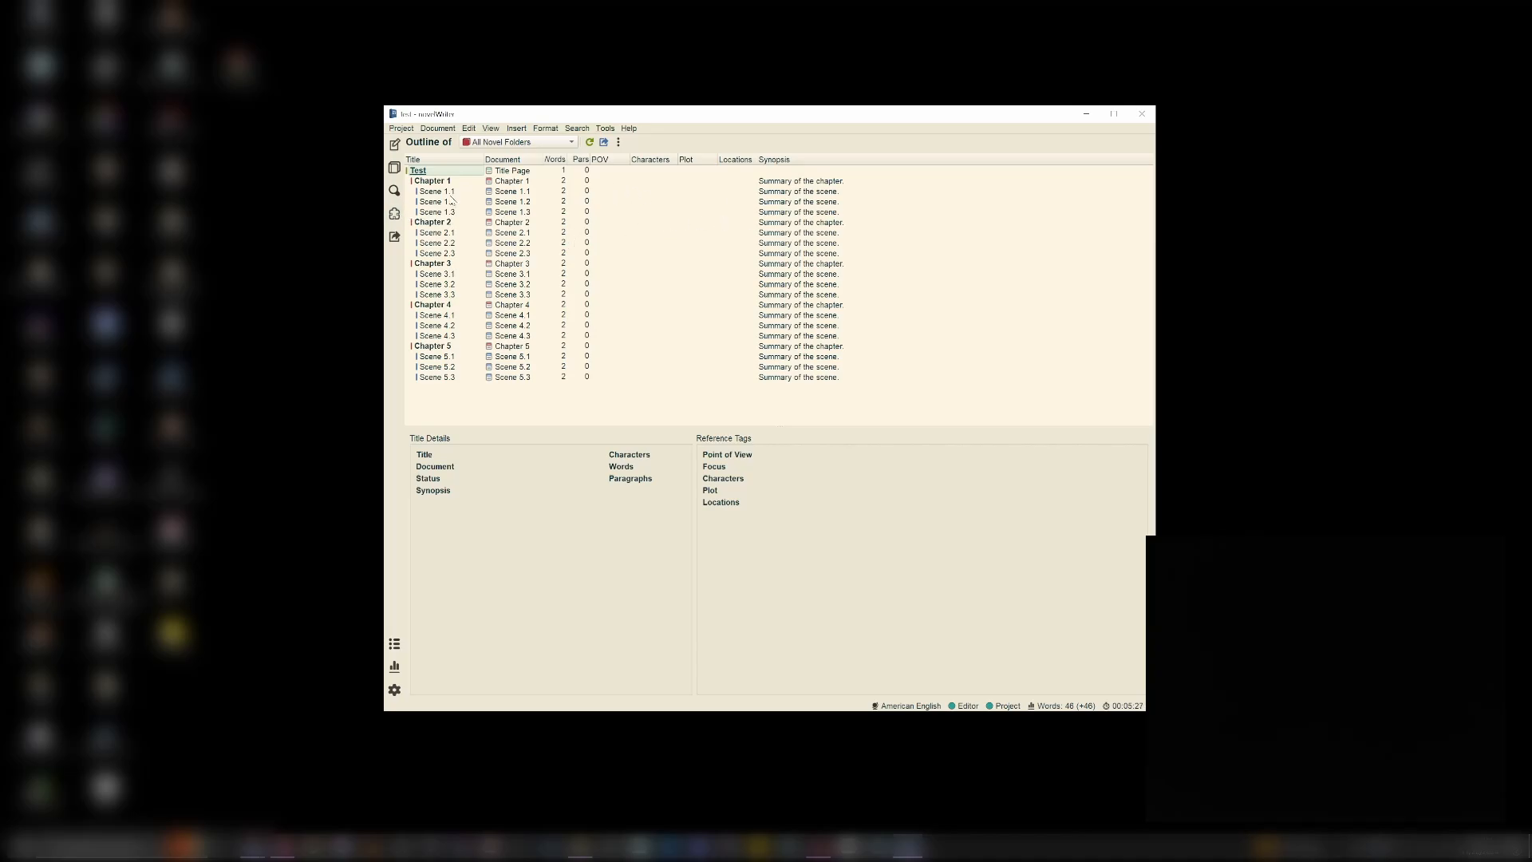
Step: Insert a Point of View reference on the line below the synopsis in Scene 1.1
{"action": "left_click", "coordinate": [394, 144]}
{"action": "left_click", "coordinate": [516, 128]}
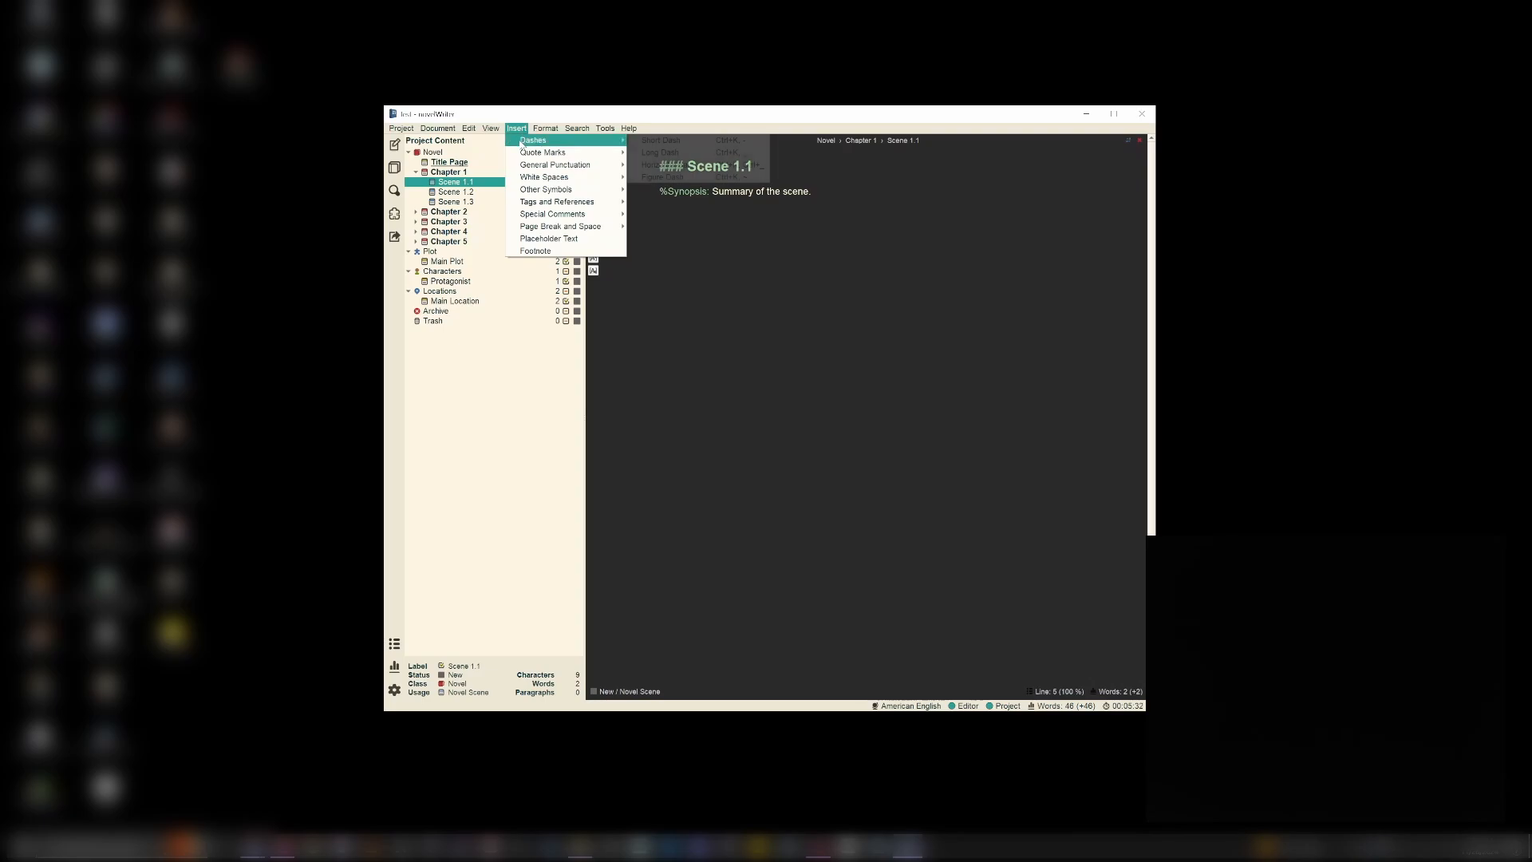
{"action": "mouse_move", "coordinate": [613, 156]}
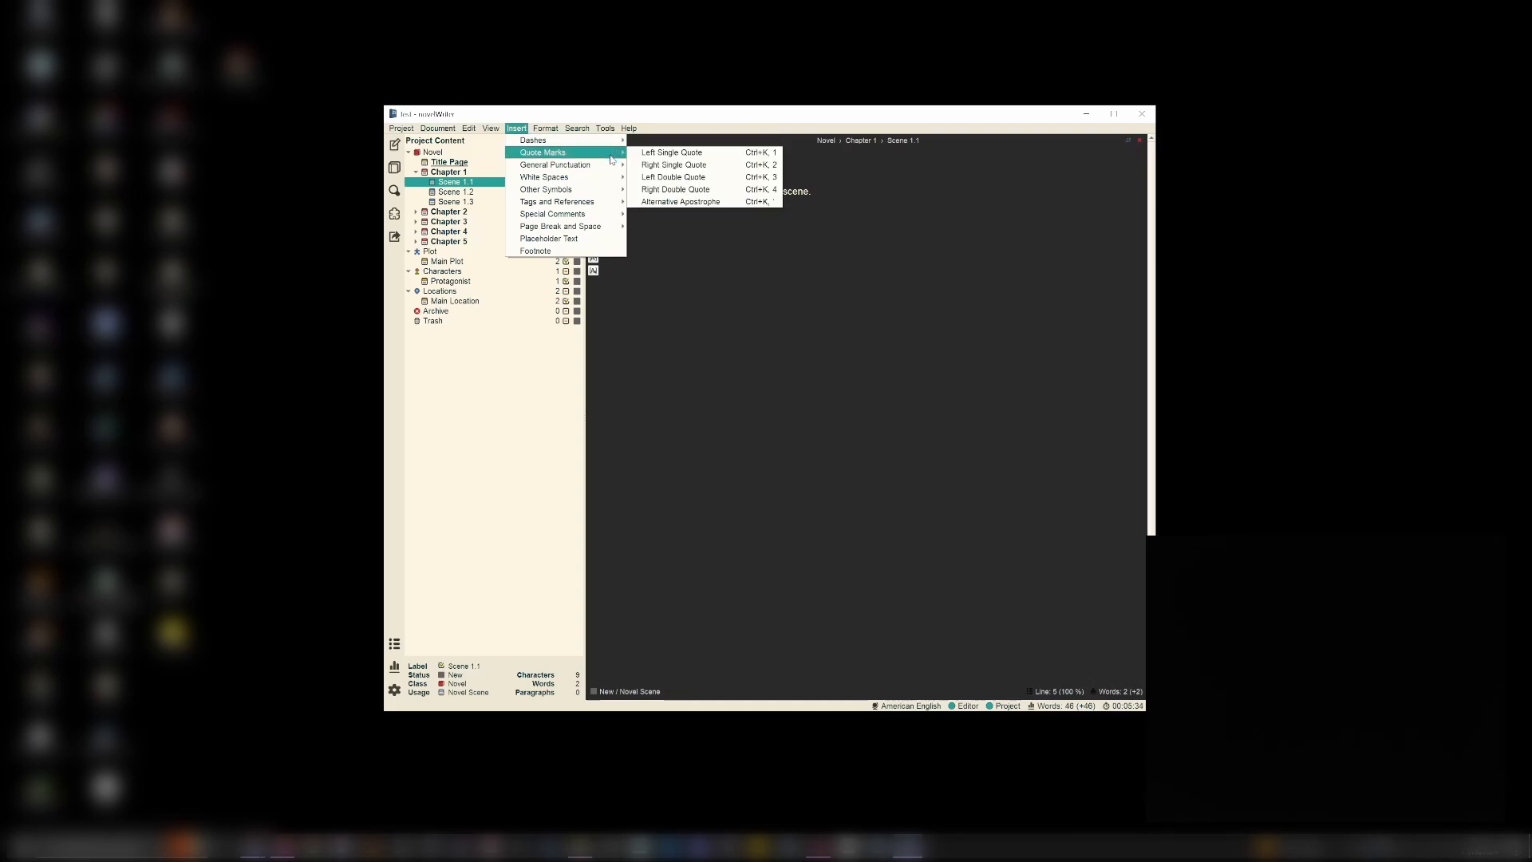
{"action": "left_click", "coordinate": [715, 305]}
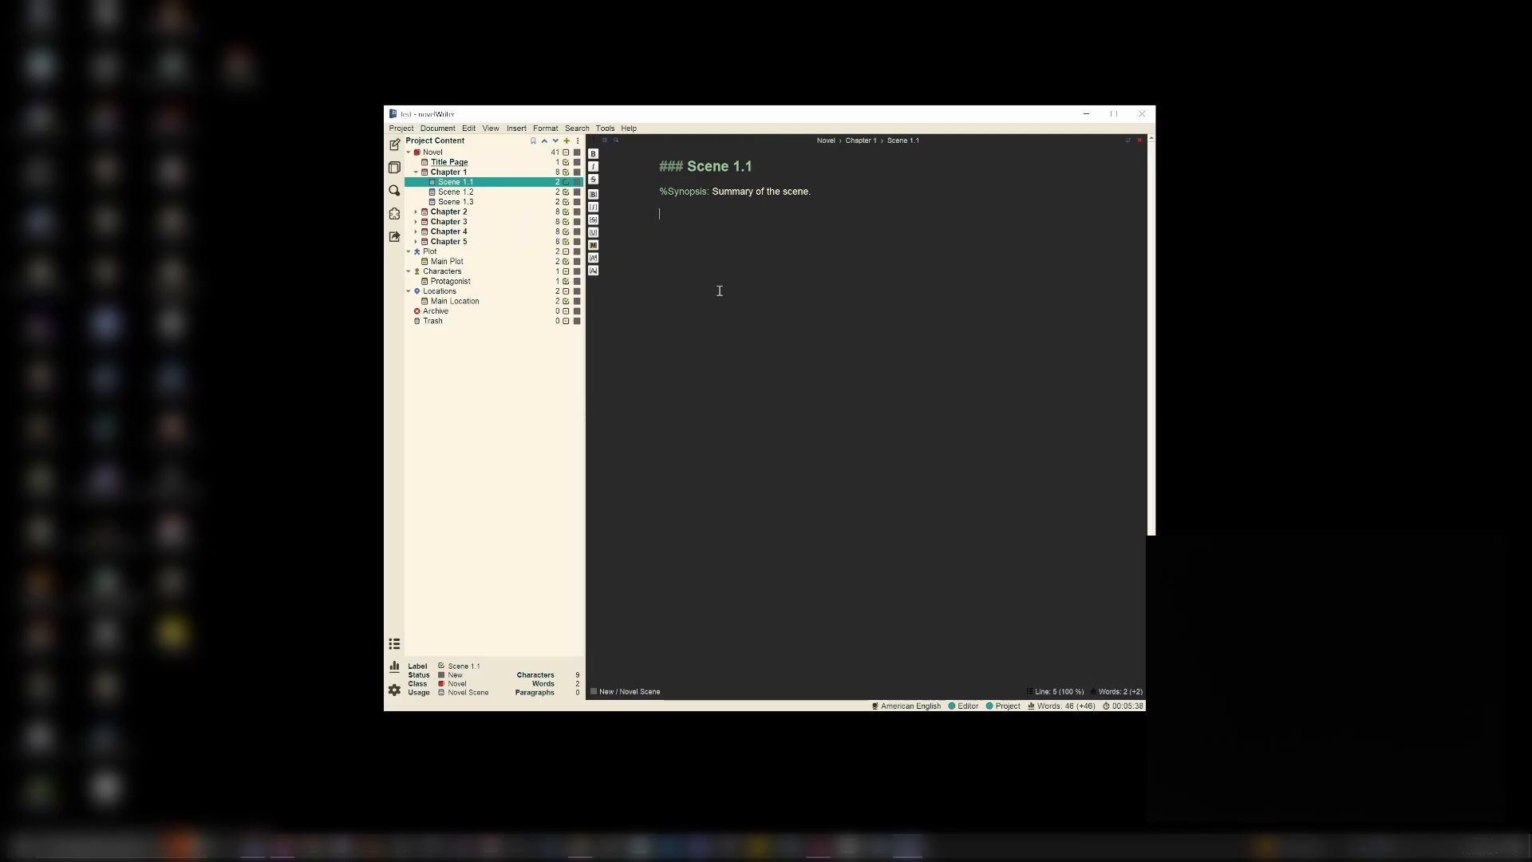
{"action": "left_click", "coordinate": [516, 128]}
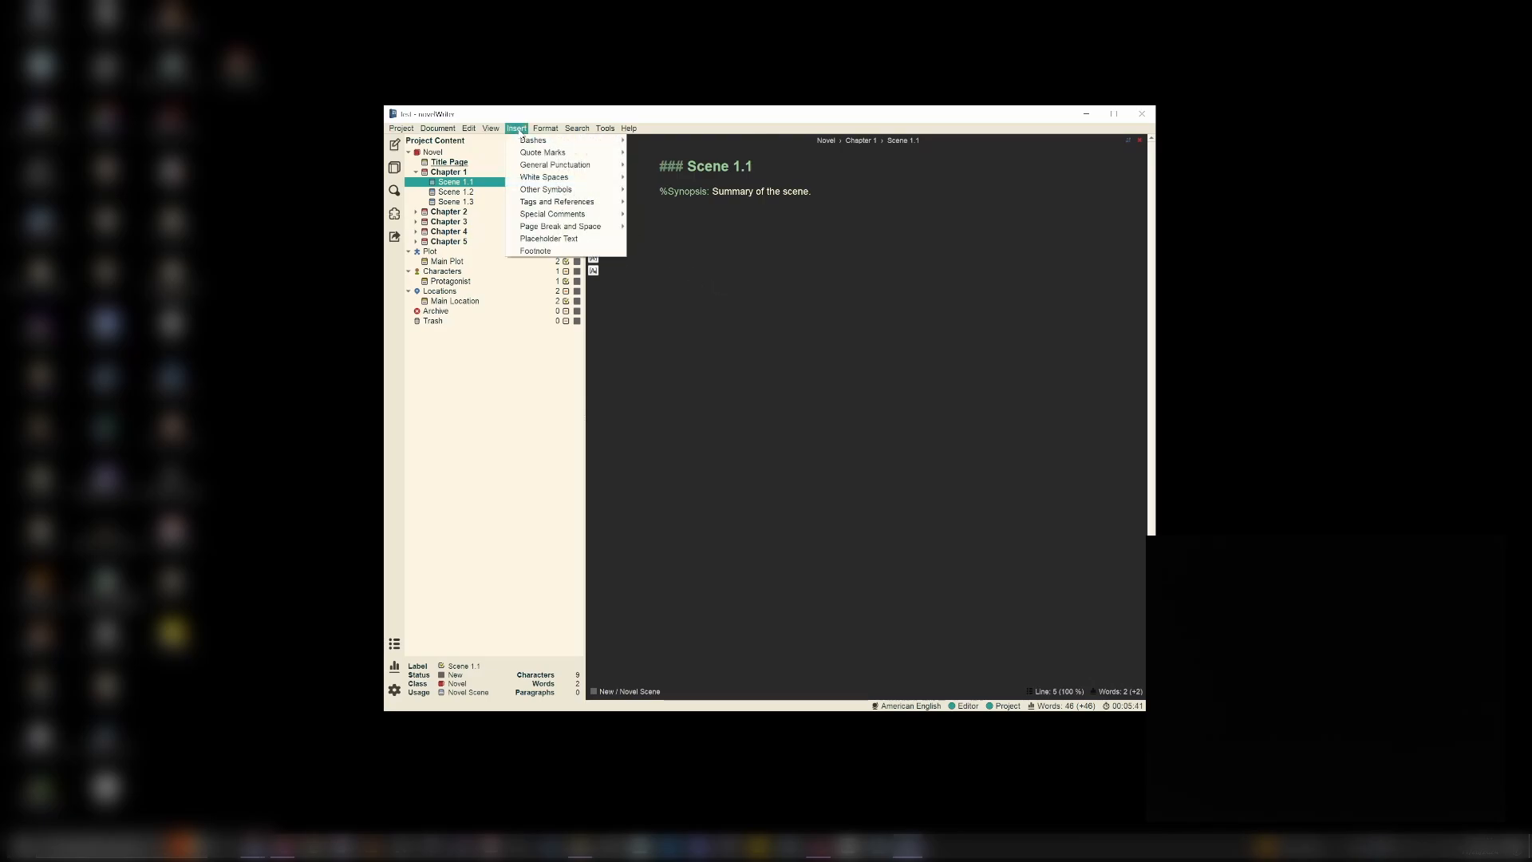
{"action": "mouse_move", "coordinate": [555, 141]}
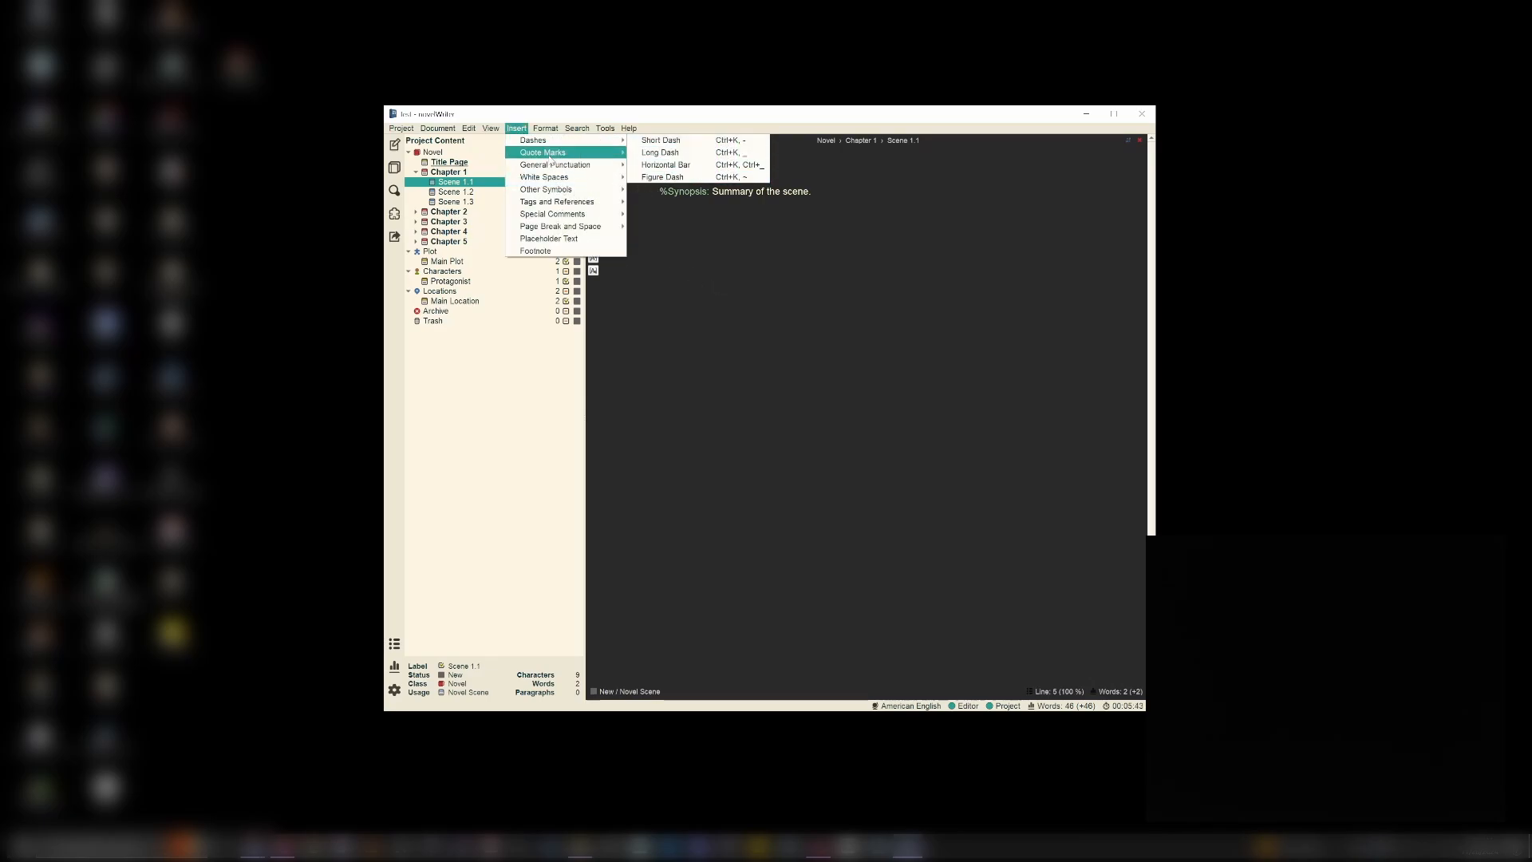
{"action": "mouse_move", "coordinate": [566, 179]}
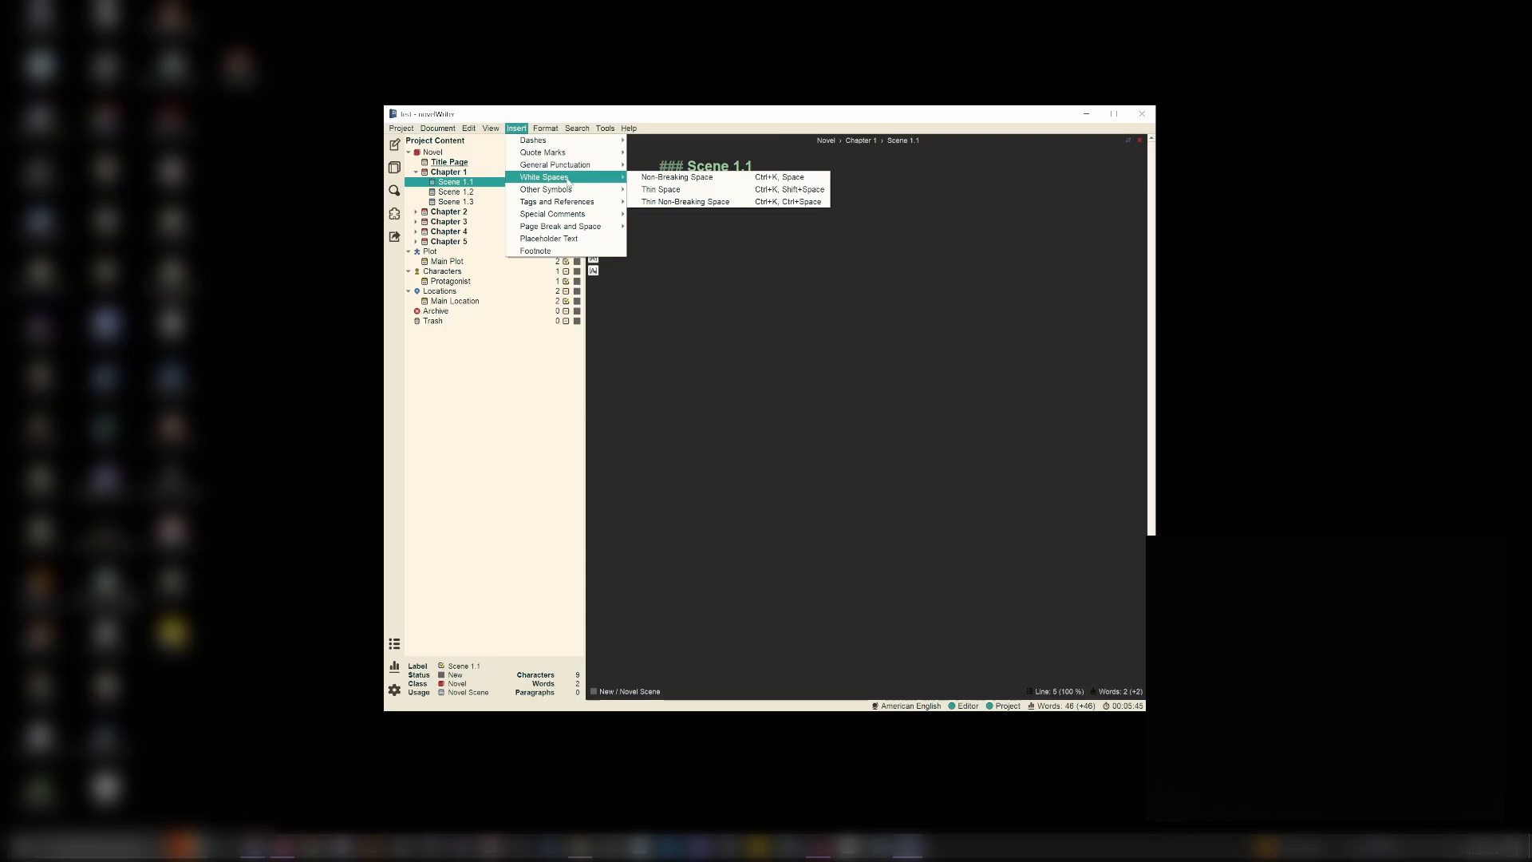
{"action": "mouse_move", "coordinate": [546, 202]}
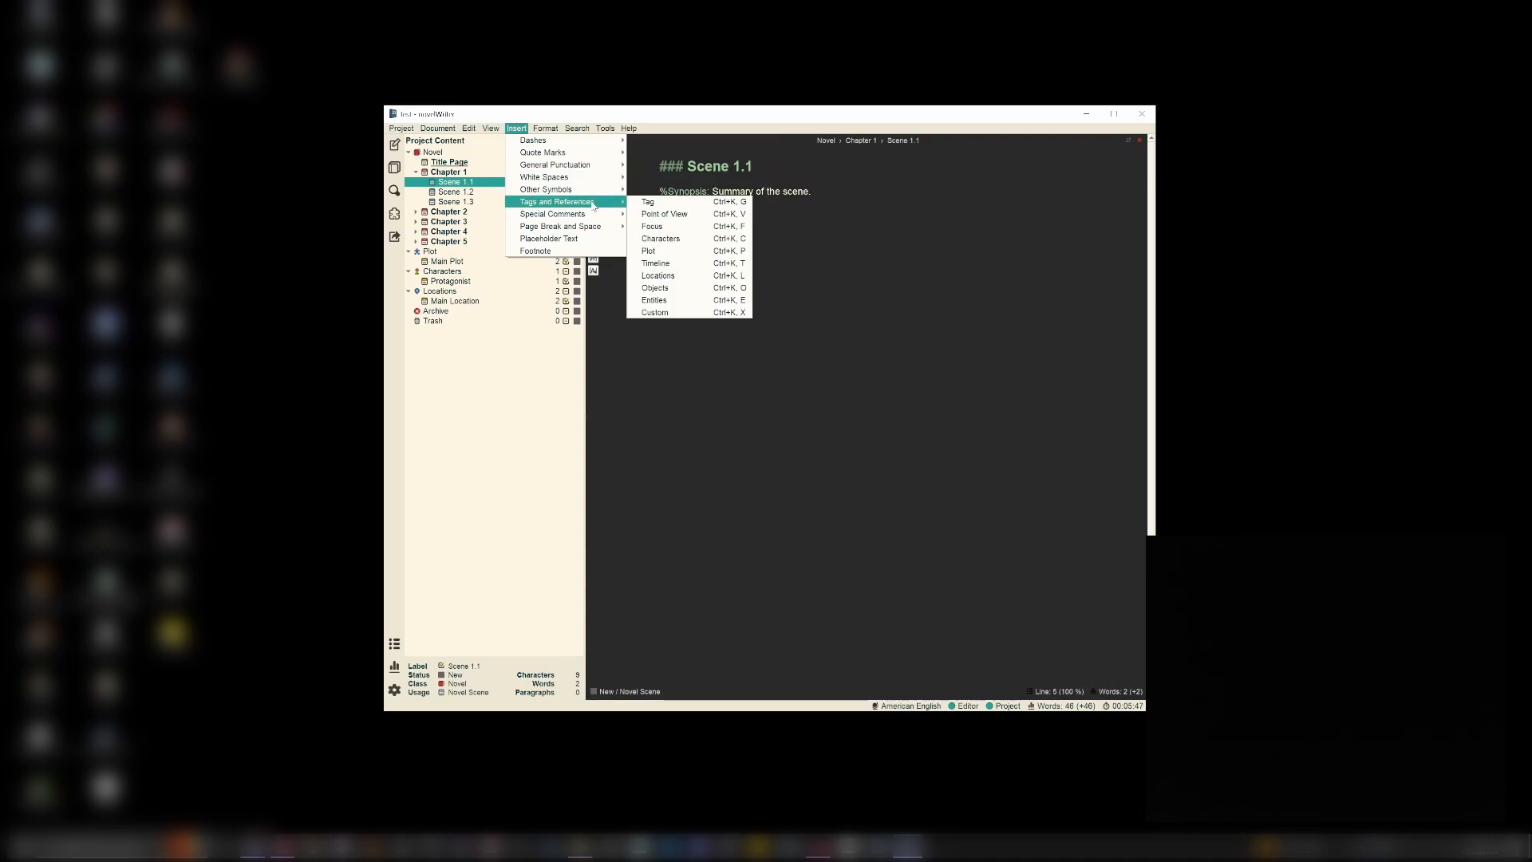
{"action": "left_click", "coordinate": [661, 216]}
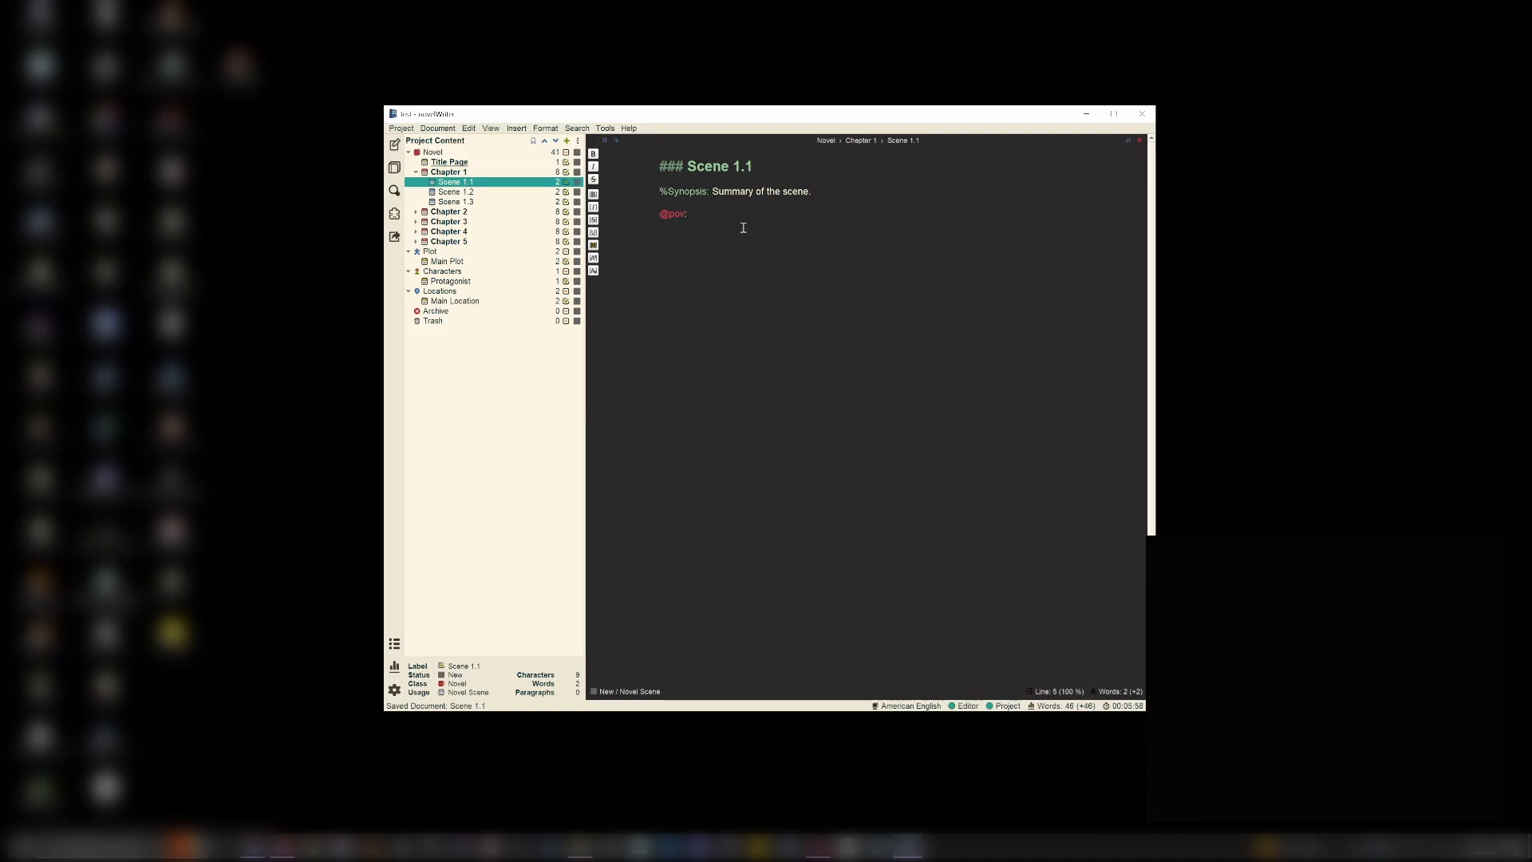
Step: Set Scene 1.1's point of view to Protagonist, check it in the full novel outline and return to the scene text
{"action": "type", "text": "Prota"}
{"action": "left_click", "coordinate": [740, 224]}
{"action": "left_click", "coordinate": [394, 214]}
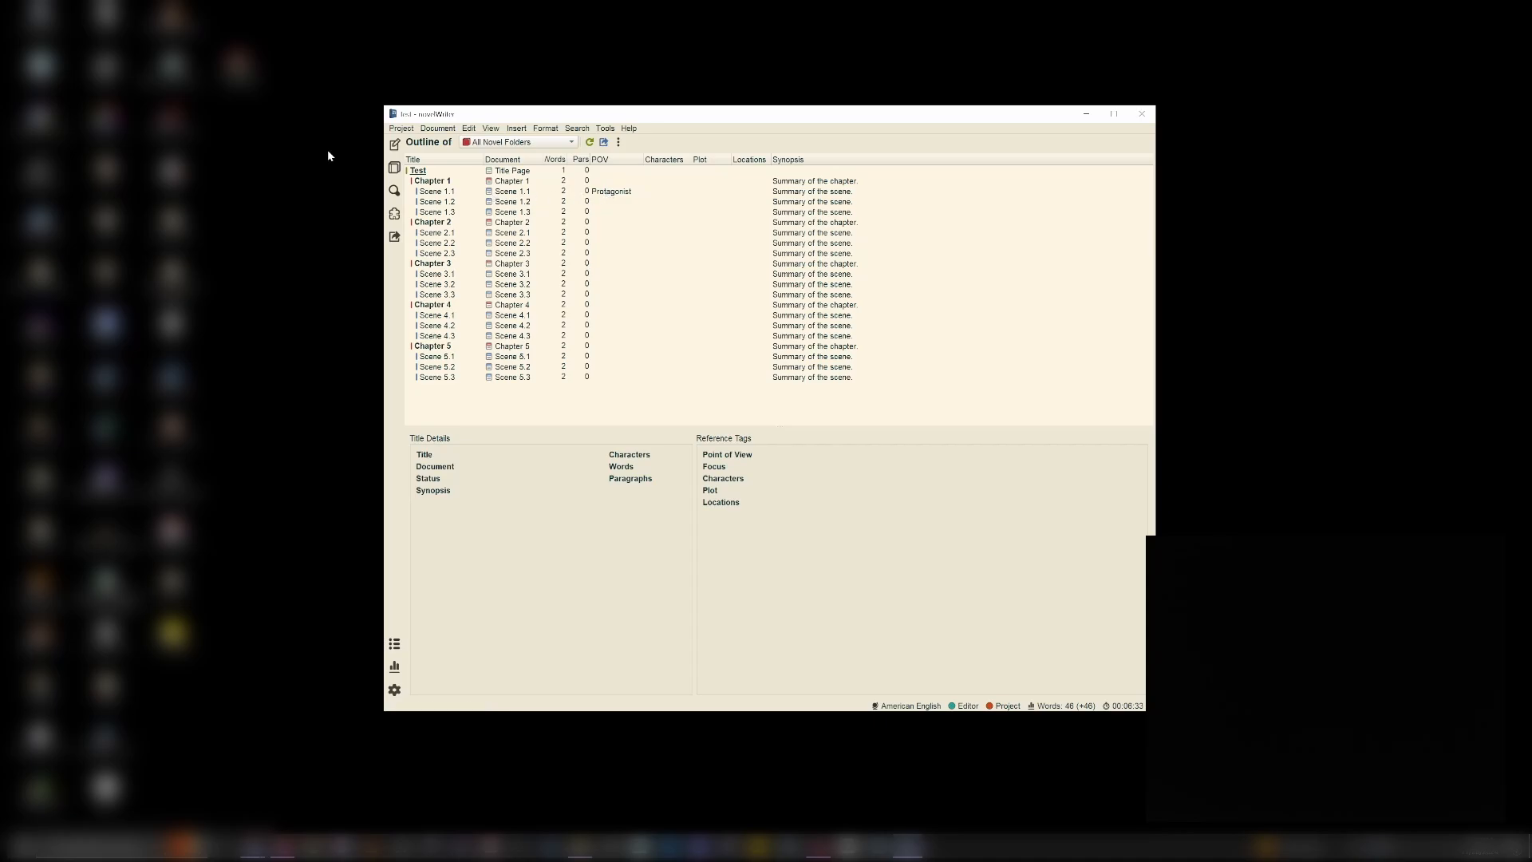
{"action": "left_click", "coordinate": [394, 144]}
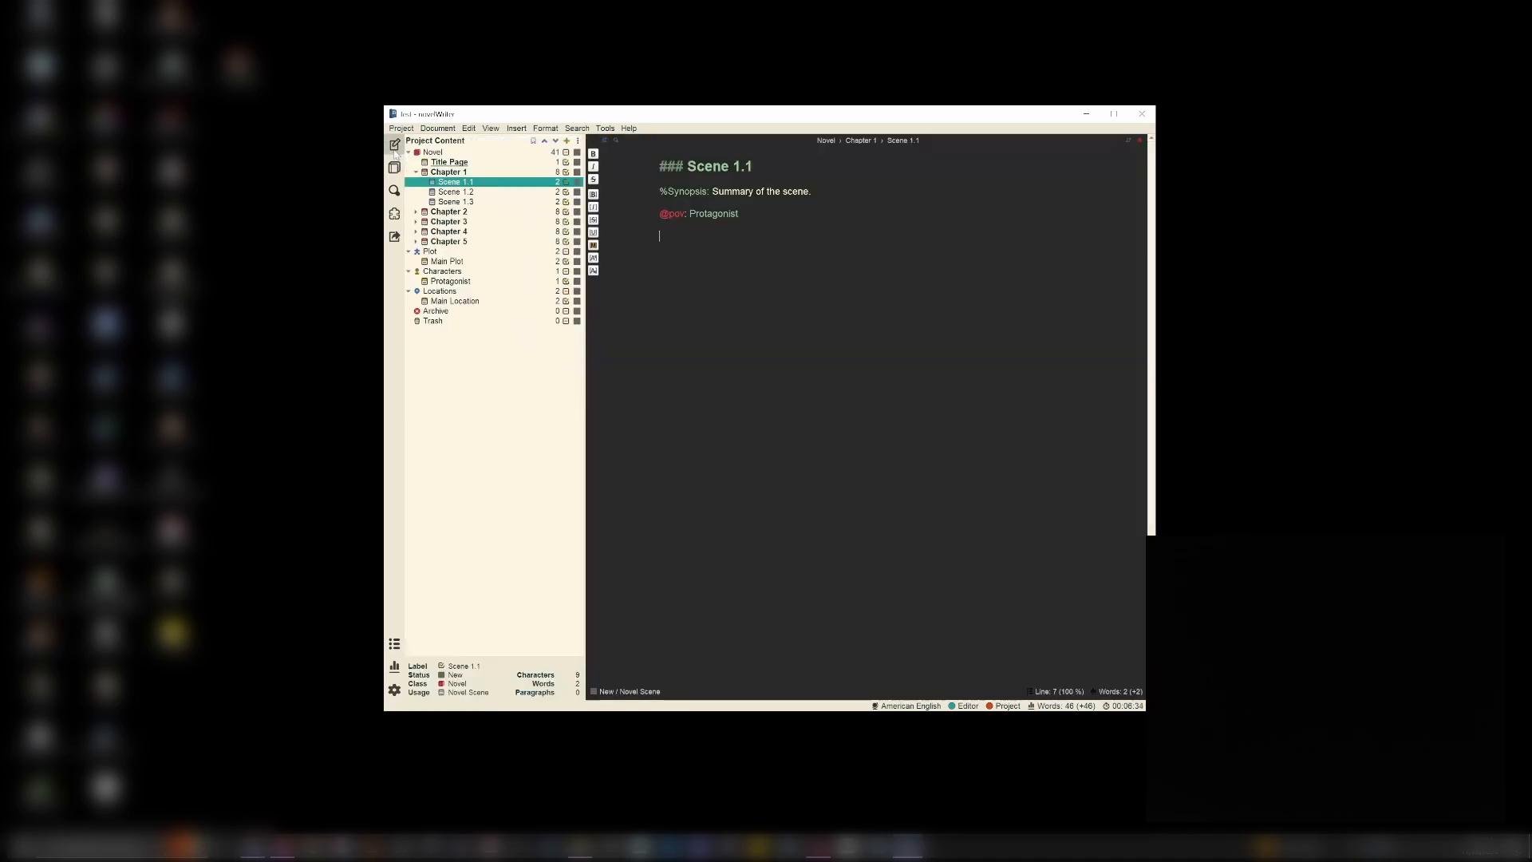
Step: Look through the available tag and reference types, then view the full novel outline again and return to the scene text
{"action": "left_click", "coordinate": [516, 128]}
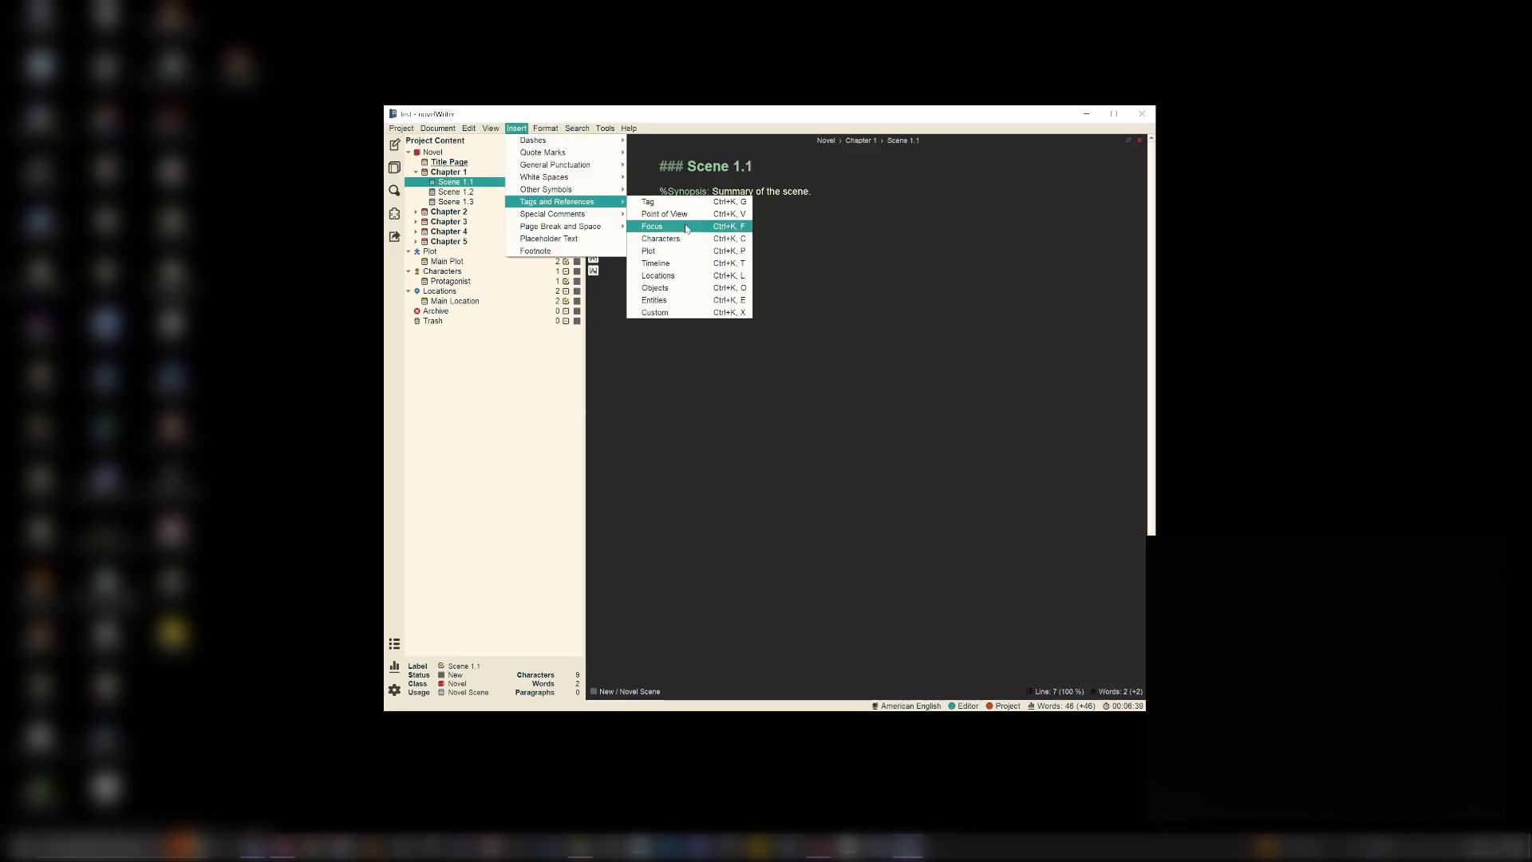
{"action": "left_click", "coordinate": [773, 243]}
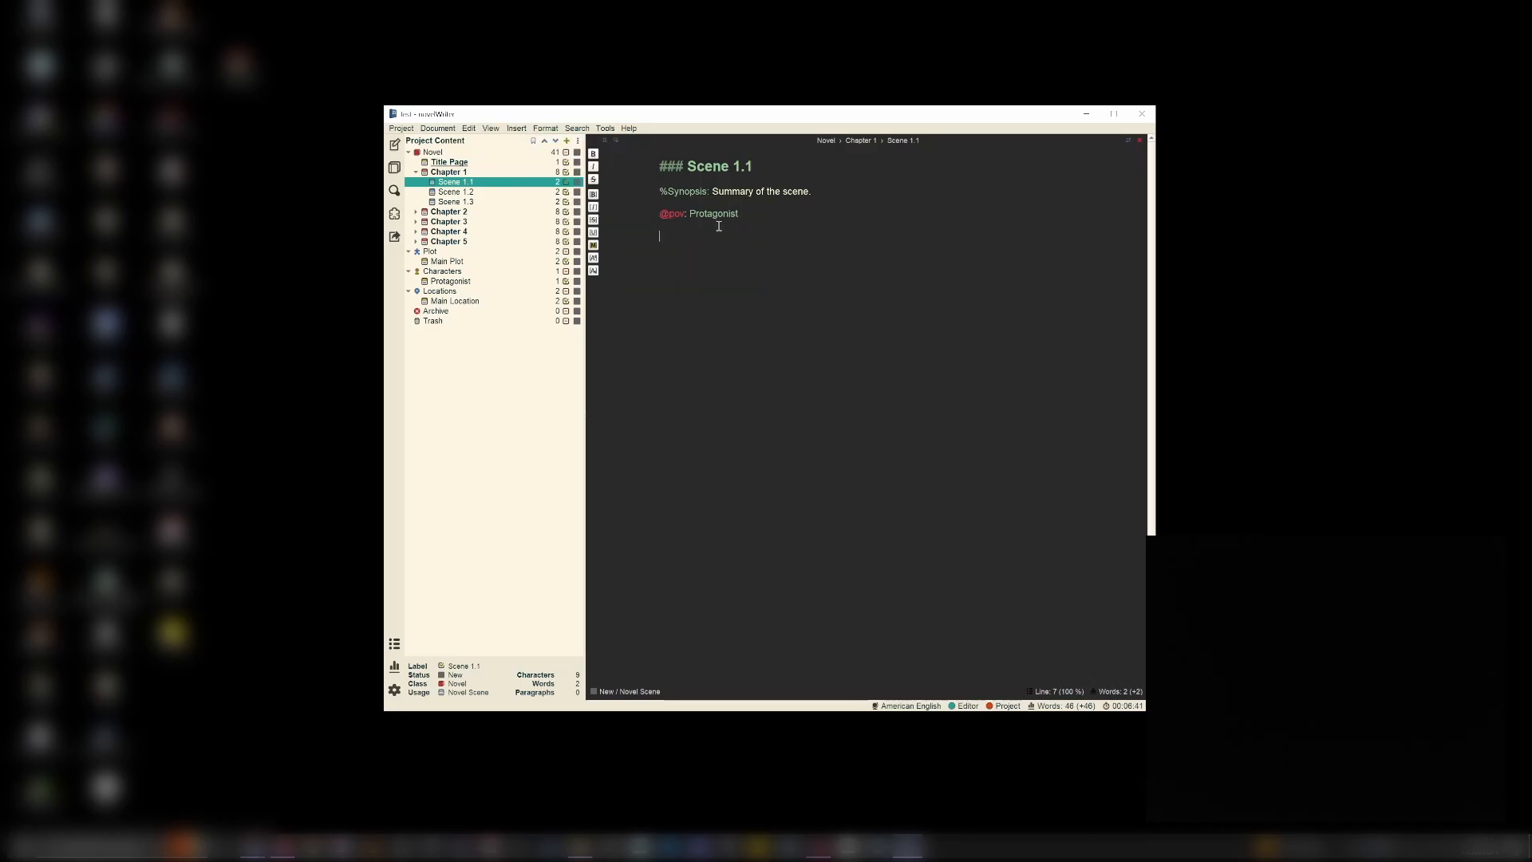
{"action": "left_click", "coordinate": [395, 213]}
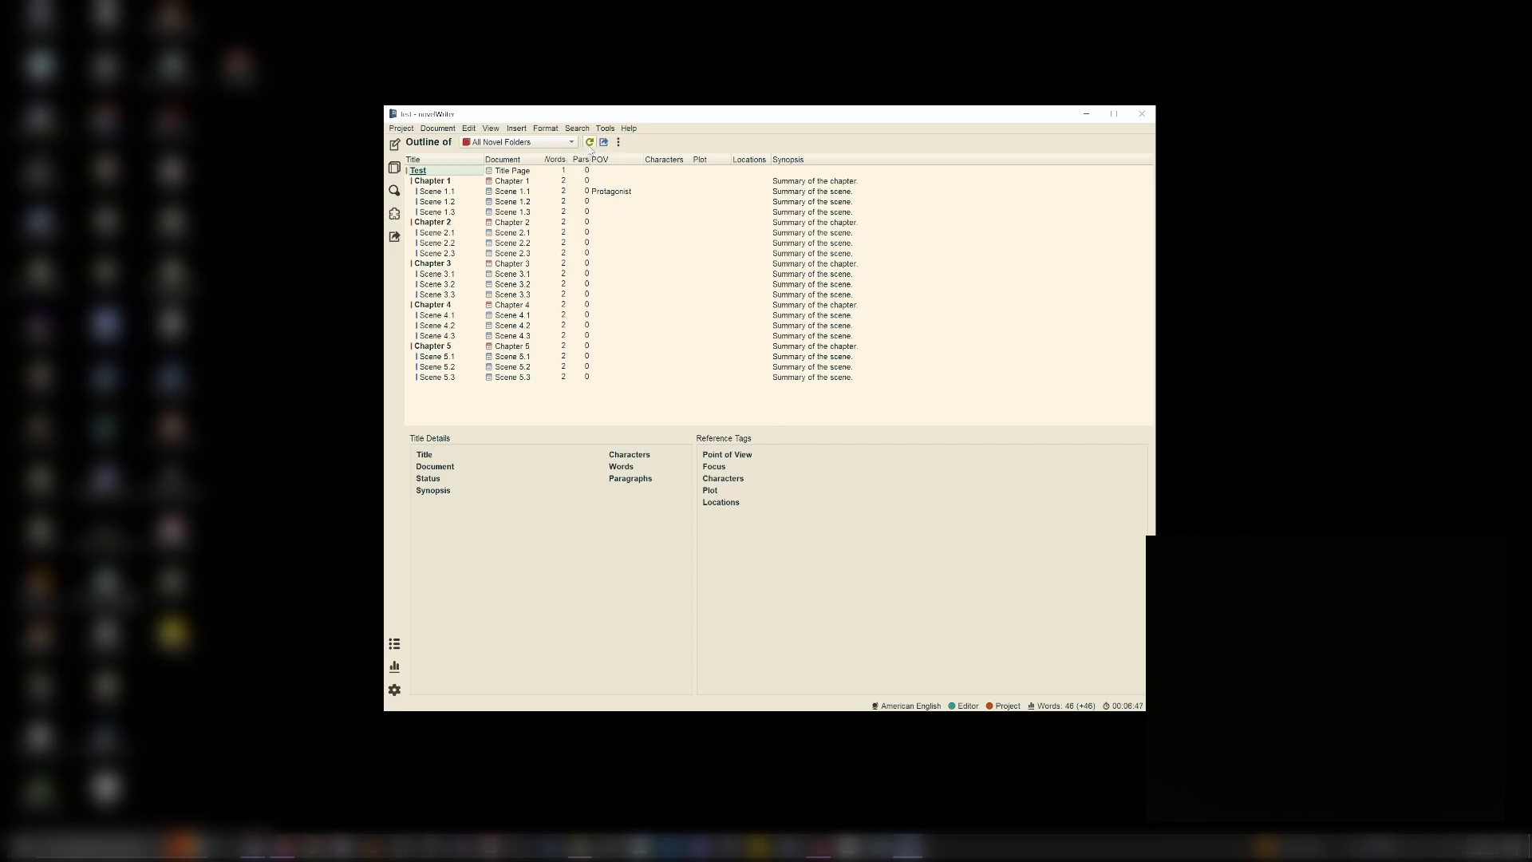
{"action": "left_click", "coordinate": [394, 143]}
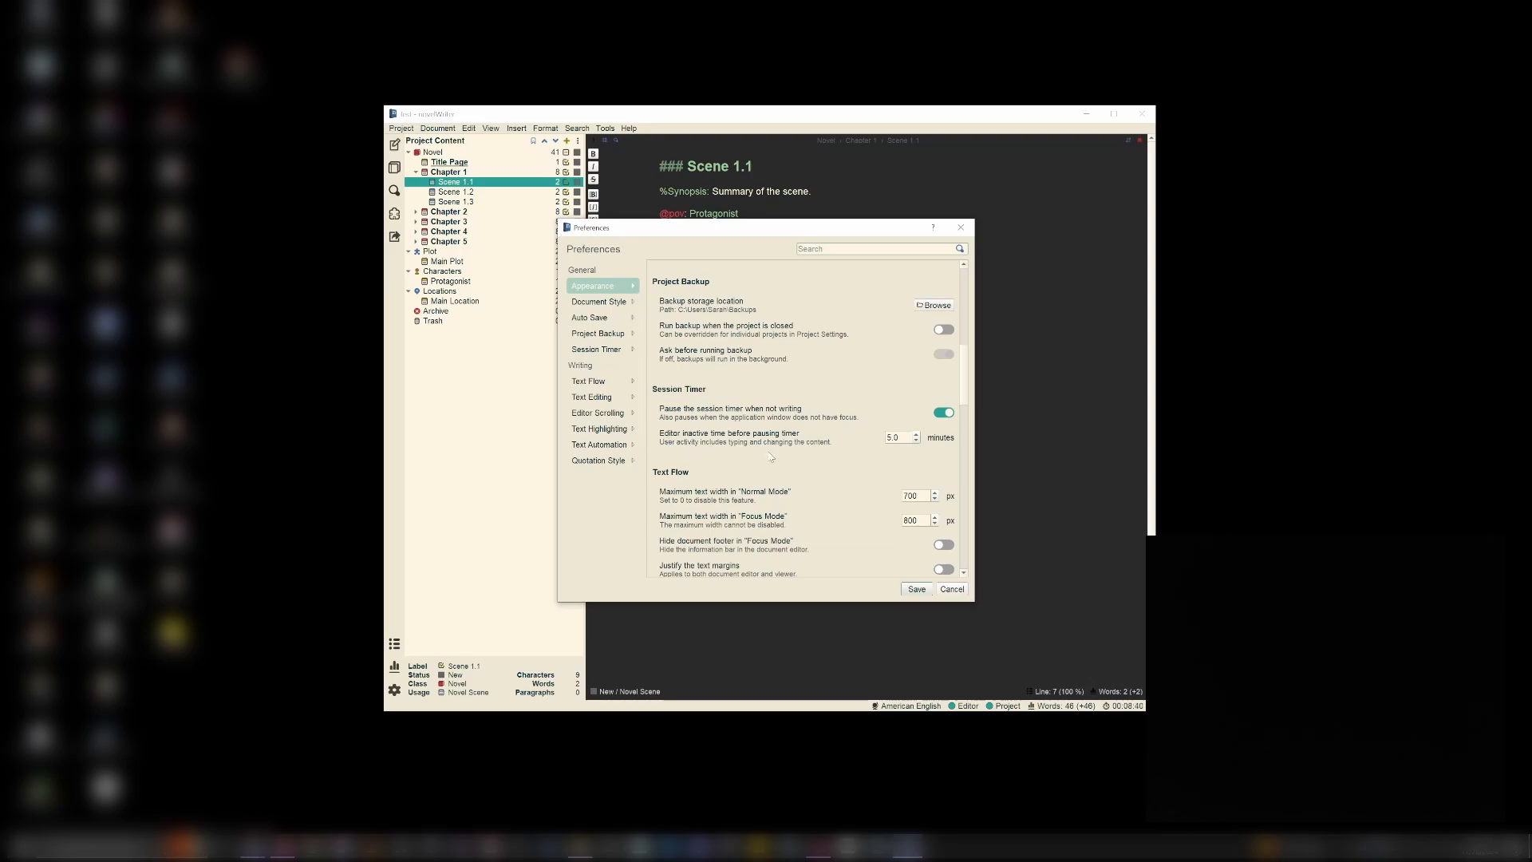
Step: Set the editor inactive time before pausing the session timer to 0.5 minutes and save the preferences
{"action": "double_click", "coordinate": [892, 438]}
{"action": "type", "text": "0.5"}
{"action": "left_click", "coordinate": [918, 589]}
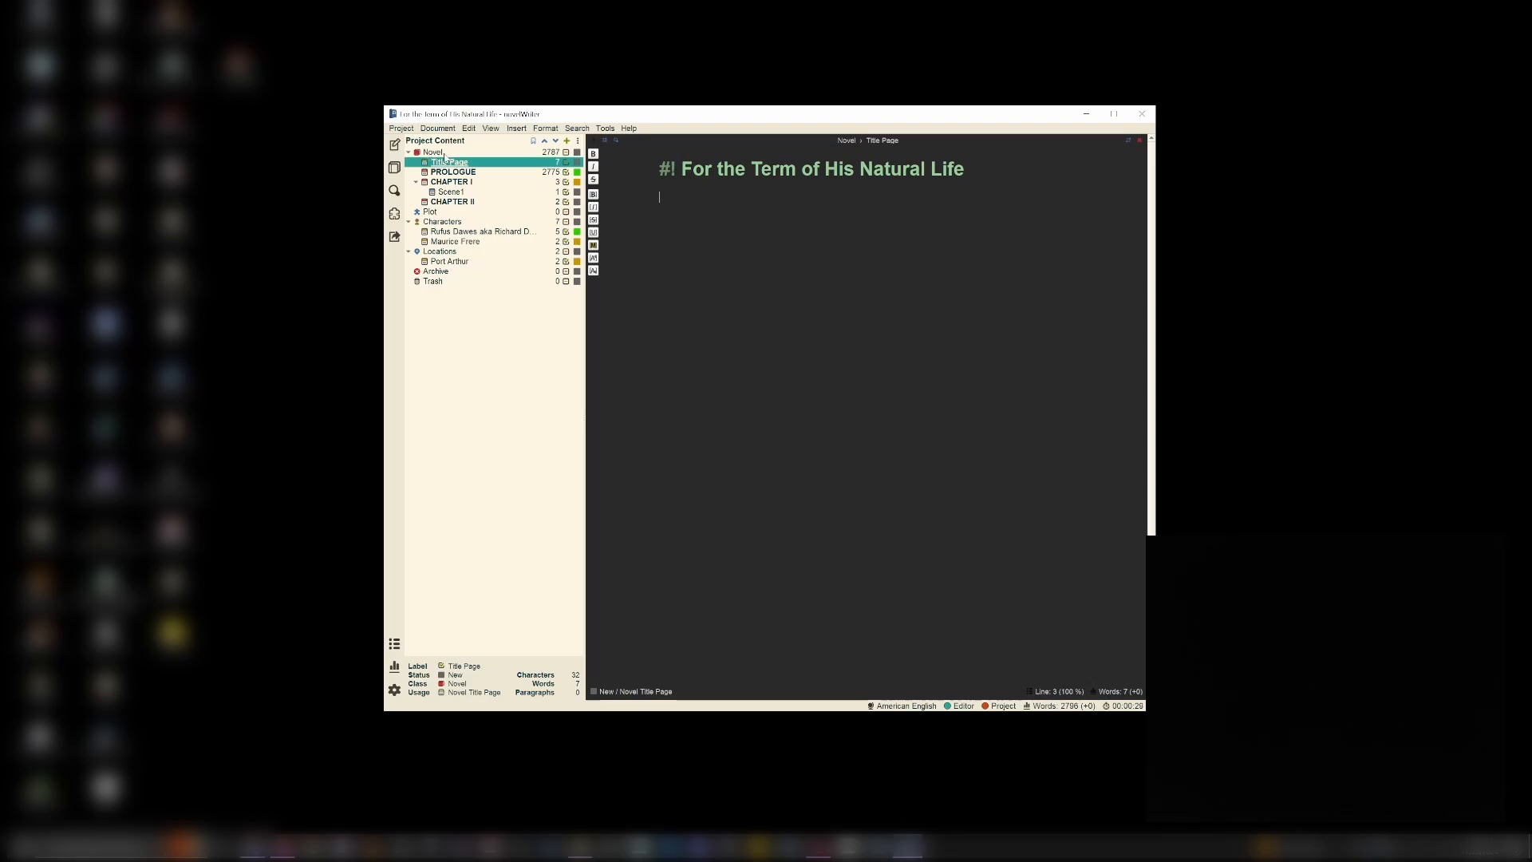
Step: Collapse and re-expand the Novel folder and view the details of the Plot and Locations folders
{"action": "left_click", "coordinate": [408, 153]}
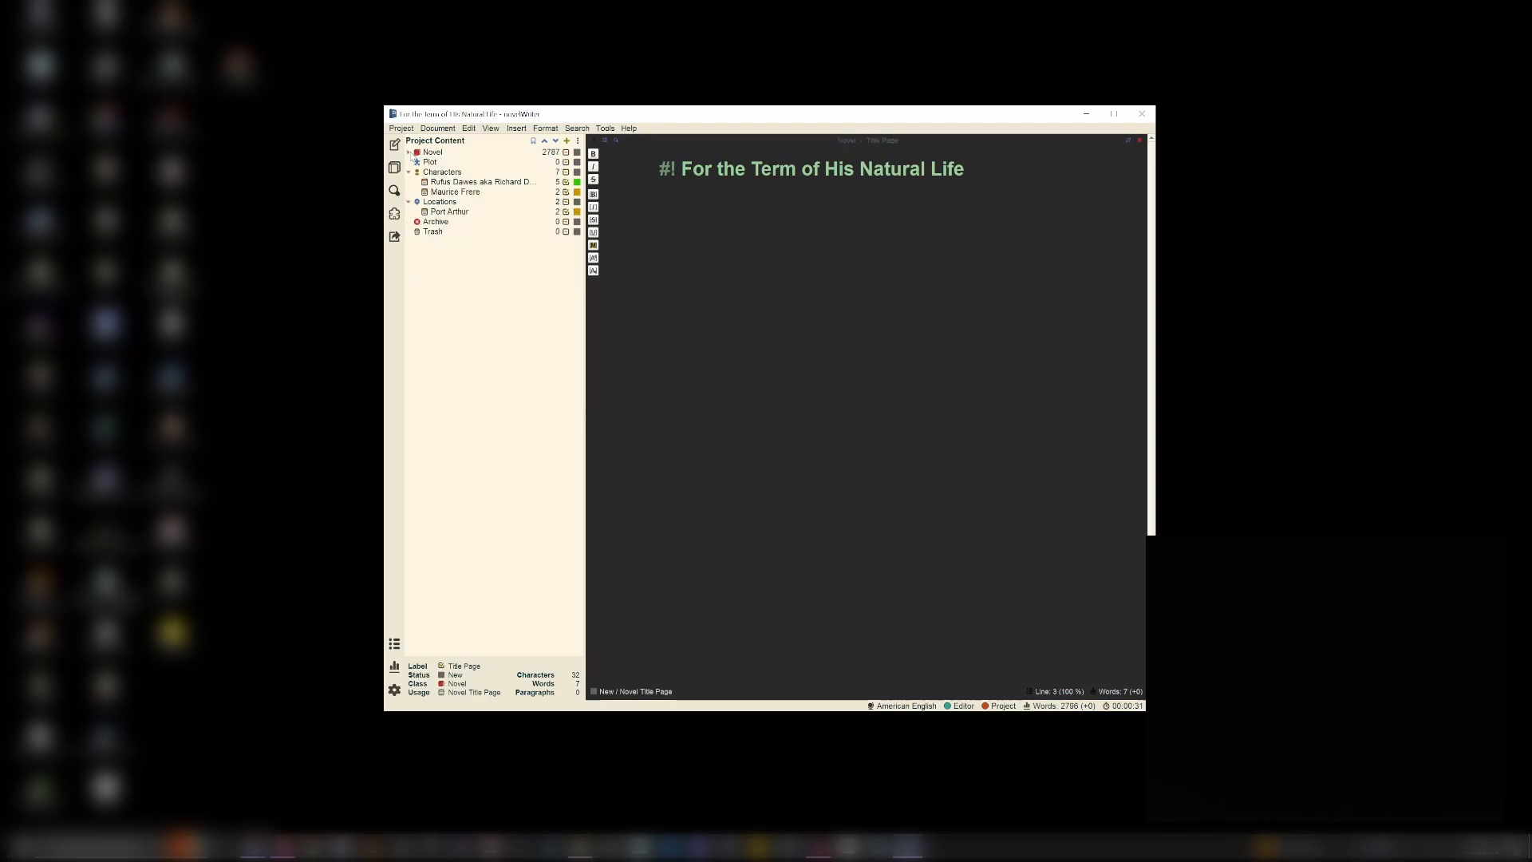
{"action": "left_click", "coordinate": [409, 152]}
{"action": "left_click", "coordinate": [427, 213]}
{"action": "left_click", "coordinate": [437, 250]}
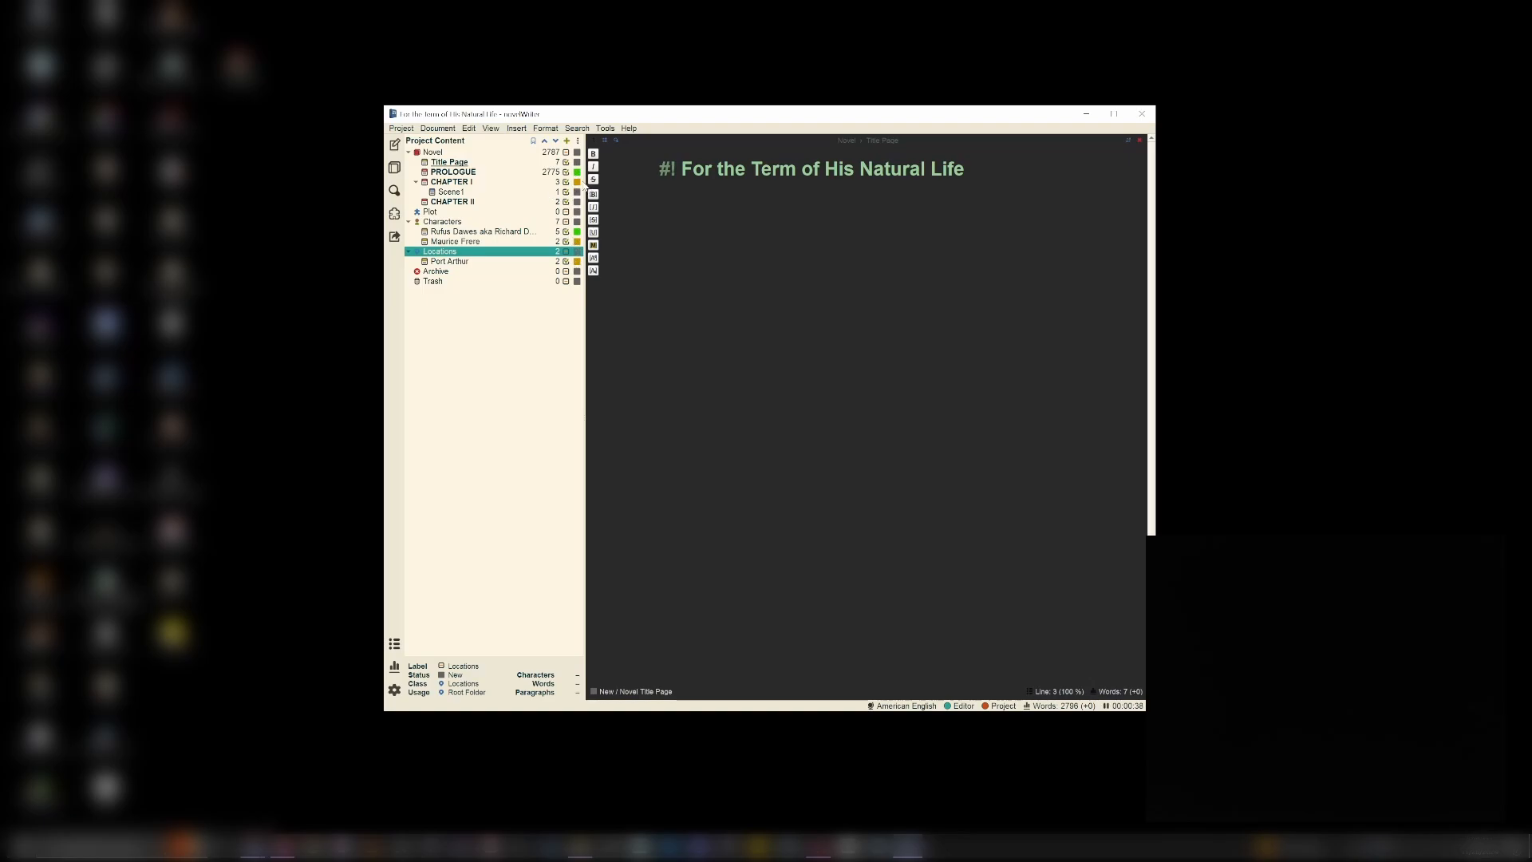
Step: Set the status of Scene1 under CHAPTER I to Draft
{"action": "left_click", "coordinate": [455, 183]}
{"action": "left_click", "coordinate": [458, 191]}
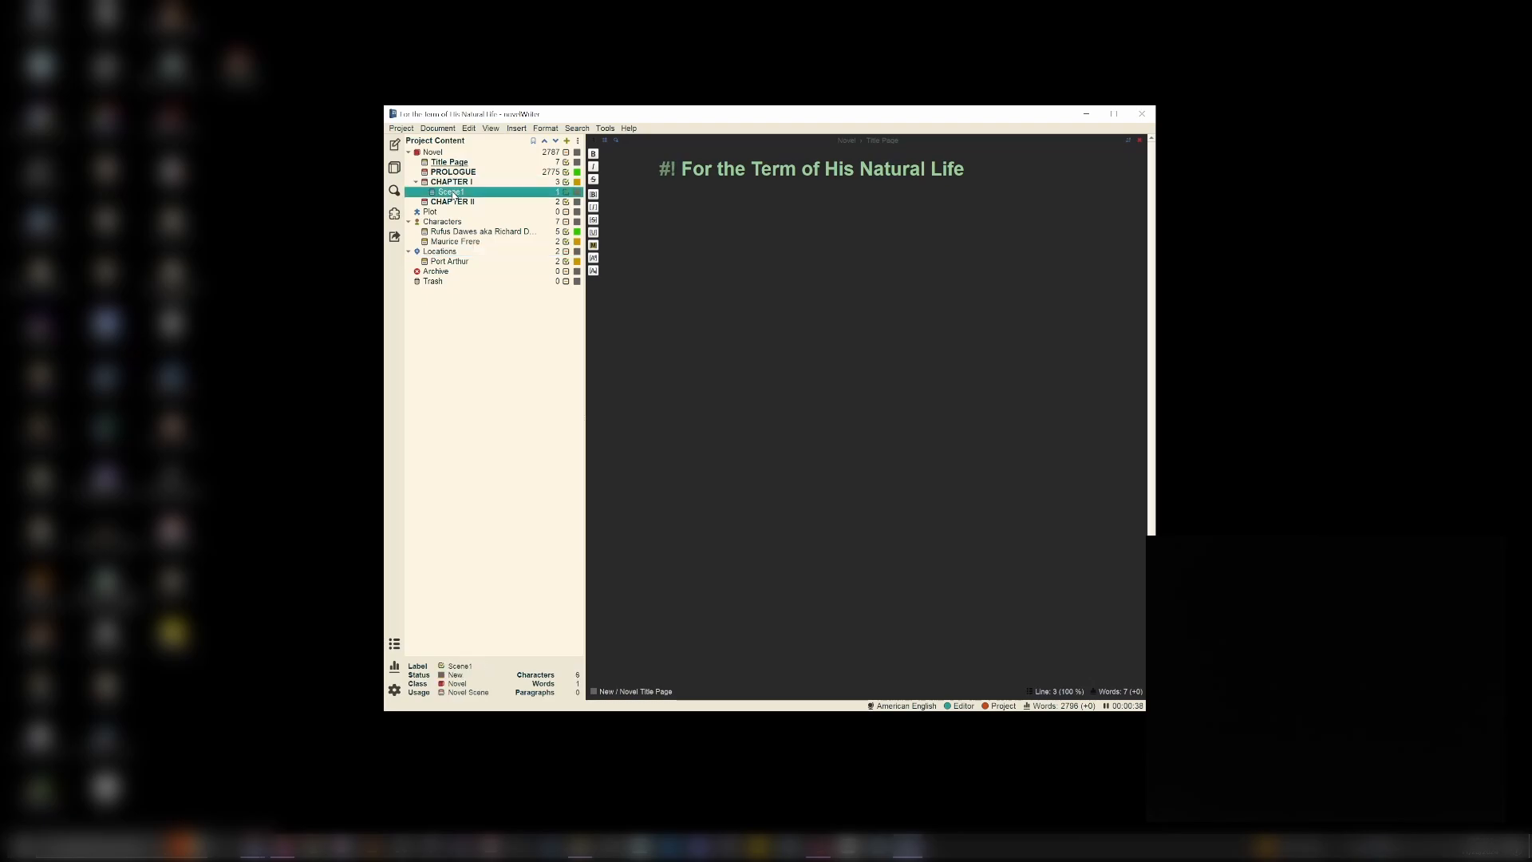
{"action": "right_click", "coordinate": [452, 193]}
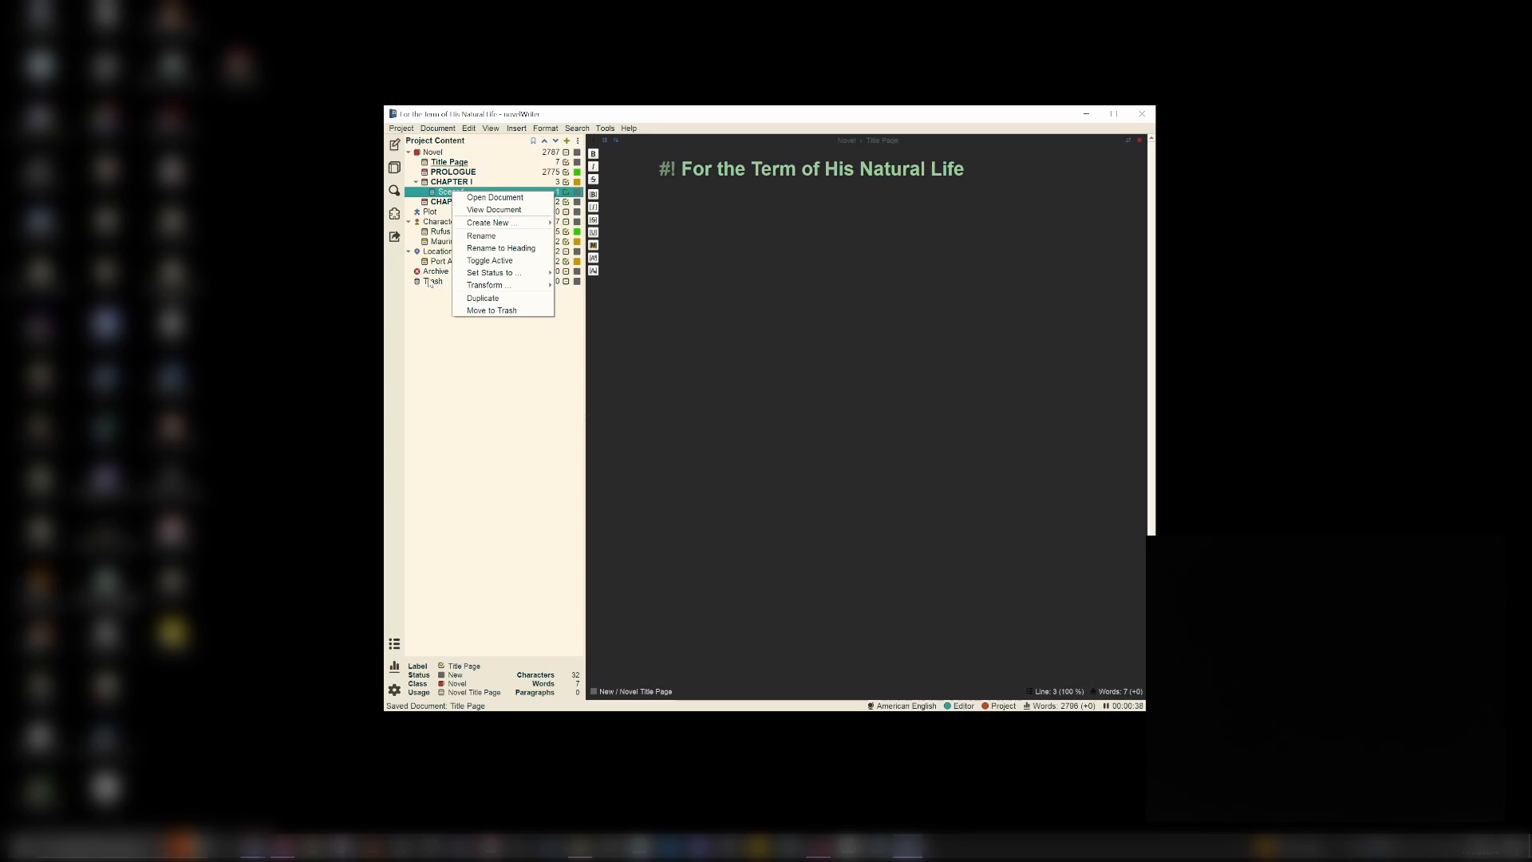
{"action": "mouse_move", "coordinate": [505, 276]}
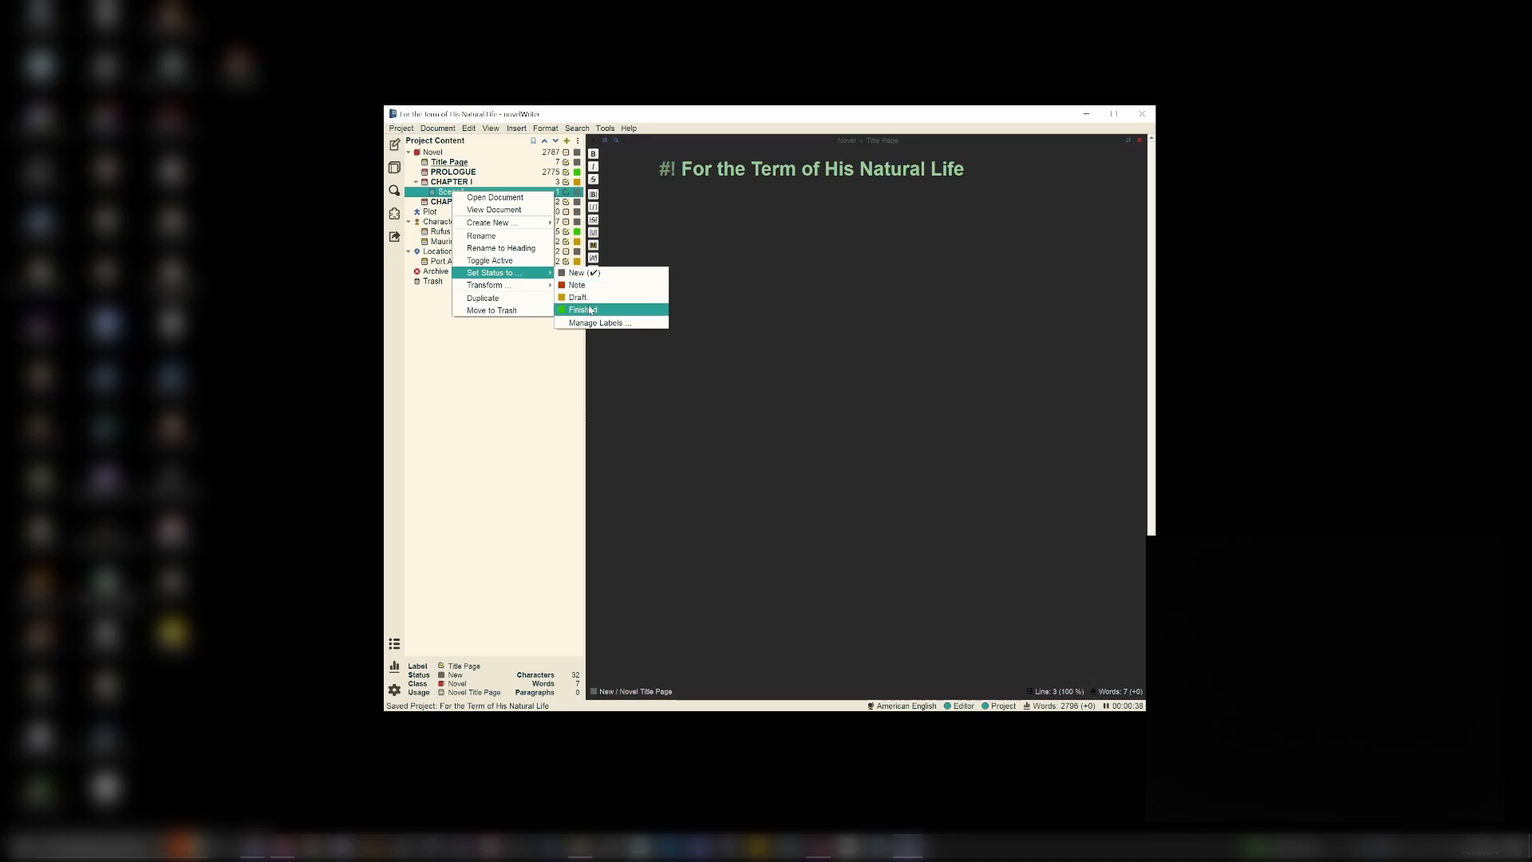
{"action": "left_click", "coordinate": [584, 299]}
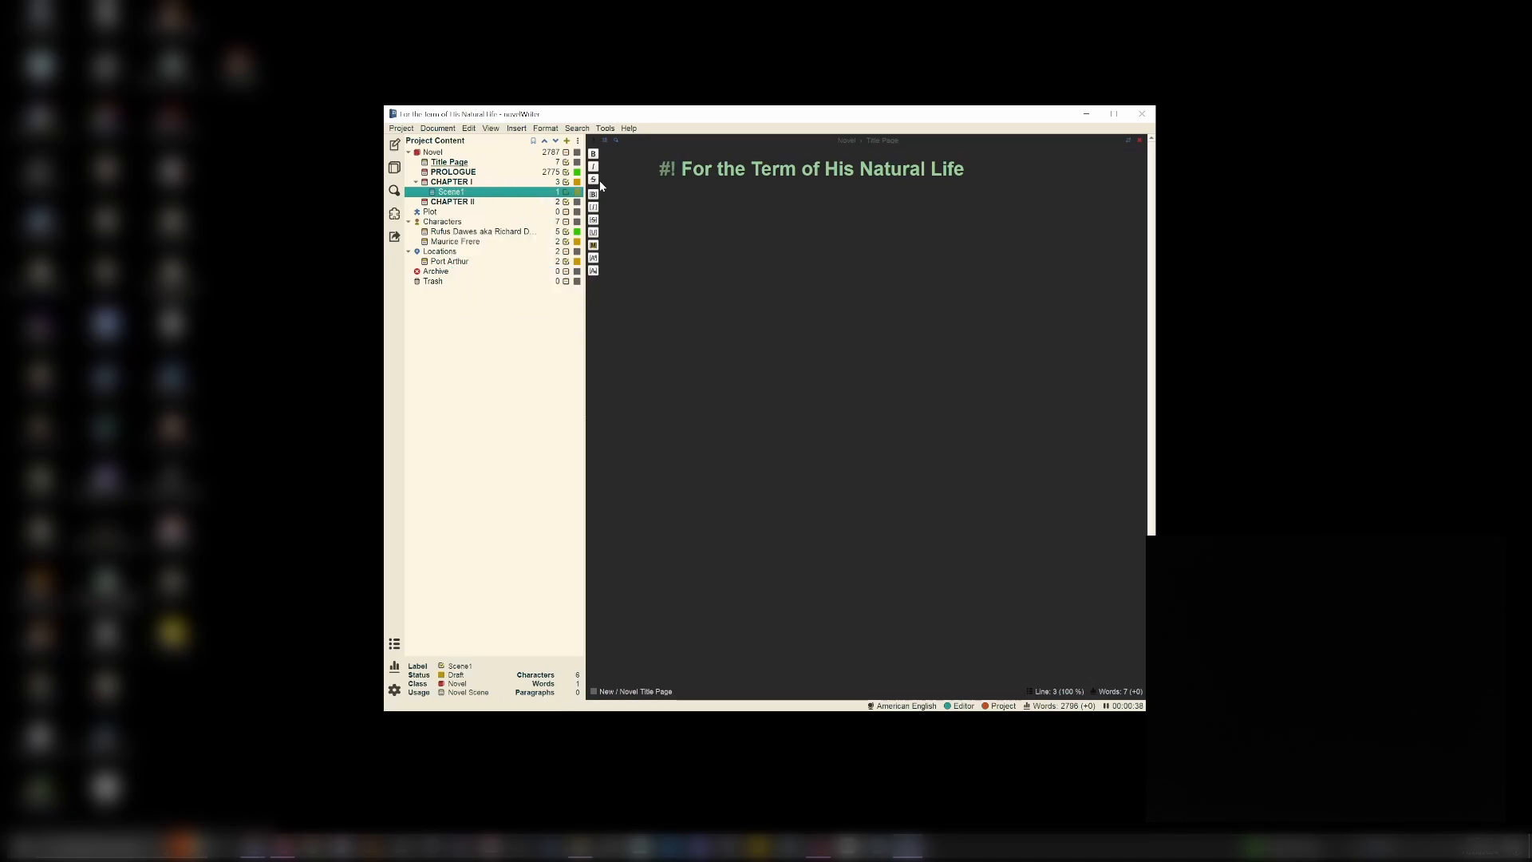
Step: Set the status of the PROLOGUE to Finished
{"action": "left_click", "coordinate": [574, 174]}
{"action": "right_click", "coordinate": [574, 174]}
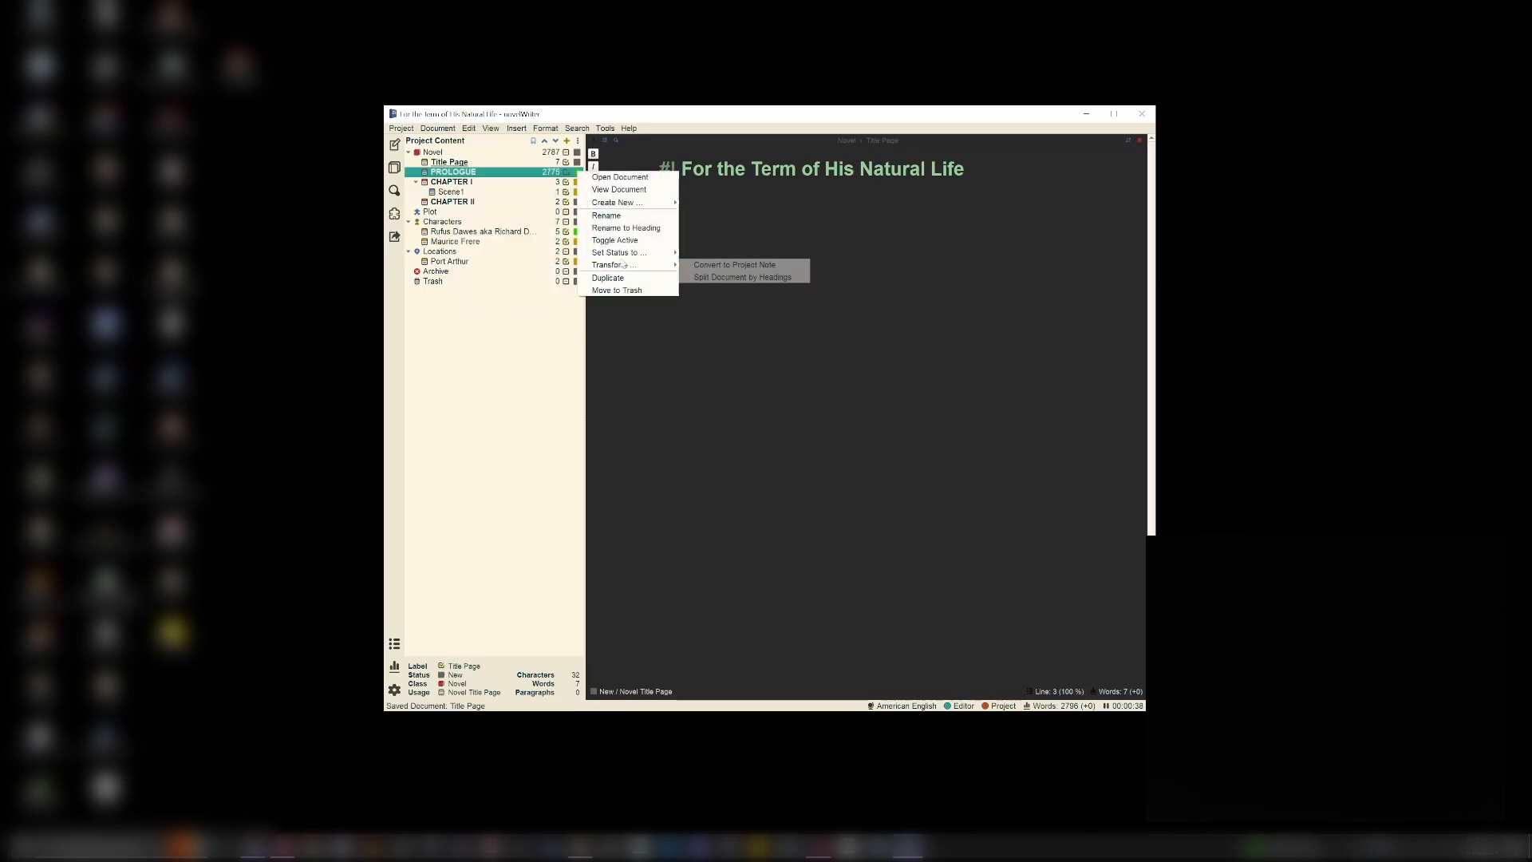
{"action": "mouse_move", "coordinate": [632, 254]}
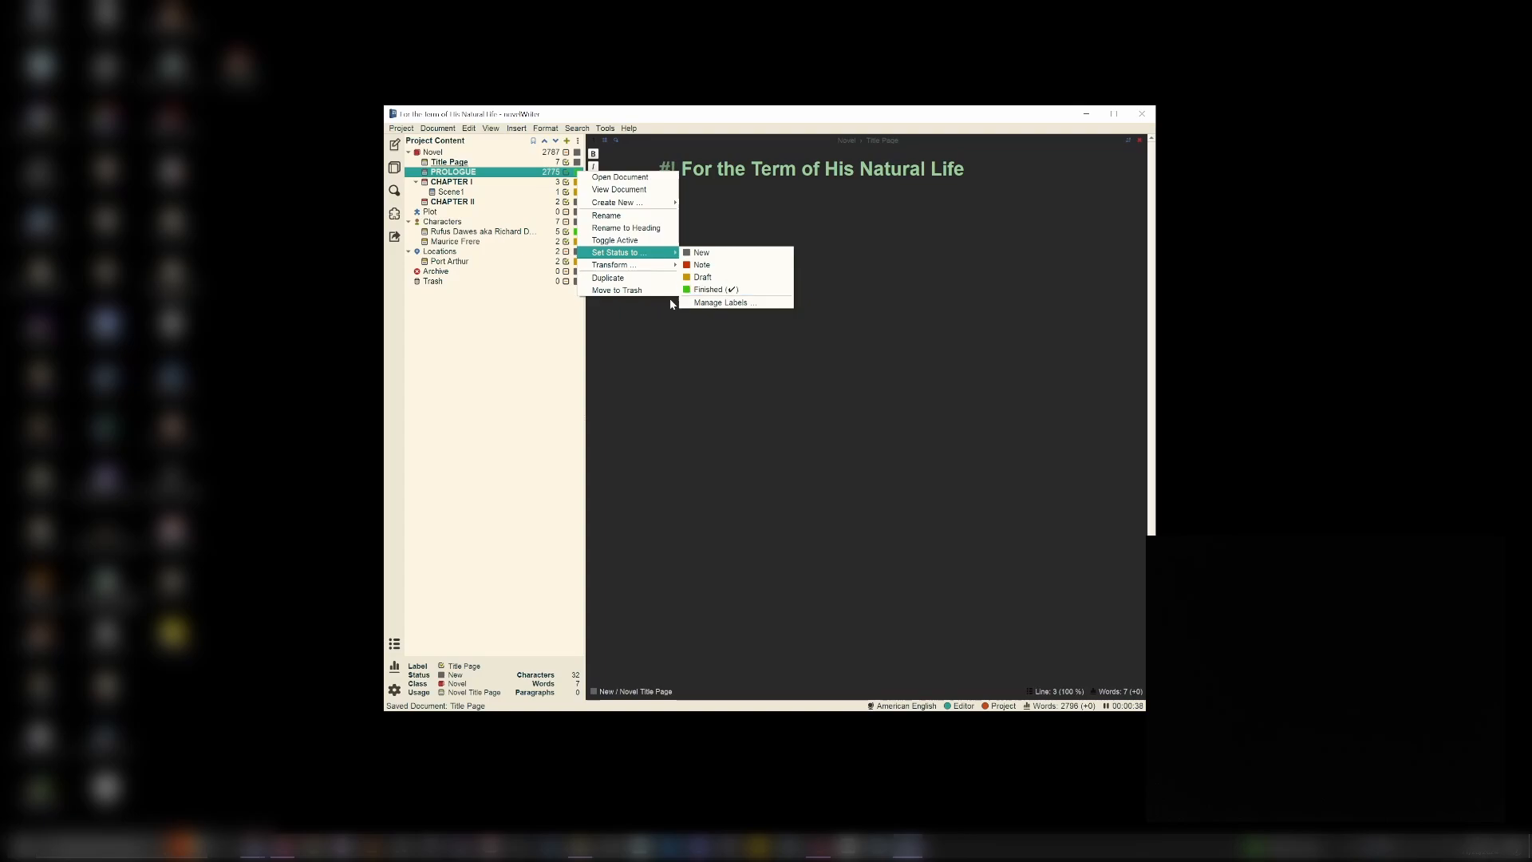
{"action": "left_click", "coordinate": [708, 289]}
Step: Review the PROLOGUE's status options without changing them and select the Plot folder
{"action": "left_click", "coordinate": [467, 231]}
{"action": "left_click", "coordinate": [451, 172]}
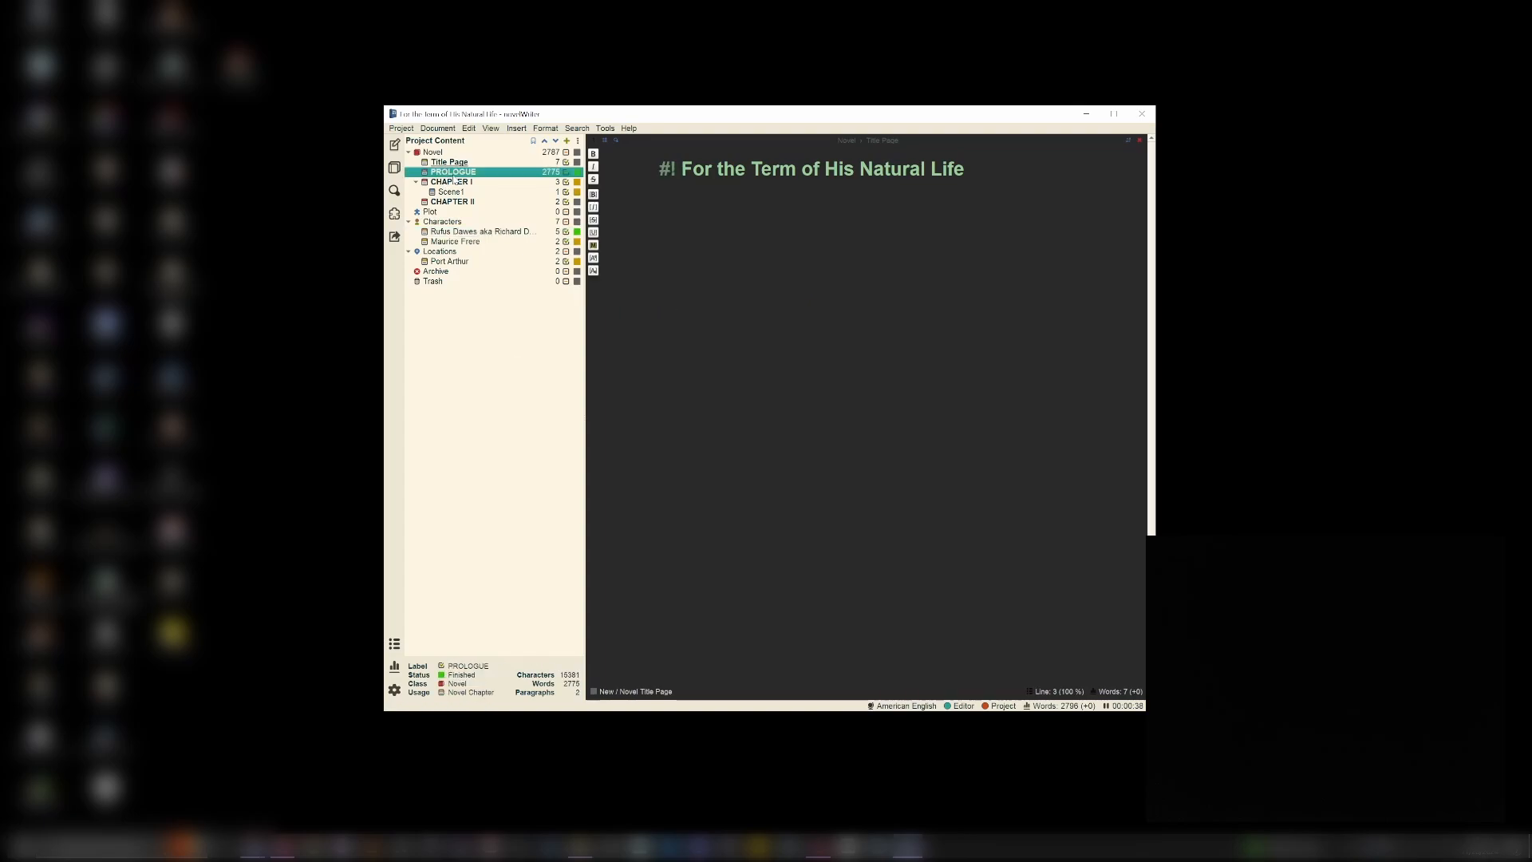
{"action": "right_click", "coordinate": [451, 172]}
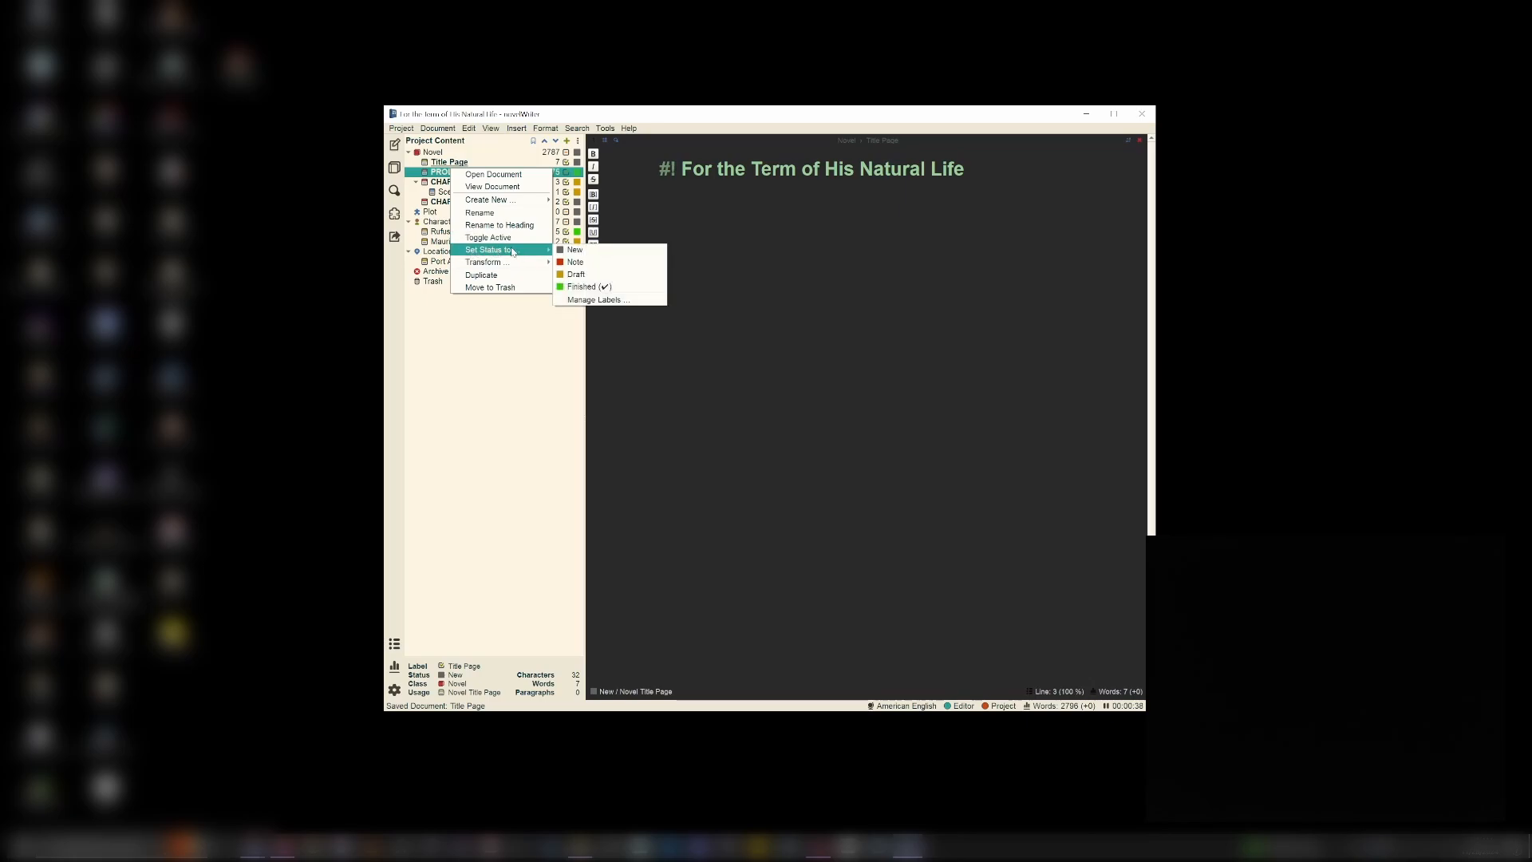
{"action": "left_click", "coordinate": [444, 319]}
{"action": "left_click", "coordinate": [431, 211]}
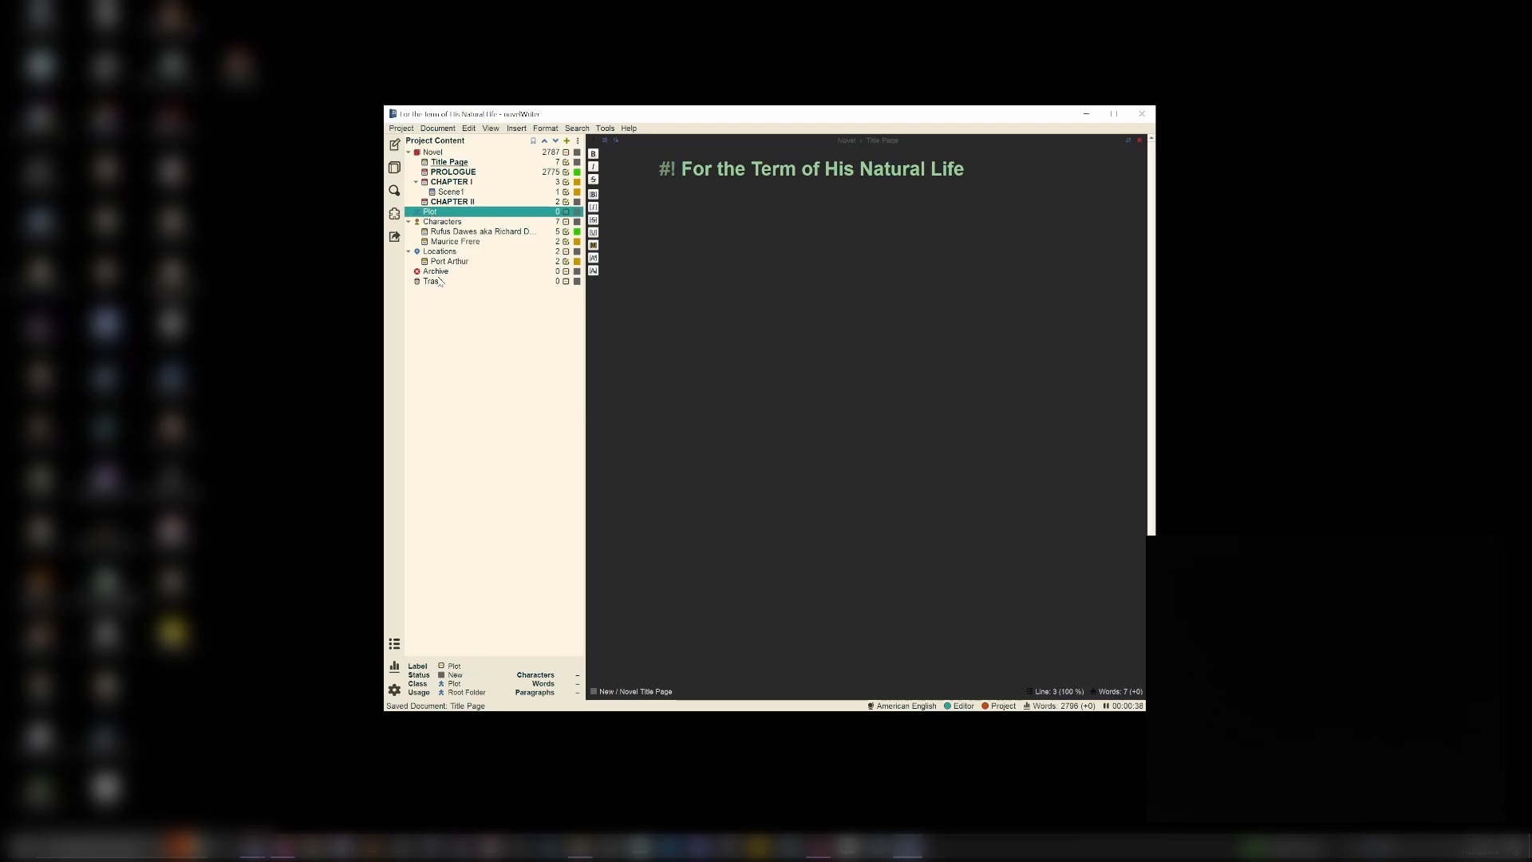
Step: View the options available for the first character note and the importance levels for the Port Arthur location note
{"action": "right_click", "coordinate": [449, 234]}
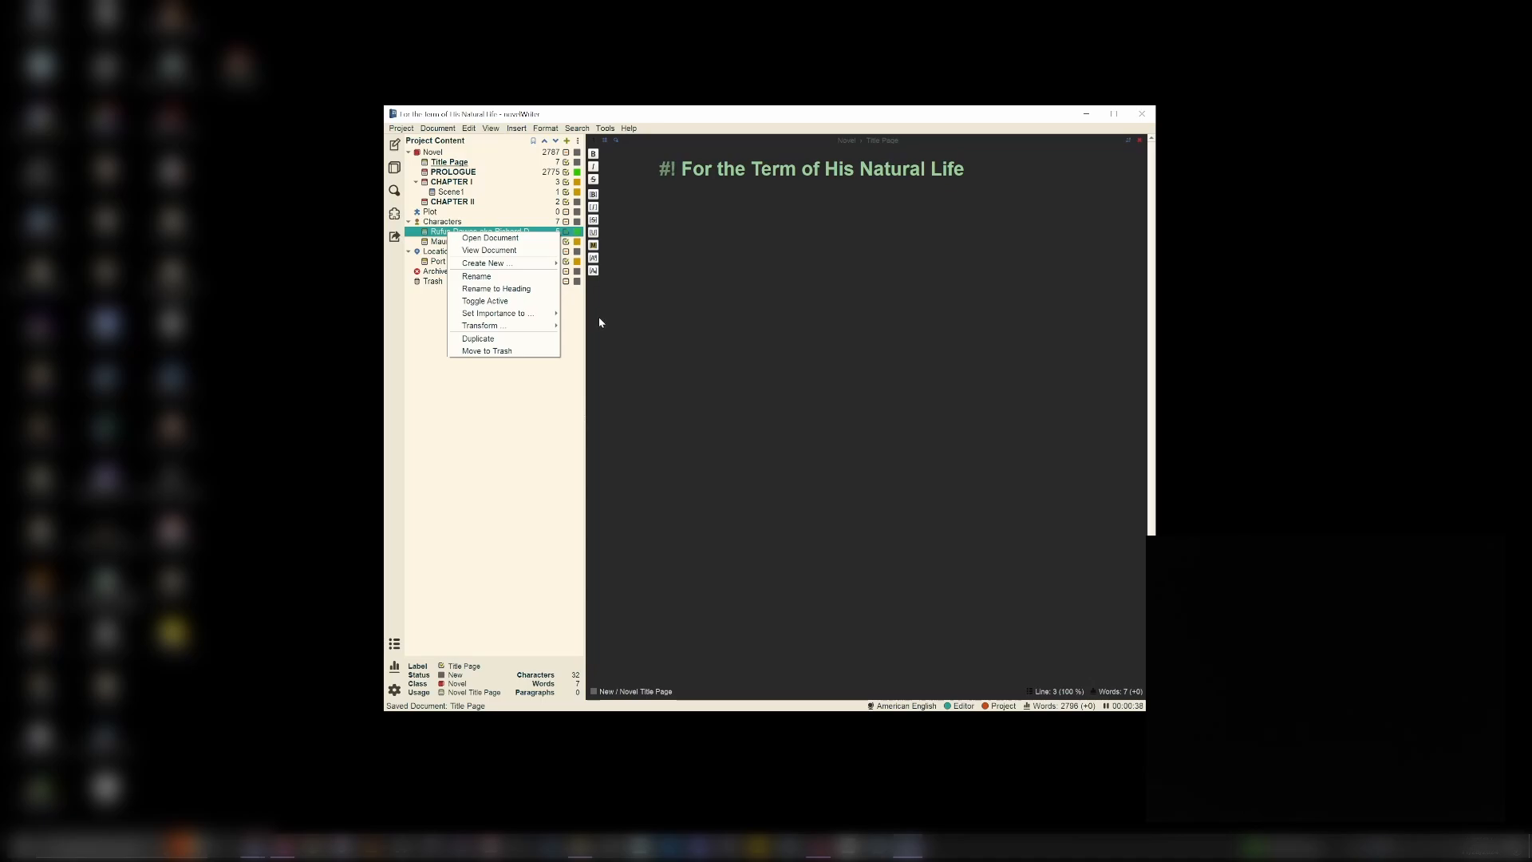
{"action": "mouse_move", "coordinate": [471, 314]}
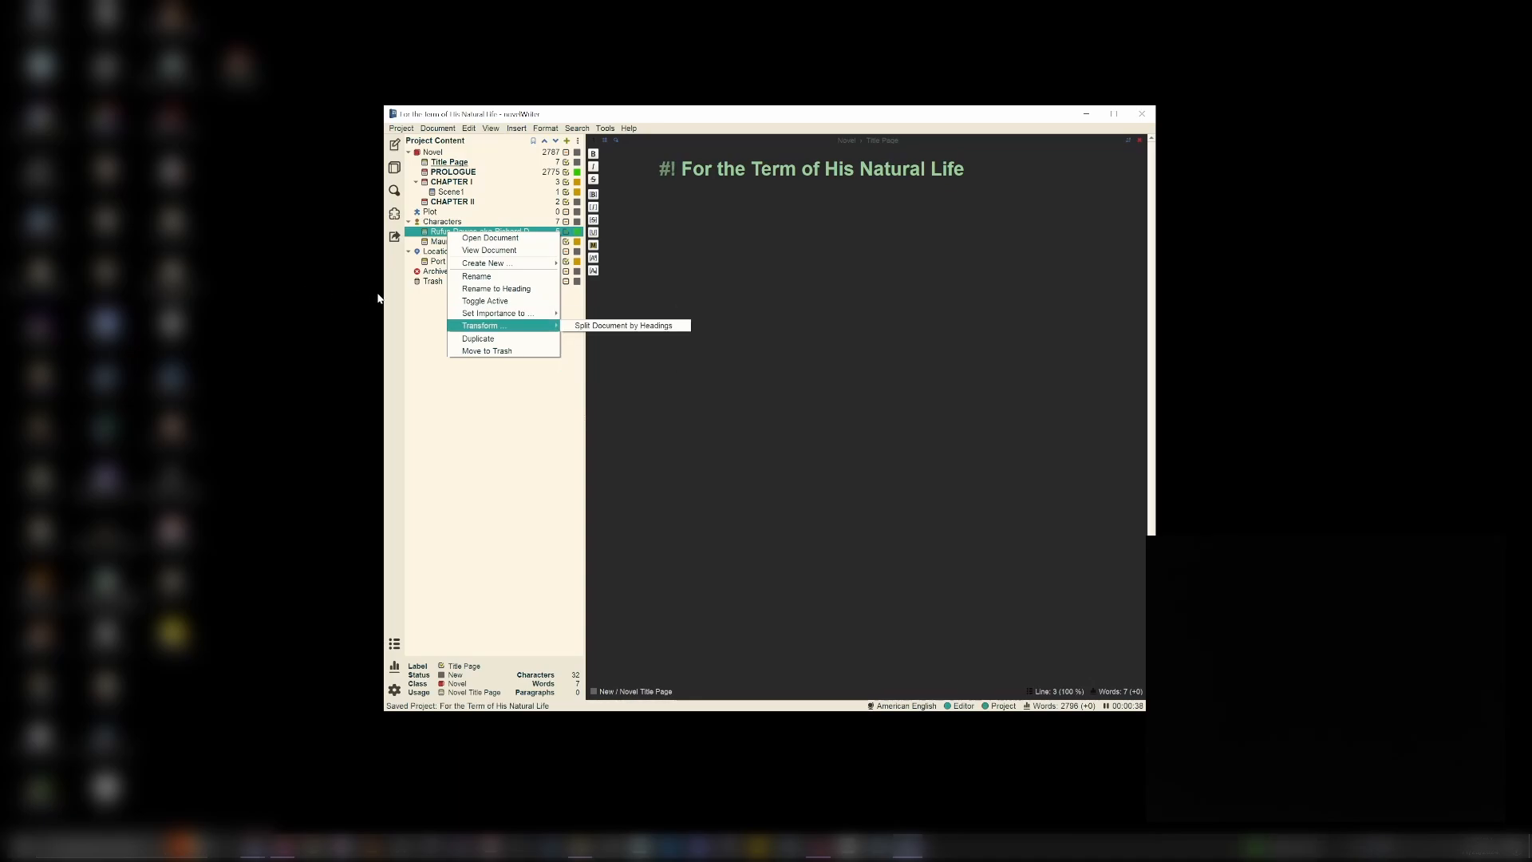
{"action": "right_click", "coordinate": [438, 260]}
{"action": "mouse_move", "coordinate": [511, 344]}
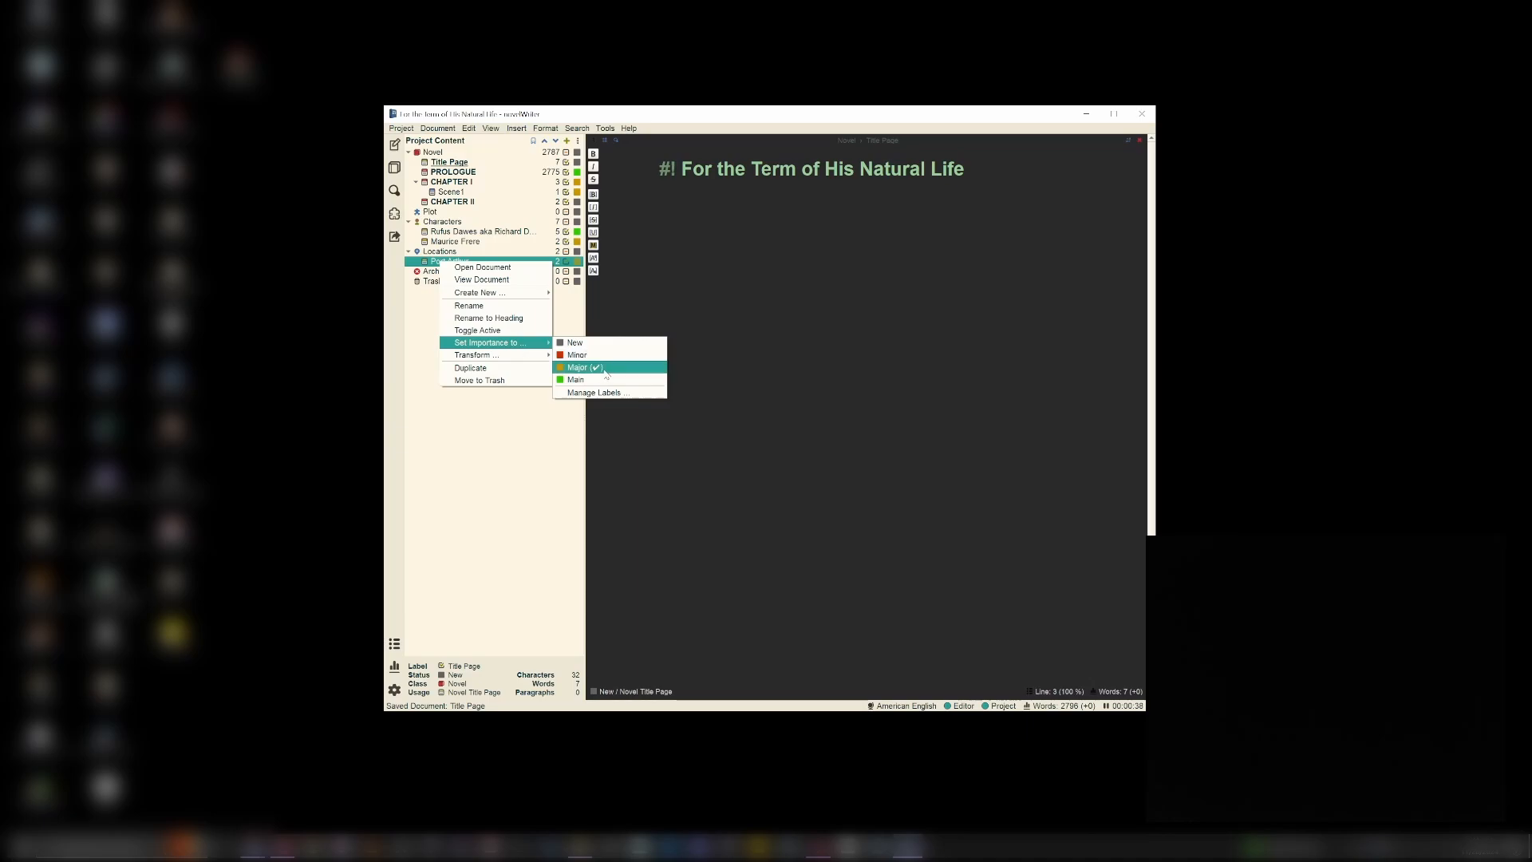
{"action": "left_click", "coordinate": [510, 419]}
Step: View the item types that can be created from CHAPTER II and the project tree's own list of new item types
{"action": "left_click", "coordinate": [462, 212]}
{"action": "left_click", "coordinate": [452, 192]}
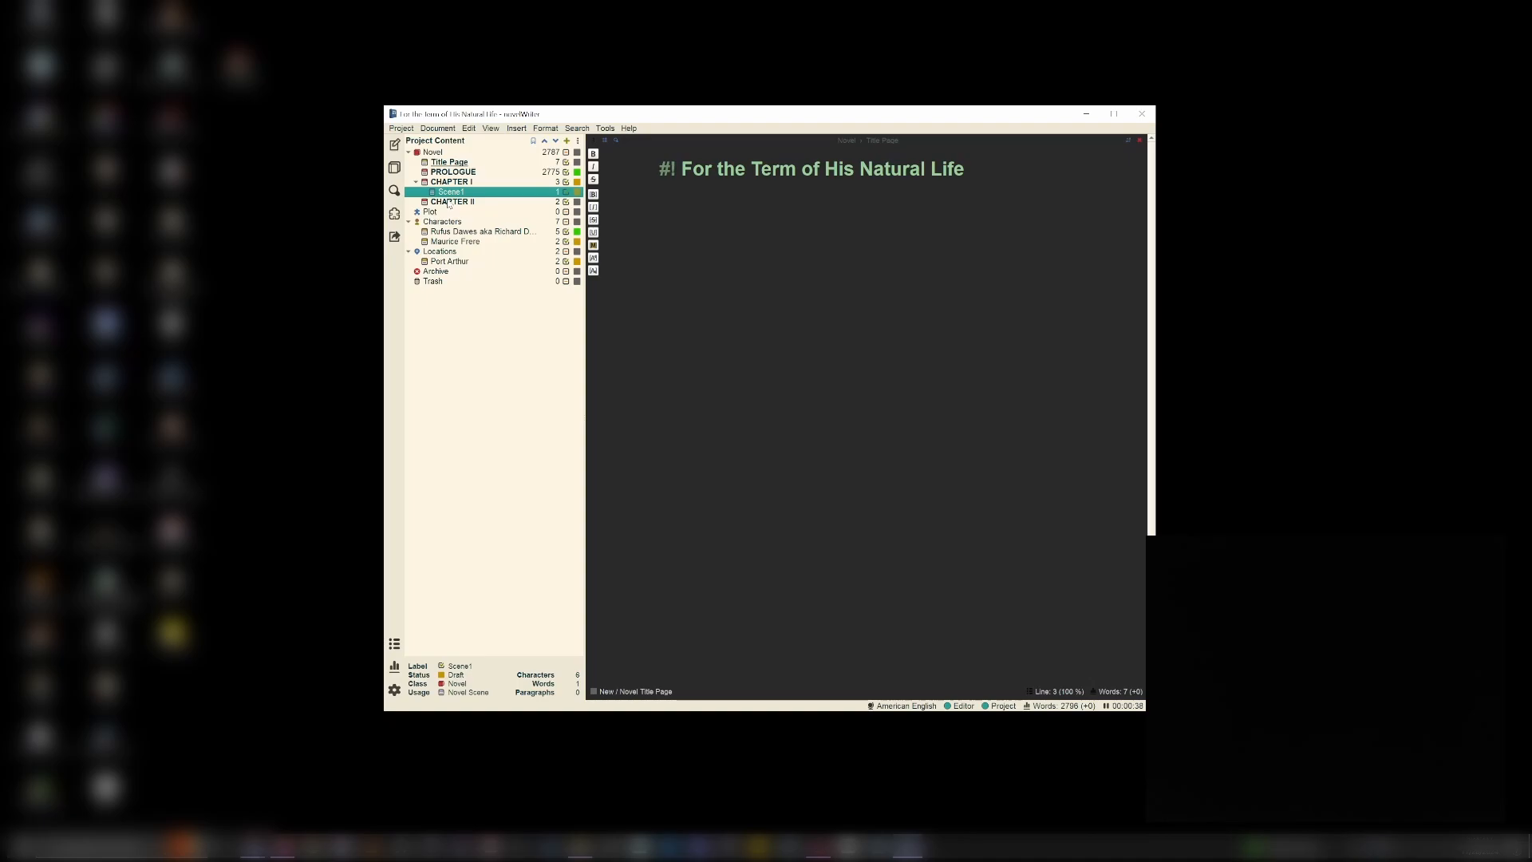
{"action": "right_click", "coordinate": [451, 203]}
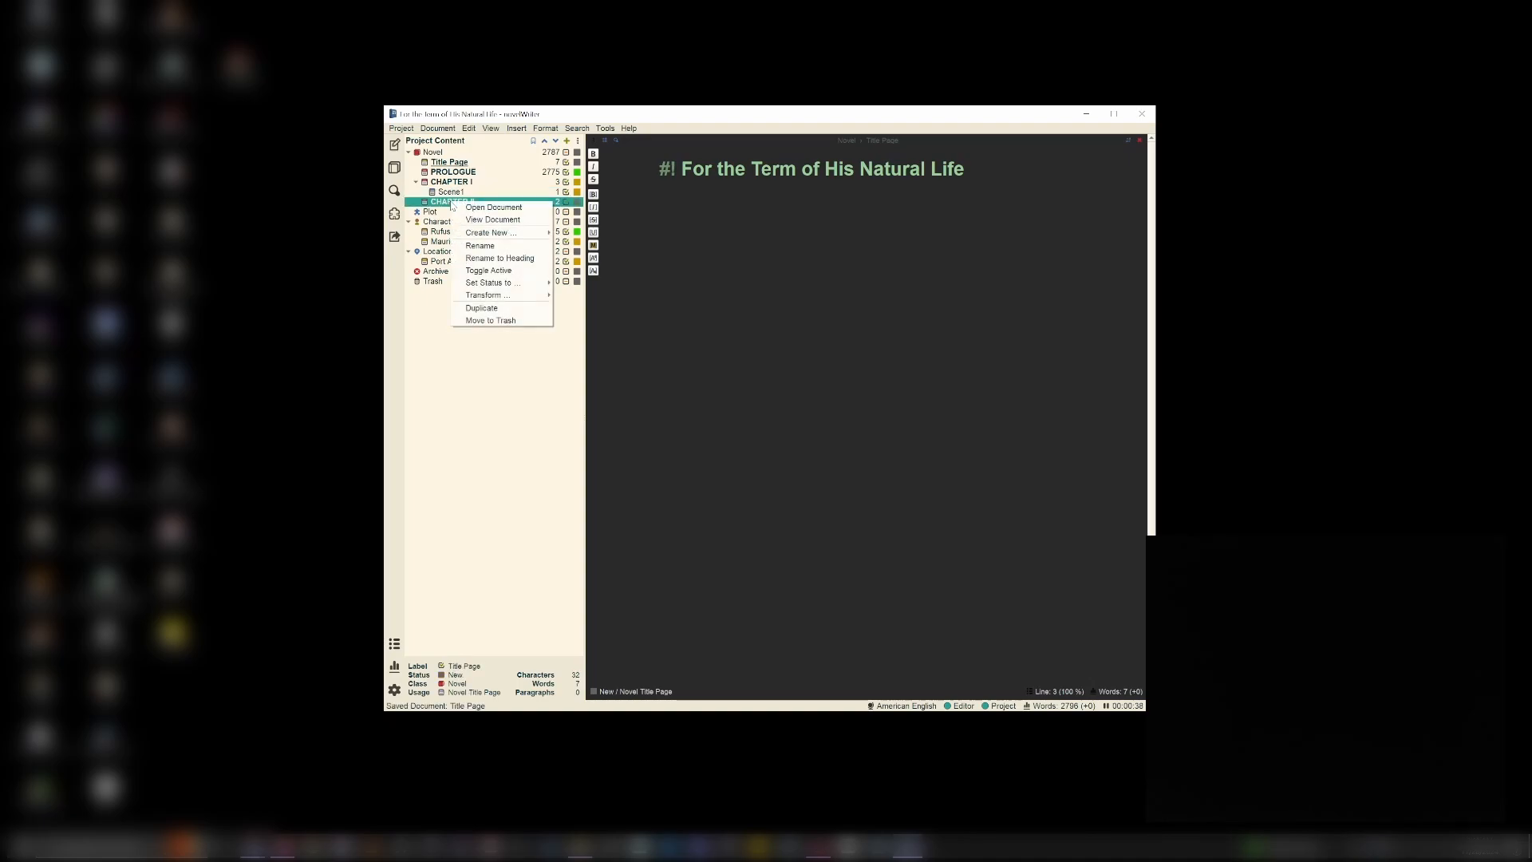
{"action": "mouse_move", "coordinate": [527, 233]}
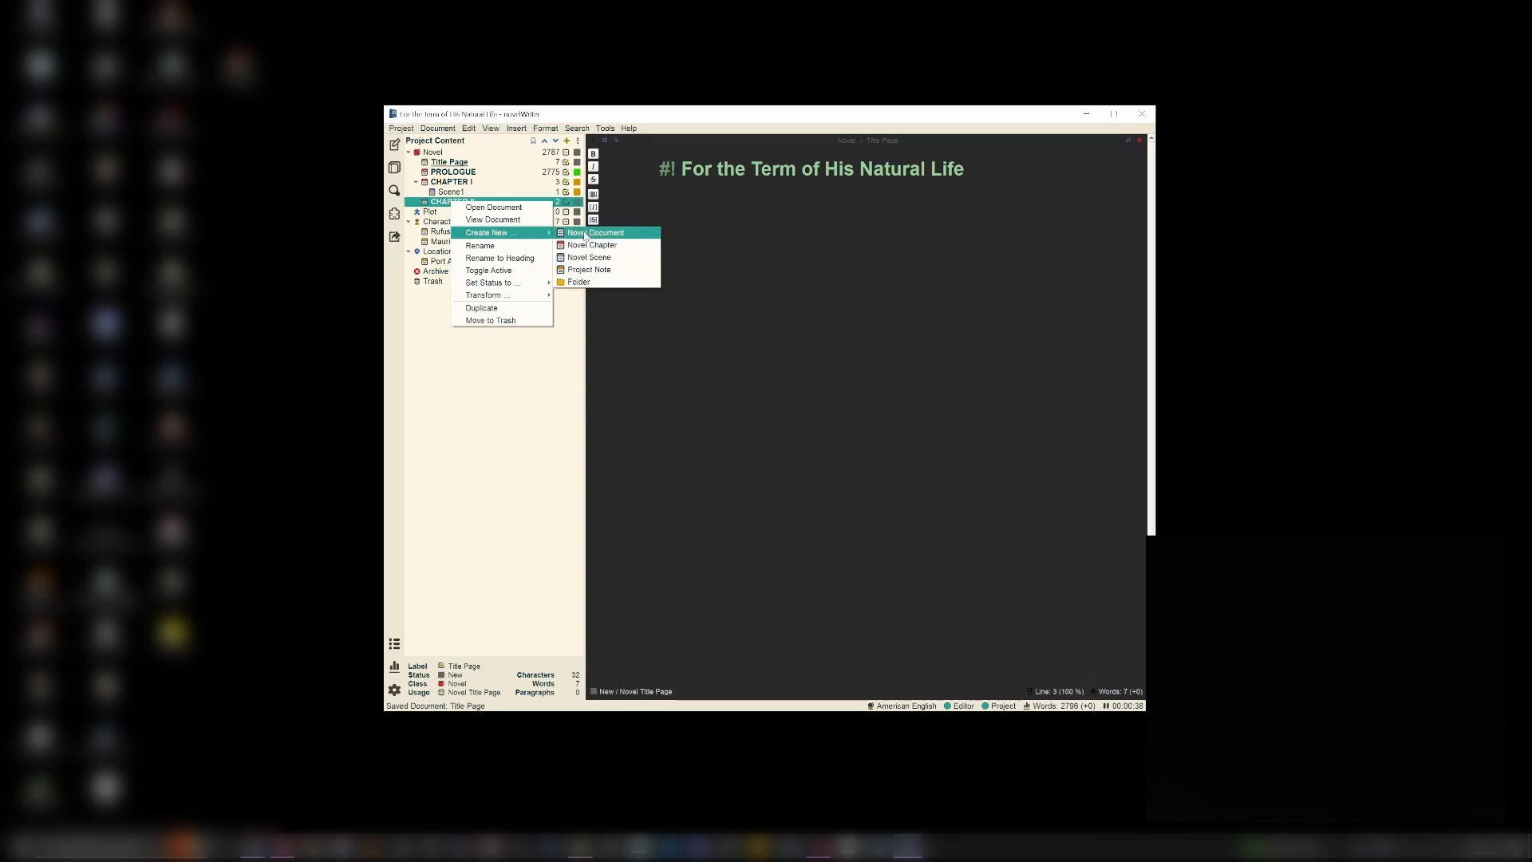
{"action": "left_click", "coordinate": [566, 155]}
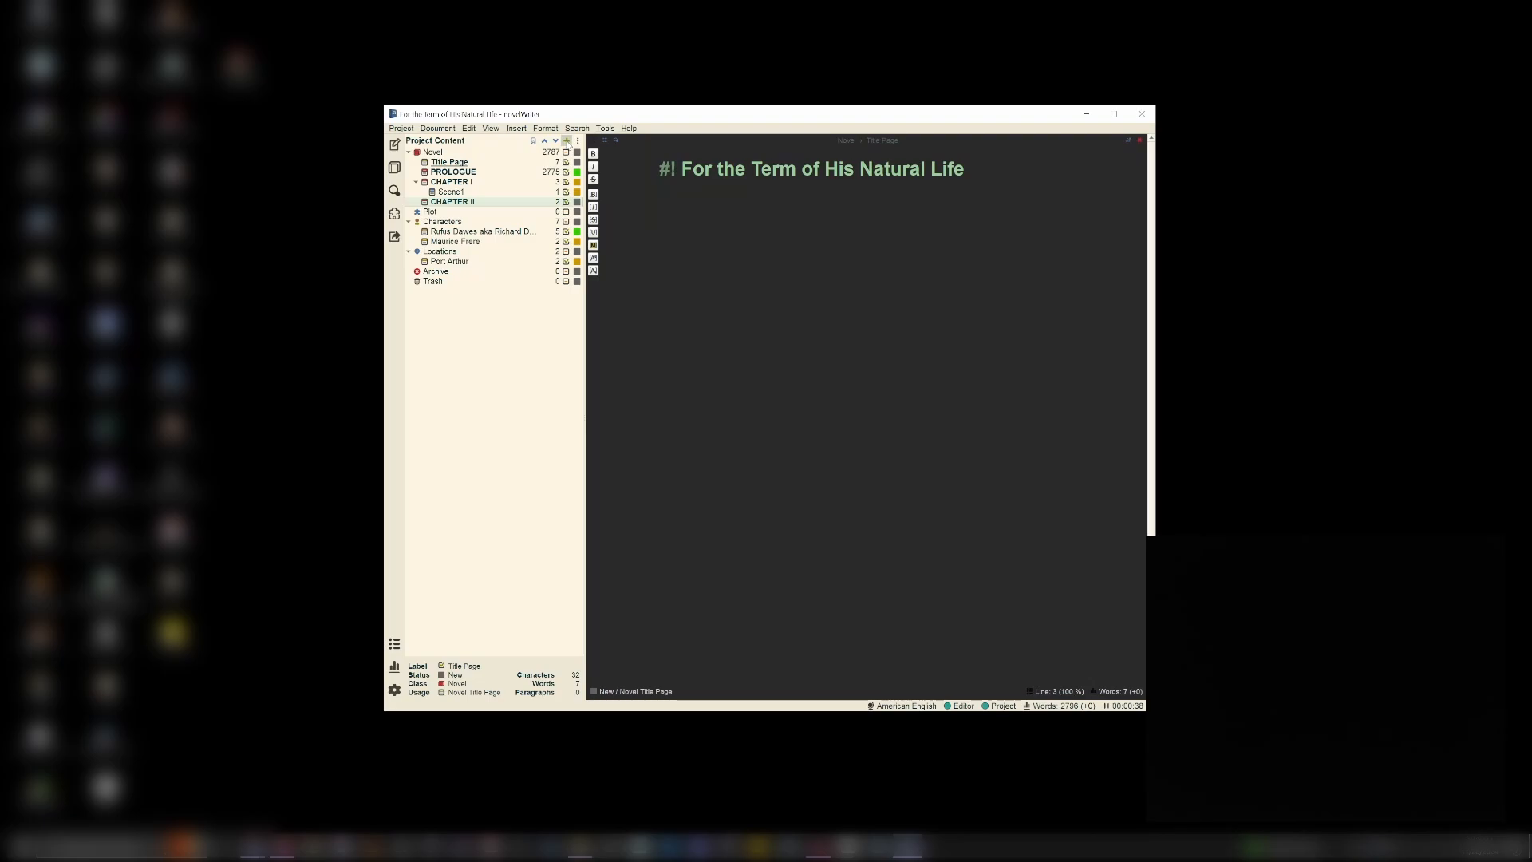
{"action": "left_click", "coordinate": [566, 141]}
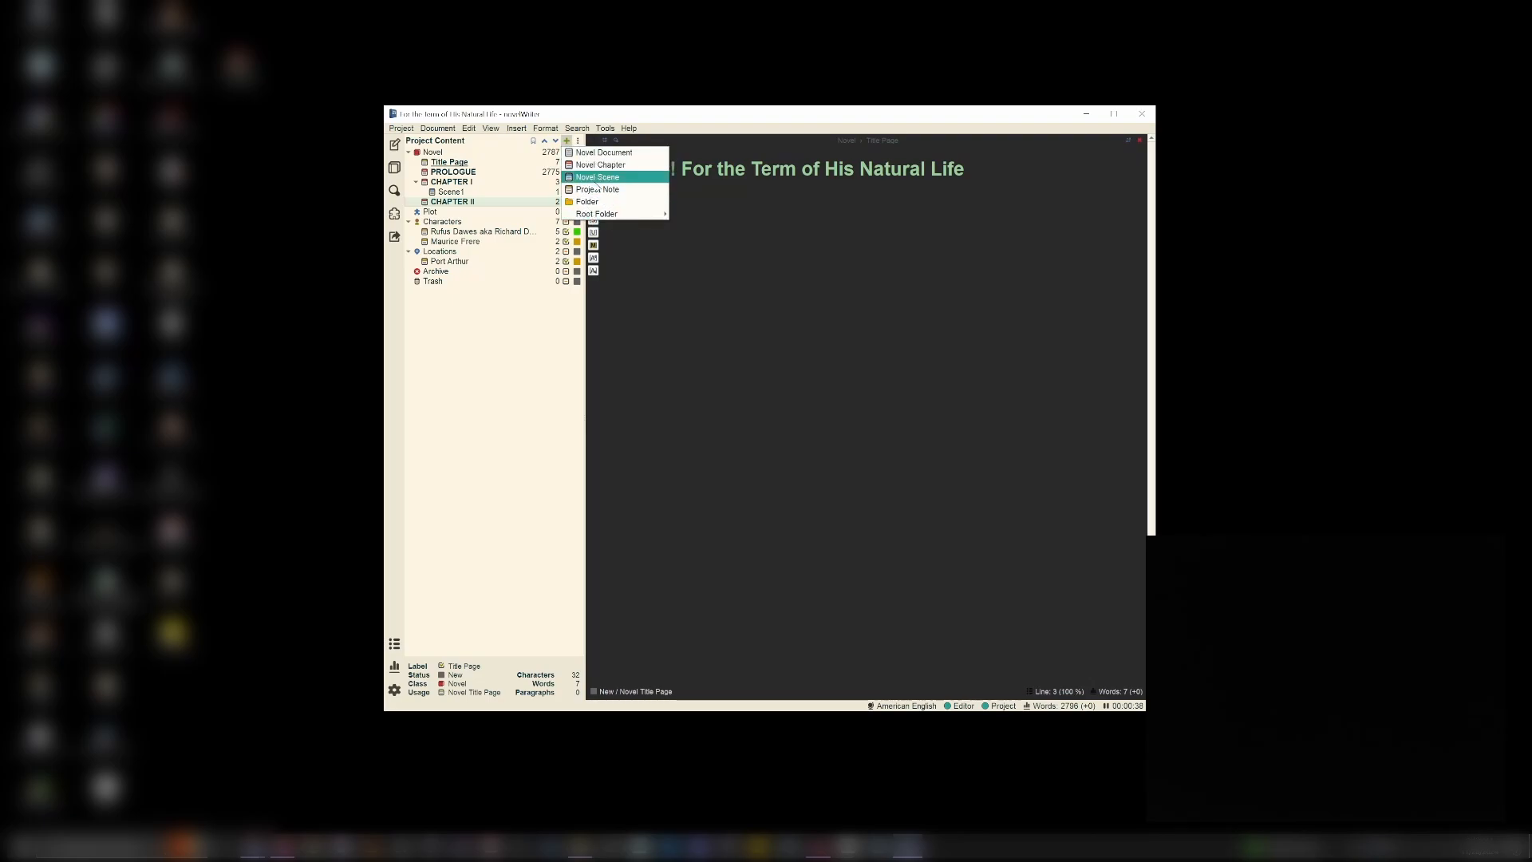
{"action": "left_click", "coordinate": [534, 312]}
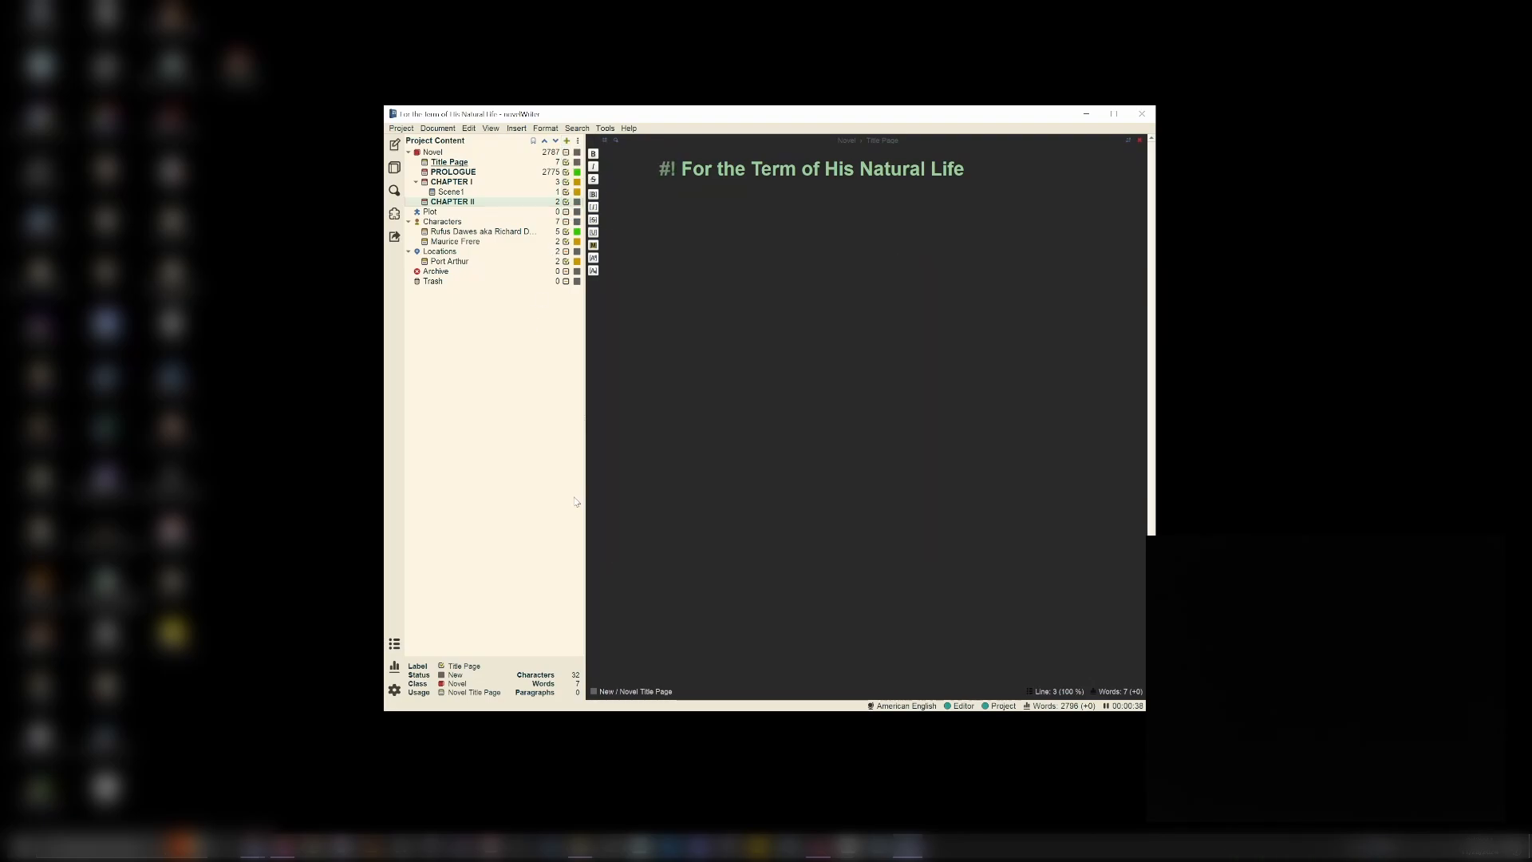
Step: View the settings options, then review the overview and table of contents in the Novel Details and close them
{"action": "left_click", "coordinate": [394, 690]}
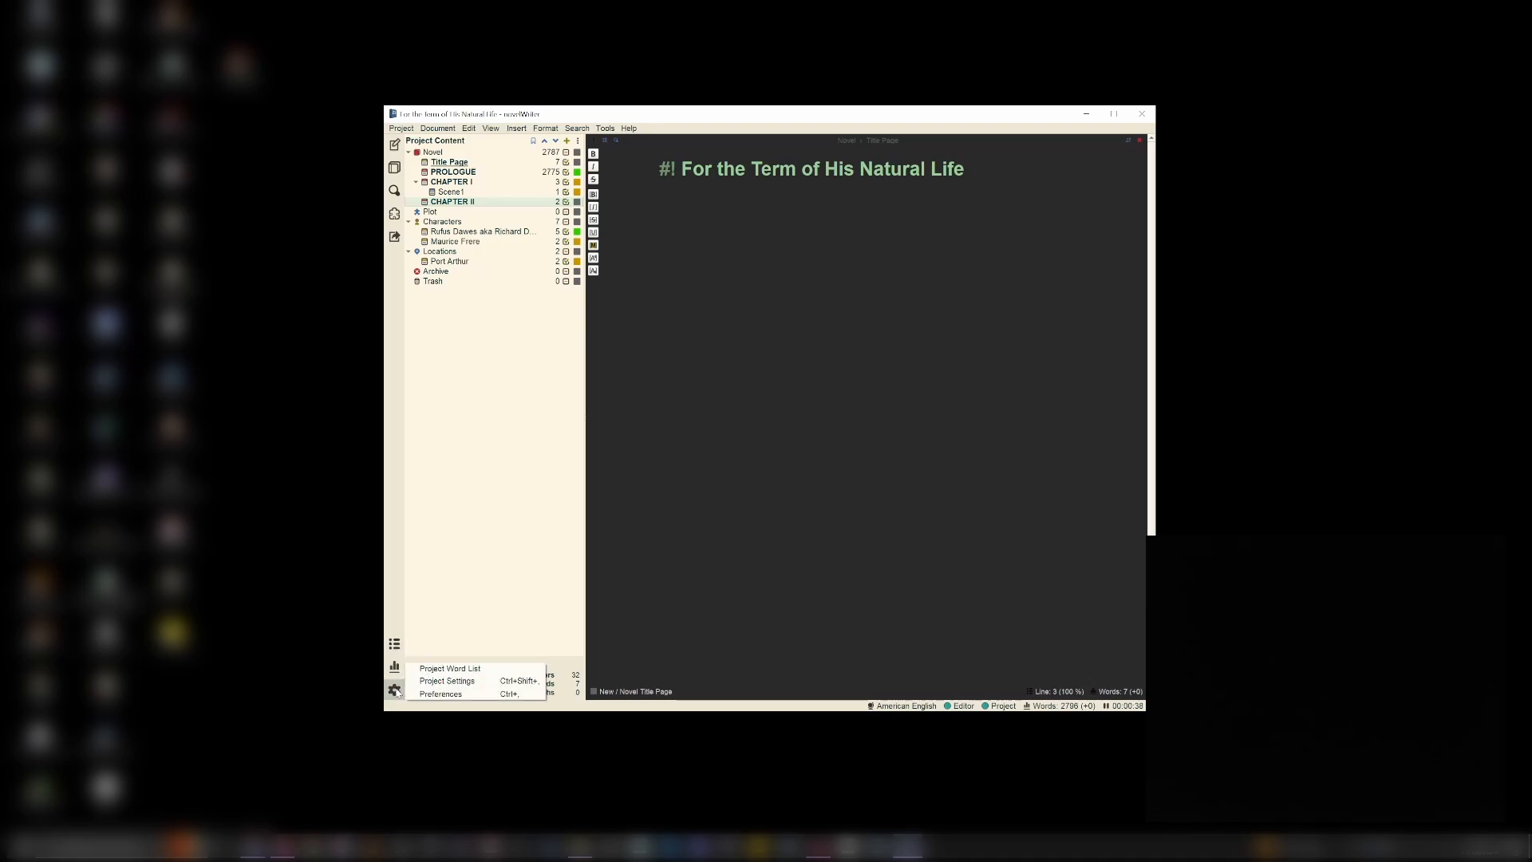
{"action": "left_click", "coordinate": [458, 592]}
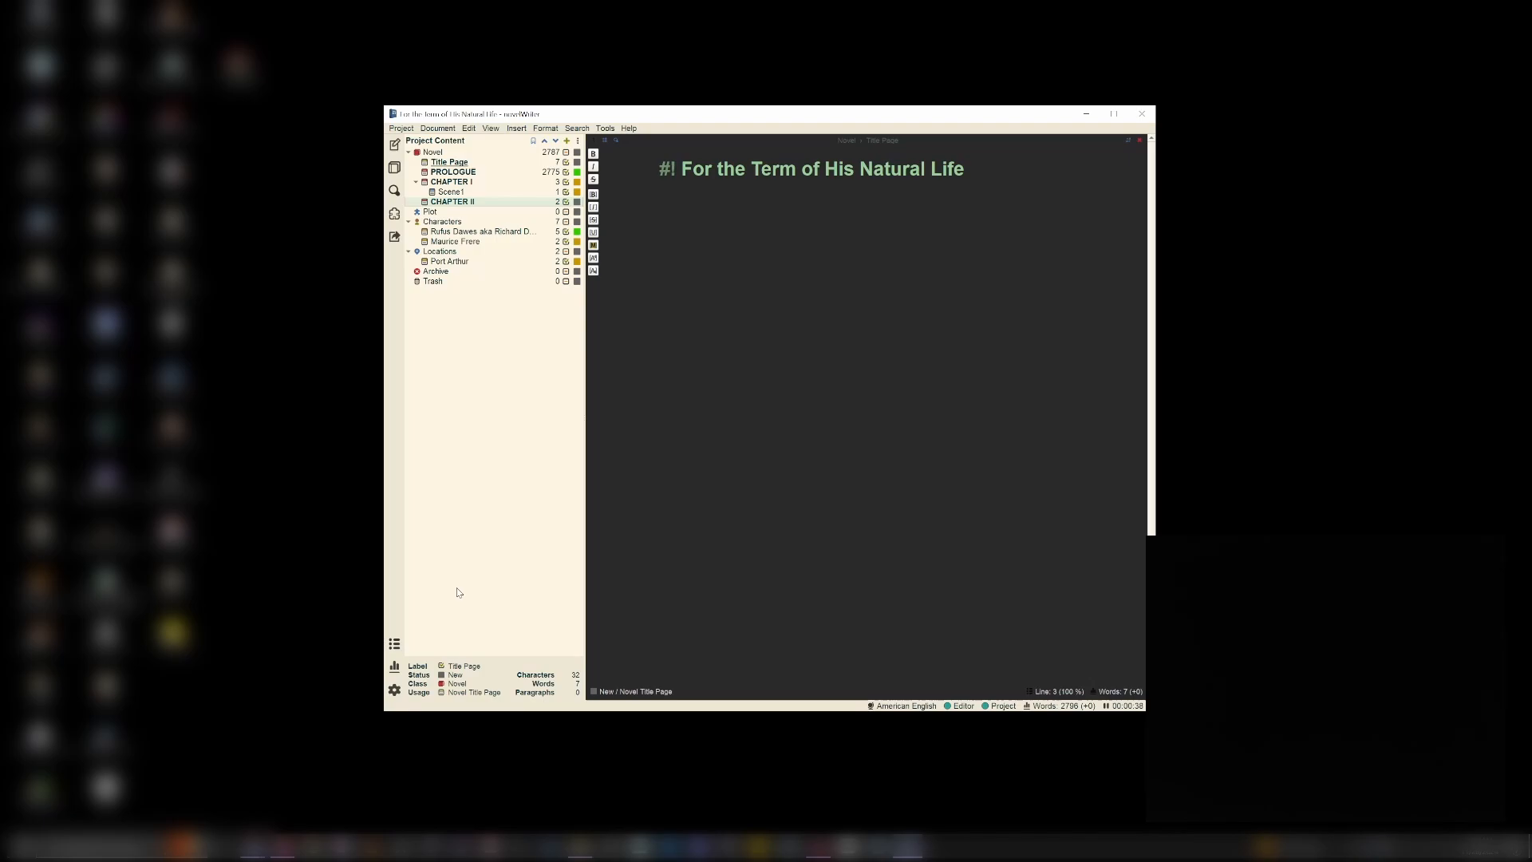
{"action": "left_click", "coordinate": [394, 644]}
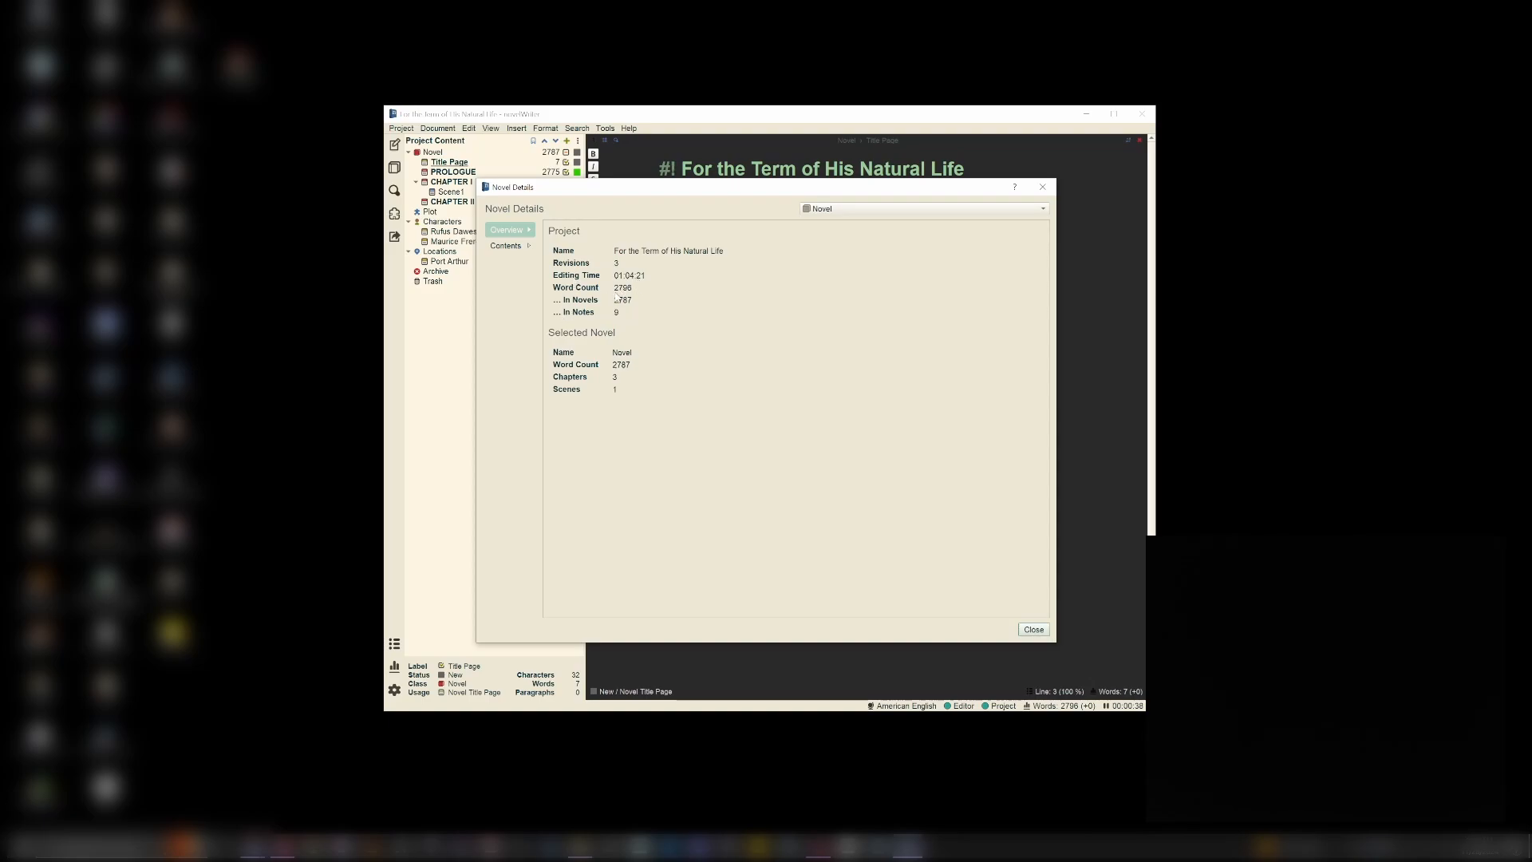
{"action": "left_click", "coordinate": [514, 248]}
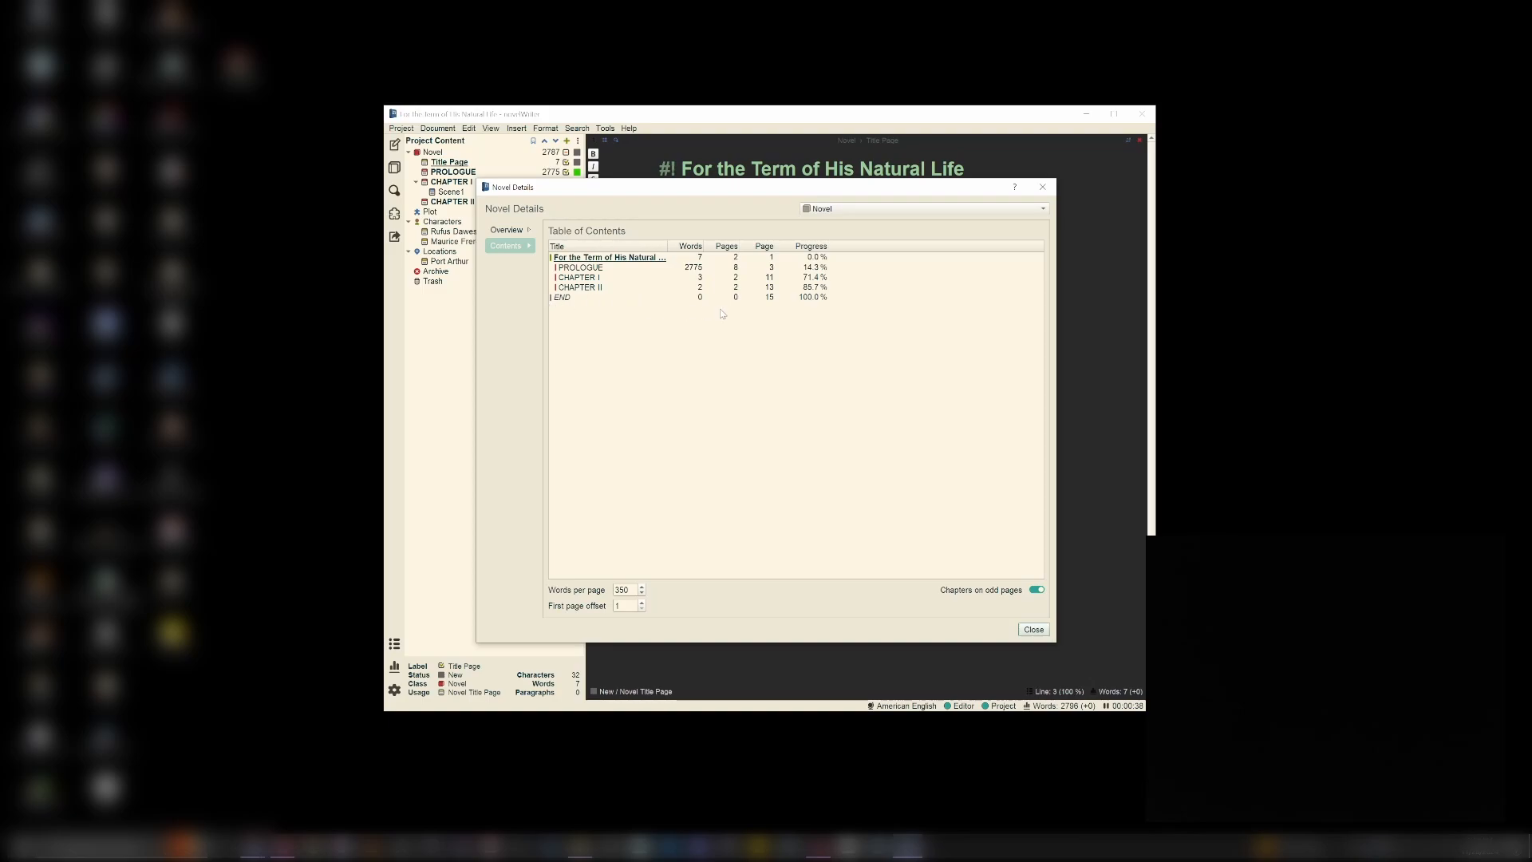
{"action": "left_click", "coordinate": [1033, 629]}
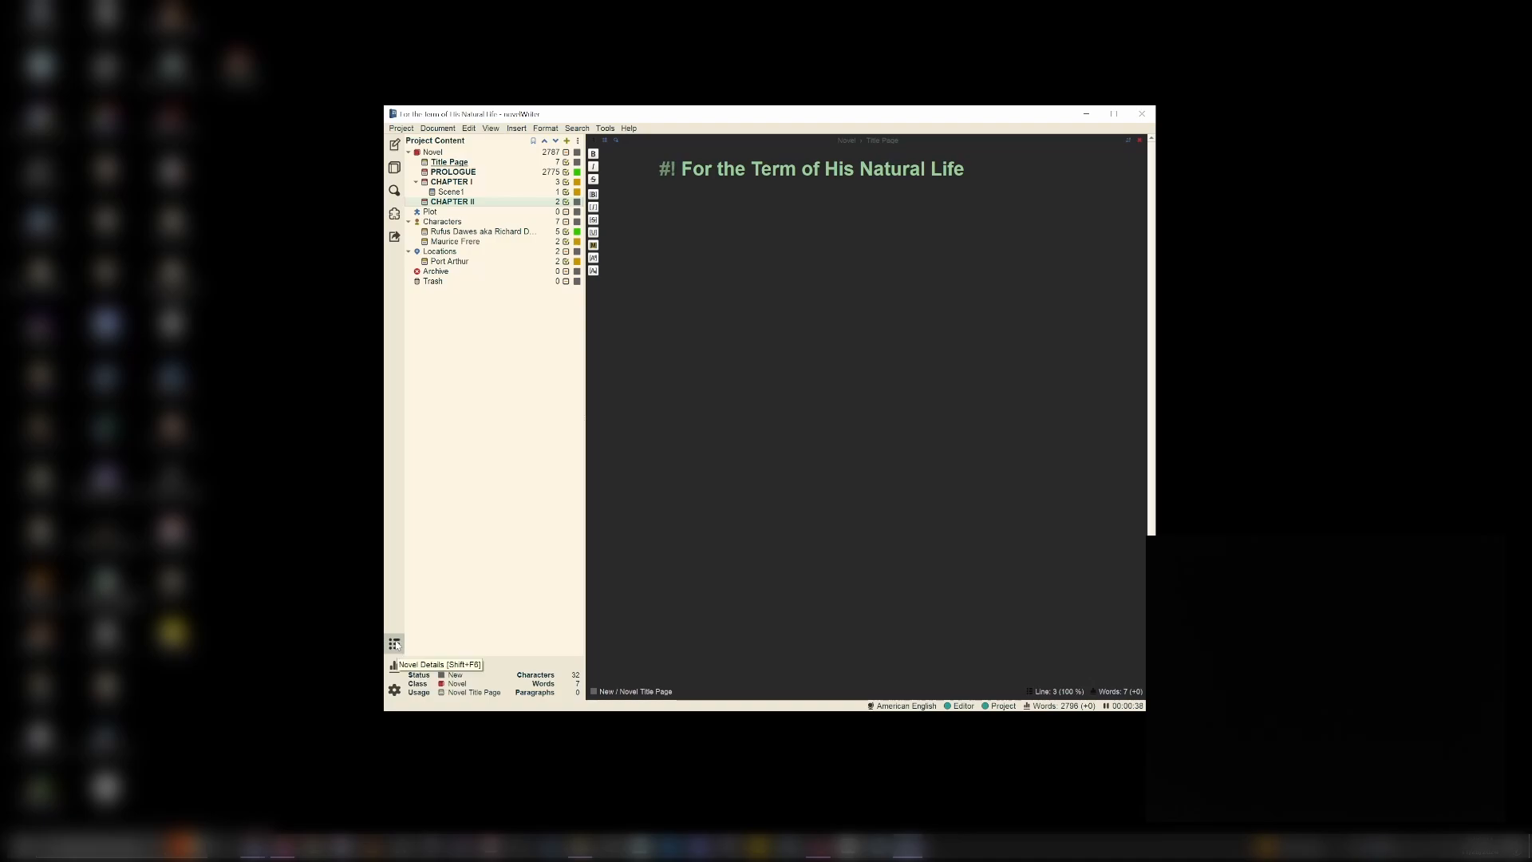
Step: Examine the Writing Statistics, switching the idle time display on and off and viewing the available save formats
{"action": "left_click", "coordinate": [394, 665]}
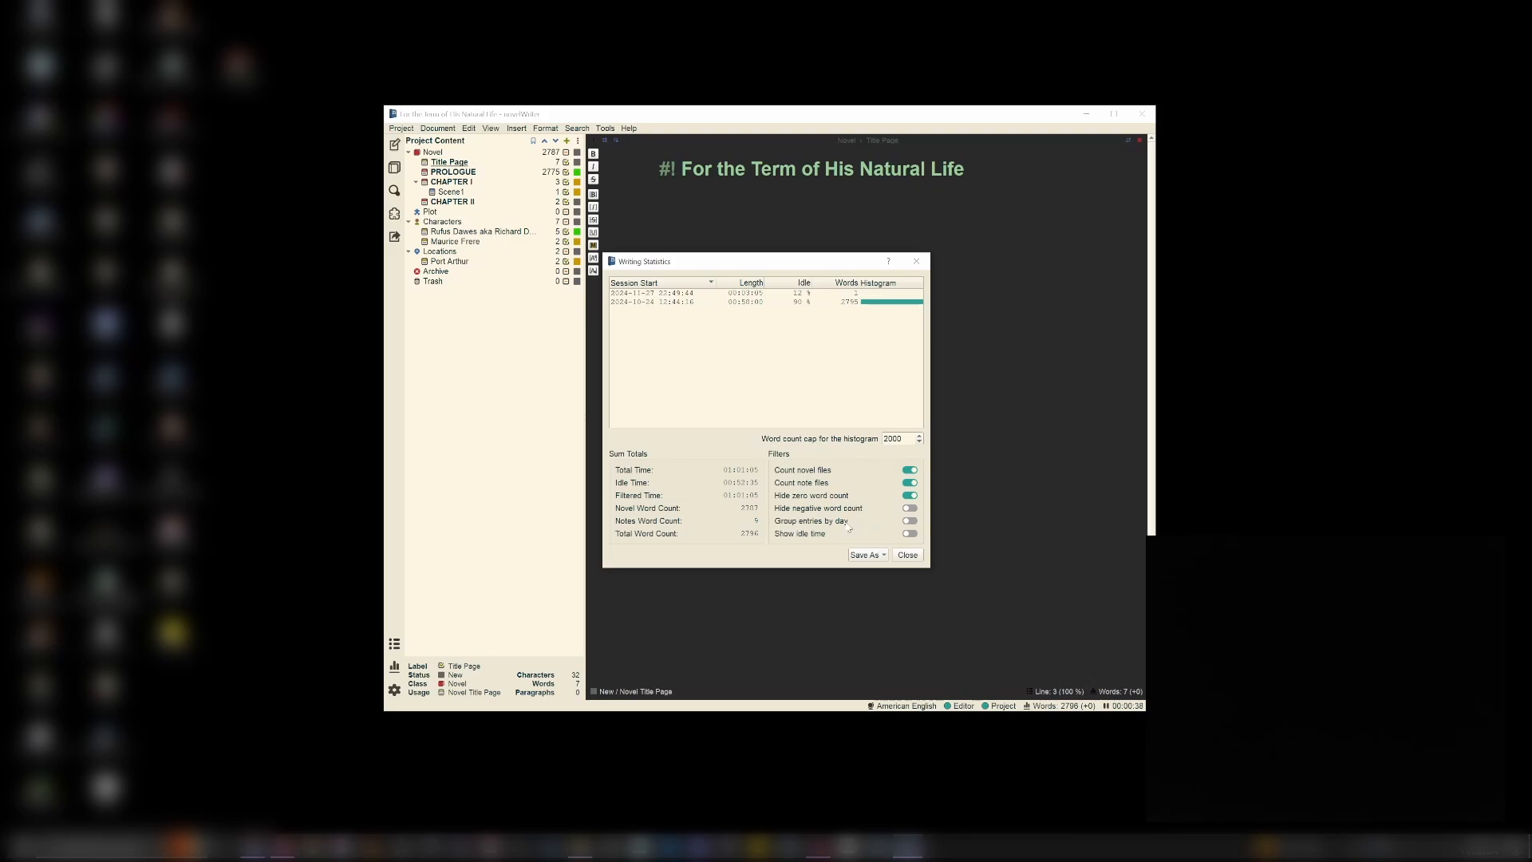
{"action": "left_click", "coordinate": [909, 533]}
{"action": "left_click", "coordinate": [909, 535]}
{"action": "left_click", "coordinate": [885, 557]}
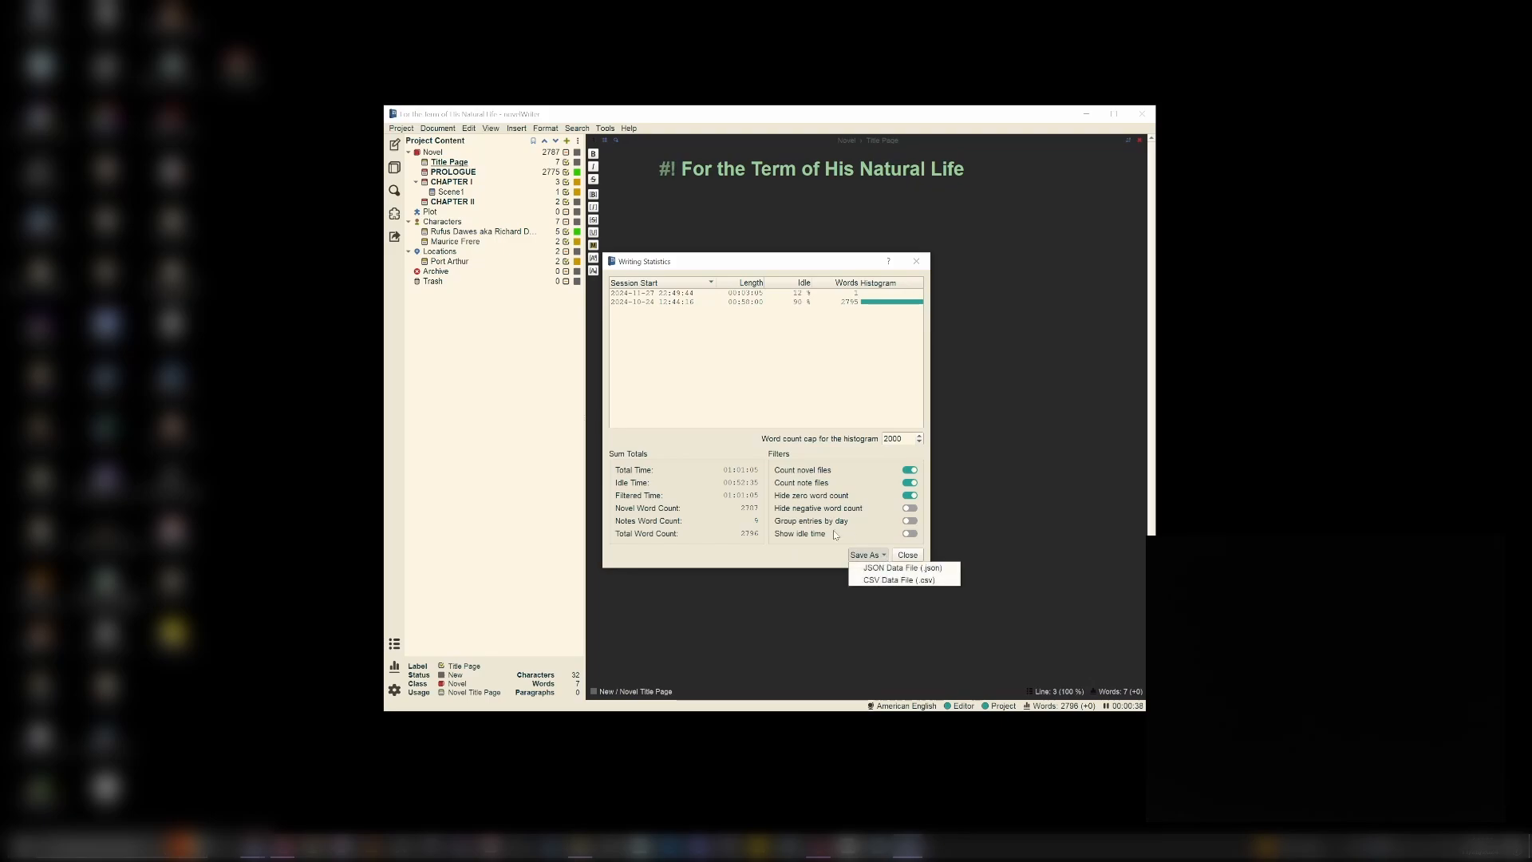
{"action": "left_click", "coordinate": [785, 557]}
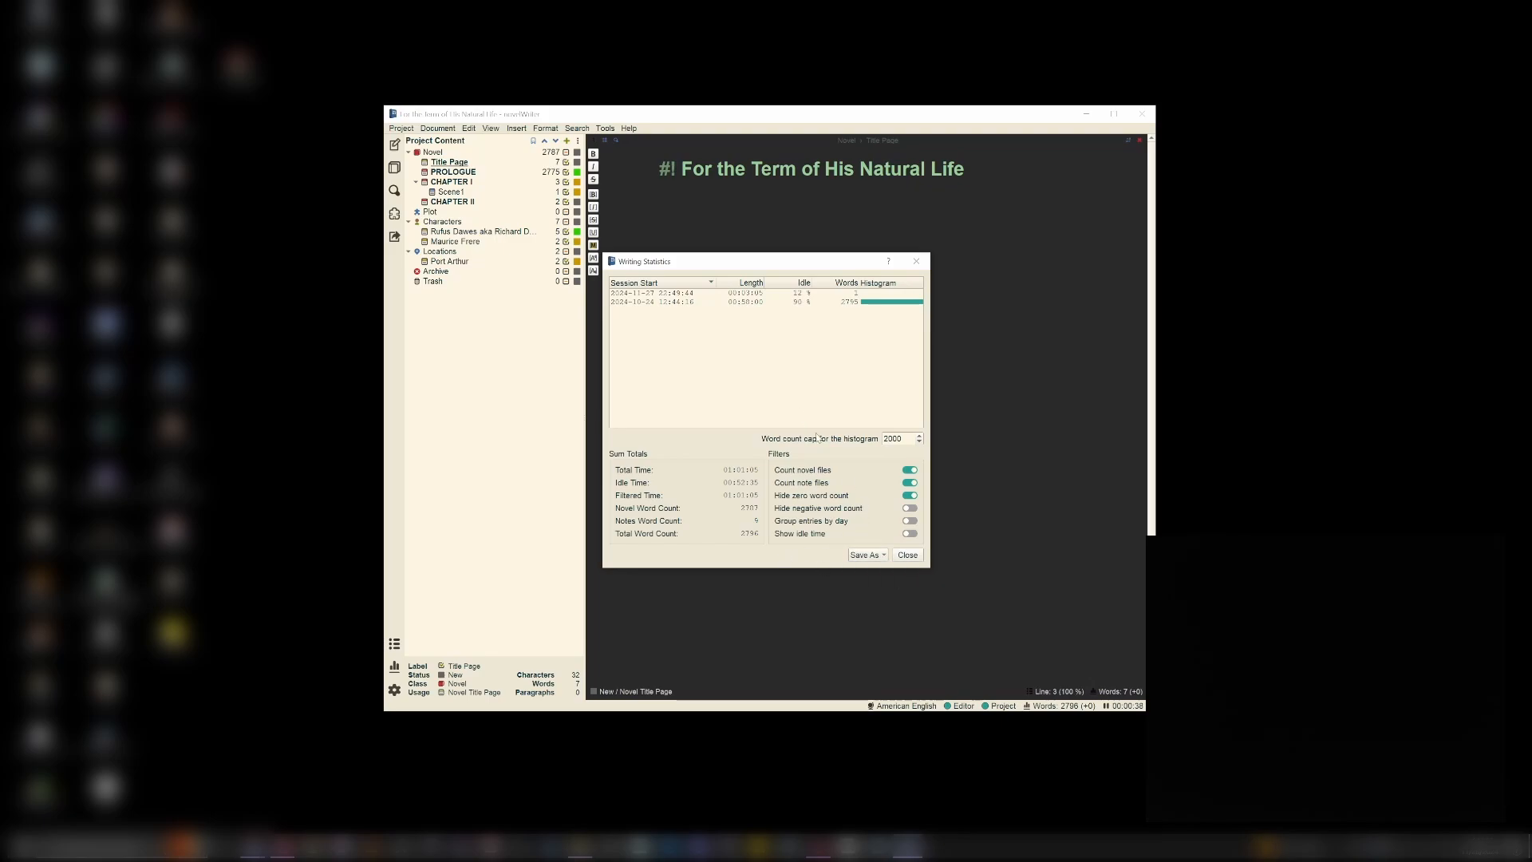
Step: Close the Writing Statistics and open the PROLOGUE document in the editor
{"action": "left_click", "coordinate": [910, 554]}
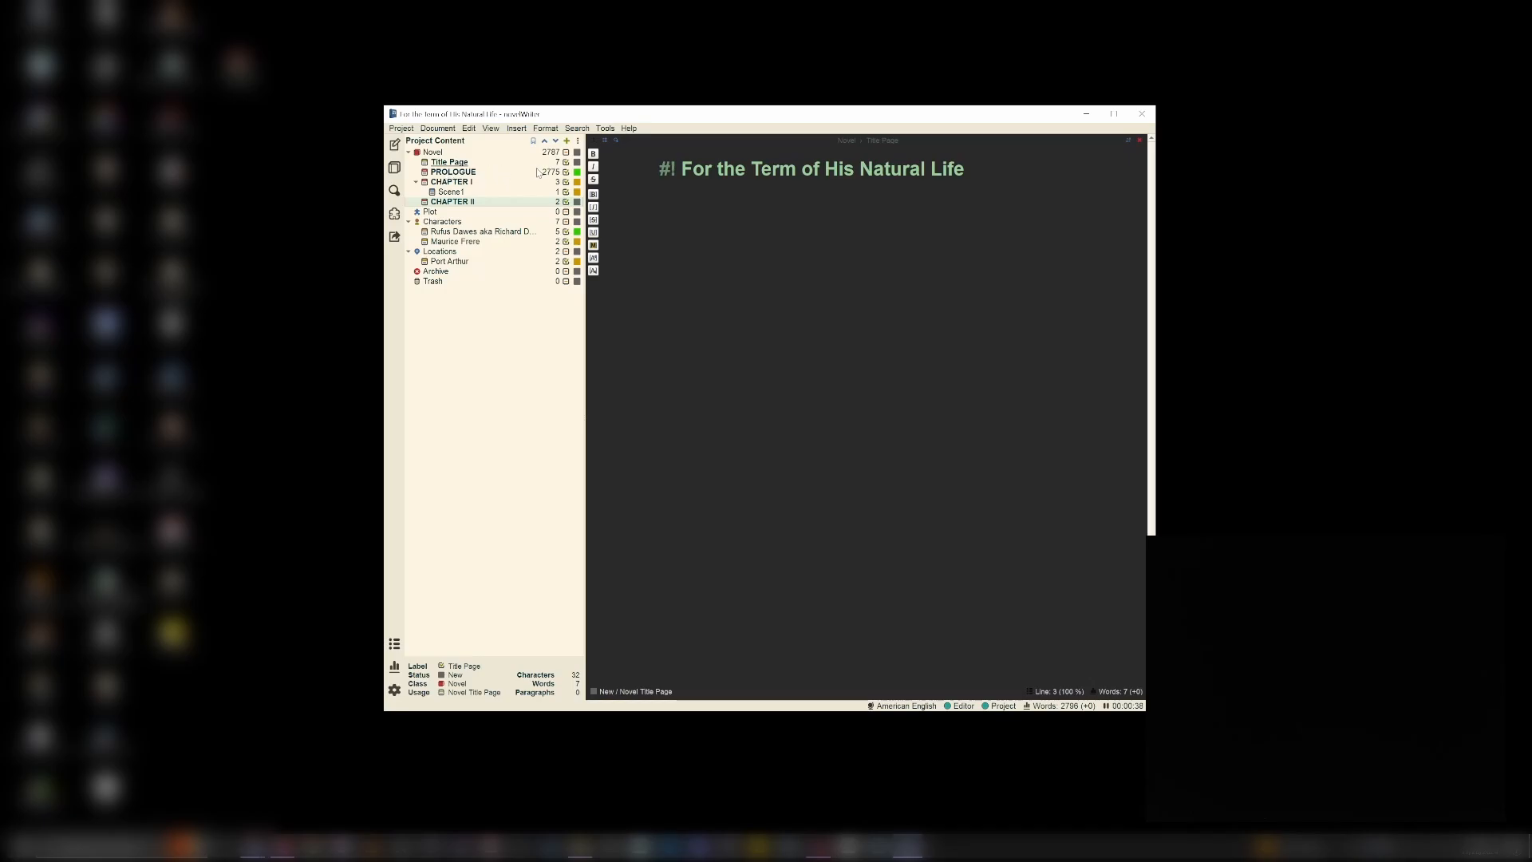
{"action": "double_click", "coordinate": [467, 173]}
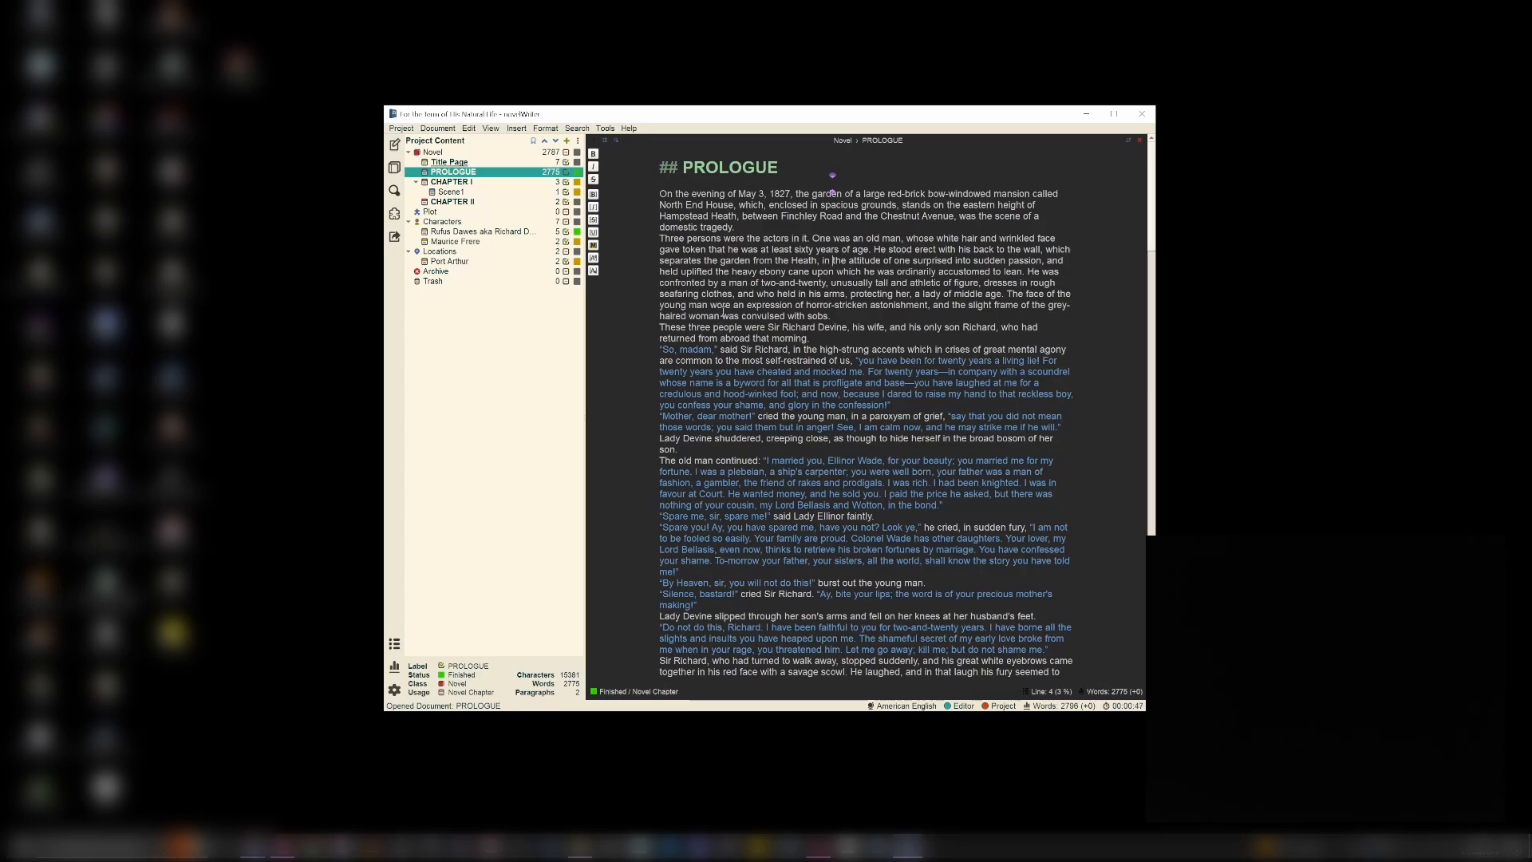
{"action": "scroll", "coordinate": [710, 310], "scroll_direction": "down", "scroll_amount": 2}
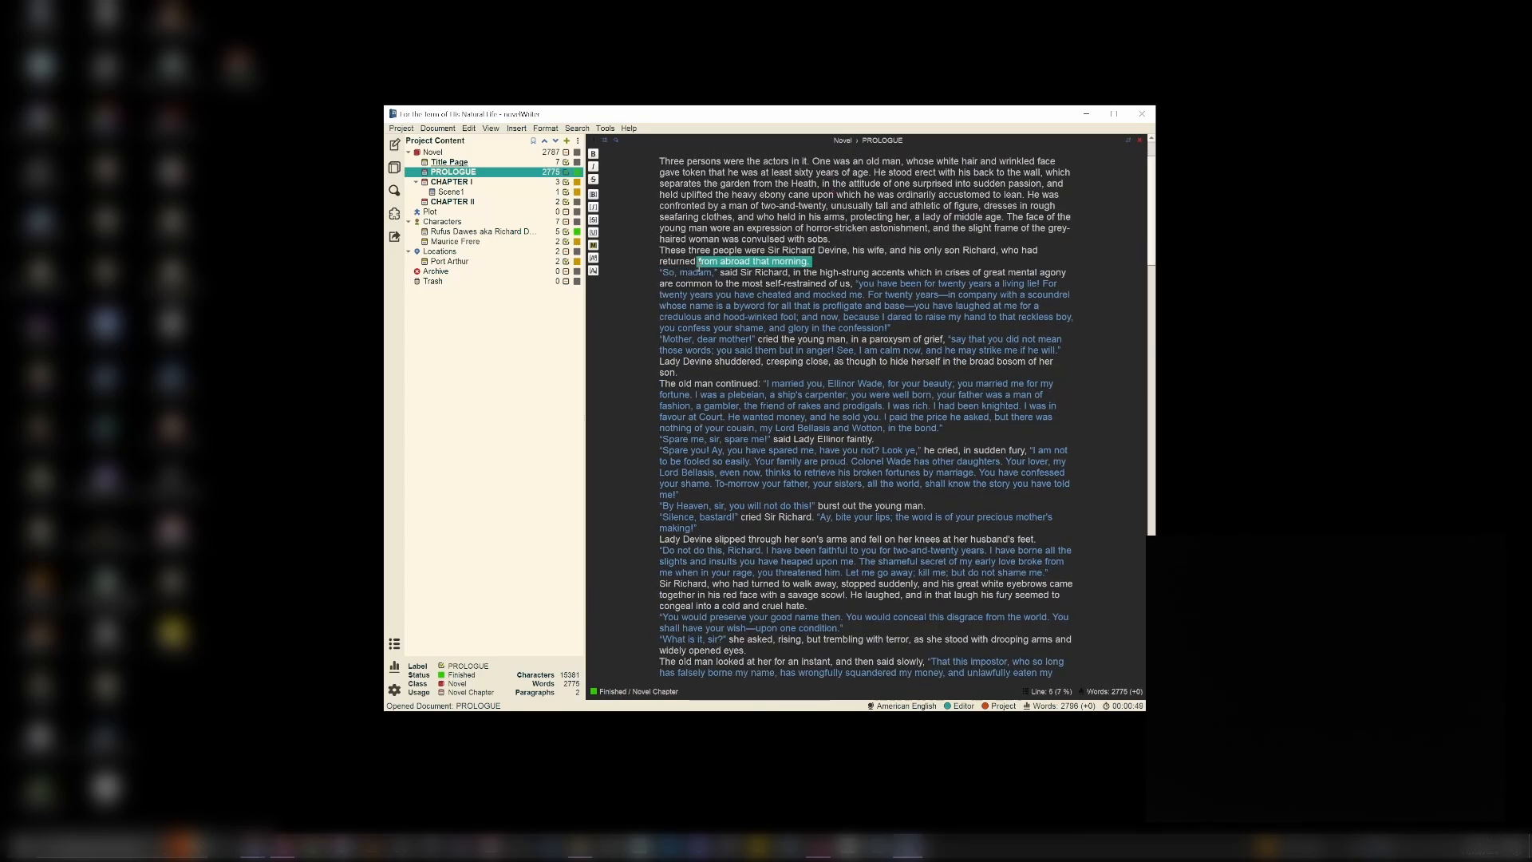
{"action": "left_click", "coordinate": [701, 317]}
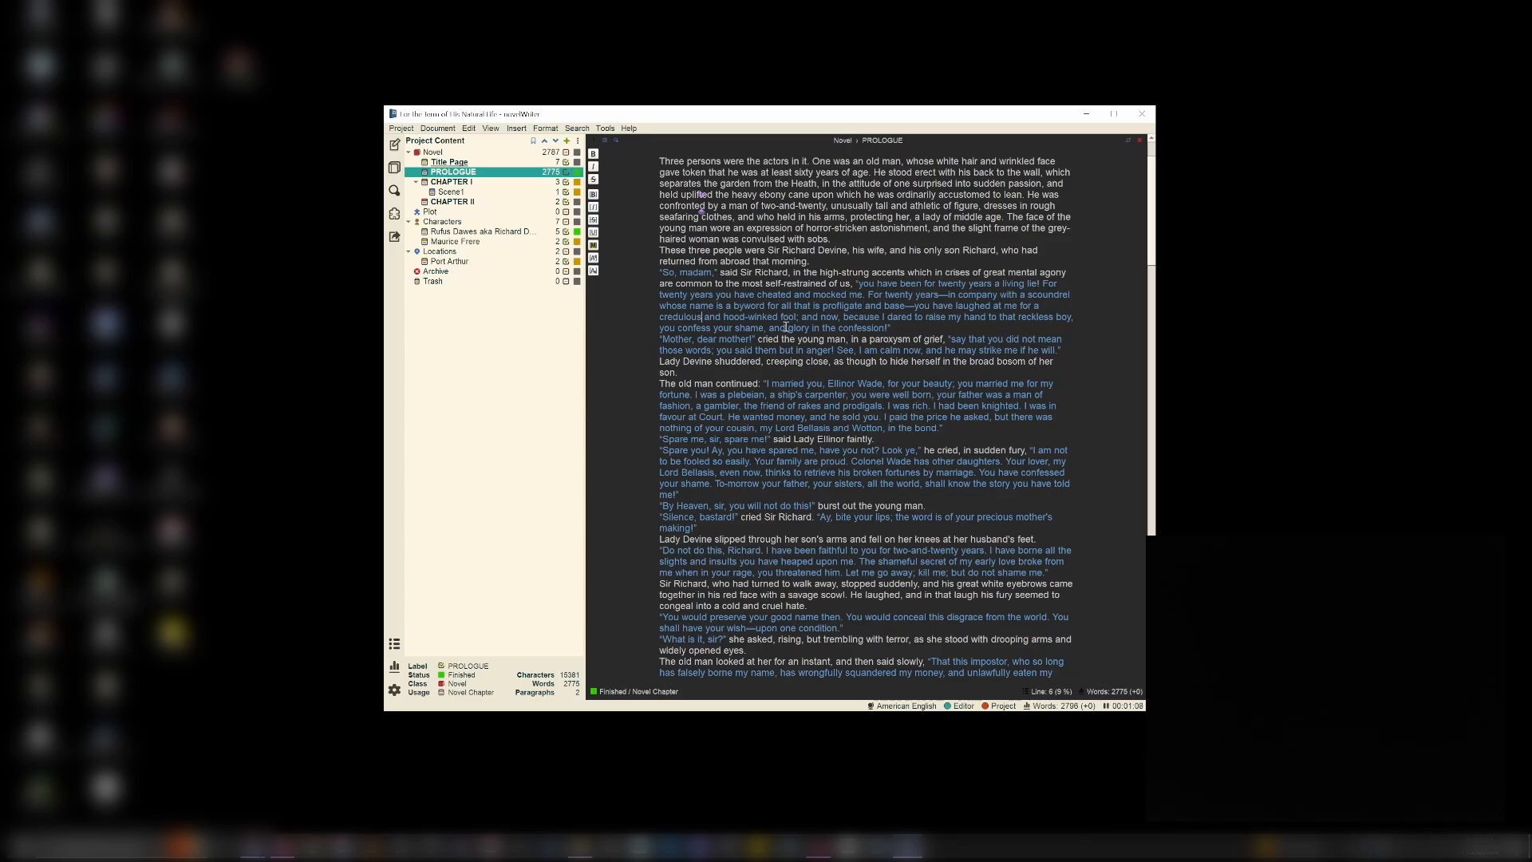
Step: Read through the PROLOGUE text and examine how its quoted dialogue is coloured compared with the narration
{"action": "scroll", "coordinate": [787, 323], "scroll_direction": "down", "scroll_amount": 20}
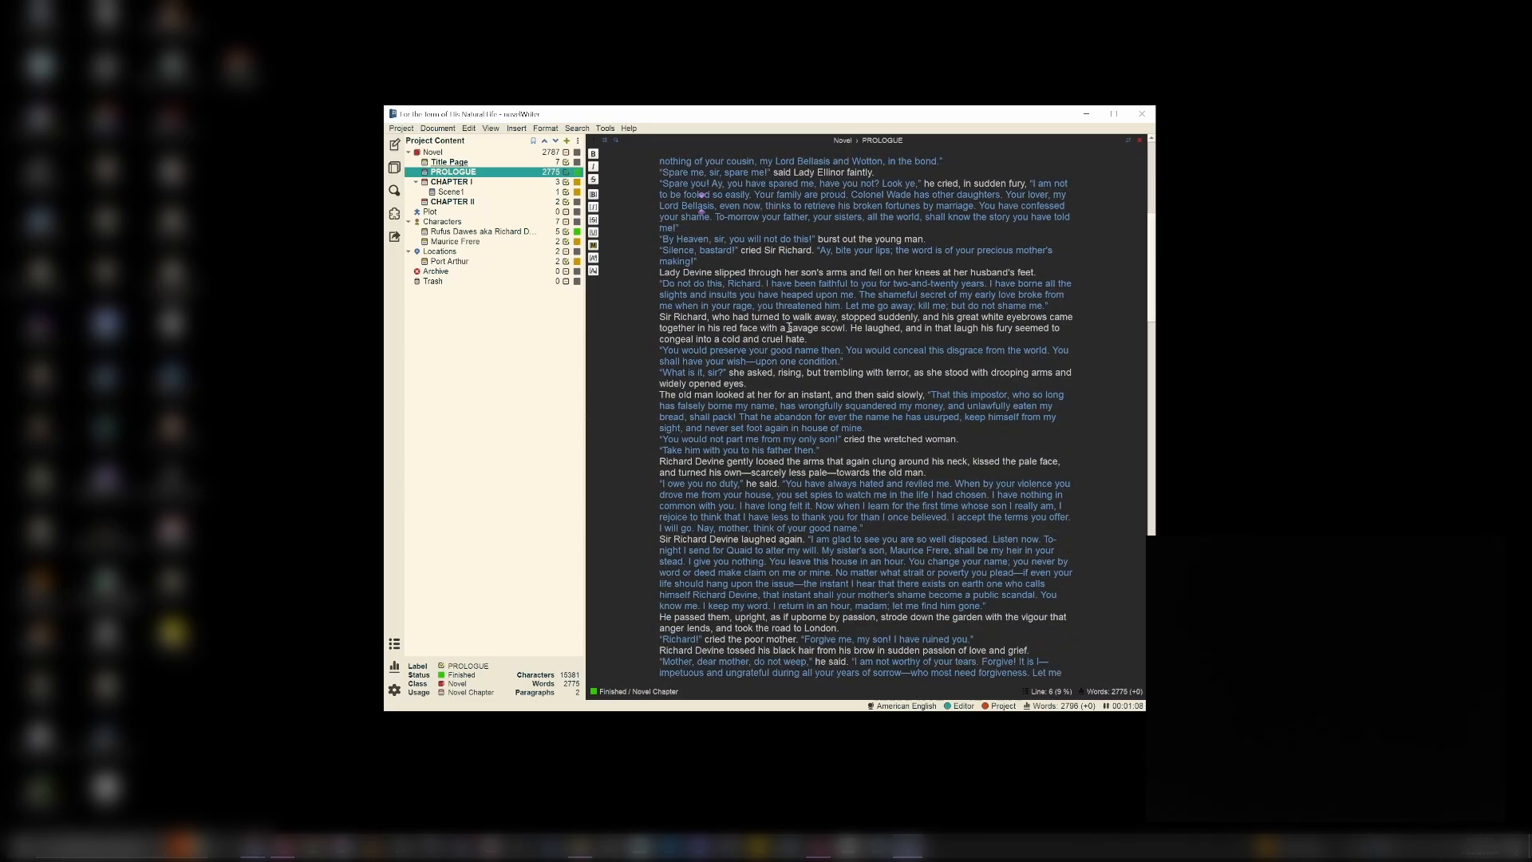
{"action": "scroll", "coordinate": [782, 319], "scroll_direction": "down", "scroll_amount": 15}
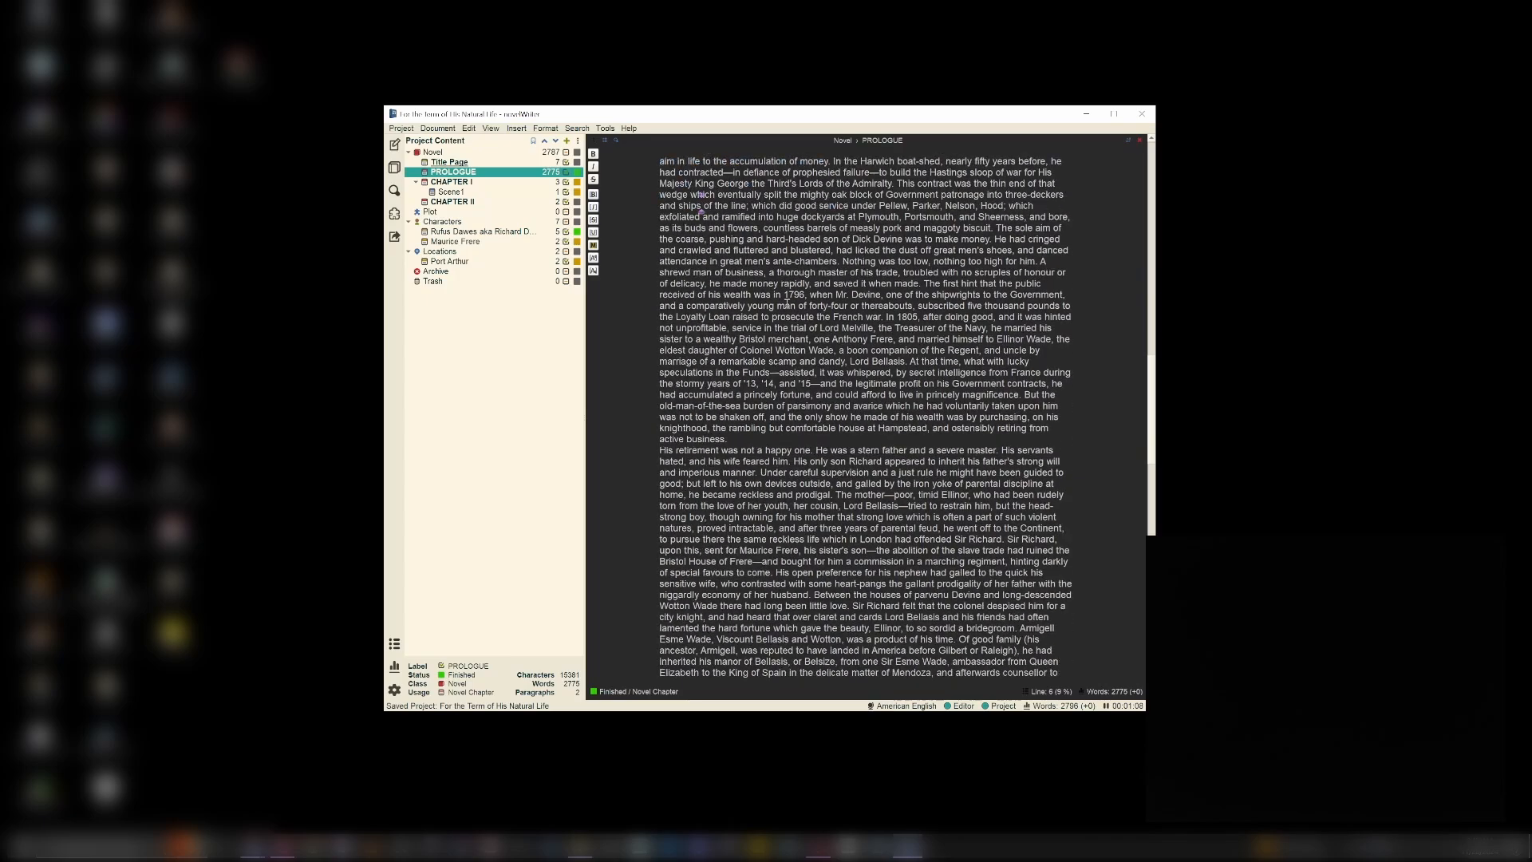
{"action": "scroll", "coordinate": [783, 304], "scroll_direction": "up", "scroll_amount": 20}
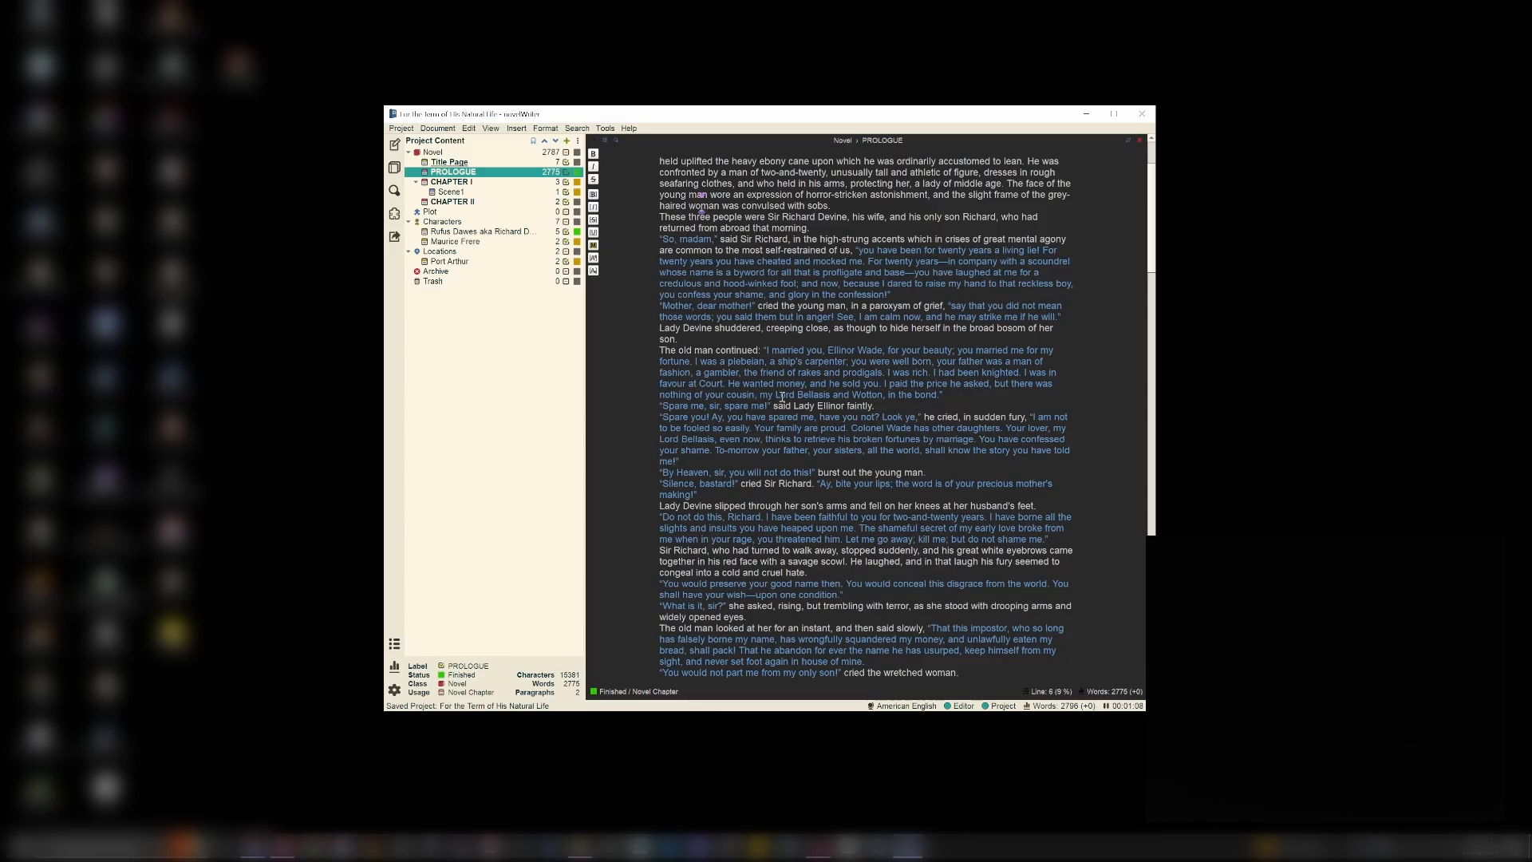
{"action": "scroll", "coordinate": [780, 386], "scroll_direction": "down", "scroll_amount": 7}
{"action": "scroll", "coordinate": [780, 386], "scroll_direction": "down", "scroll_amount": 15}
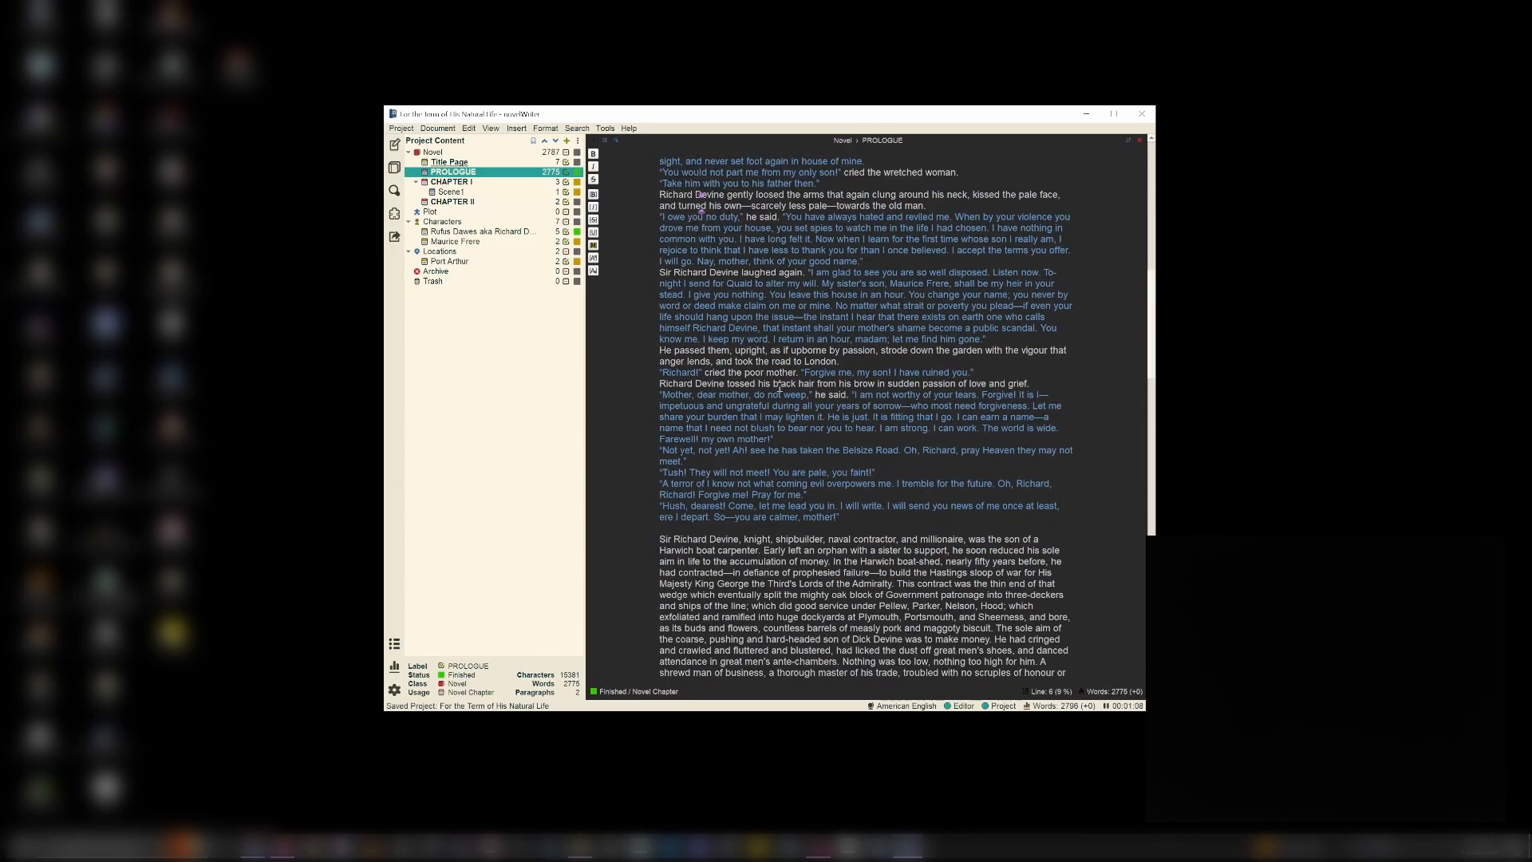
{"action": "scroll", "coordinate": [780, 386], "scroll_direction": "down", "scroll_amount": 6}
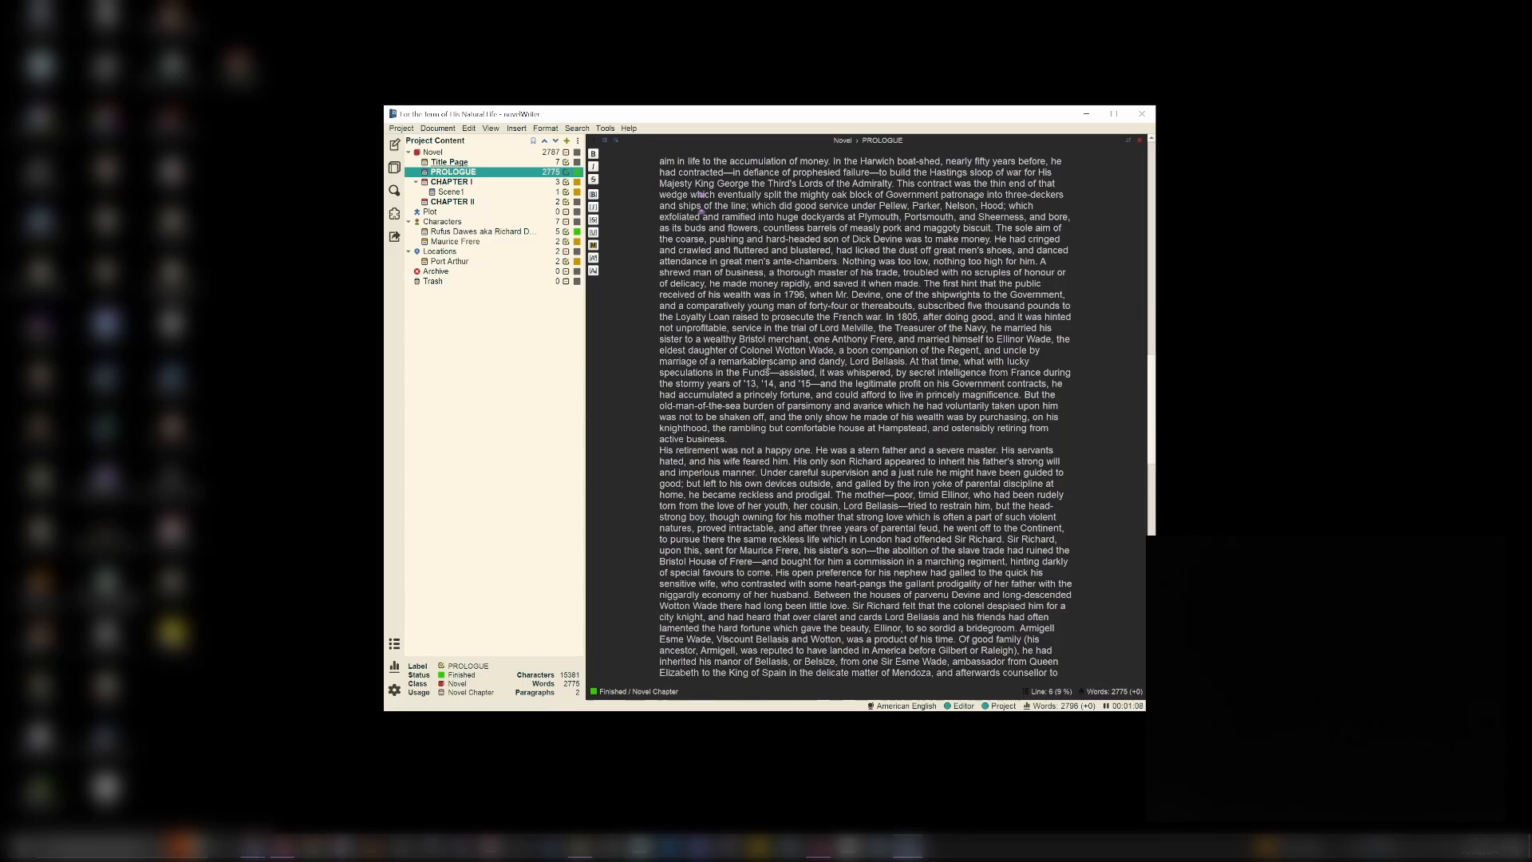
{"action": "scroll", "coordinate": [767, 386], "scroll_direction": "down", "scroll_amount": 5}
{"action": "scroll", "coordinate": [766, 386], "scroll_direction": "down", "scroll_amount": 5}
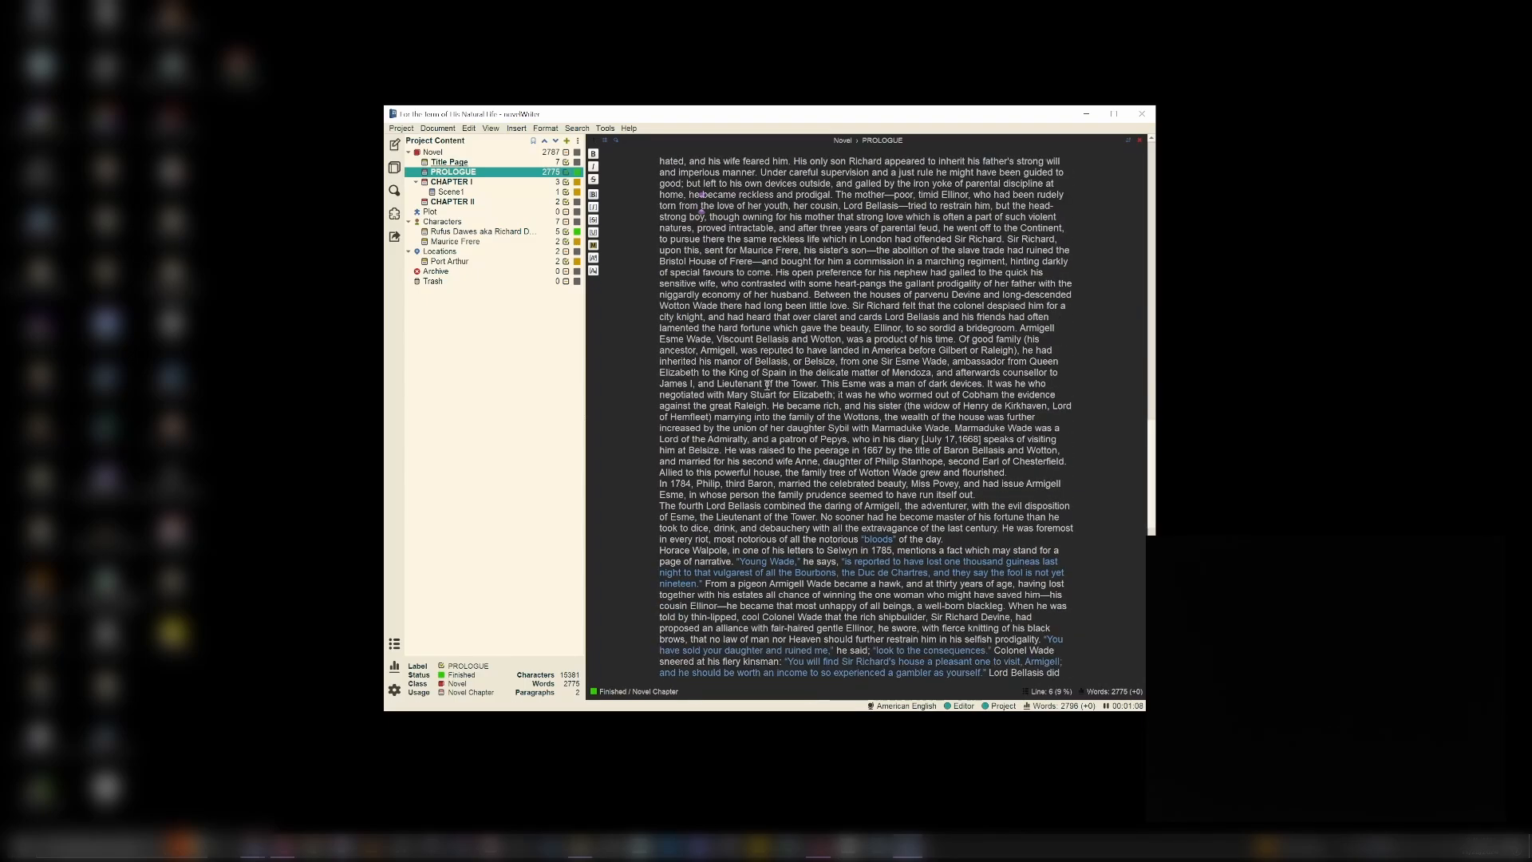
{"action": "scroll", "coordinate": [794, 488], "scroll_direction": "down", "scroll_amount": 3}
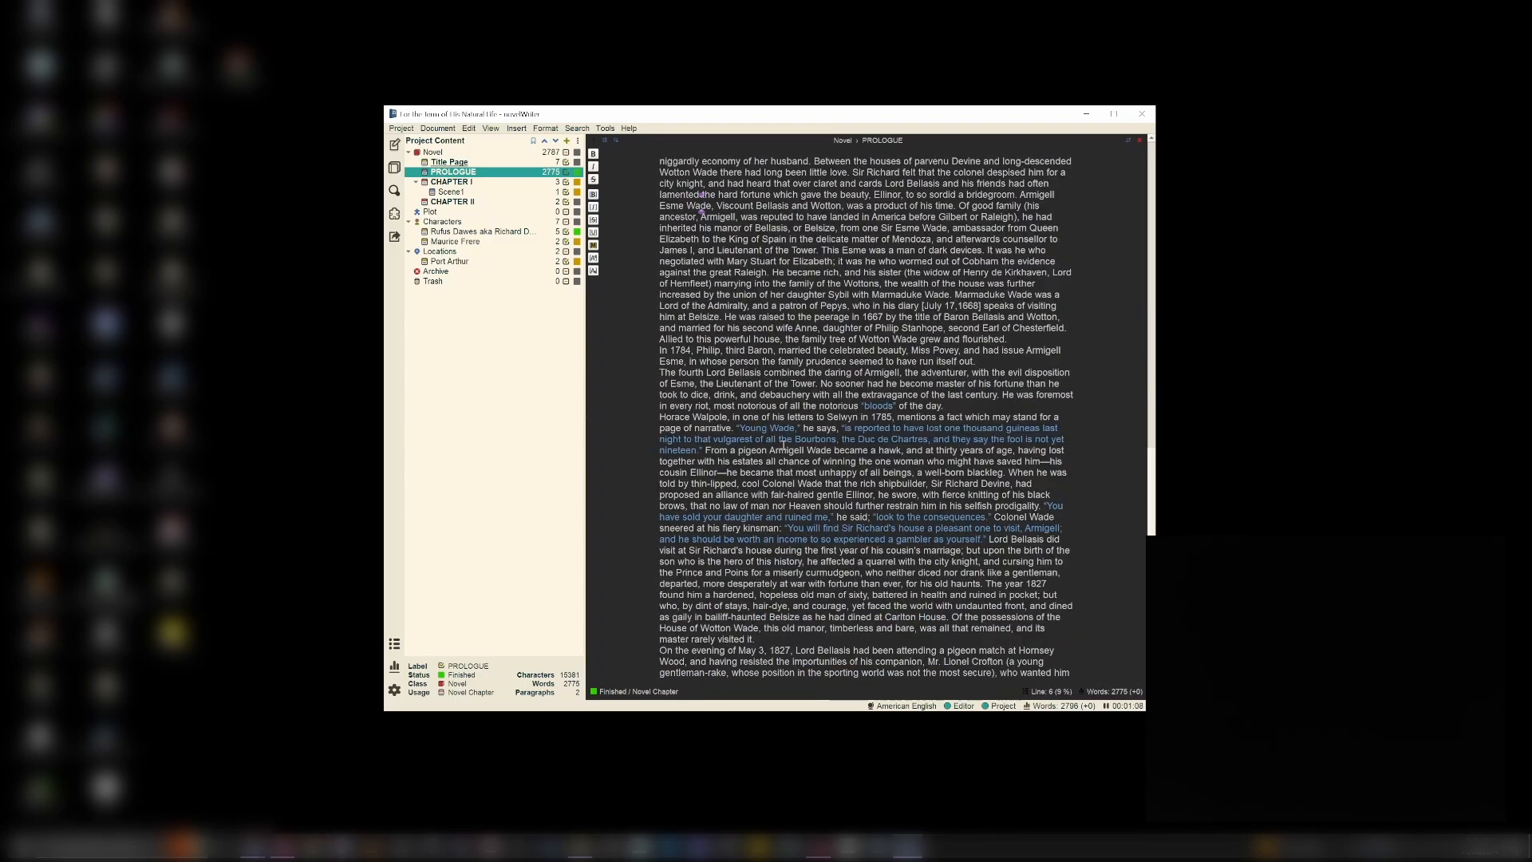
Step: Examine the highlighting of the quoted word "bloods" in the paragraph about the fourth Lord Bellasis
{"action": "left_click_drag", "start_coordinate": [862, 406], "coordinate": [943, 406]}
{"action": "left_click", "coordinate": [857, 405]}
{"action": "left_click", "coordinate": [897, 396]}
{"action": "left_click", "coordinate": [859, 395]}
{"action": "scroll", "coordinate": [783, 401], "scroll_direction": "down", "scroll_amount": 3}
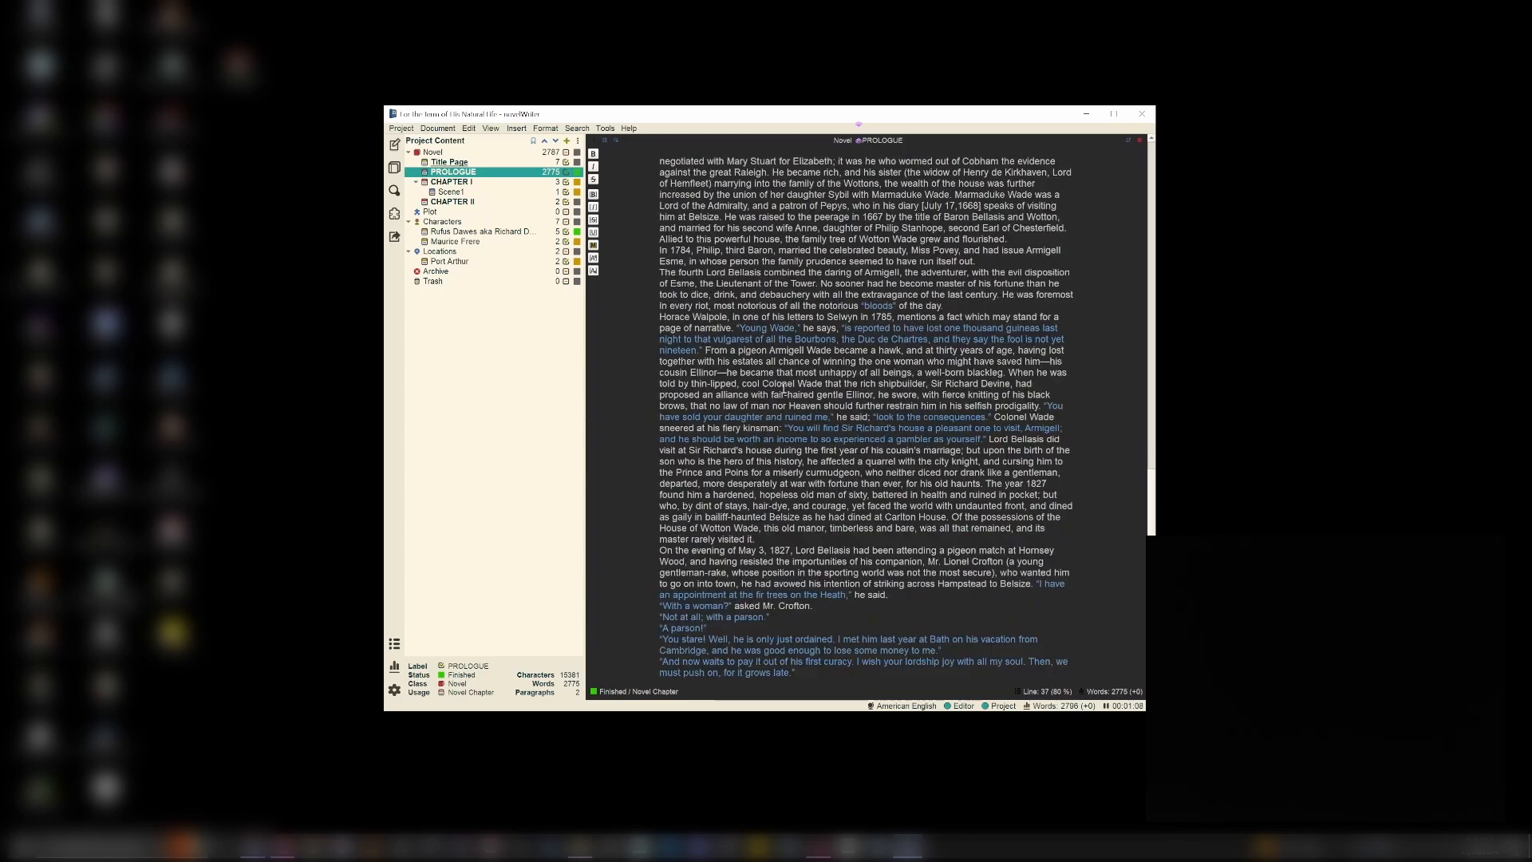
{"action": "scroll", "coordinate": [721, 327], "scroll_direction": "up", "scroll_amount": 1}
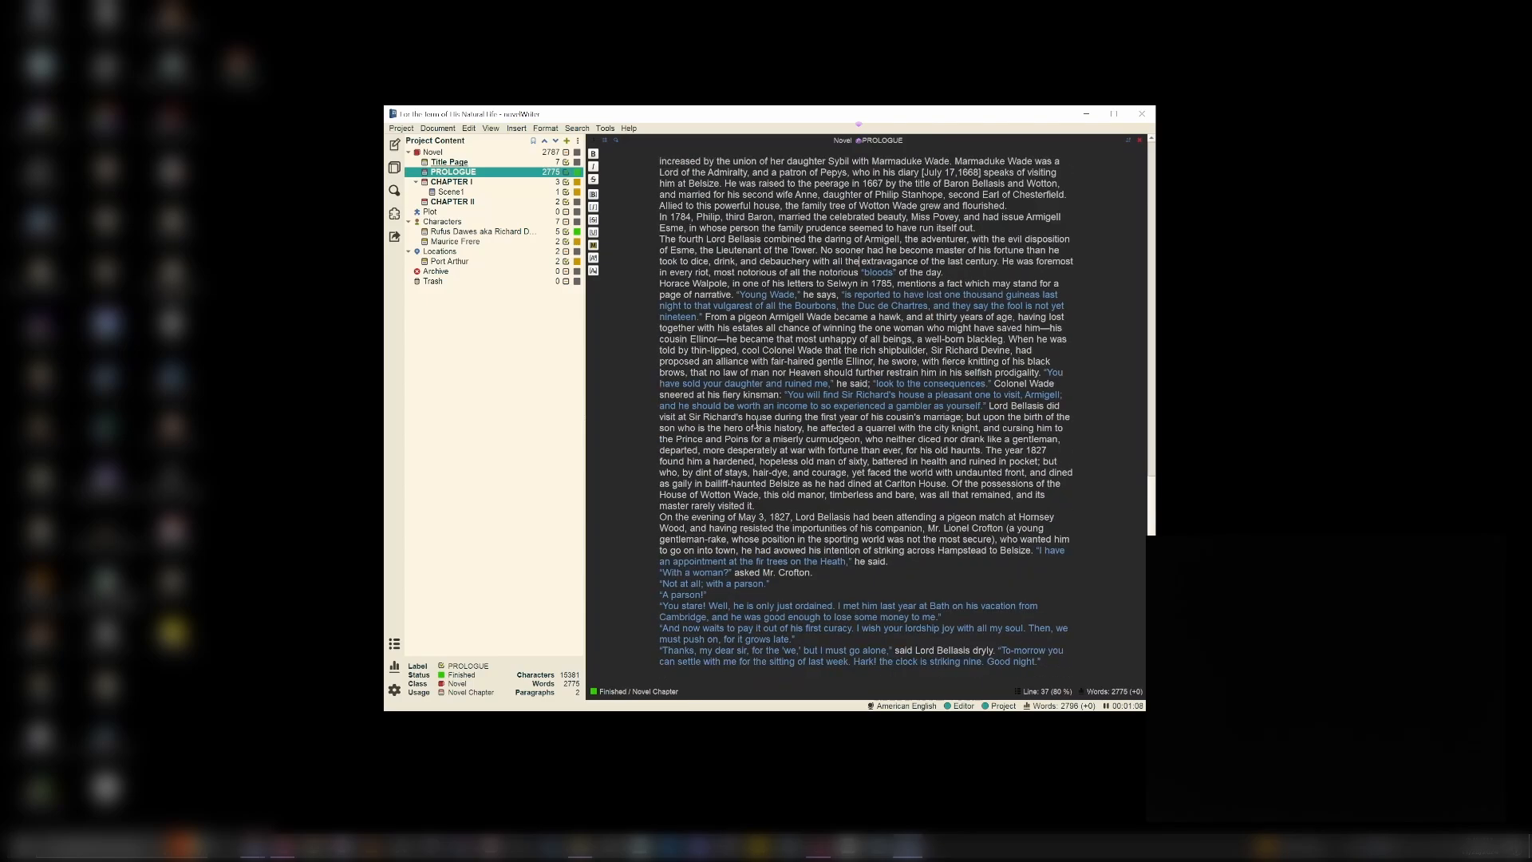
Step: View the Text Highlighting preferences, including the quote styles available for highlighting dialog
{"action": "left_click", "coordinate": [605, 128]}
{"action": "left_click", "coordinate": [619, 252]}
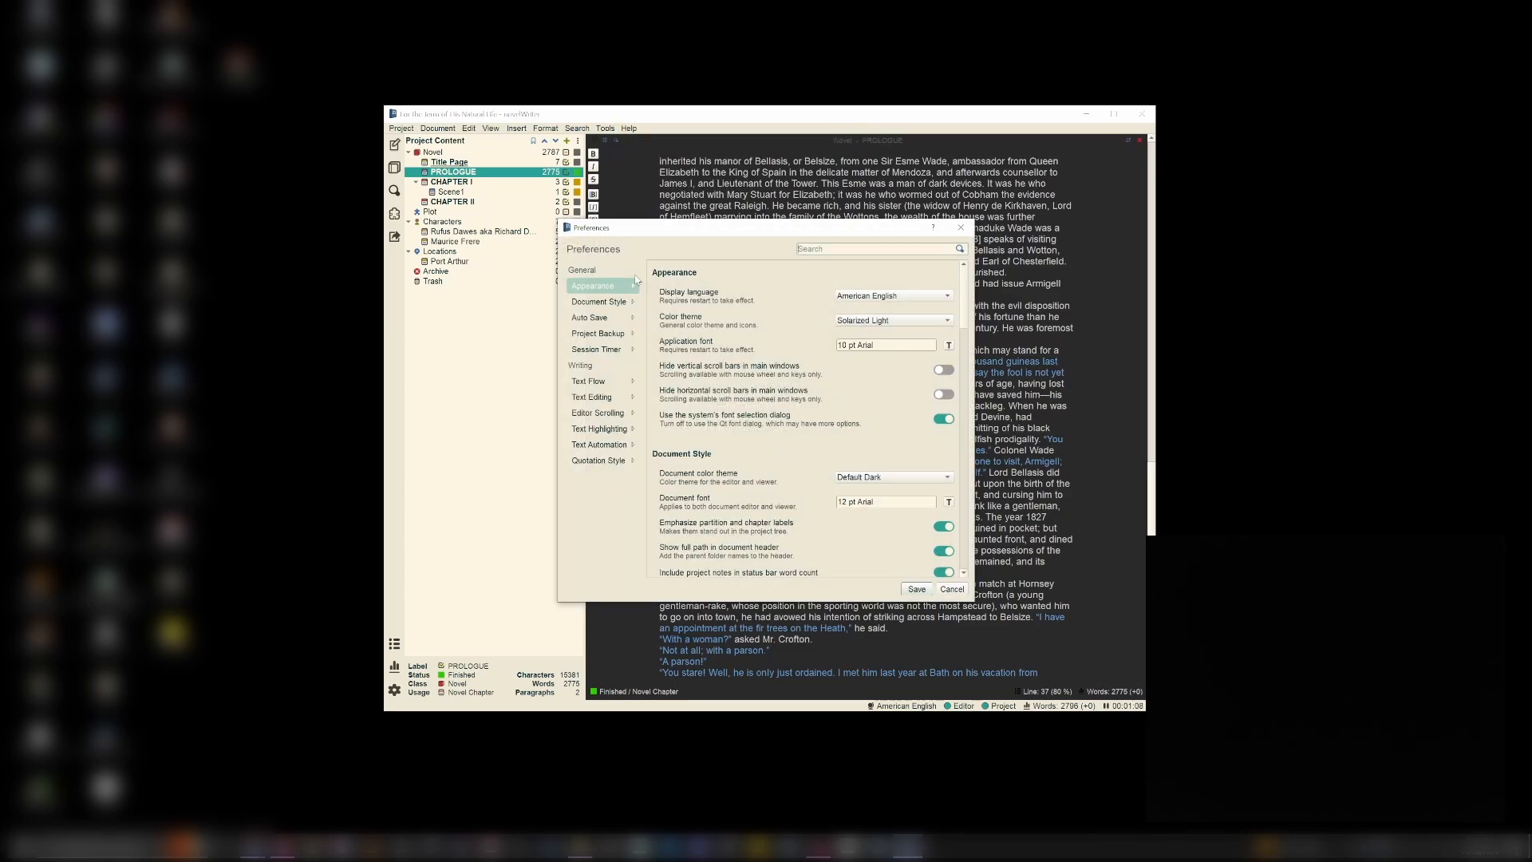
{"action": "scroll", "coordinate": [727, 368], "scroll_direction": "down", "scroll_amount": 10}
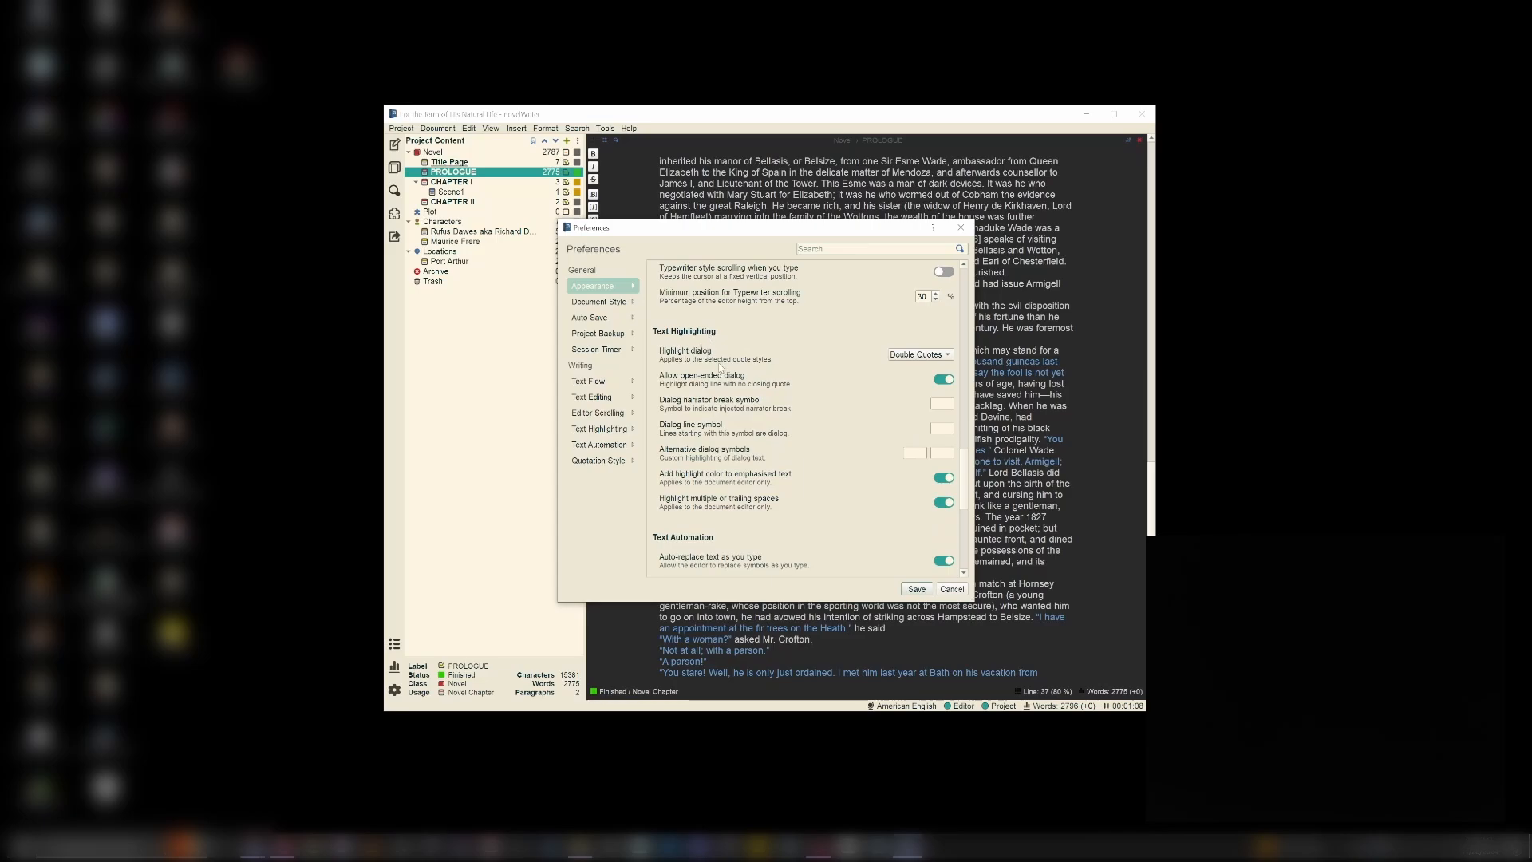
{"action": "left_click", "coordinate": [913, 356]}
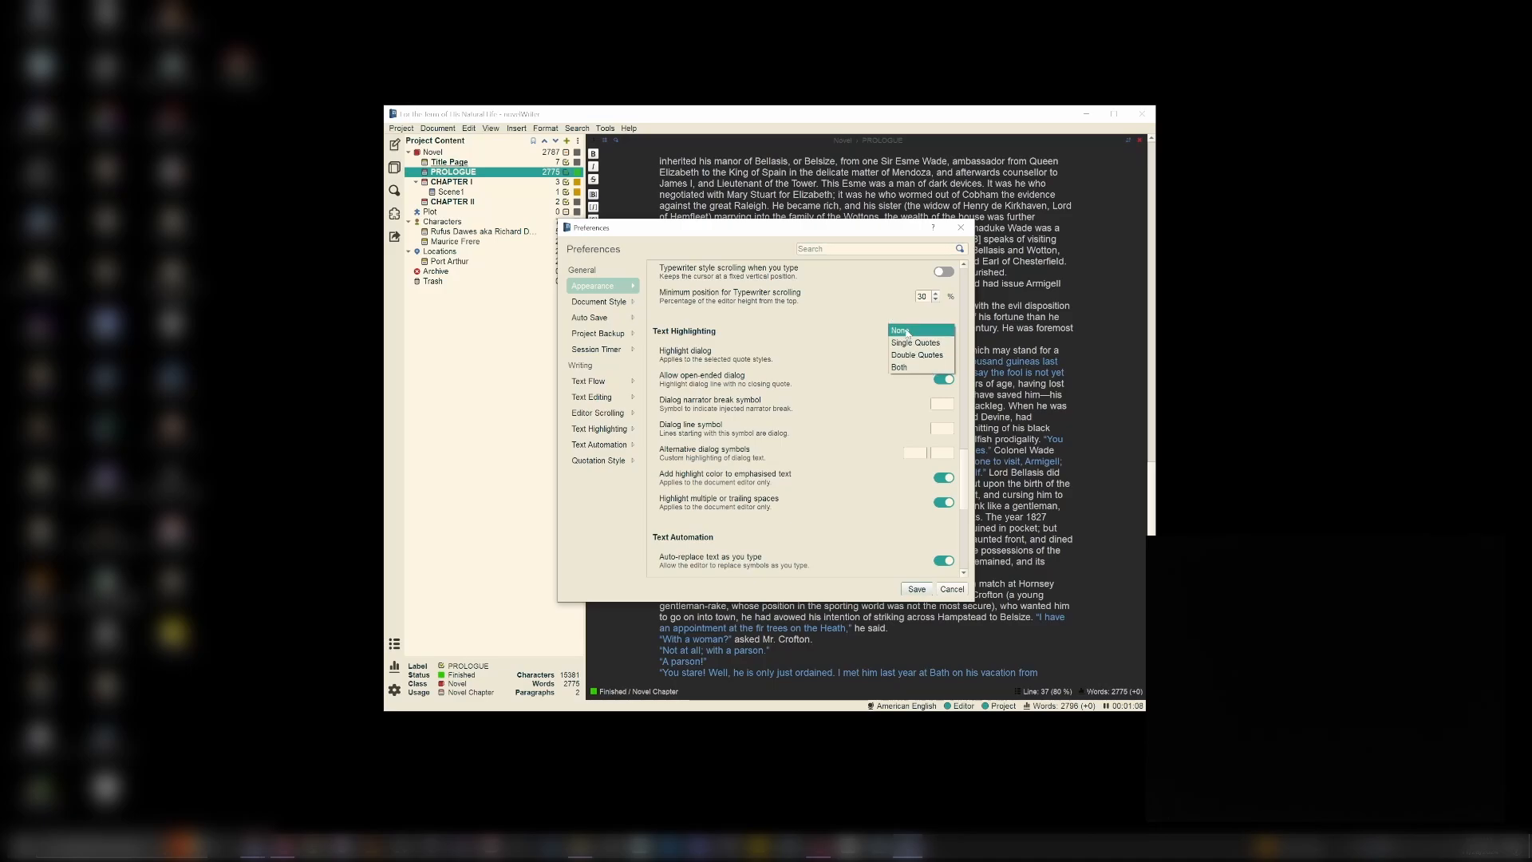
{"action": "scroll", "coordinate": [721, 358], "scroll_direction": "down", "scroll_amount": 1}
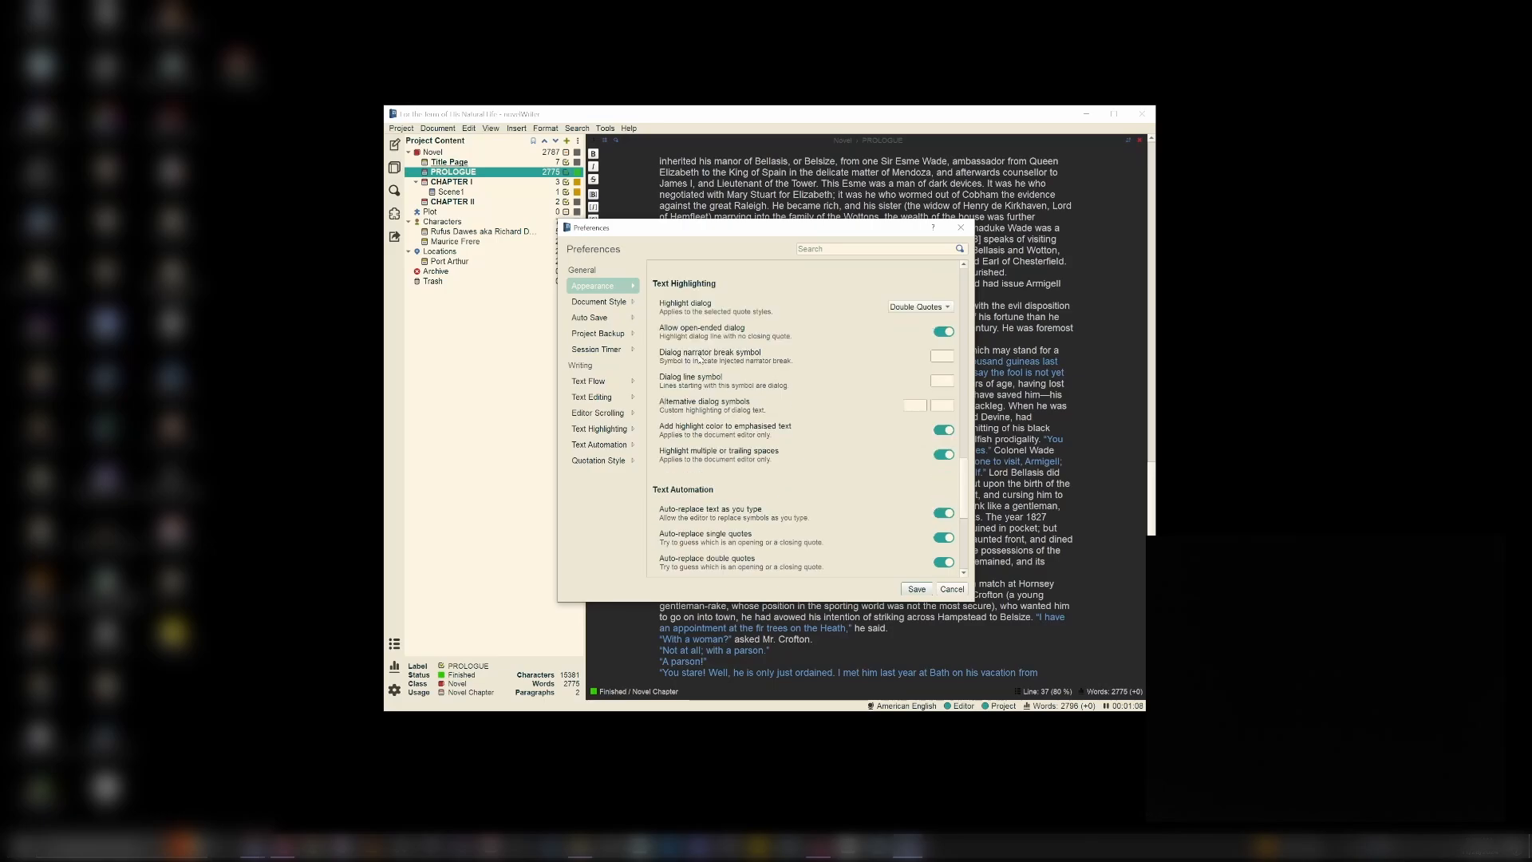
Step: Set the alternative dialog symbols to 「 and 」, save the preferences, and add 「こんにちは」 at the end of the PROLOGUE
{"action": "left_click", "coordinate": [946, 356]}
{"action": "left_click", "coordinate": [941, 405]}
{"action": "type", "text": "」"}
{"action": "left_click", "coordinate": [915, 589]}
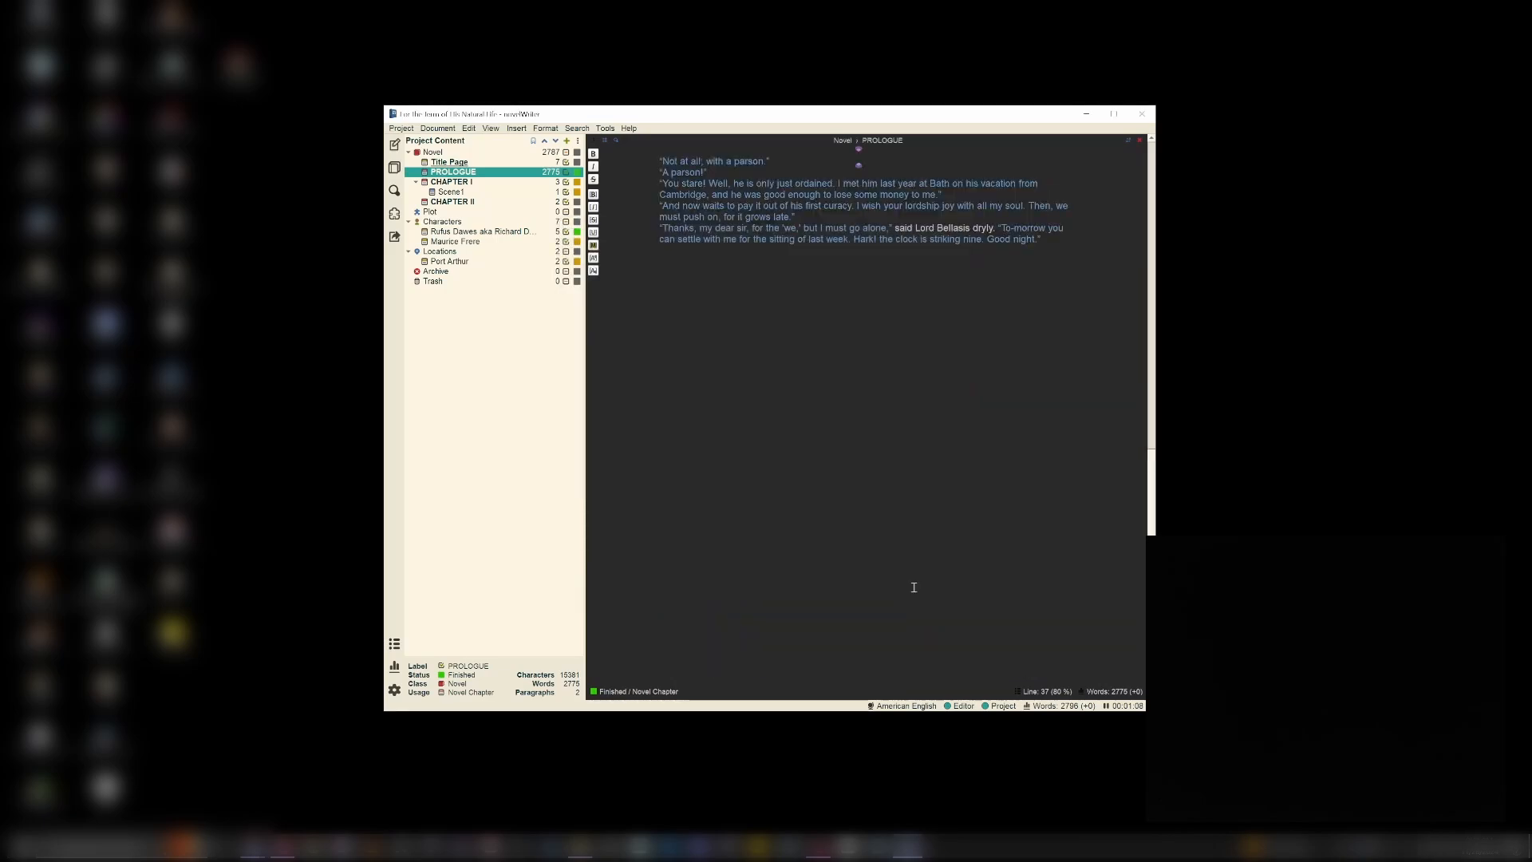
{"action": "left_click", "coordinate": [918, 510]}
{"action": "type", "text": "「こんにちは」"}
Step: Review the preferences from Auto Save, Project Backup and Session Timer through Text Flow, Text Editing and Text Highlighting
{"action": "left_click", "coordinate": [606, 129]}
{"action": "left_click", "coordinate": [625, 252]}
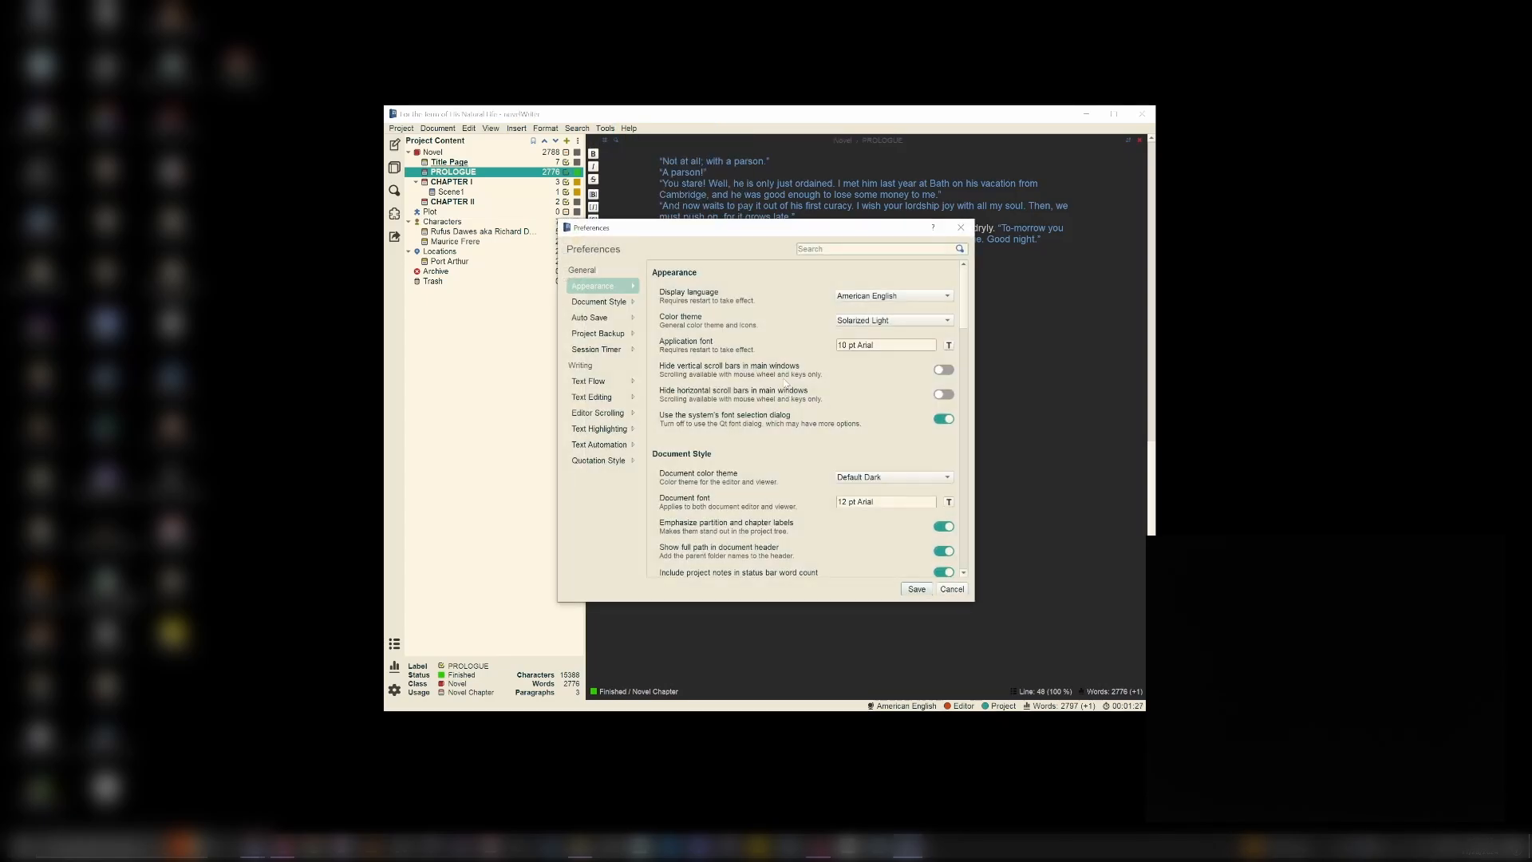
{"action": "scroll", "coordinate": [716, 373], "scroll_direction": "down", "scroll_amount": 10}
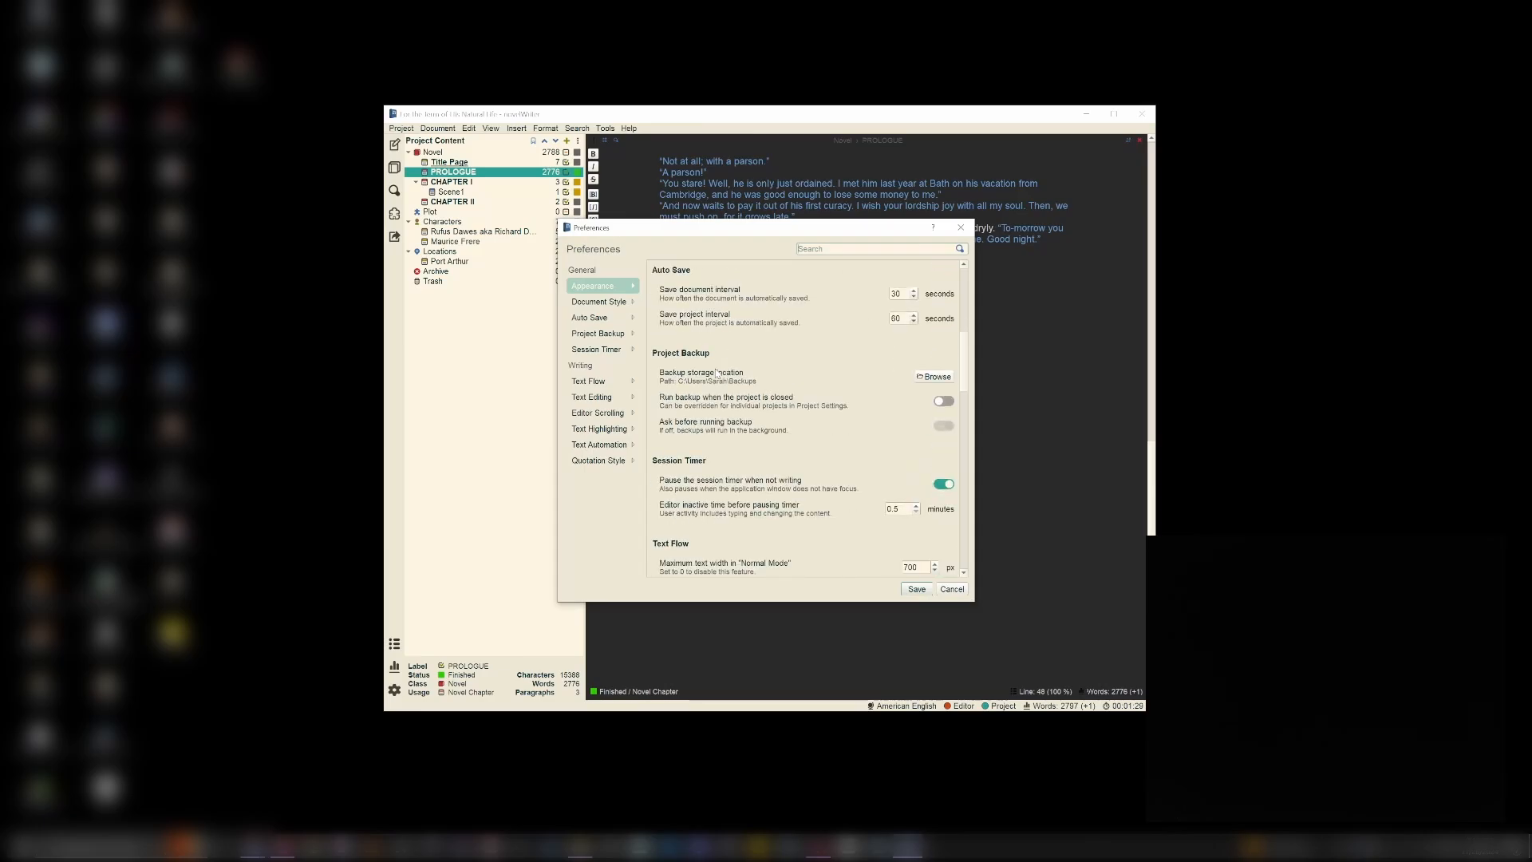
{"action": "scroll", "coordinate": [716, 373], "scroll_direction": "down", "scroll_amount": 2}
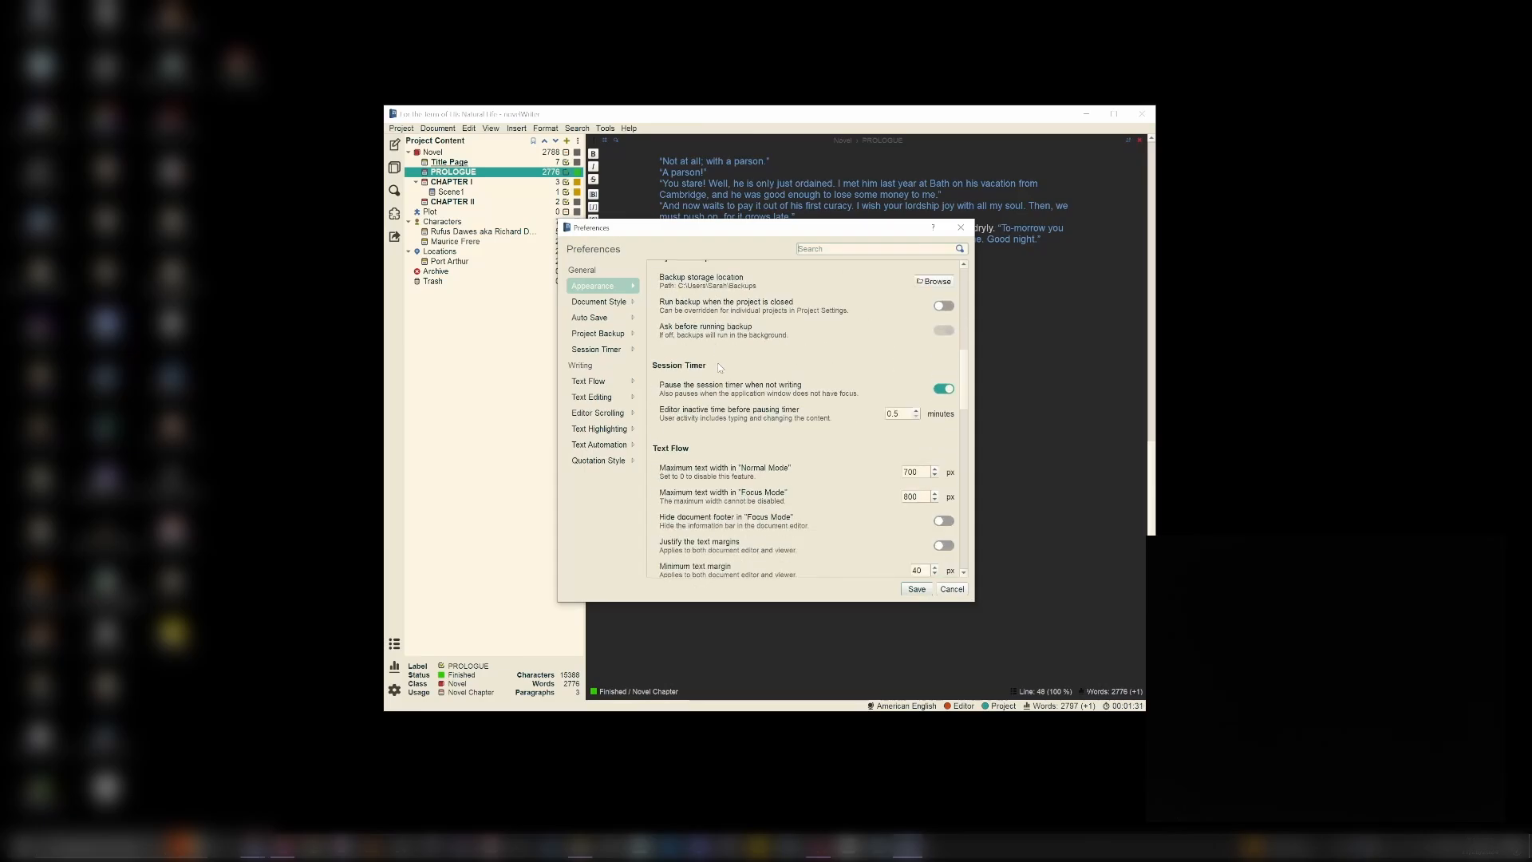
{"action": "scroll", "coordinate": [721, 368], "scroll_direction": "down", "scroll_amount": 7}
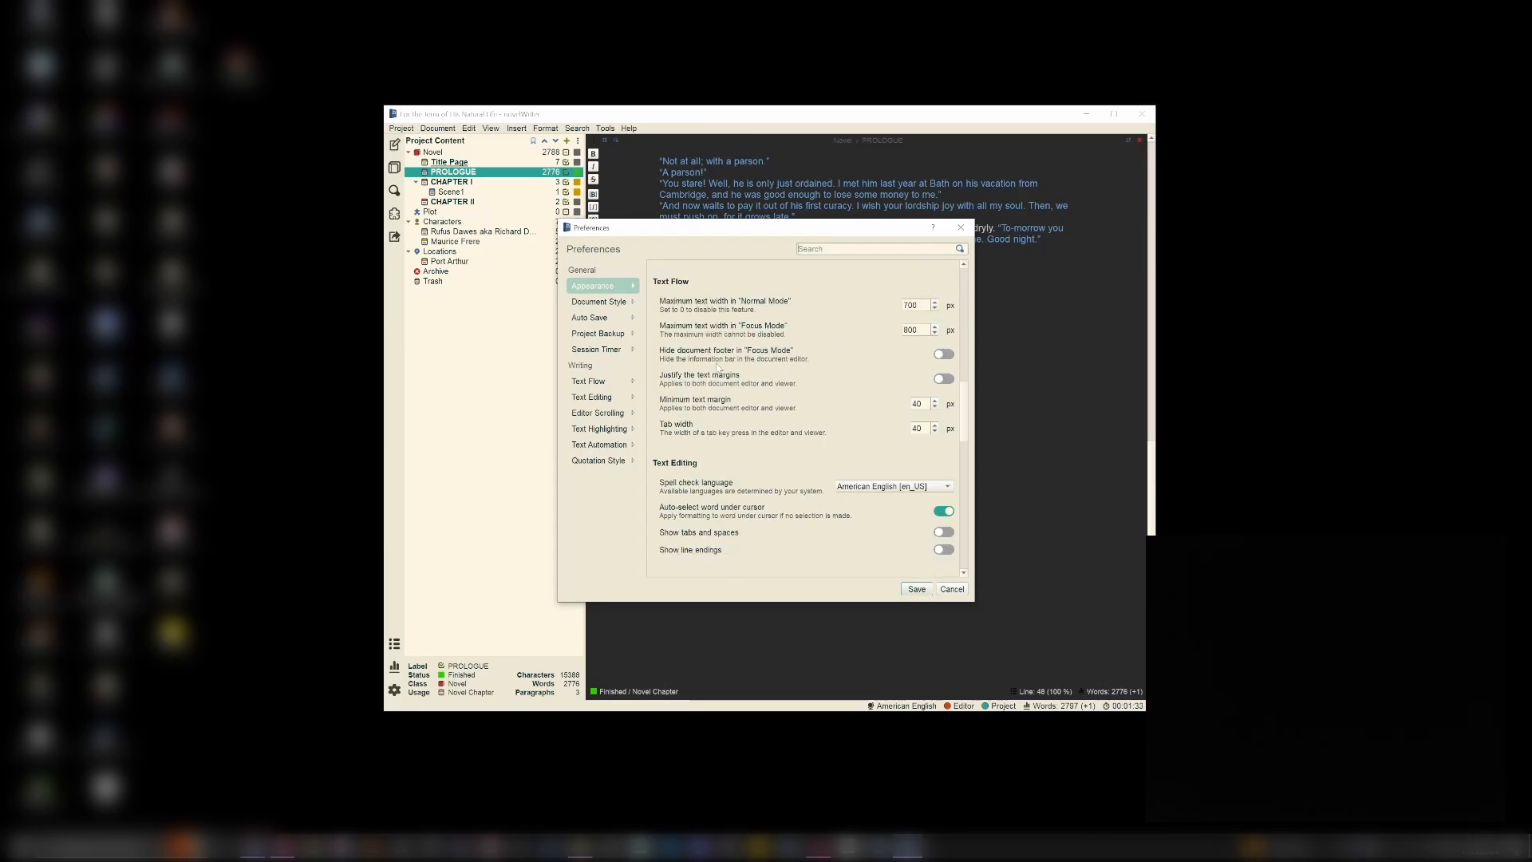
{"action": "scroll", "coordinate": [717, 368], "scroll_direction": "down", "scroll_amount": 11}
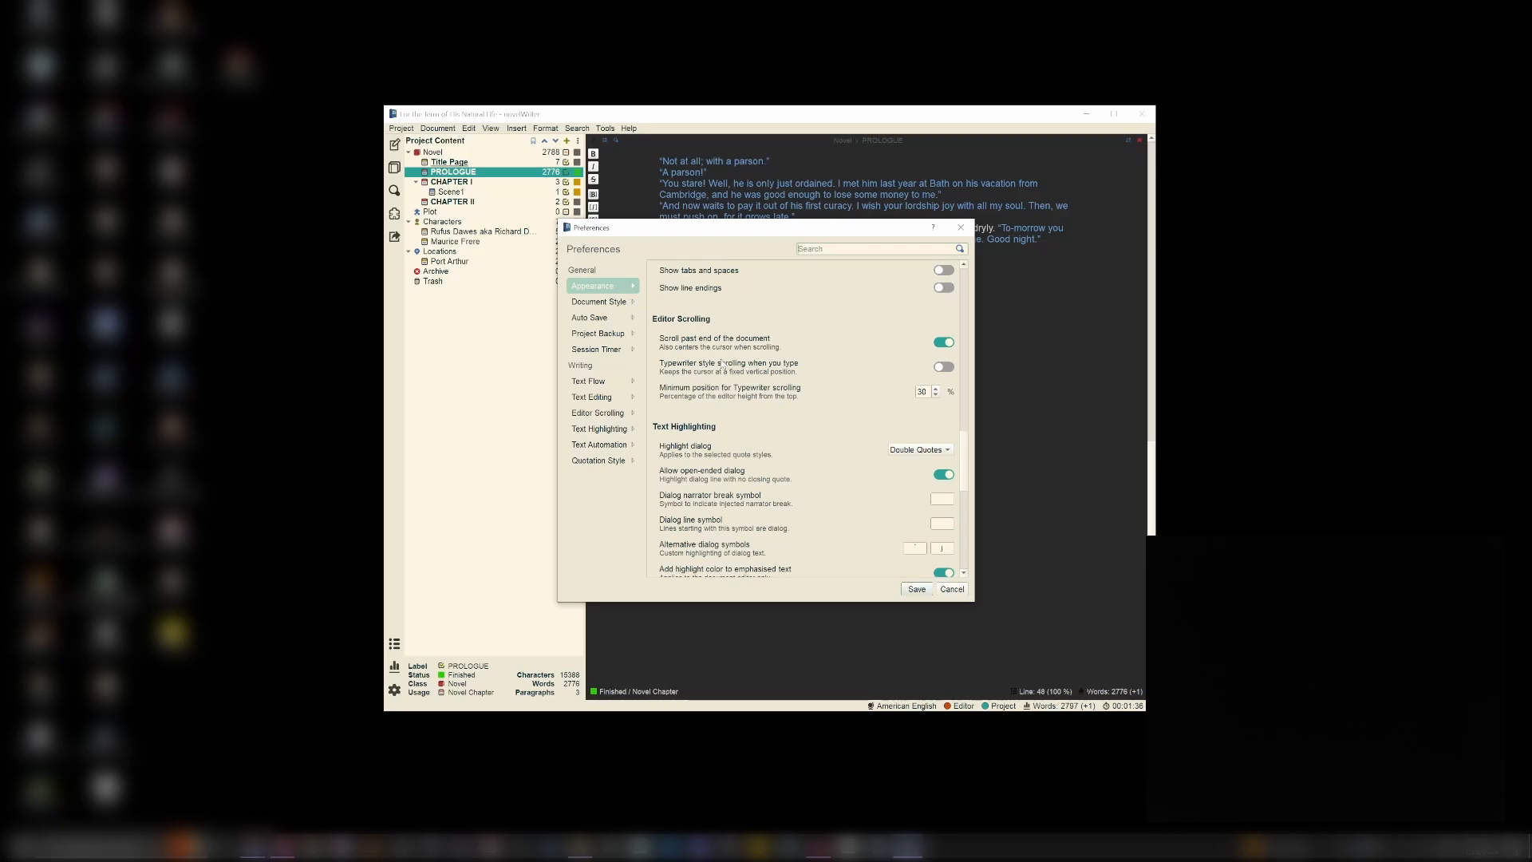
{"action": "scroll", "coordinate": [722, 365], "scroll_direction": "down", "scroll_amount": 3}
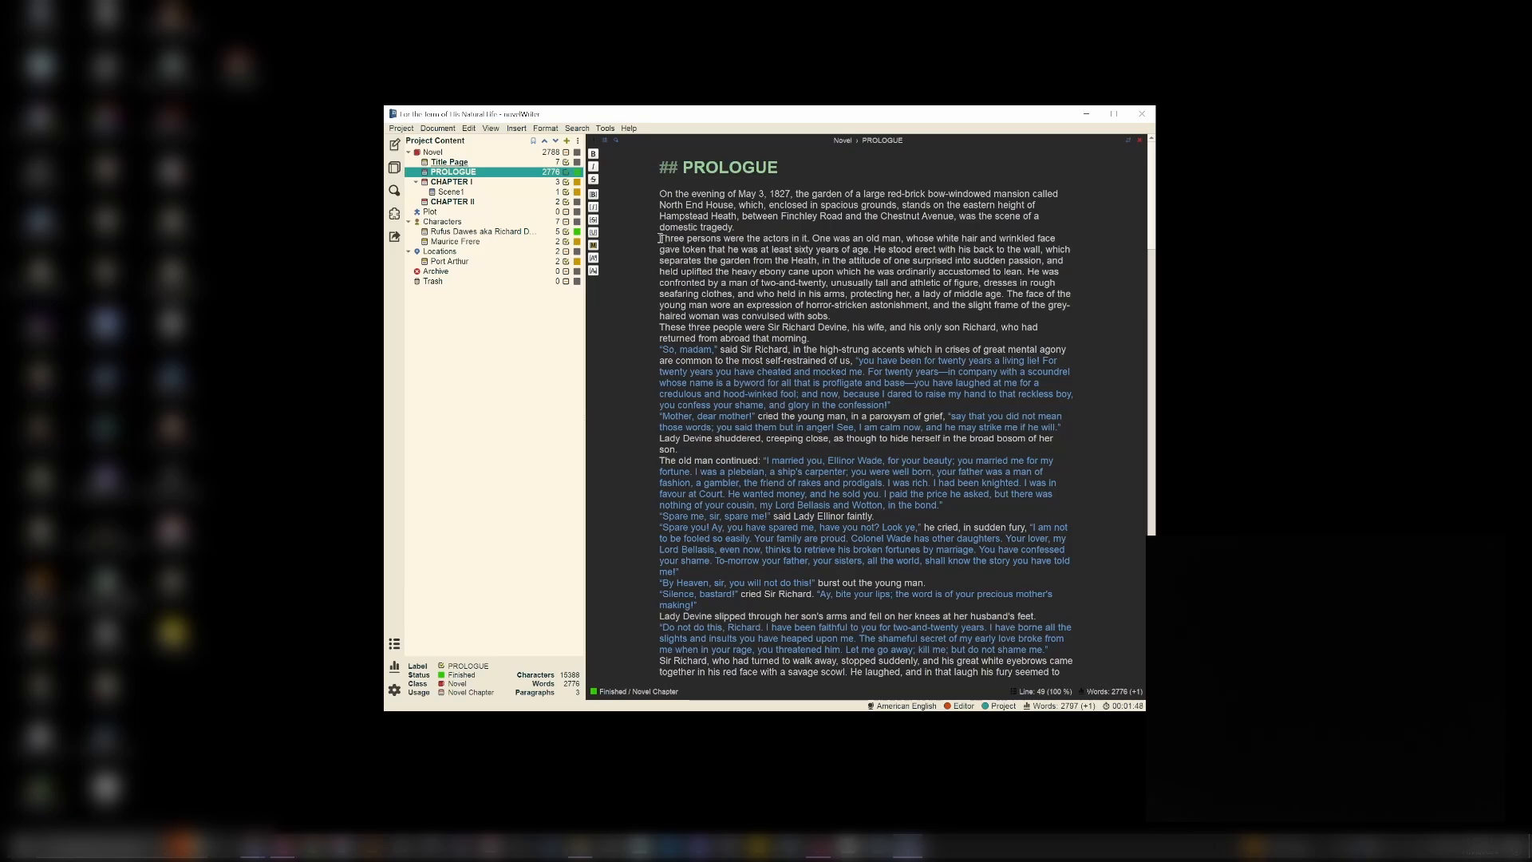
Step: Make the sentence "Three persons were the actors in it." bold and examine its formatting markers
{"action": "left_click_drag", "start_coordinate": [659, 239], "coordinate": [810, 240]}
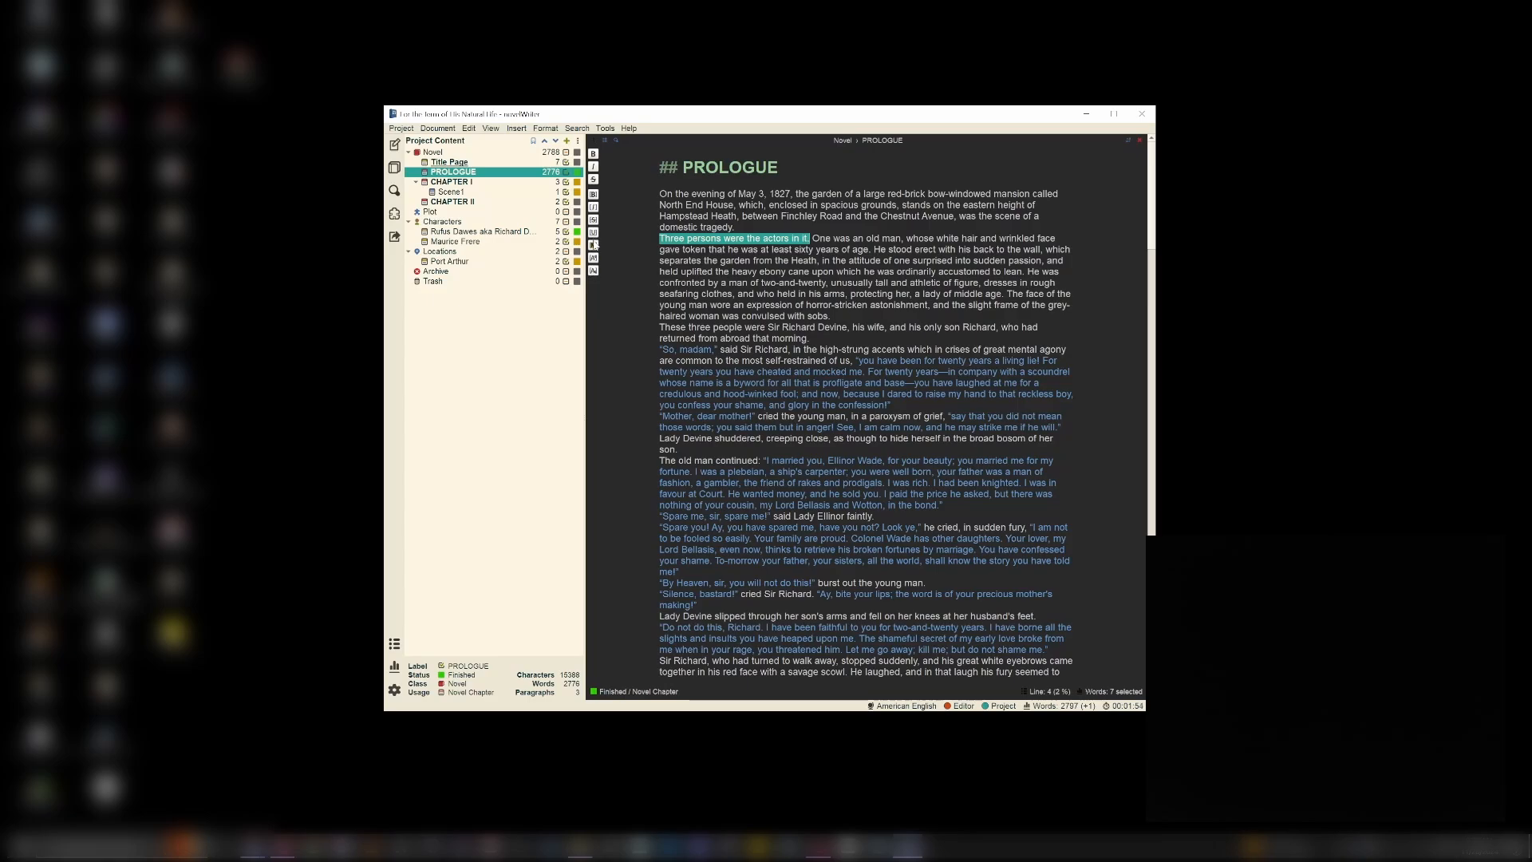
{"action": "left_click", "coordinate": [593, 155]}
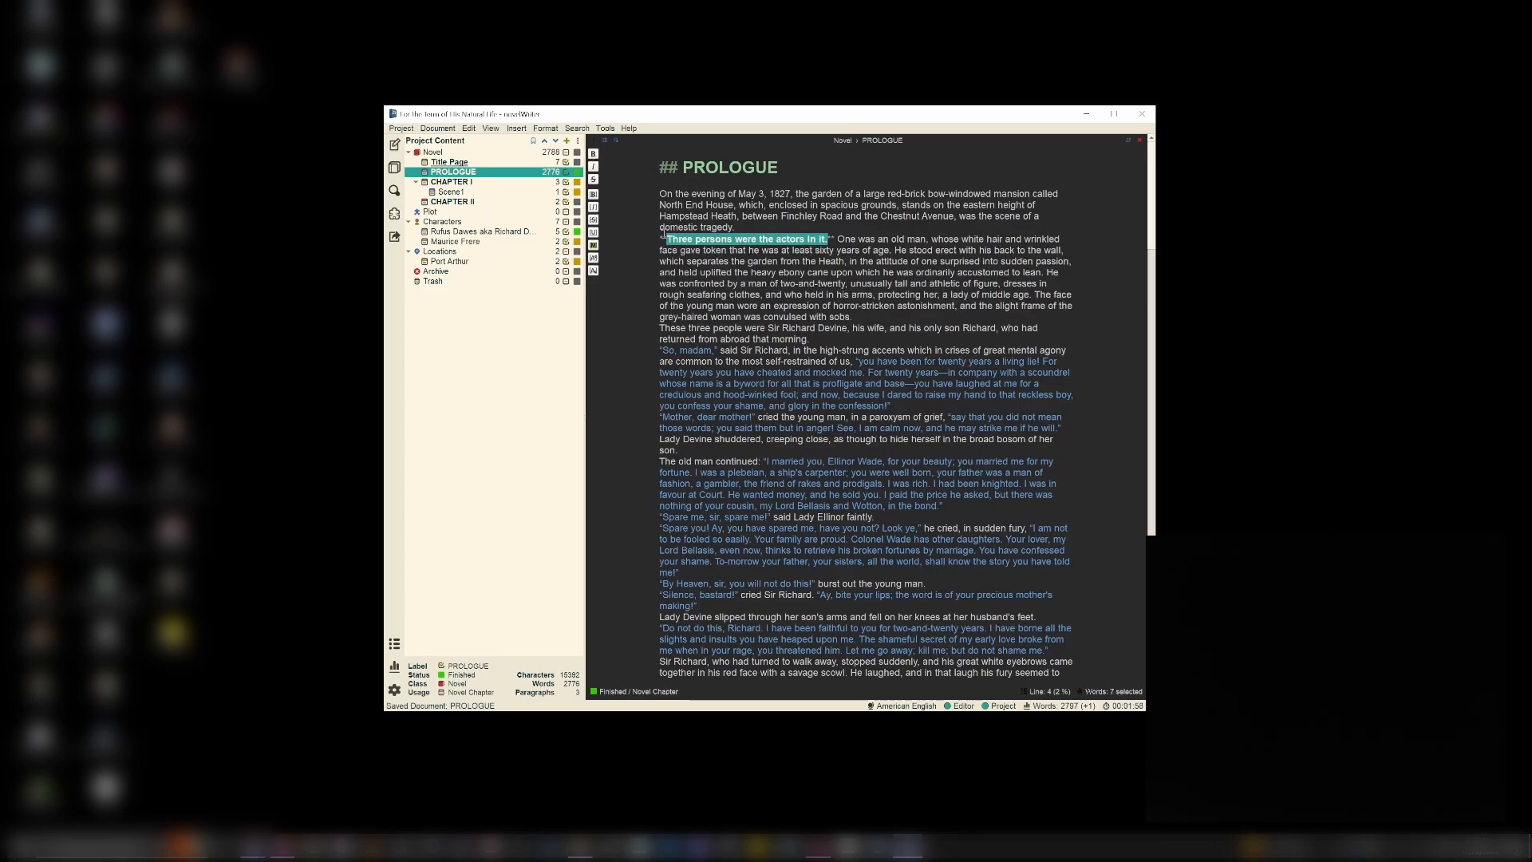
{"action": "left_click", "coordinate": [824, 274]}
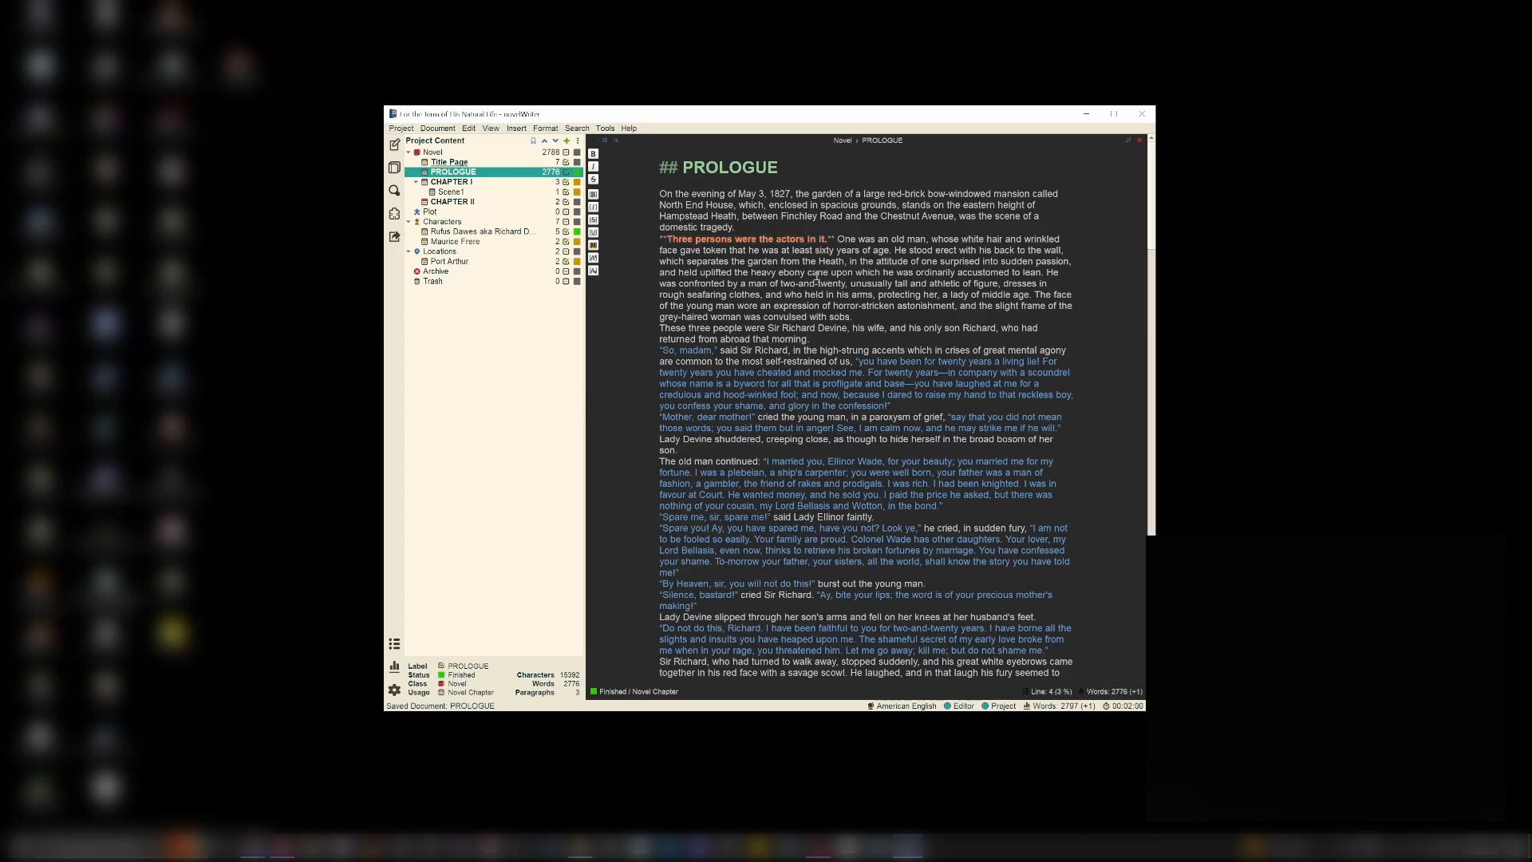
{"action": "left_click", "coordinate": [832, 239]}
{"action": "left_click_drag", "start_coordinate": [833, 238], "coordinate": [667, 239]}
{"action": "left_click", "coordinate": [808, 242]}
Step: Italicize the phrase "Heath, in the attitude of one surprised into sudden passion" in the second paragraph
{"action": "left_click_drag", "start_coordinate": [819, 261], "coordinate": [1069, 262]}
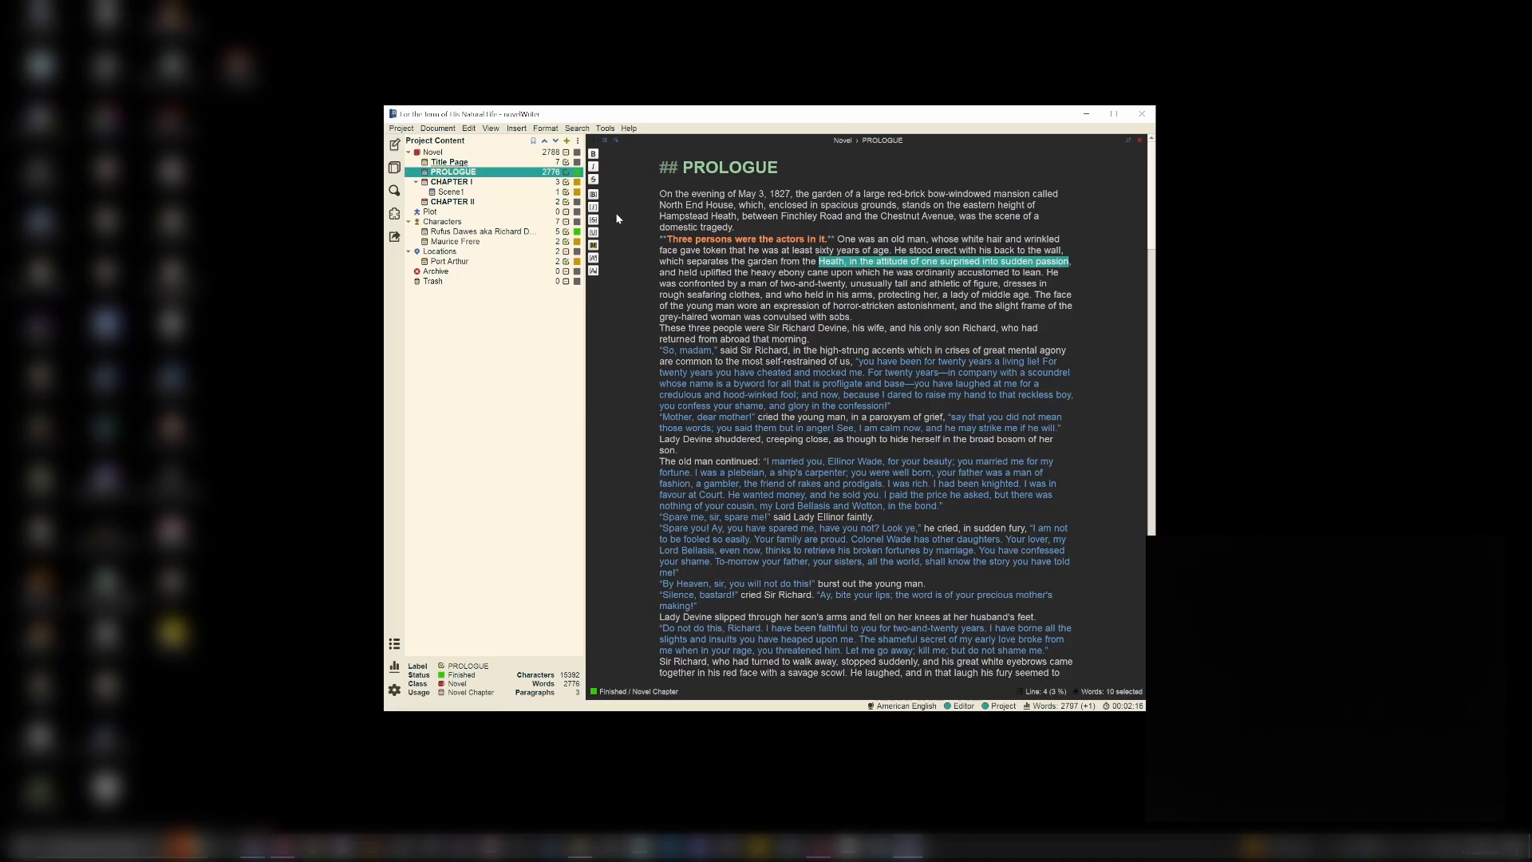
{"action": "left_click", "coordinate": [593, 166]}
{"action": "left_click", "coordinate": [816, 271]}
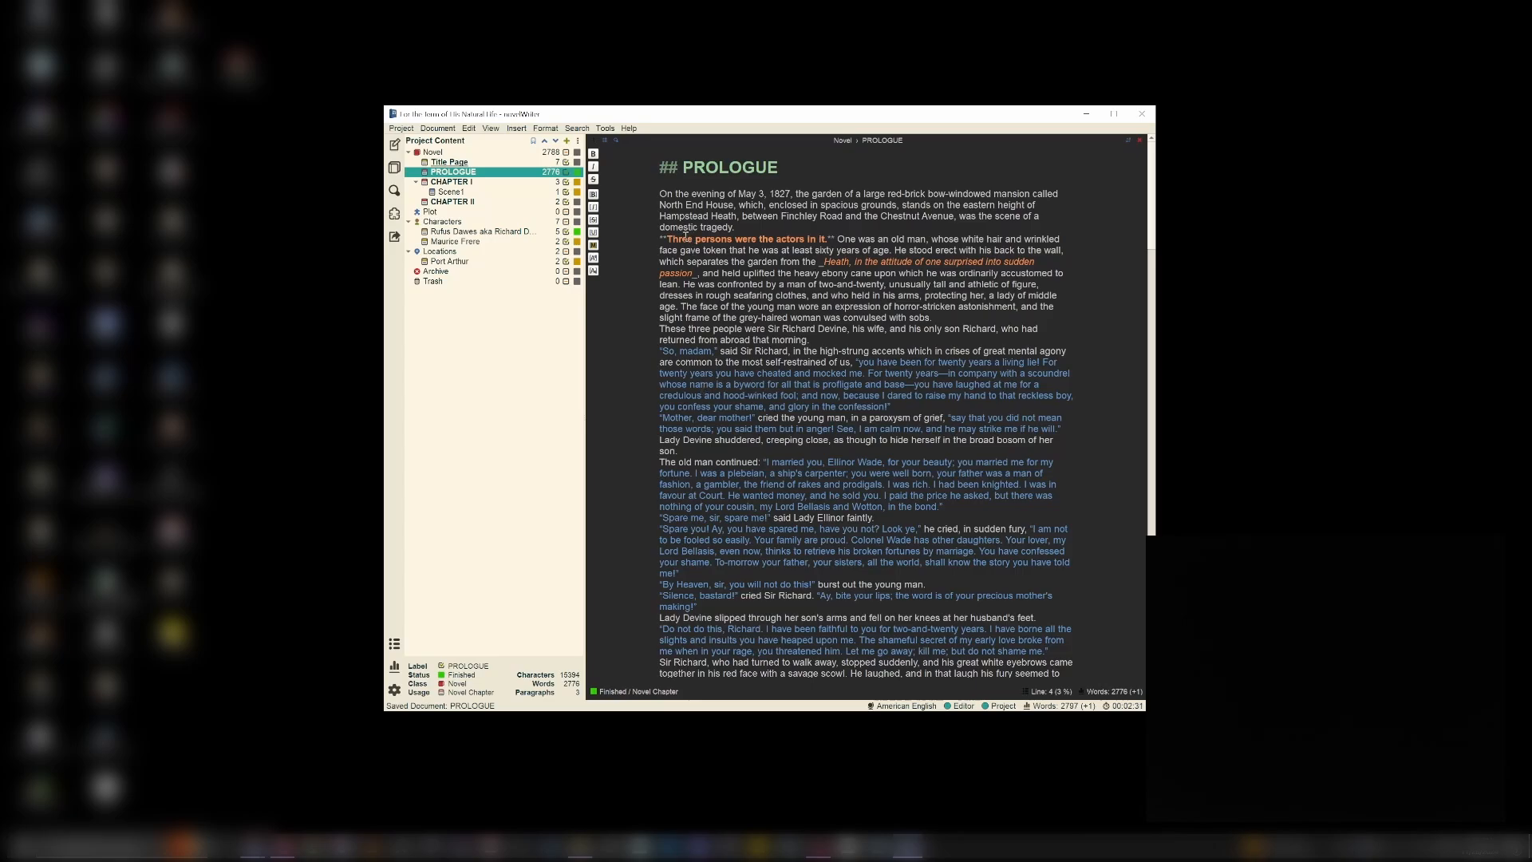
Step: Try the Snazzy Light document color theme in the preferences and save it
{"action": "left_click", "coordinate": [576, 129]}
{"action": "mouse_move", "coordinate": [600, 130]}
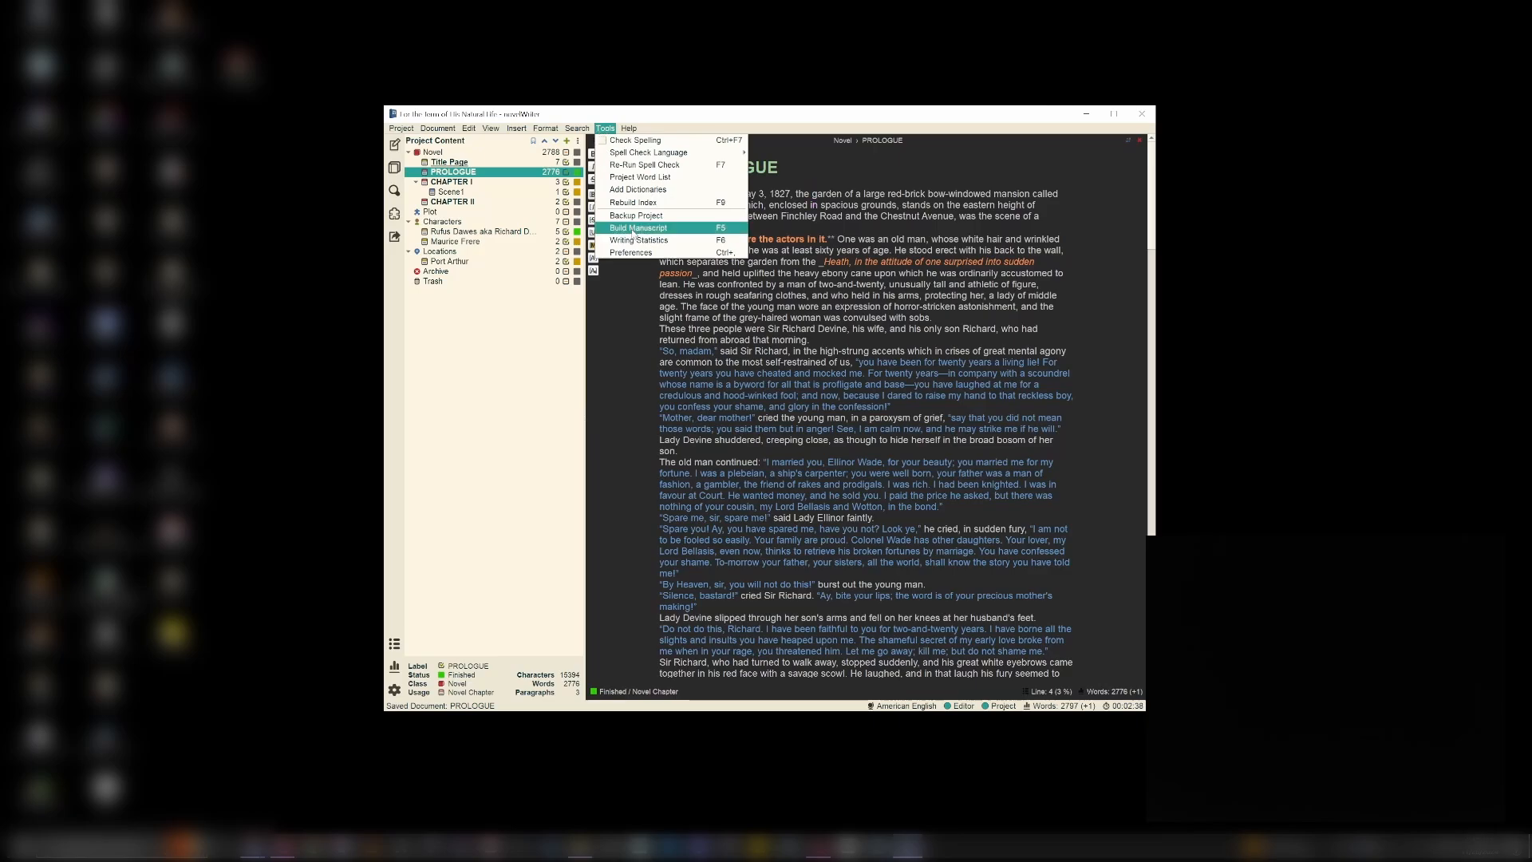
{"action": "left_click", "coordinate": [631, 253]}
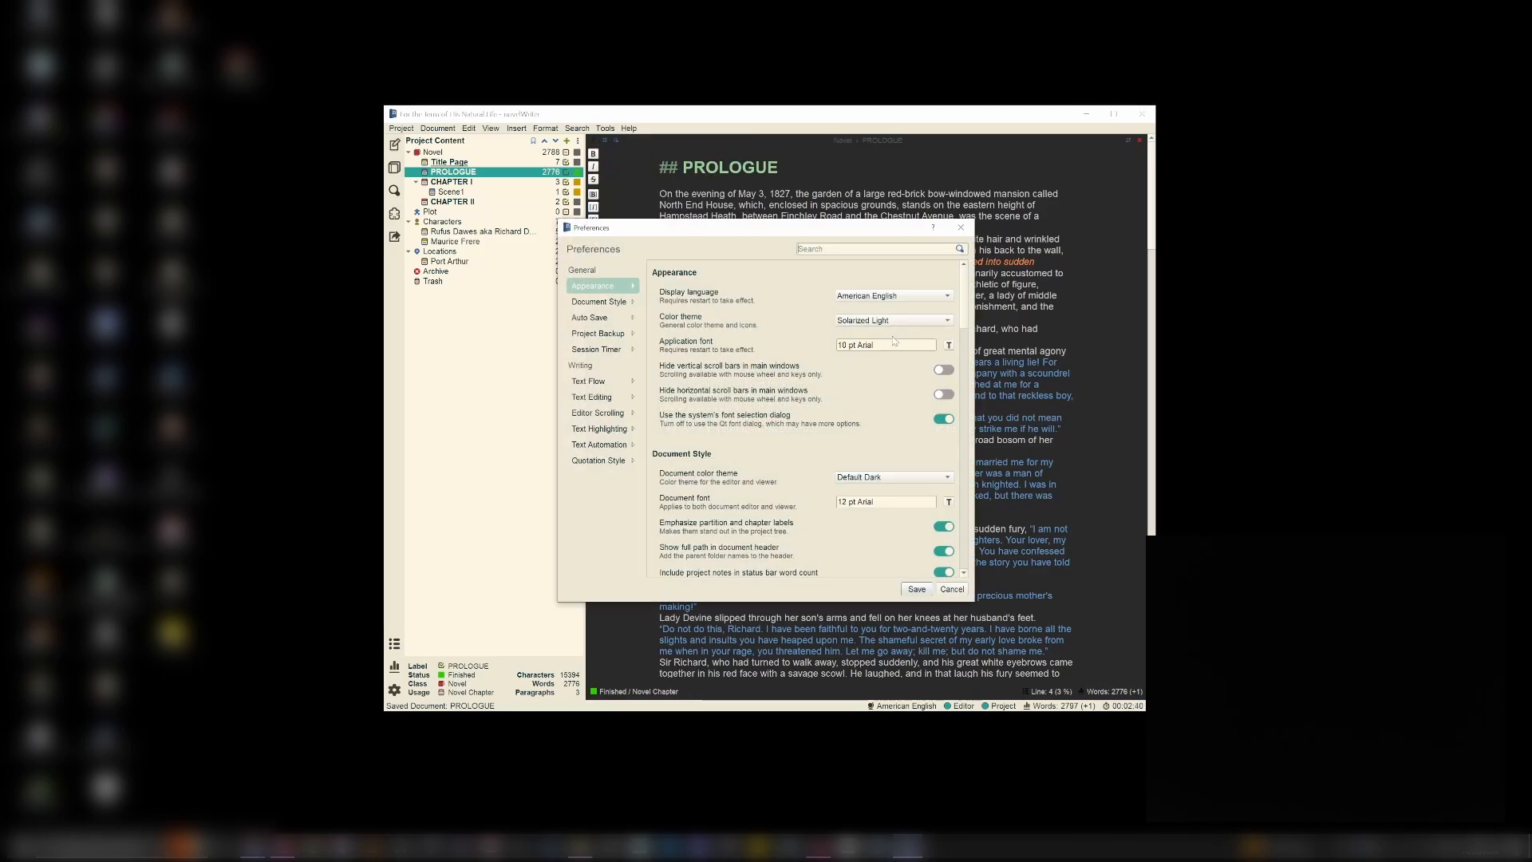
{"action": "left_click", "coordinate": [872, 479]}
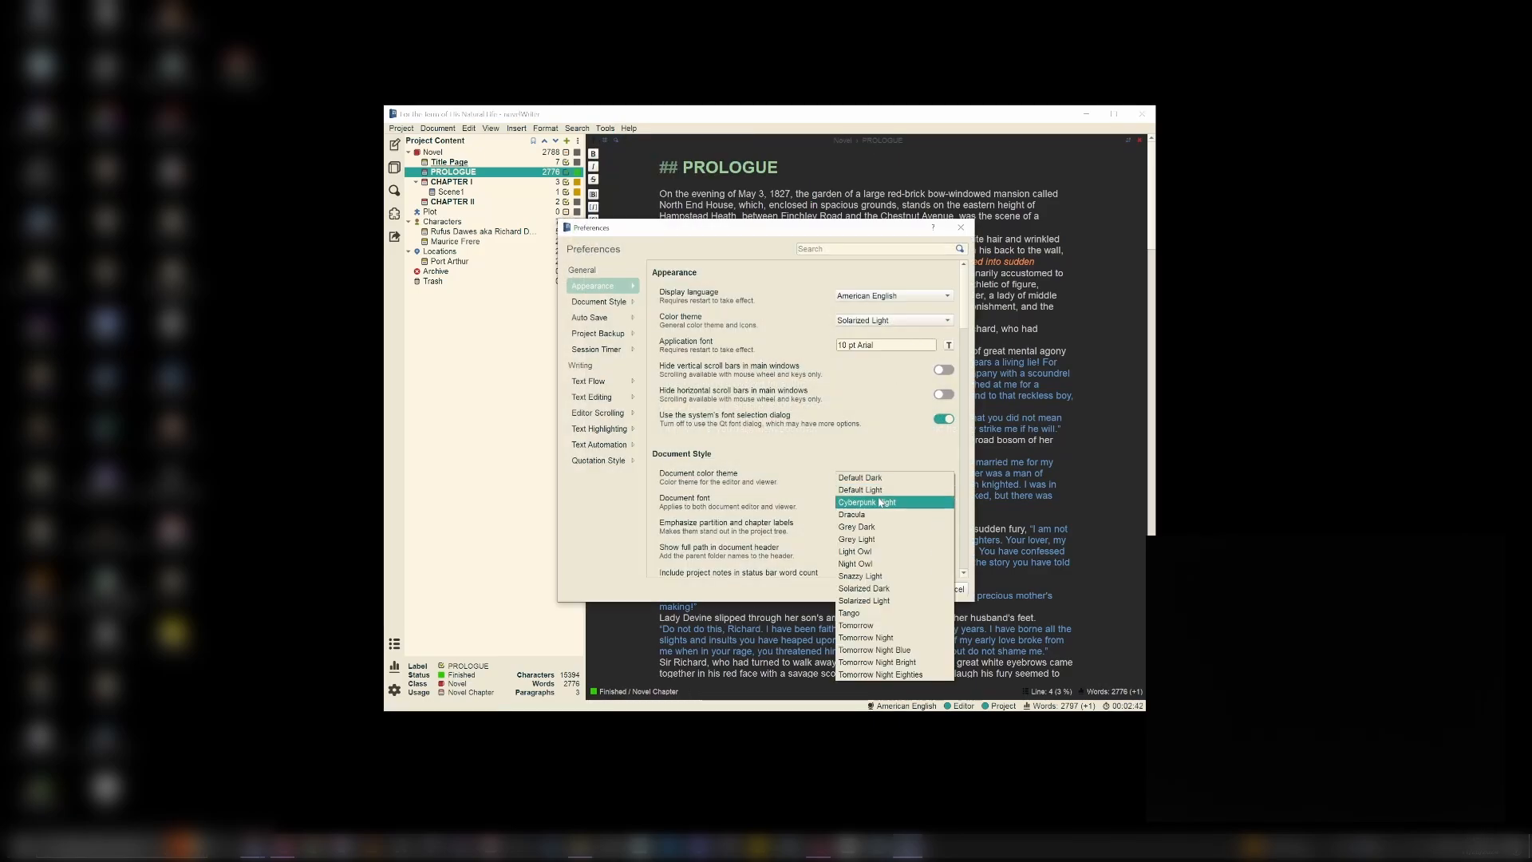
{"action": "left_click", "coordinate": [882, 576]}
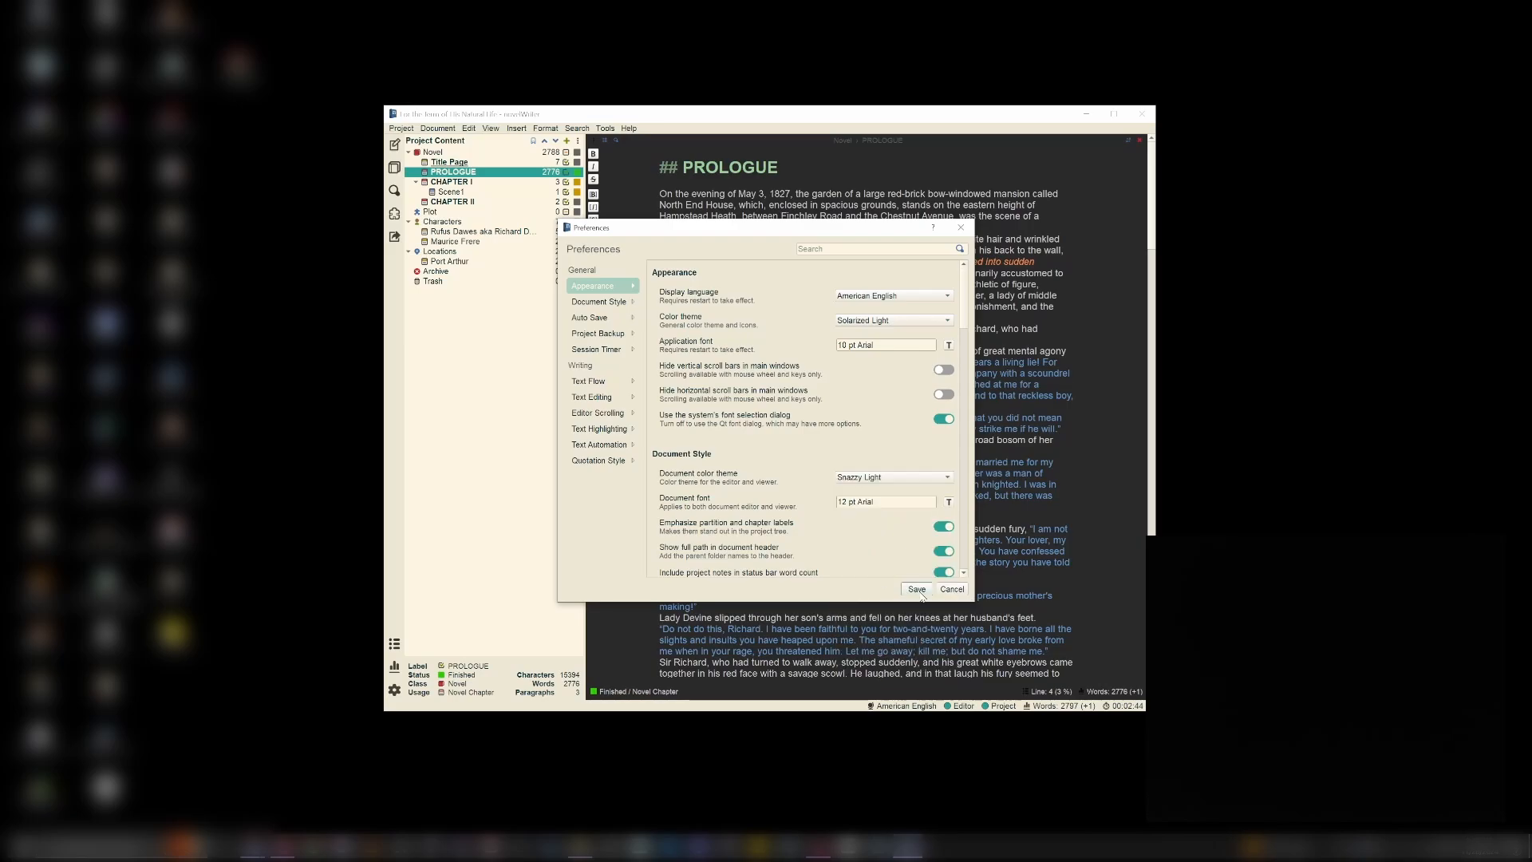
{"action": "left_click", "coordinate": [922, 588]}
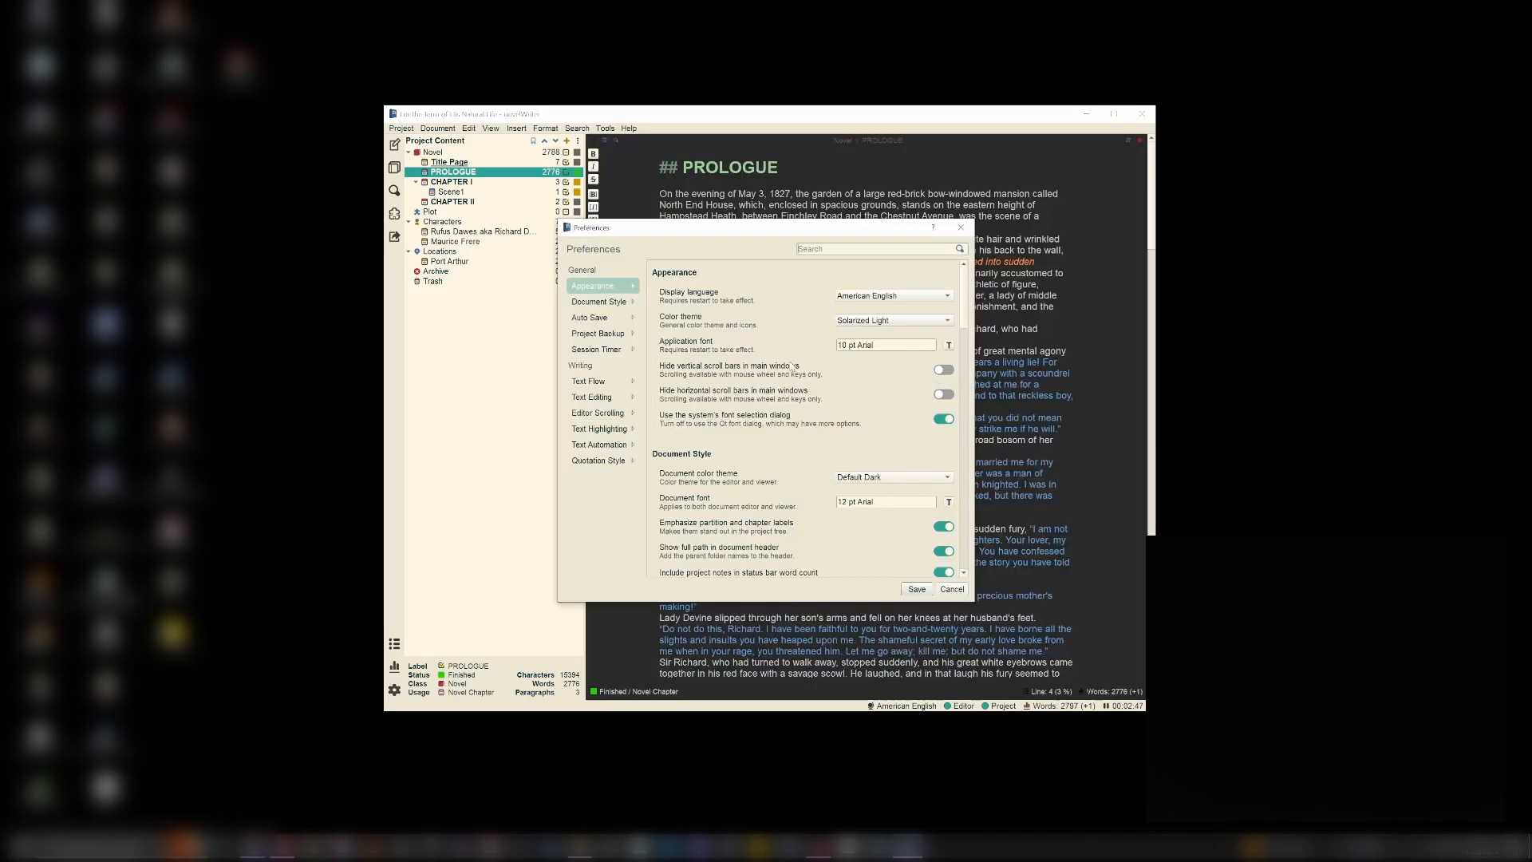
Step: Review all preference sections from Appearance through Quotation Style and leave the preferences without saving
{"action": "scroll", "coordinate": [786, 370], "scroll_direction": "down", "scroll_amount": 4}
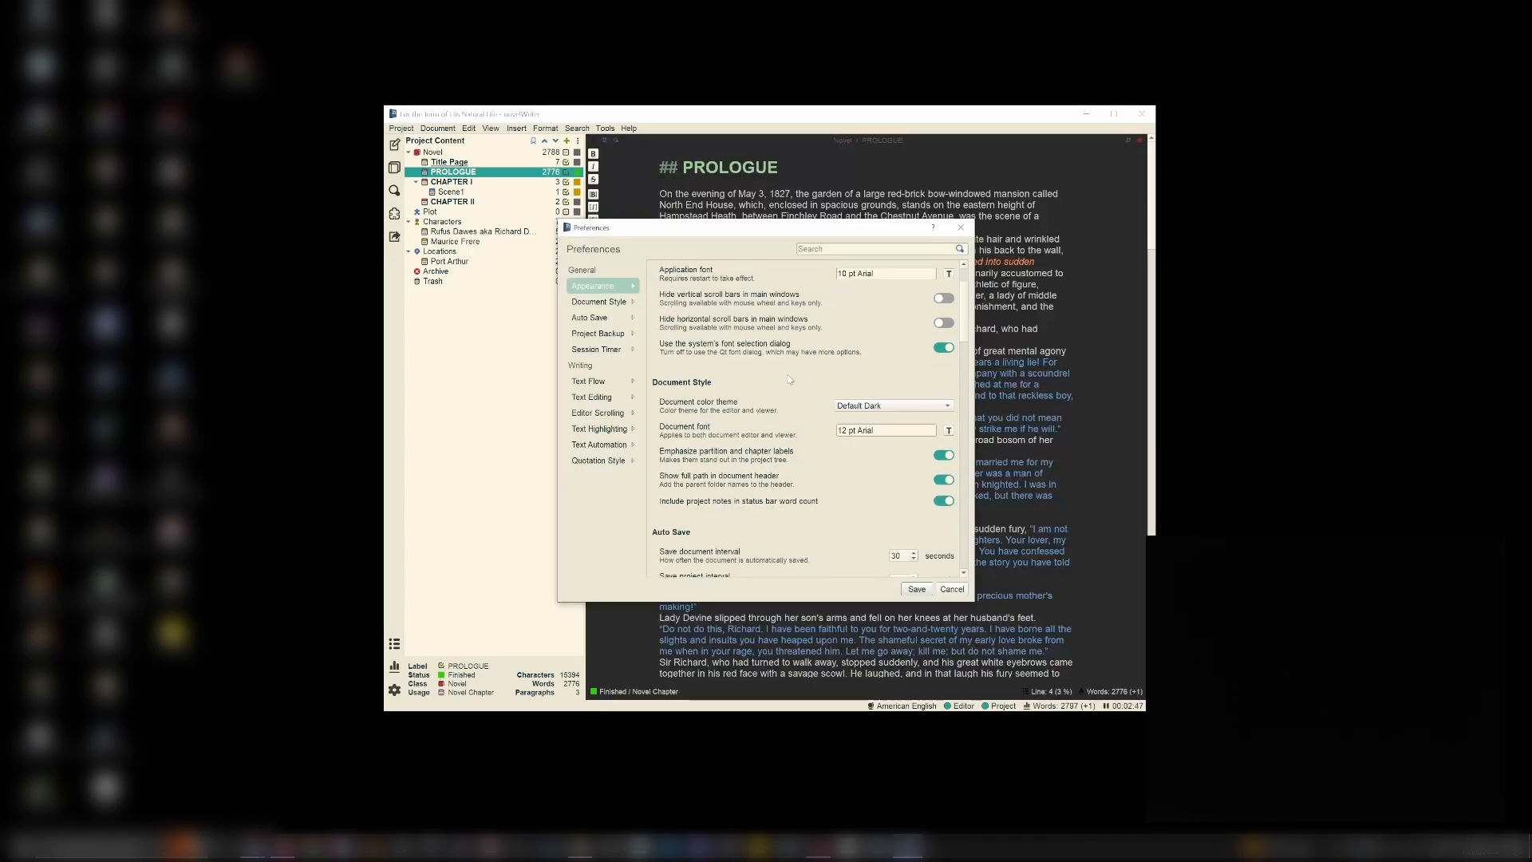
{"action": "scroll", "coordinate": [786, 369], "scroll_direction": "down", "scroll_amount": 7}
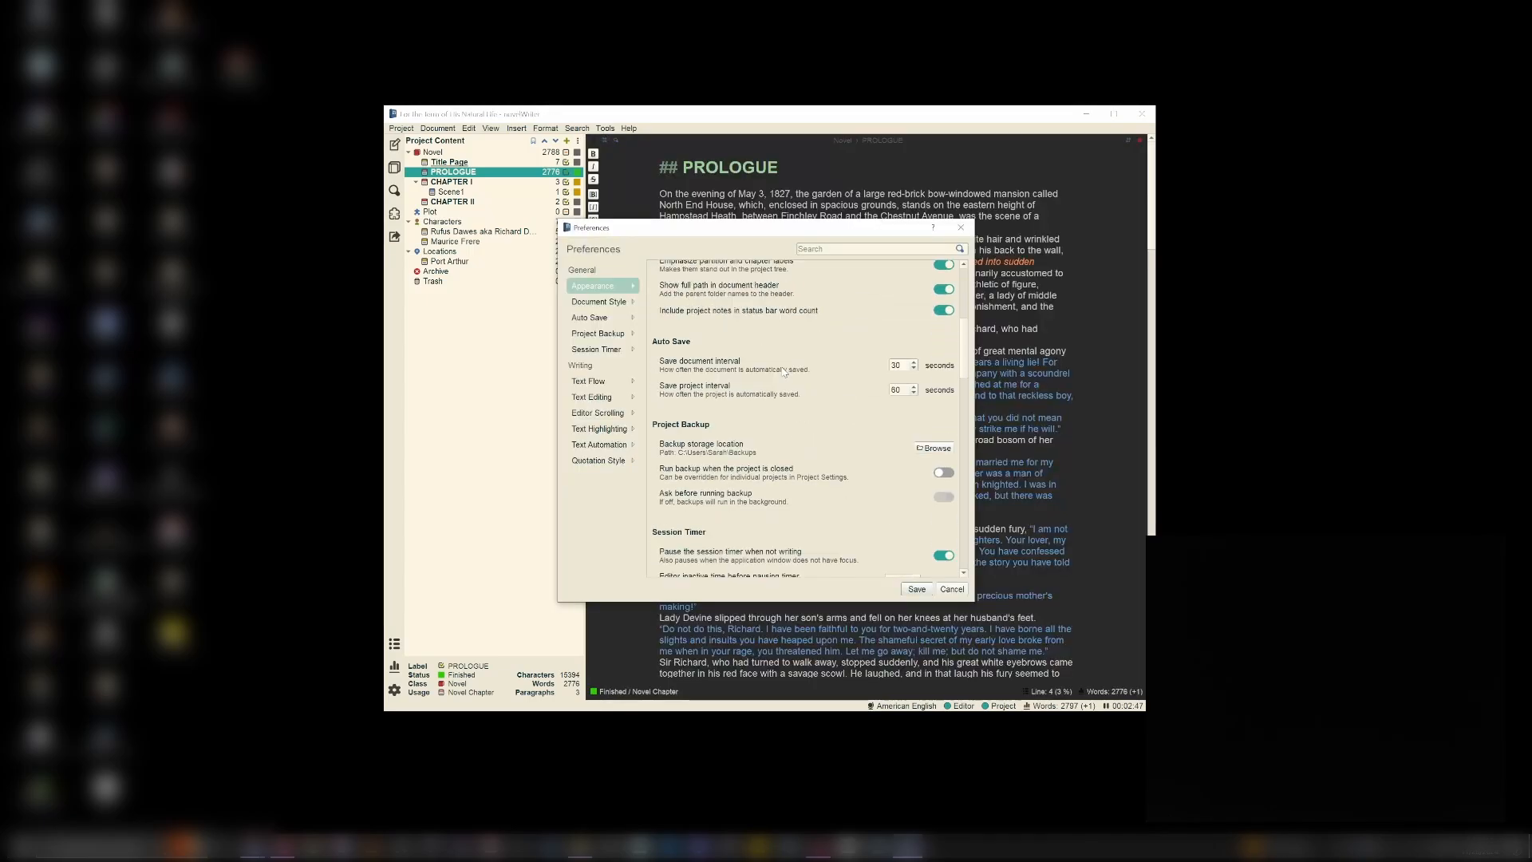
{"action": "scroll", "coordinate": [786, 370], "scroll_direction": "down", "scroll_amount": 4}
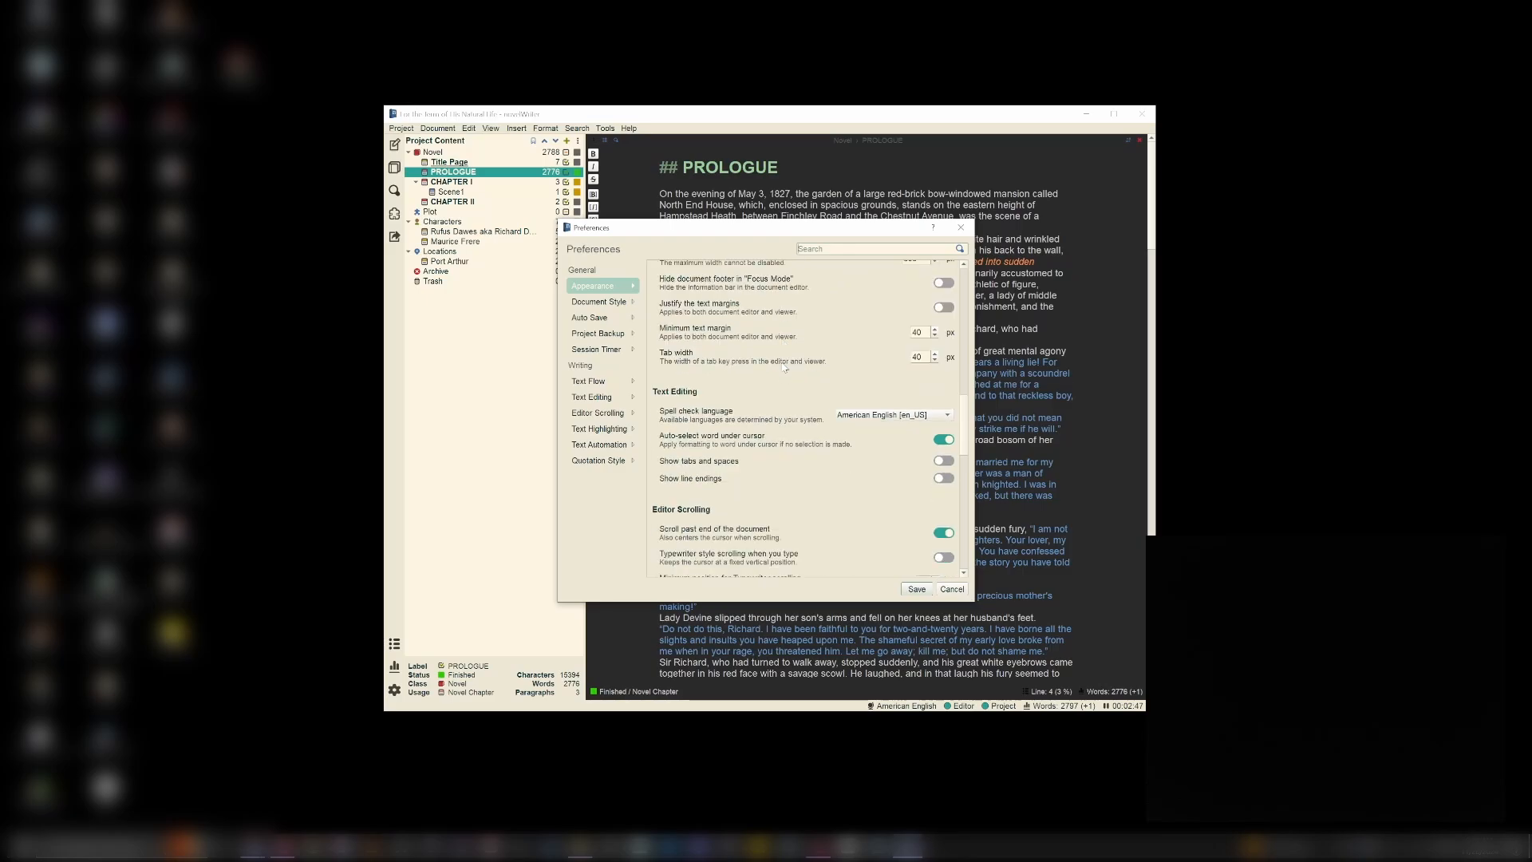
{"action": "scroll", "coordinate": [784, 368], "scroll_direction": "down", "scroll_amount": 4}
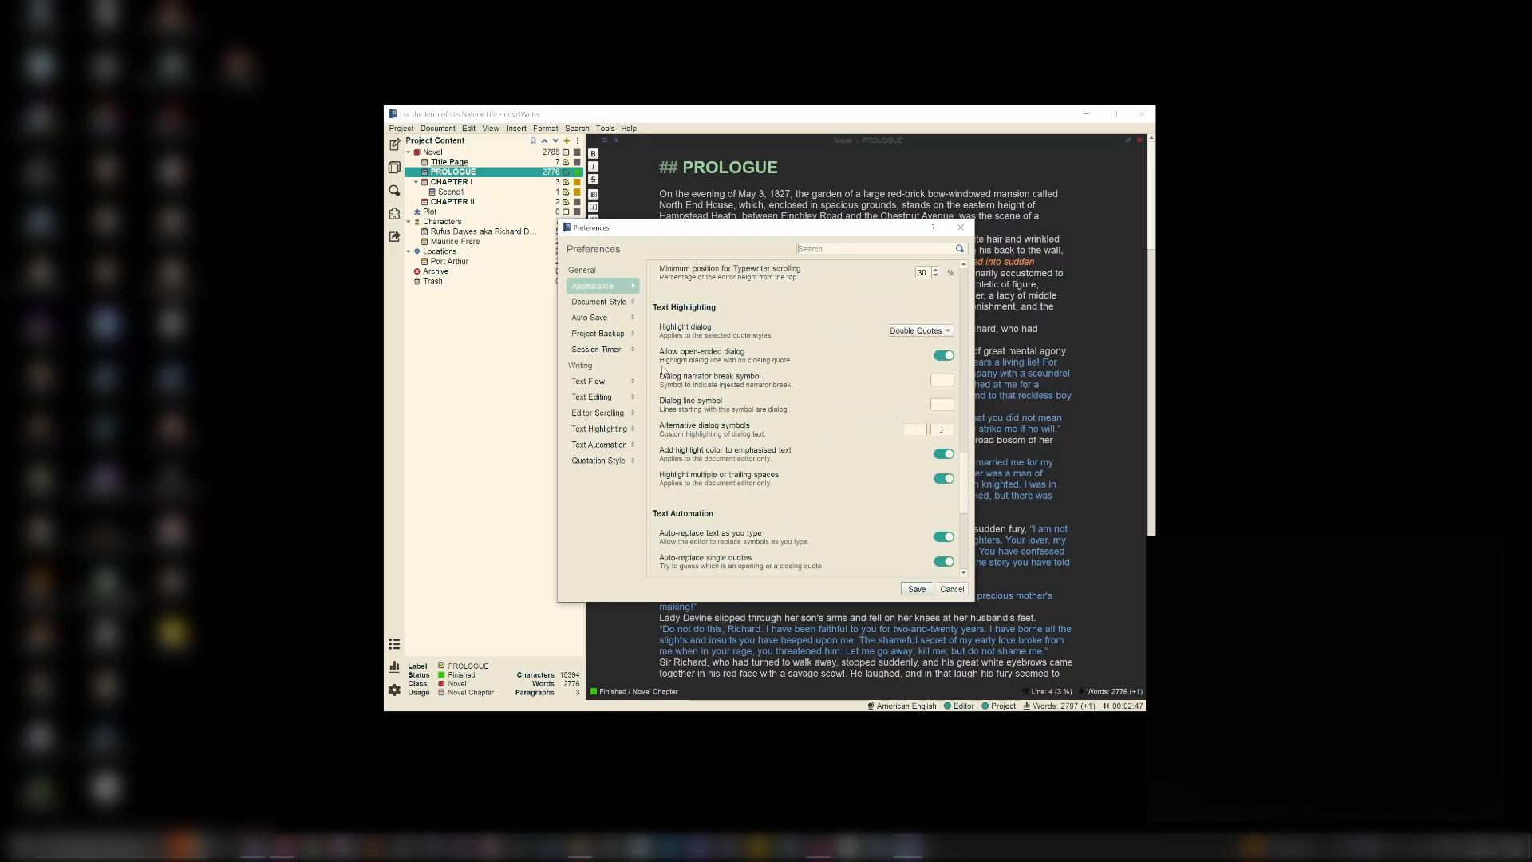
{"action": "scroll", "coordinate": [770, 437], "scroll_direction": "down", "scroll_amount": 10}
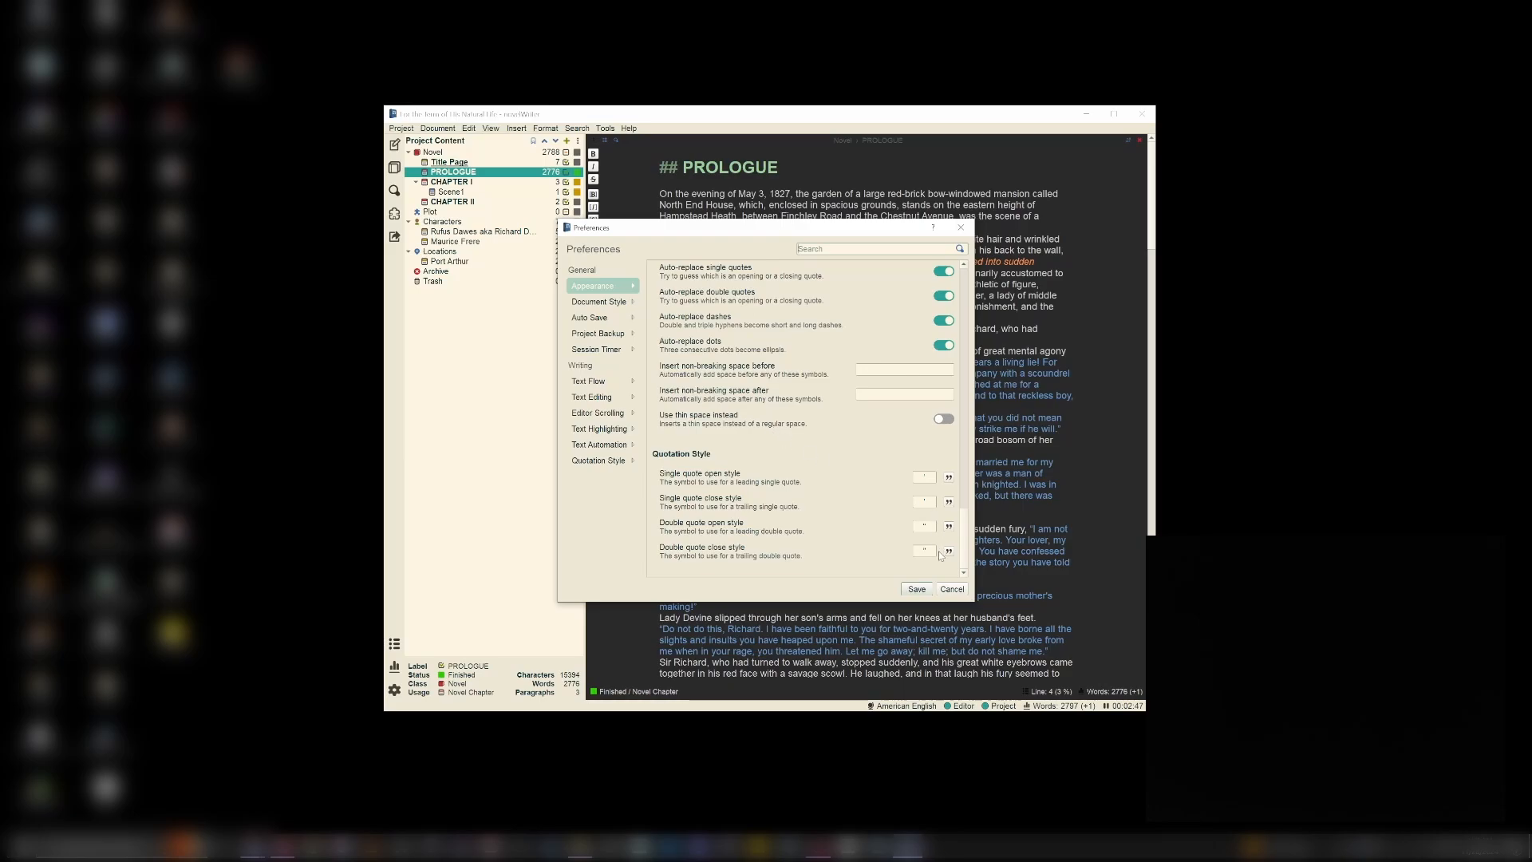
{"action": "left_click", "coordinate": [951, 590]}
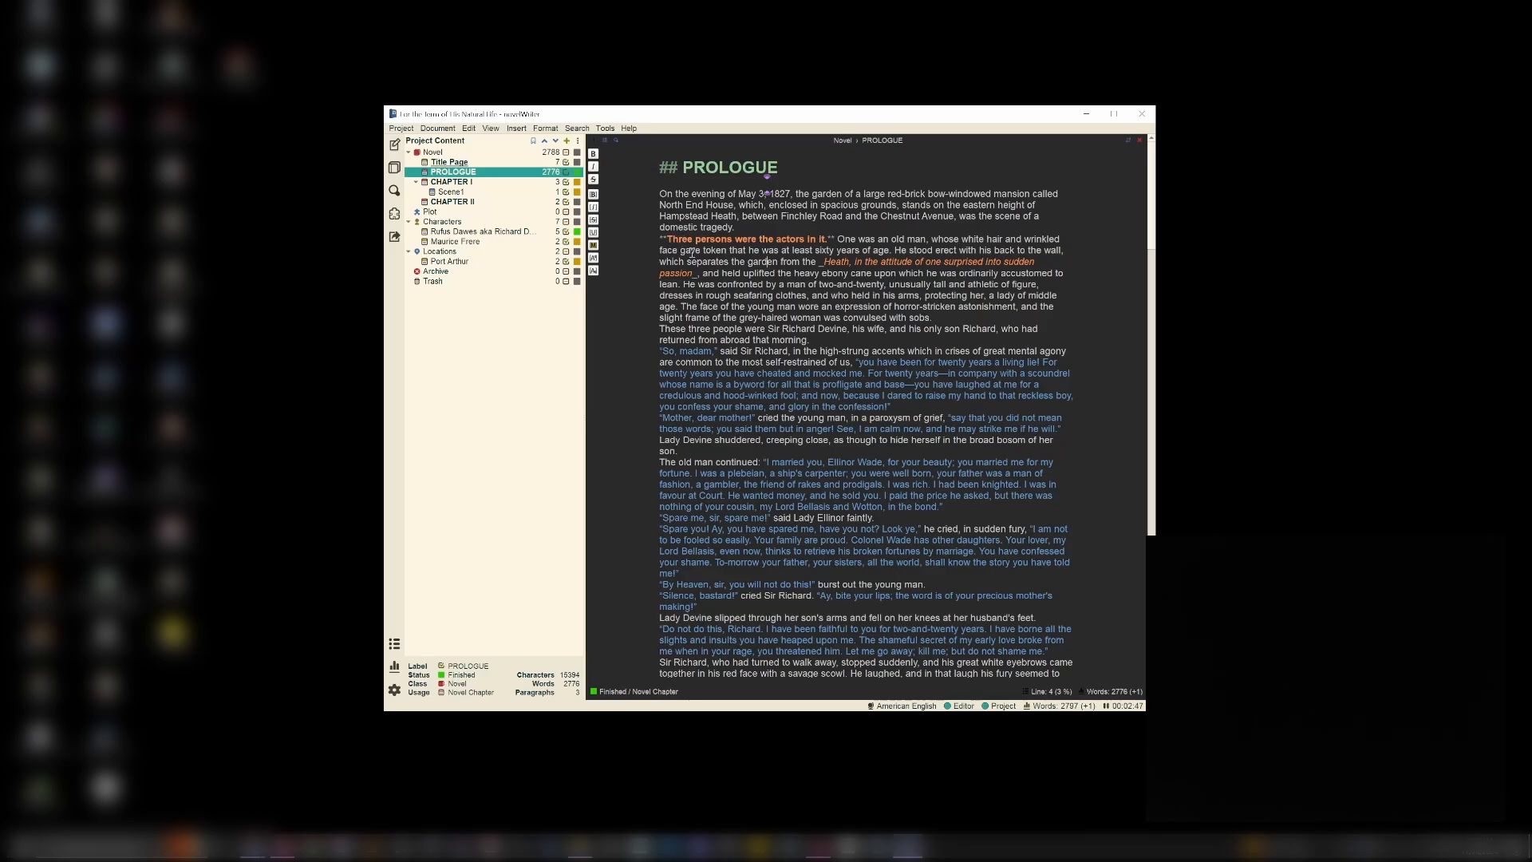
Step: Strike through "The face of the young man wore an expression of horror-stricken astonishment" in the prologue's second paragraph
{"action": "left_click_drag", "start_coordinate": [693, 274], "coordinate": [670, 273]}
{"action": "left_click", "coordinate": [743, 274]}
{"action": "left_click_drag", "start_coordinate": [835, 239], "coordinate": [828, 238]}
{"action": "left_click", "coordinate": [660, 238]}
{"action": "left_click_drag", "start_coordinate": [660, 239], "coordinate": [668, 239]}
{"action": "left_click", "coordinate": [702, 261]}
{"action": "left_click_drag", "start_coordinate": [680, 307], "coordinate": [1018, 307]}
{"action": "key", "text": "ctrl+d"}
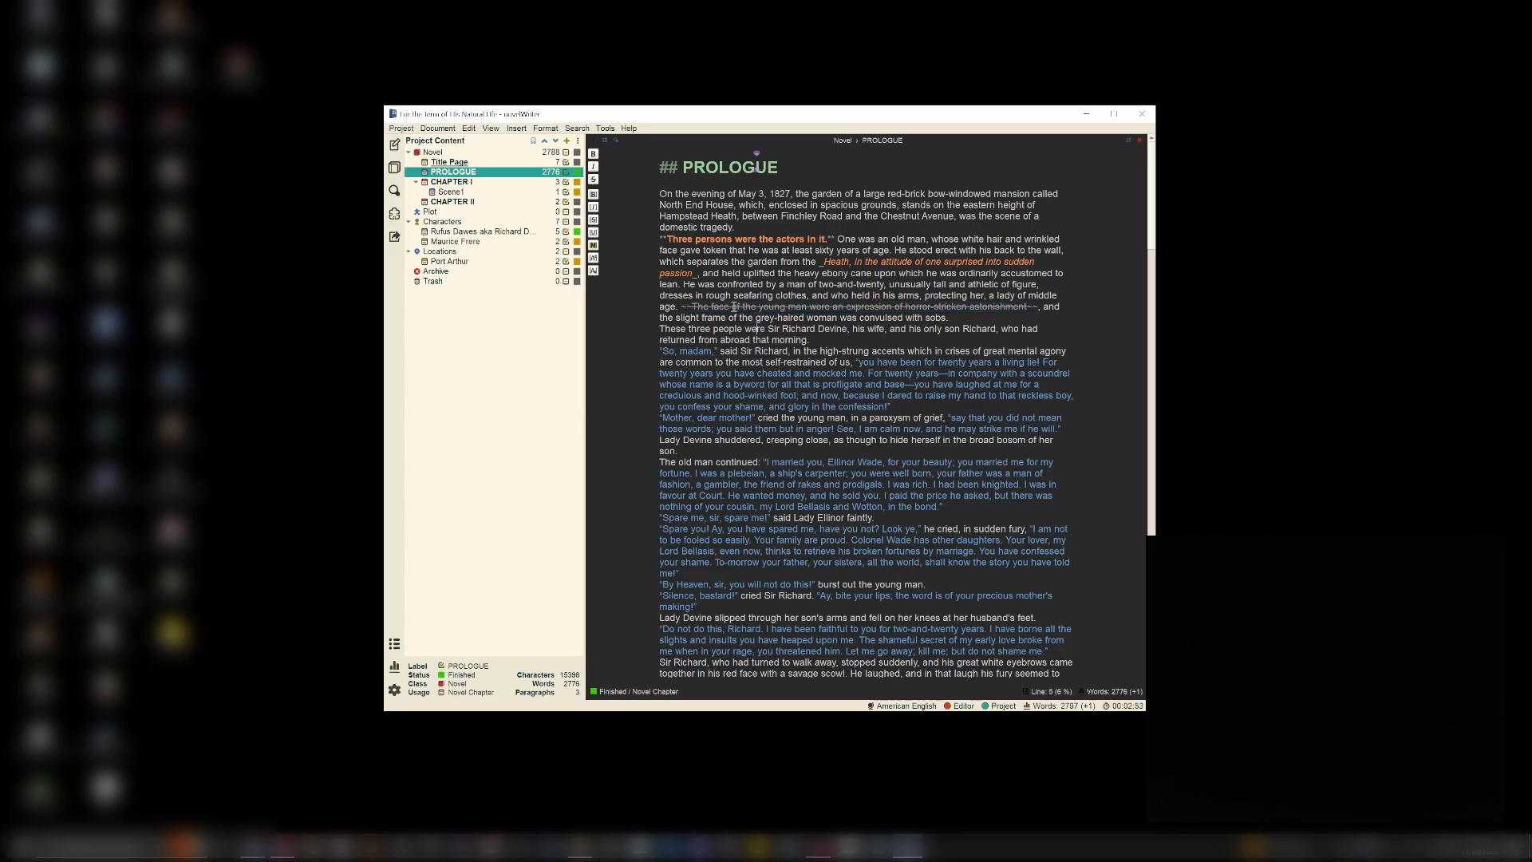
{"action": "left_click", "coordinate": [1032, 307]}
Step: Review the available text formatting, heading and alignment commands, and skim the prologue text
{"action": "left_click", "coordinate": [545, 127]}
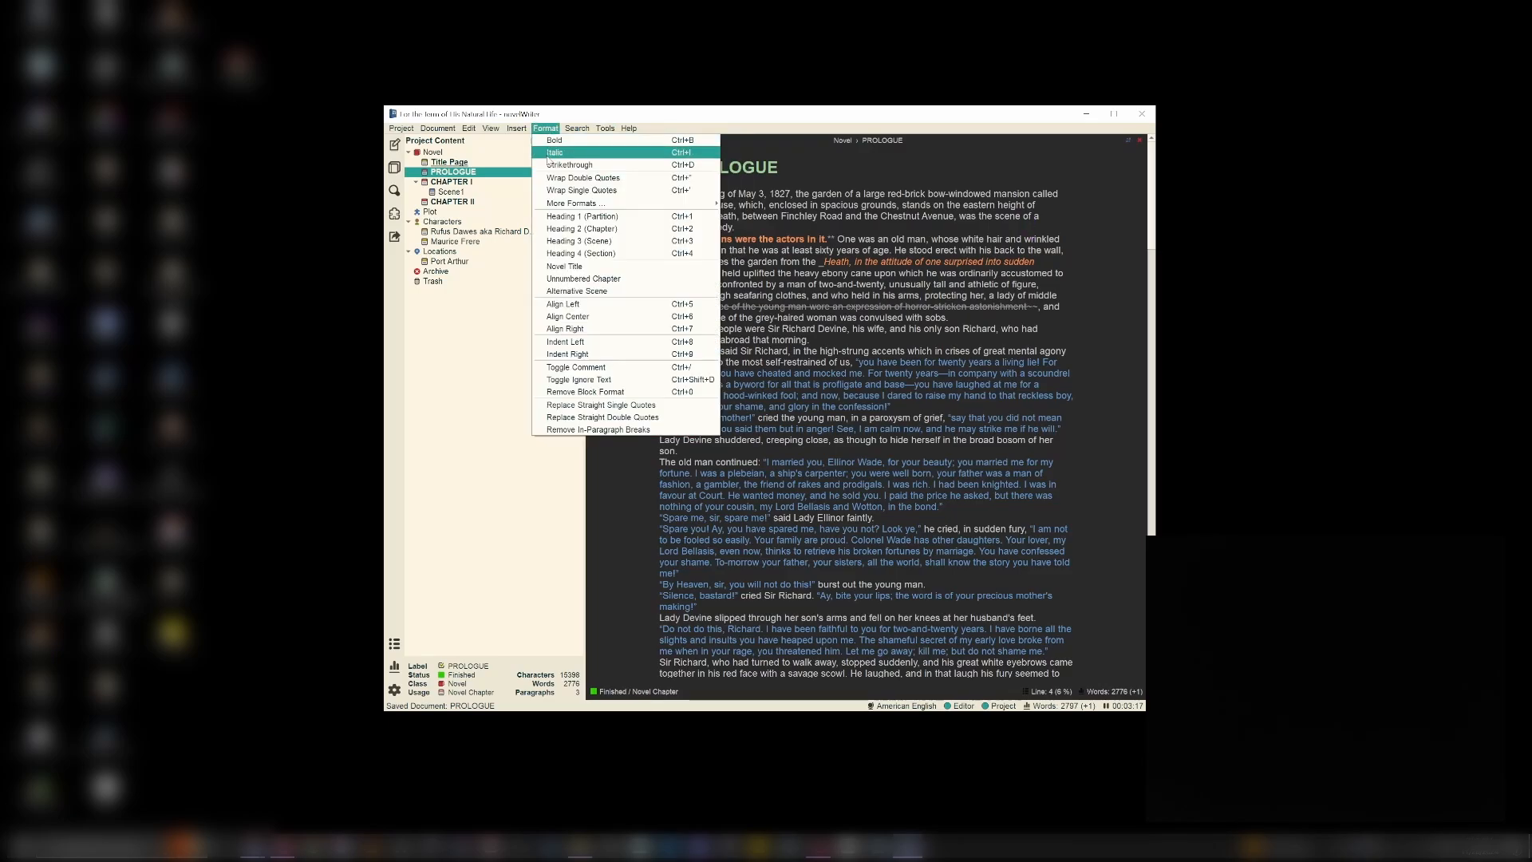
{"action": "left_click", "coordinate": [590, 240]}
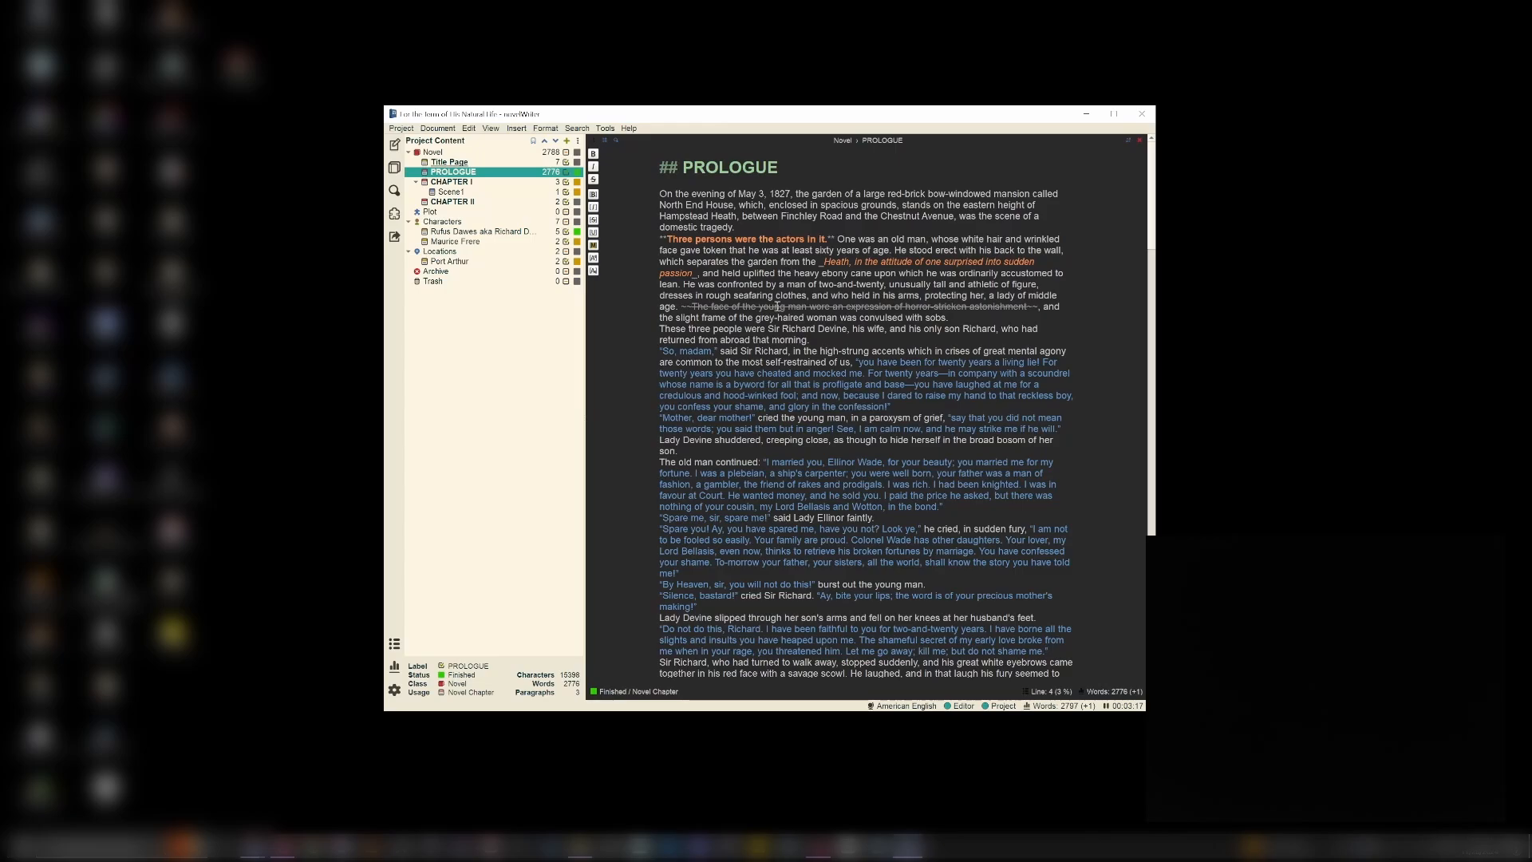
{"action": "scroll", "coordinate": [762, 338], "scroll_direction": "down", "scroll_amount": 10}
{"action": "scroll", "coordinate": [762, 338], "scroll_direction": "up", "scroll_amount": 12}
Step: Preview the My Manuscript build and examine its chapter headings and the bold, italic and struck-through text in the prologue
{"action": "left_click", "coordinate": [394, 236]}
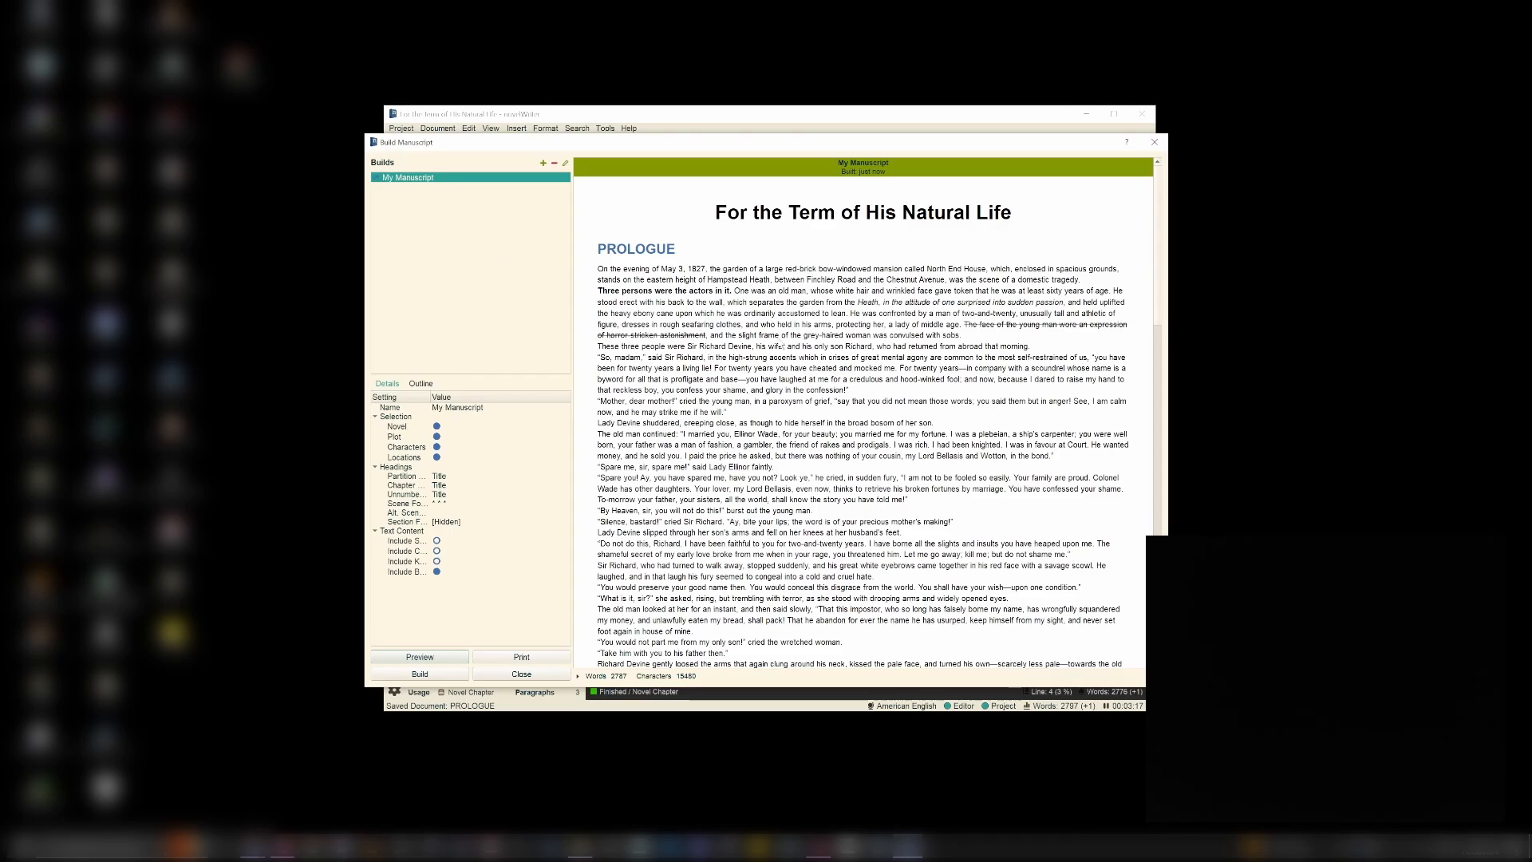
{"action": "scroll", "coordinate": [835, 301], "scroll_direction": "down", "scroll_amount": 1}
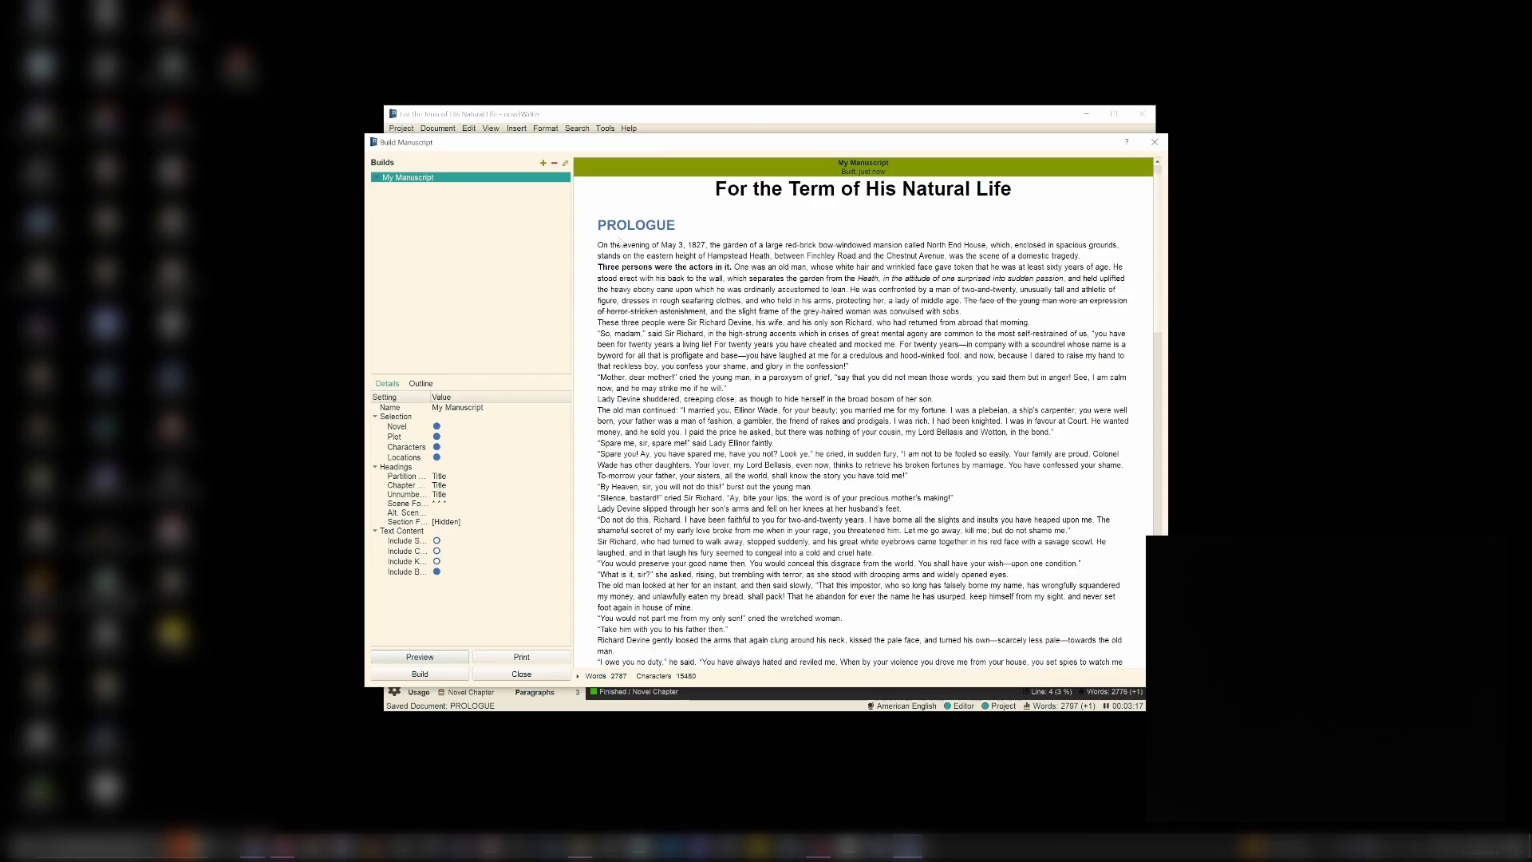
{"action": "scroll", "coordinate": [872, 333], "scroll_direction": "down", "scroll_amount": 6}
{"action": "scroll", "coordinate": [872, 333], "scroll_direction": "down", "scroll_amount": 20}
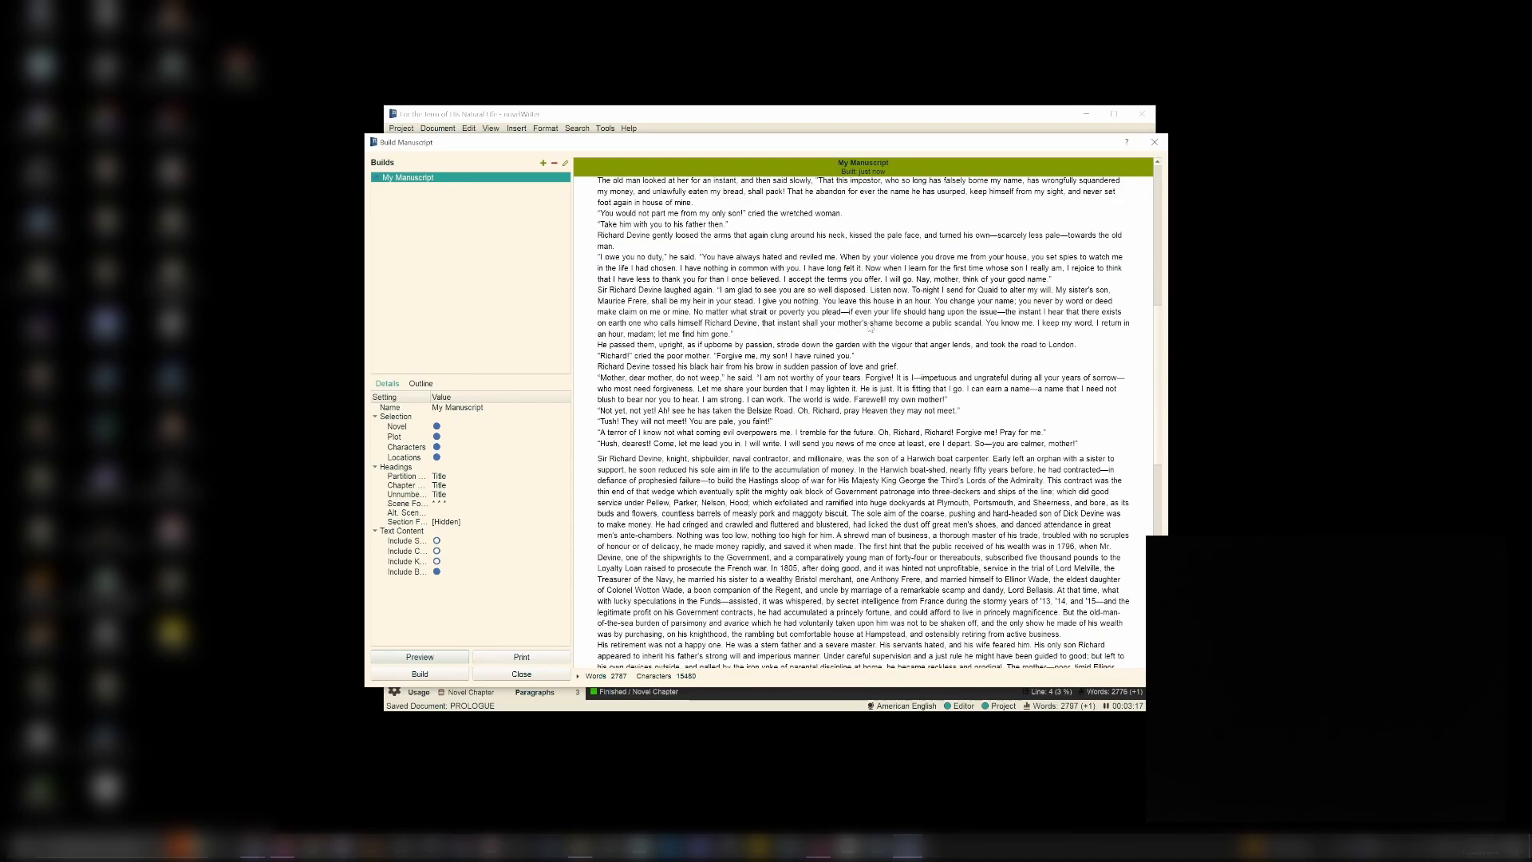
{"action": "scroll", "coordinate": [908, 447], "scroll_direction": "down", "scroll_amount": 7}
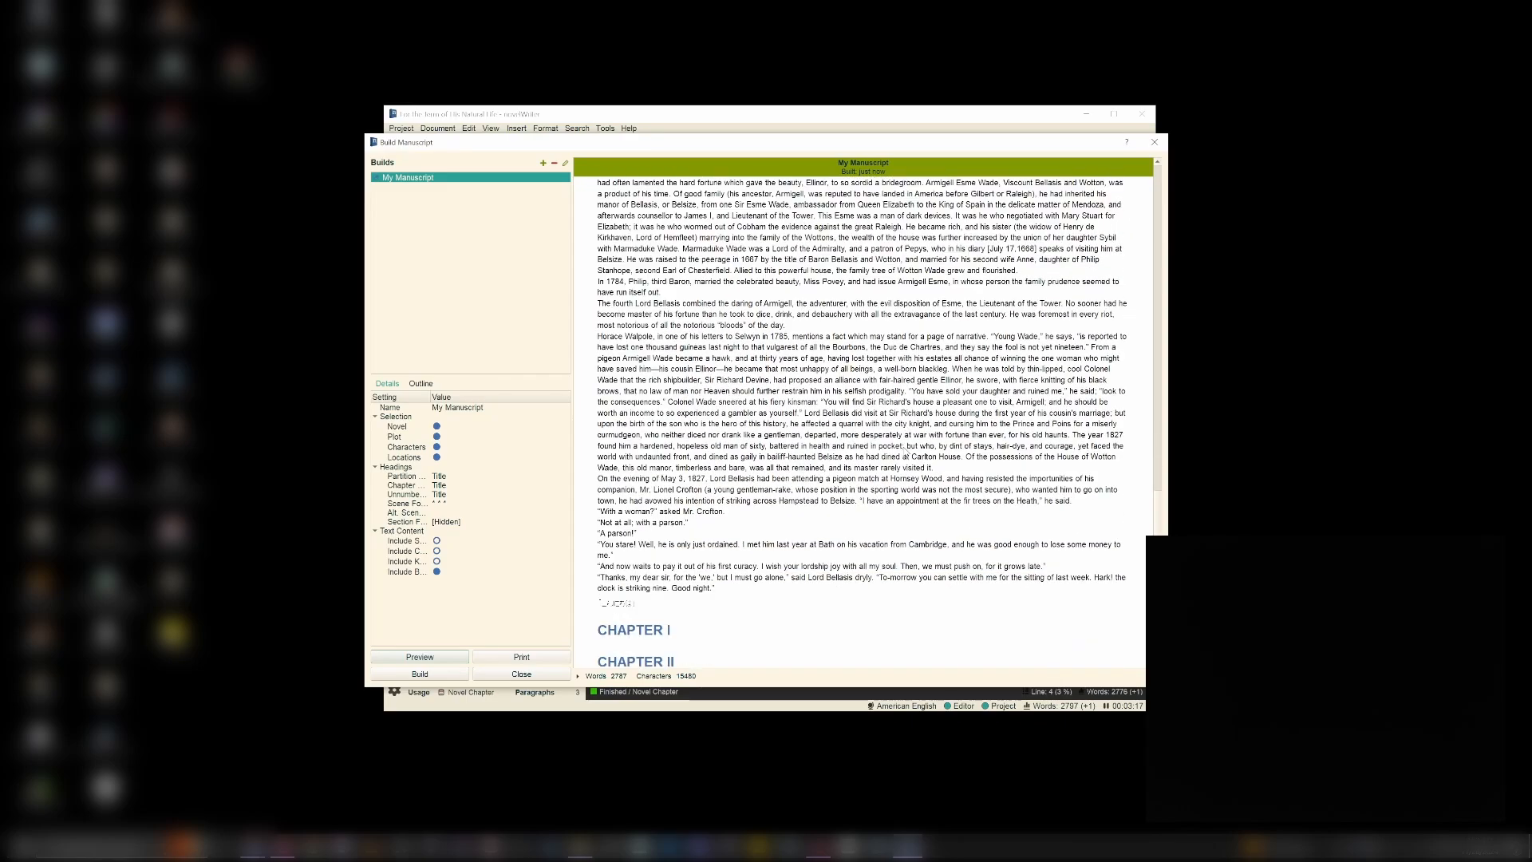
{"action": "scroll", "coordinate": [902, 447], "scroll_direction": "up", "scroll_amount": 20}
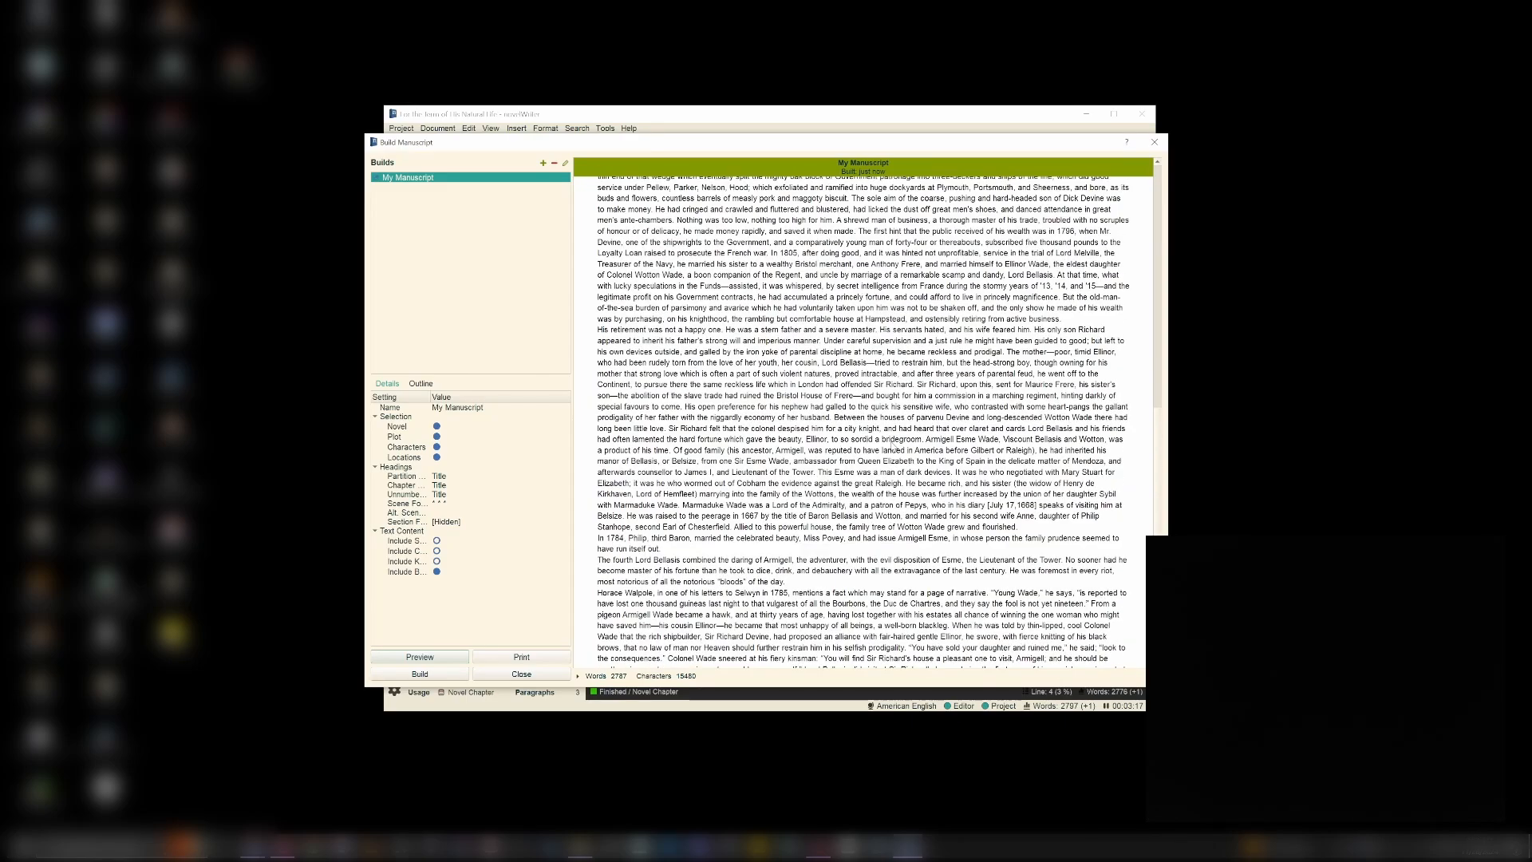
{"action": "scroll", "coordinate": [893, 447], "scroll_direction": "up", "scroll_amount": 3}
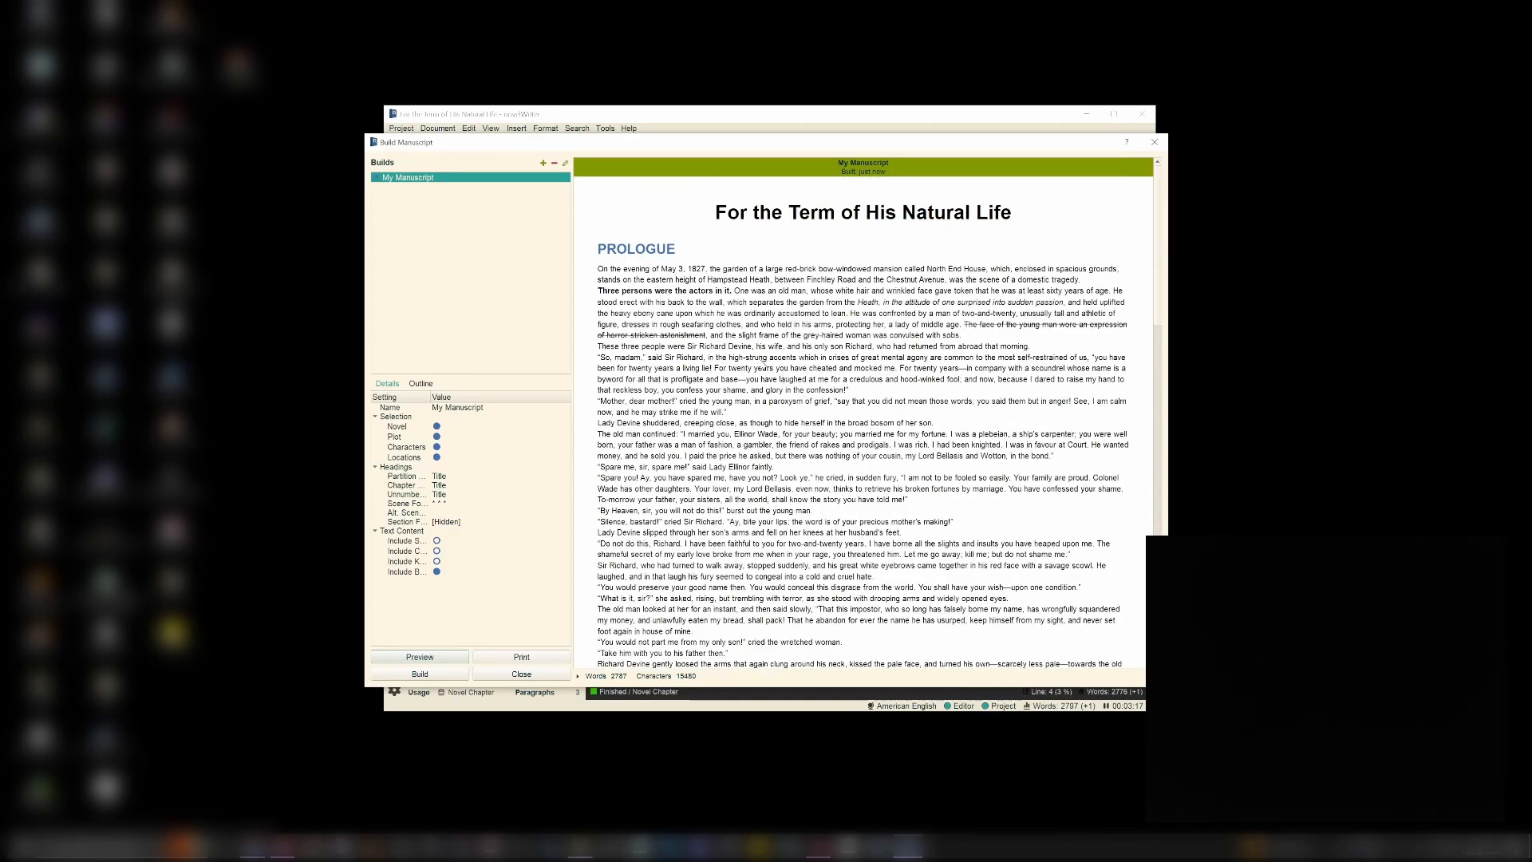
{"action": "left_click_drag", "start_coordinate": [880, 303], "coordinate": [683, 337]}
{"action": "double_click", "coordinate": [988, 326]}
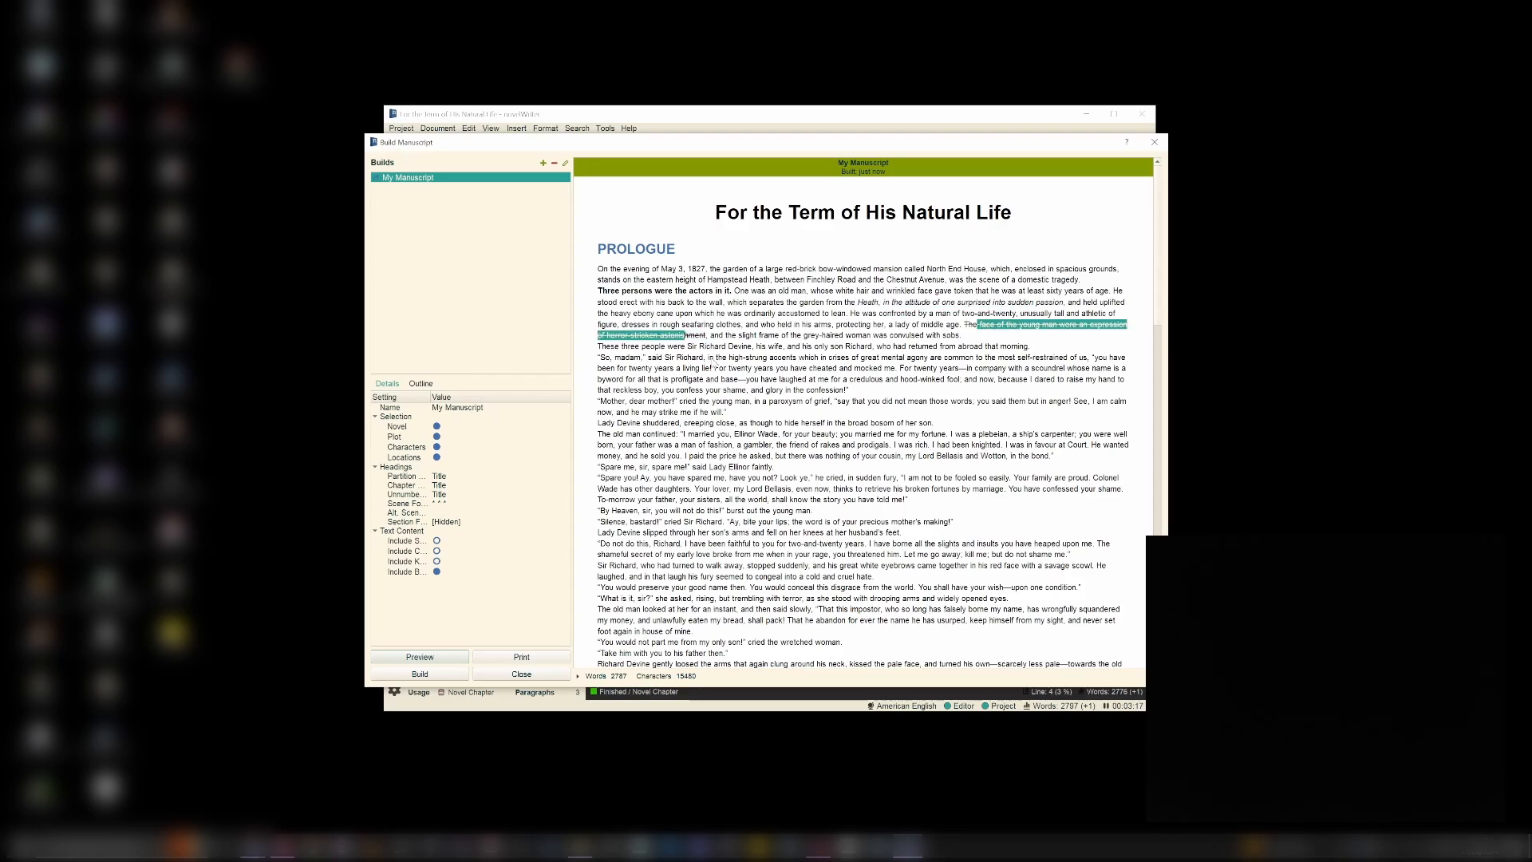
{"action": "left_click", "coordinate": [683, 337]}
Step: Examine the outline of the My Manuscript build, its detailed build settings and the preview text
{"action": "left_click", "coordinate": [420, 384]}
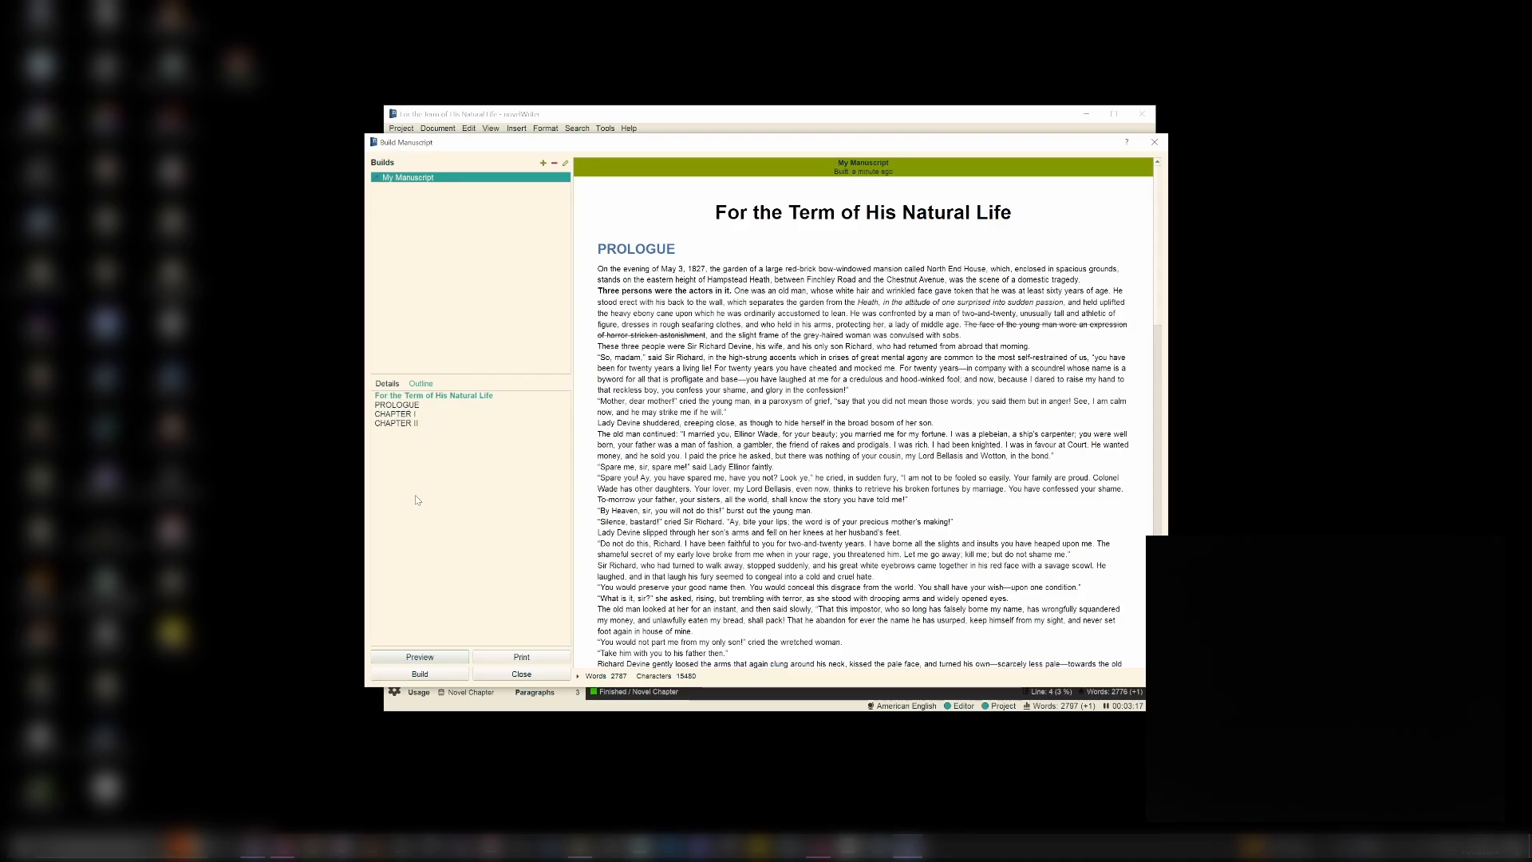
{"action": "left_click", "coordinate": [388, 383]}
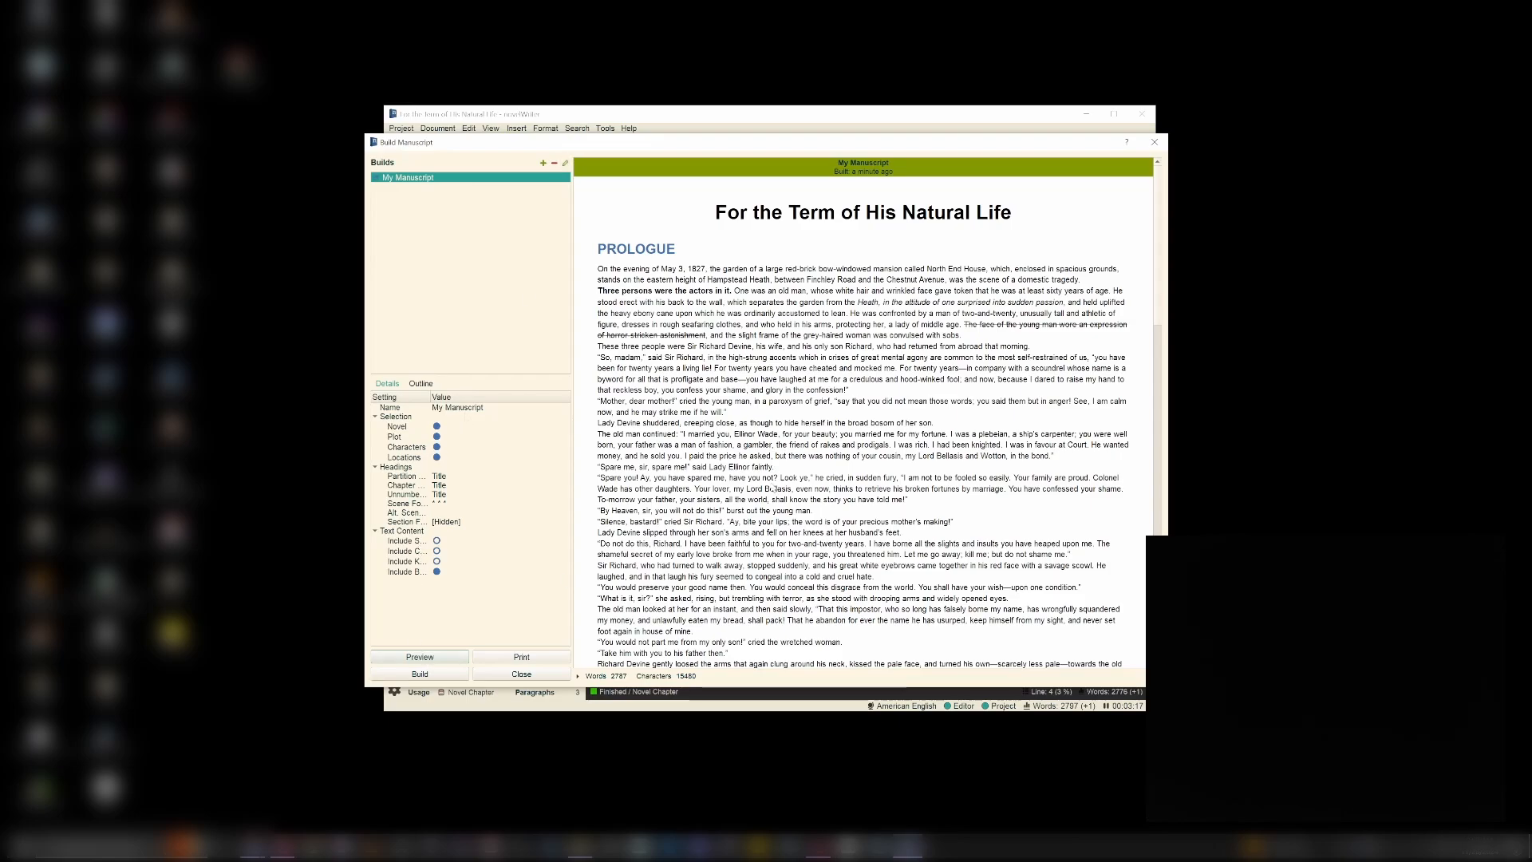
{"action": "scroll", "coordinate": [760, 470], "scroll_direction": "down", "scroll_amount": 10}
{"action": "scroll", "coordinate": [759, 471], "scroll_direction": "up", "scroll_amount": 12}
Step: Build the manuscript as an Open Document (.odt) file and open the exported file from its folder in LibreOffice Writer
{"action": "left_click", "coordinate": [421, 674]}
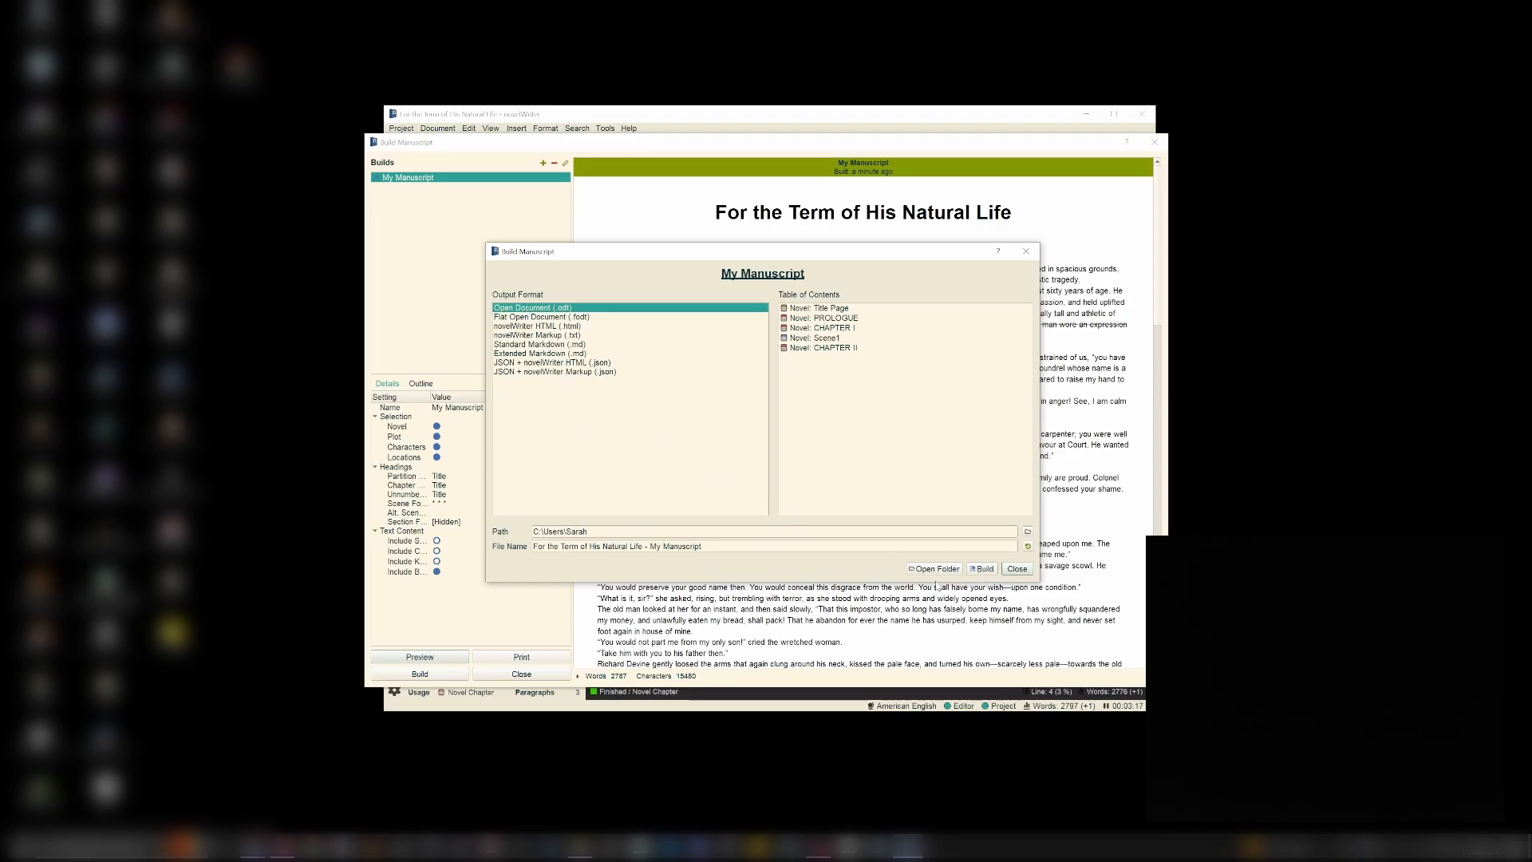
{"action": "left_click", "coordinate": [982, 570]}
{"action": "left_click", "coordinate": [934, 569]}
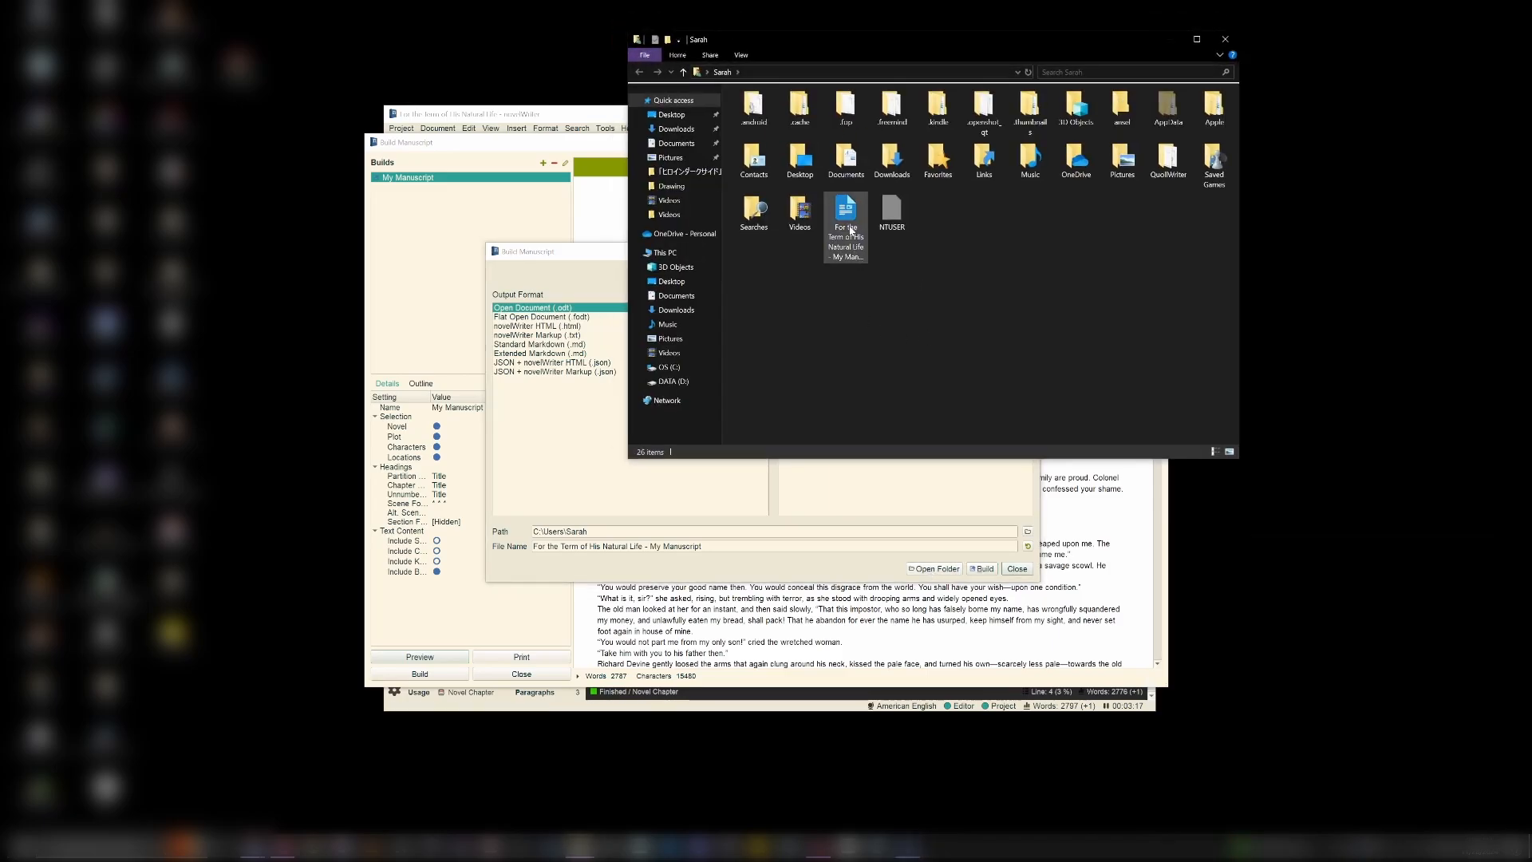
{"action": "left_click", "coordinate": [848, 229]}
{"action": "double_click", "coordinate": [848, 229]}
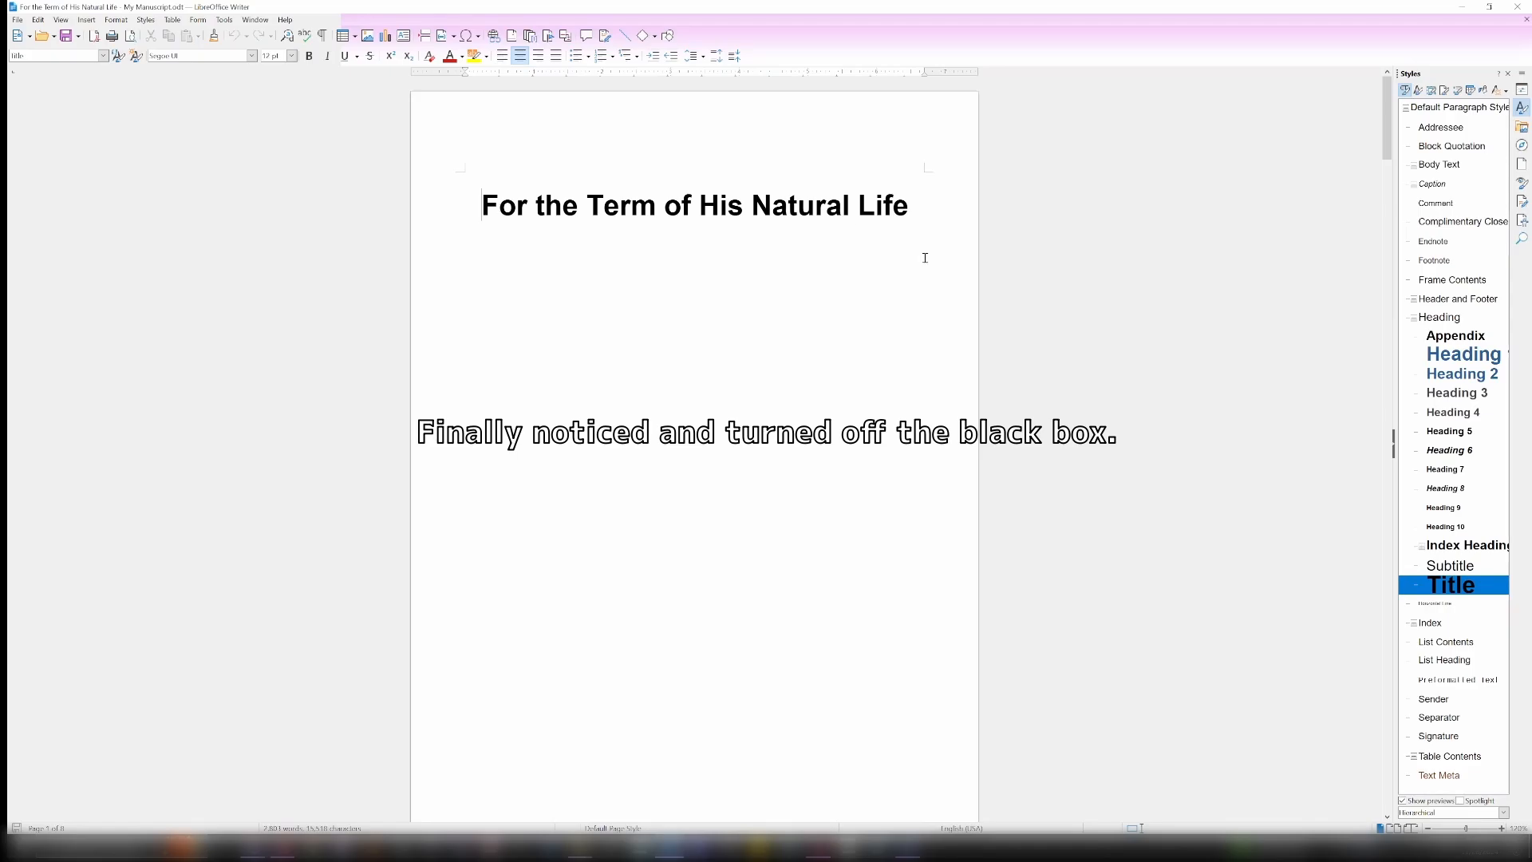
Step: Examine the exported manuscript's title page, page headers, prologue heading and text formatting across its pages
{"action": "scroll", "coordinate": [1029, 282], "scroll_direction": "down", "scroll_amount": 10}
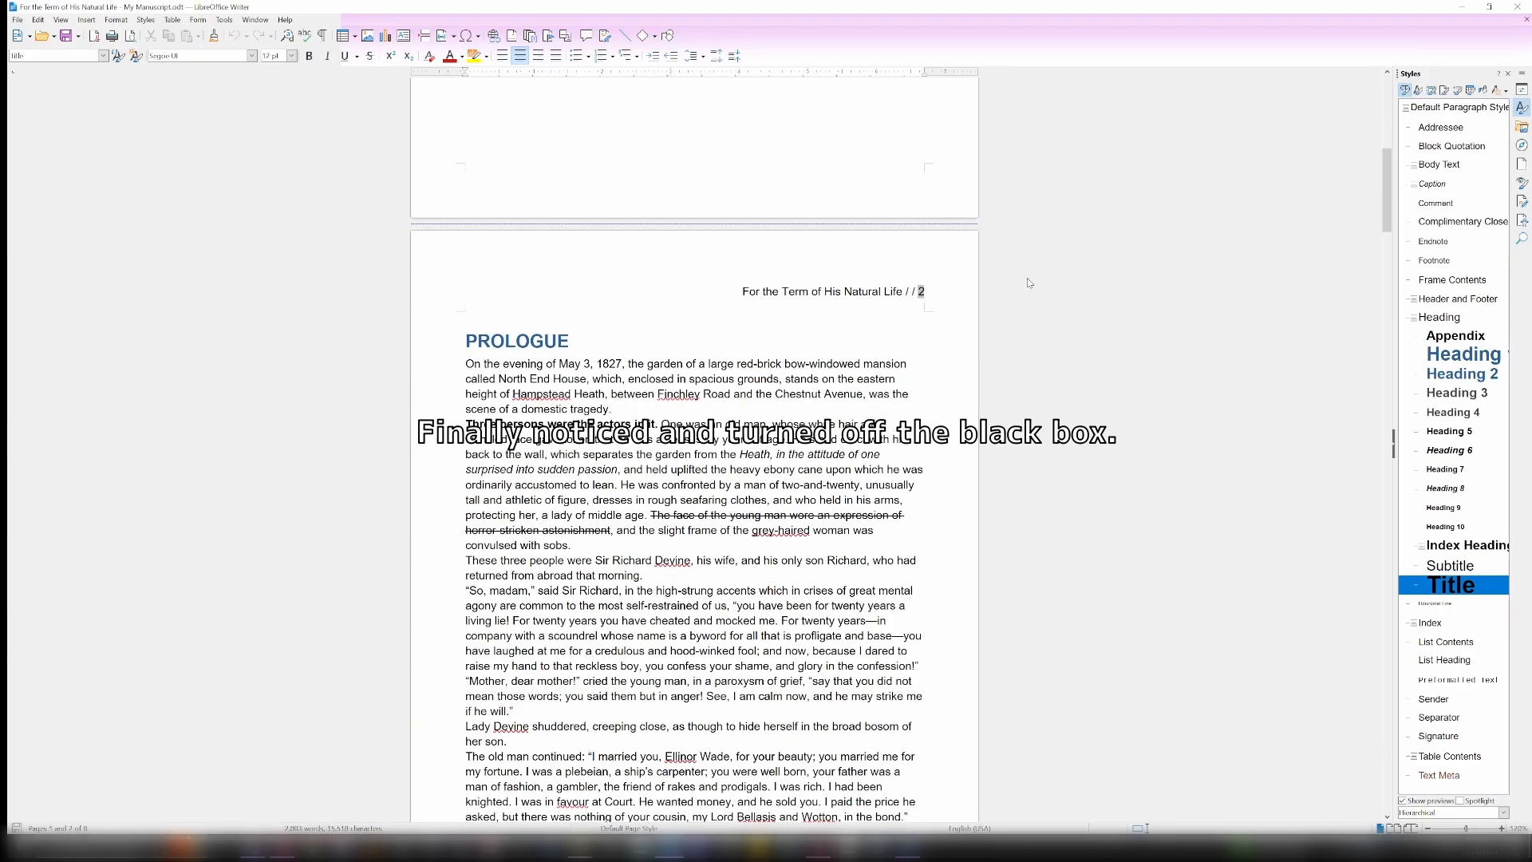
{"action": "scroll", "coordinate": [1029, 283], "scroll_direction": "down", "scroll_amount": 5}
{"action": "scroll", "coordinate": [626, 246], "scroll_direction": "up", "scroll_amount": 1}
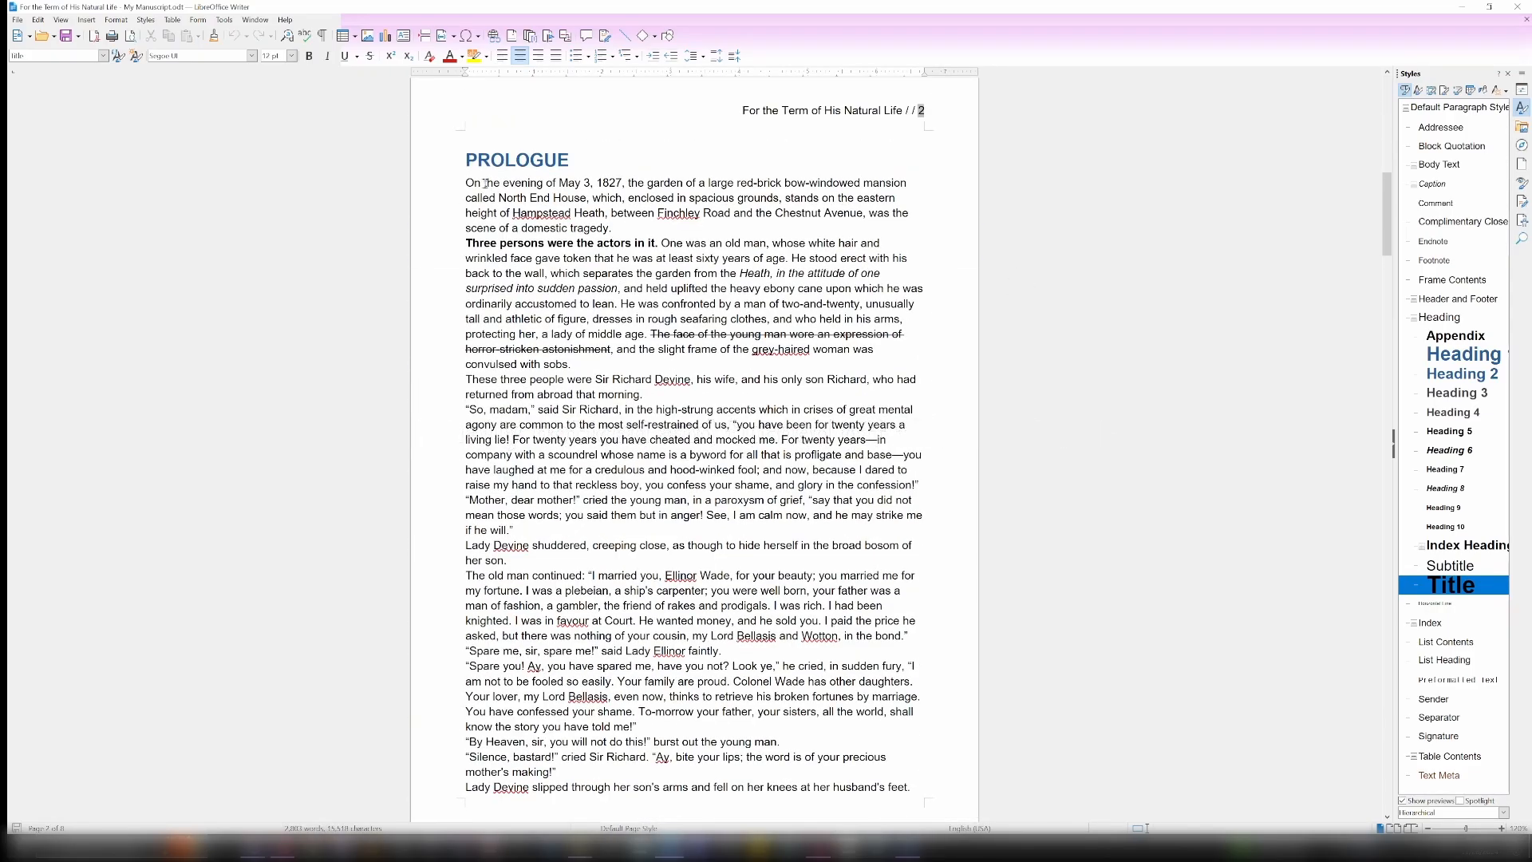
{"action": "scroll", "coordinate": [821, 172], "scroll_direction": "up", "scroll_amount": 2}
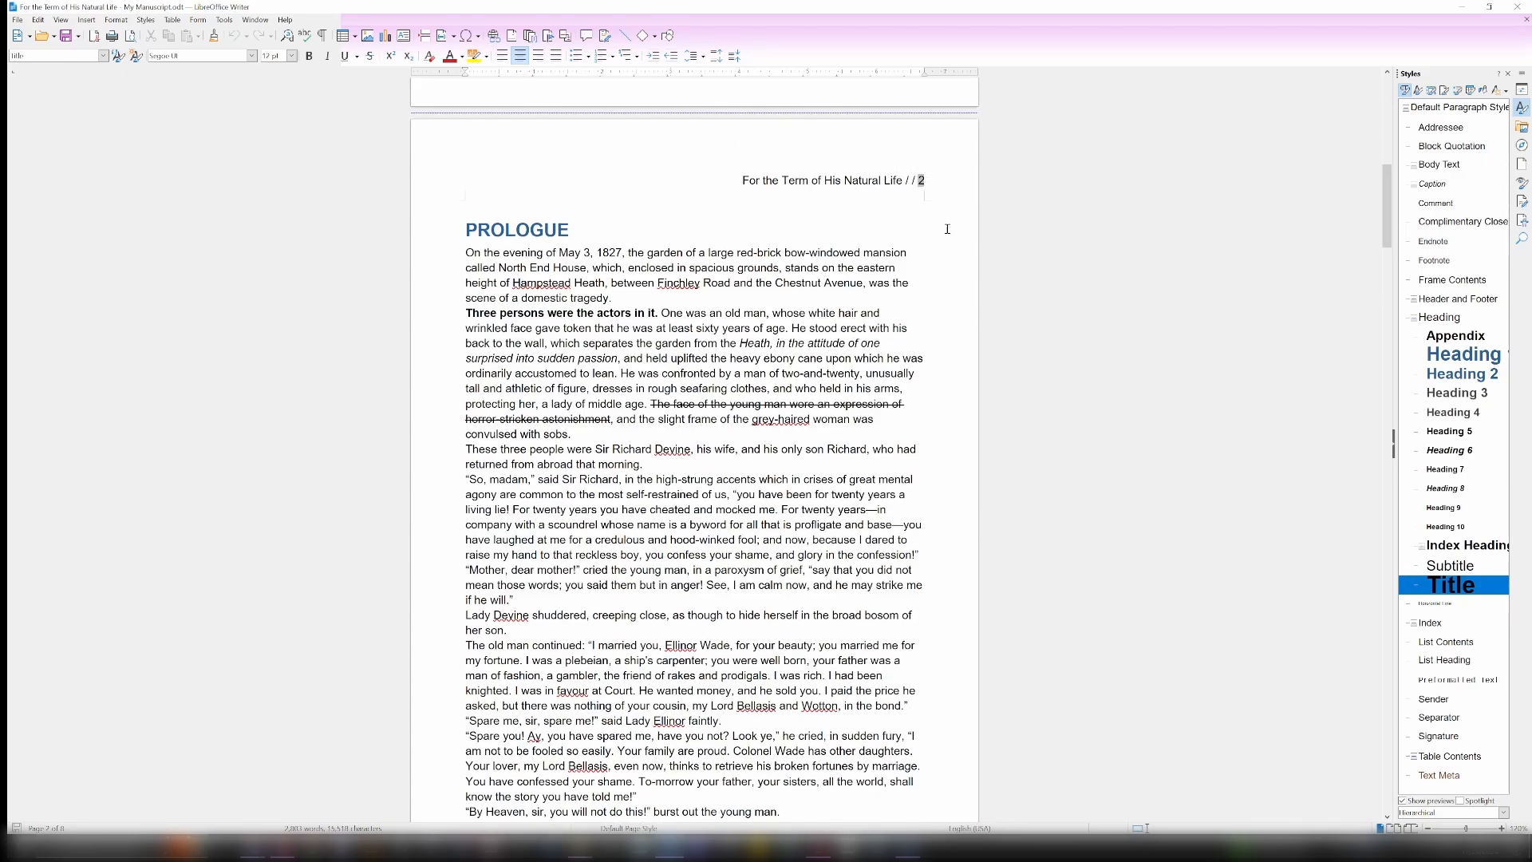
{"action": "scroll", "coordinate": [988, 271], "scroll_direction": "down", "scroll_amount": 18}
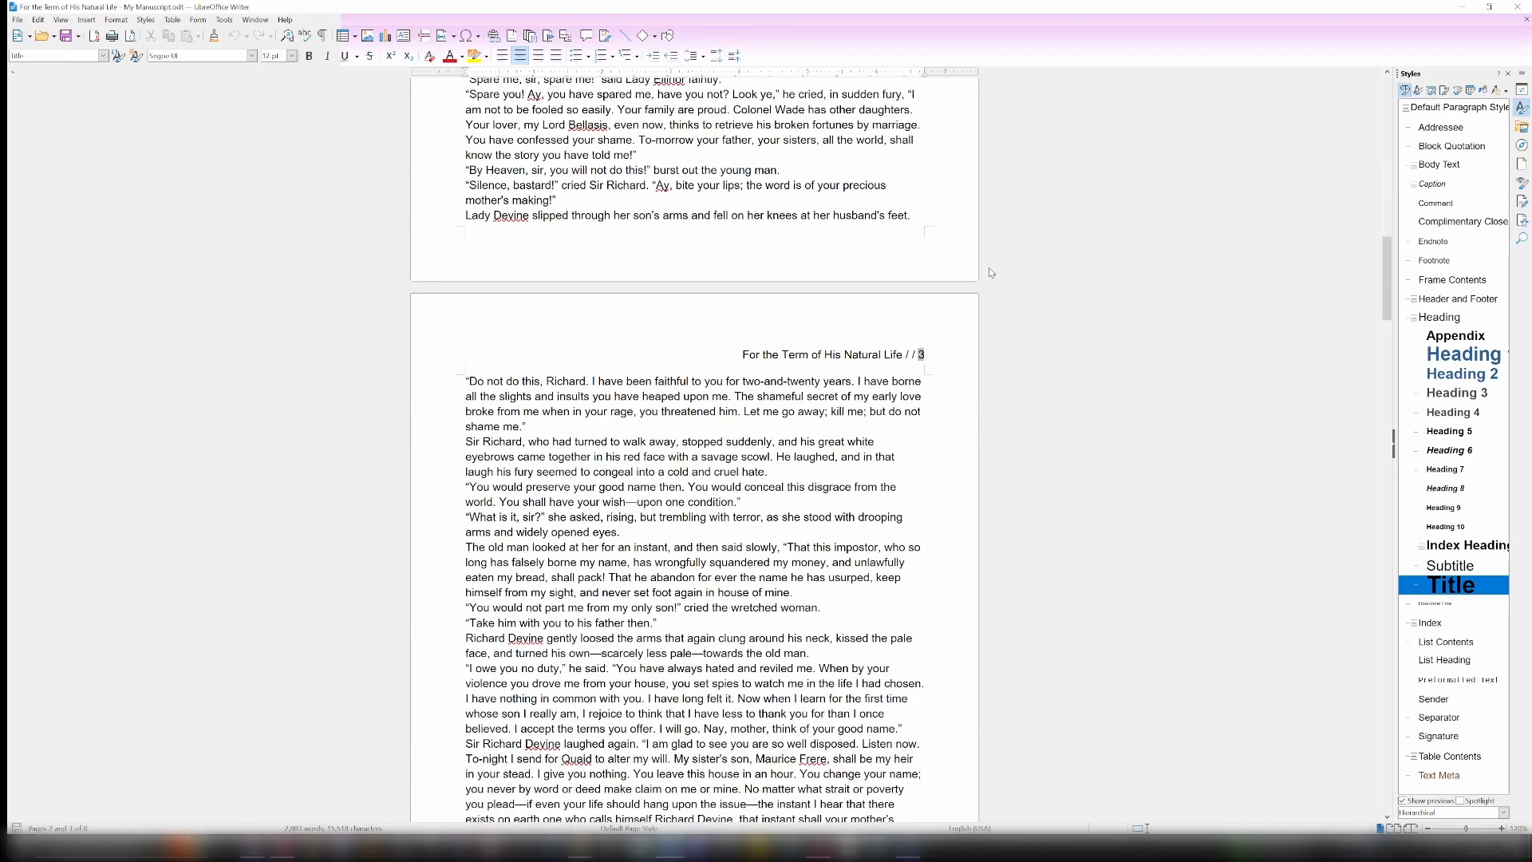
{"action": "scroll", "coordinate": [988, 272], "scroll_direction": "down", "scroll_amount": 1}
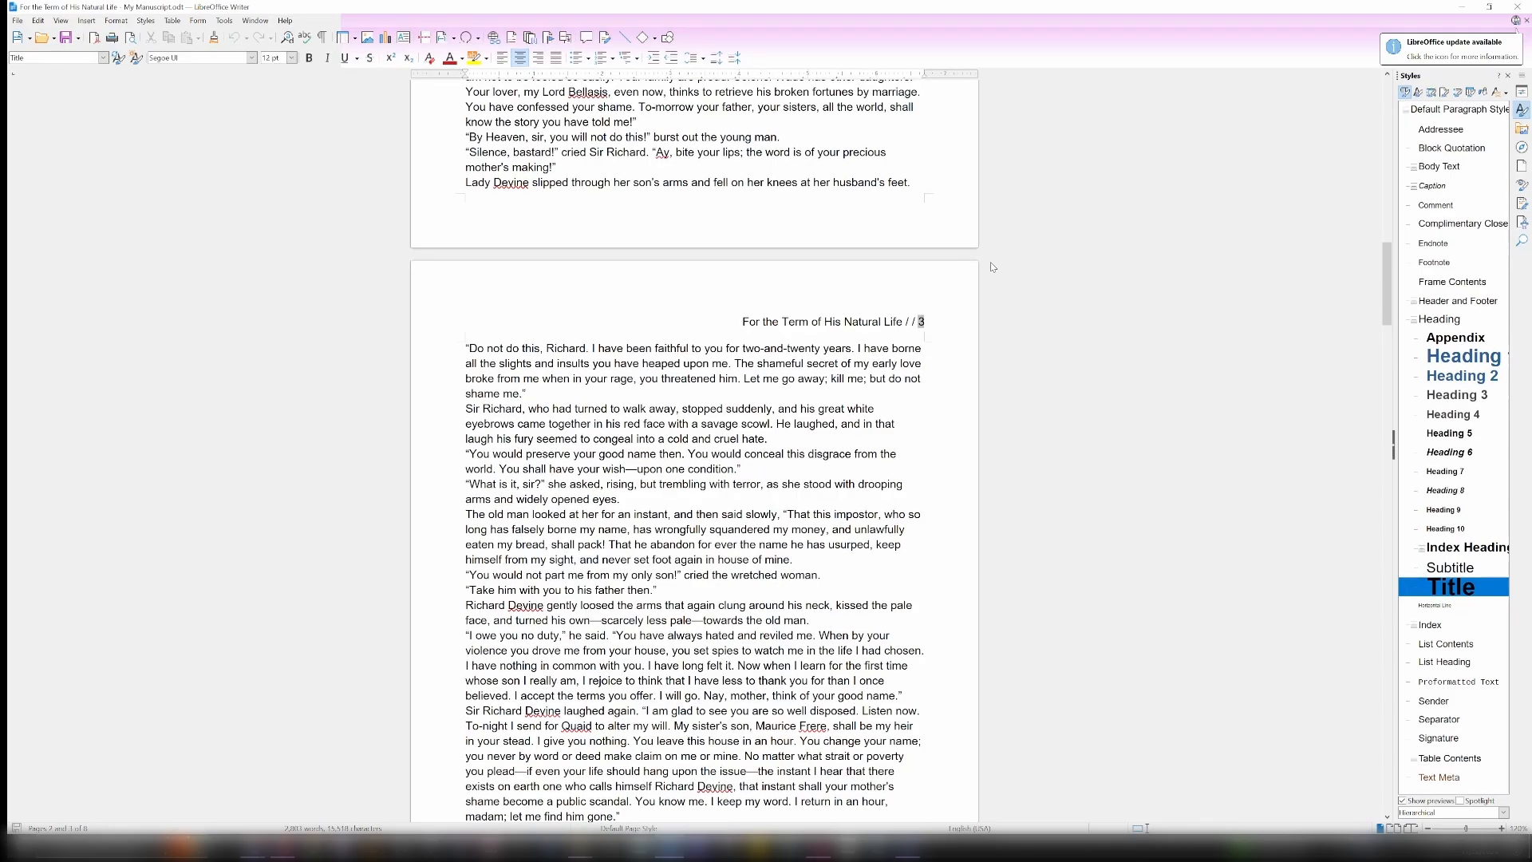
{"action": "scroll", "coordinate": [991, 267], "scroll_direction": "down", "scroll_amount": 8}
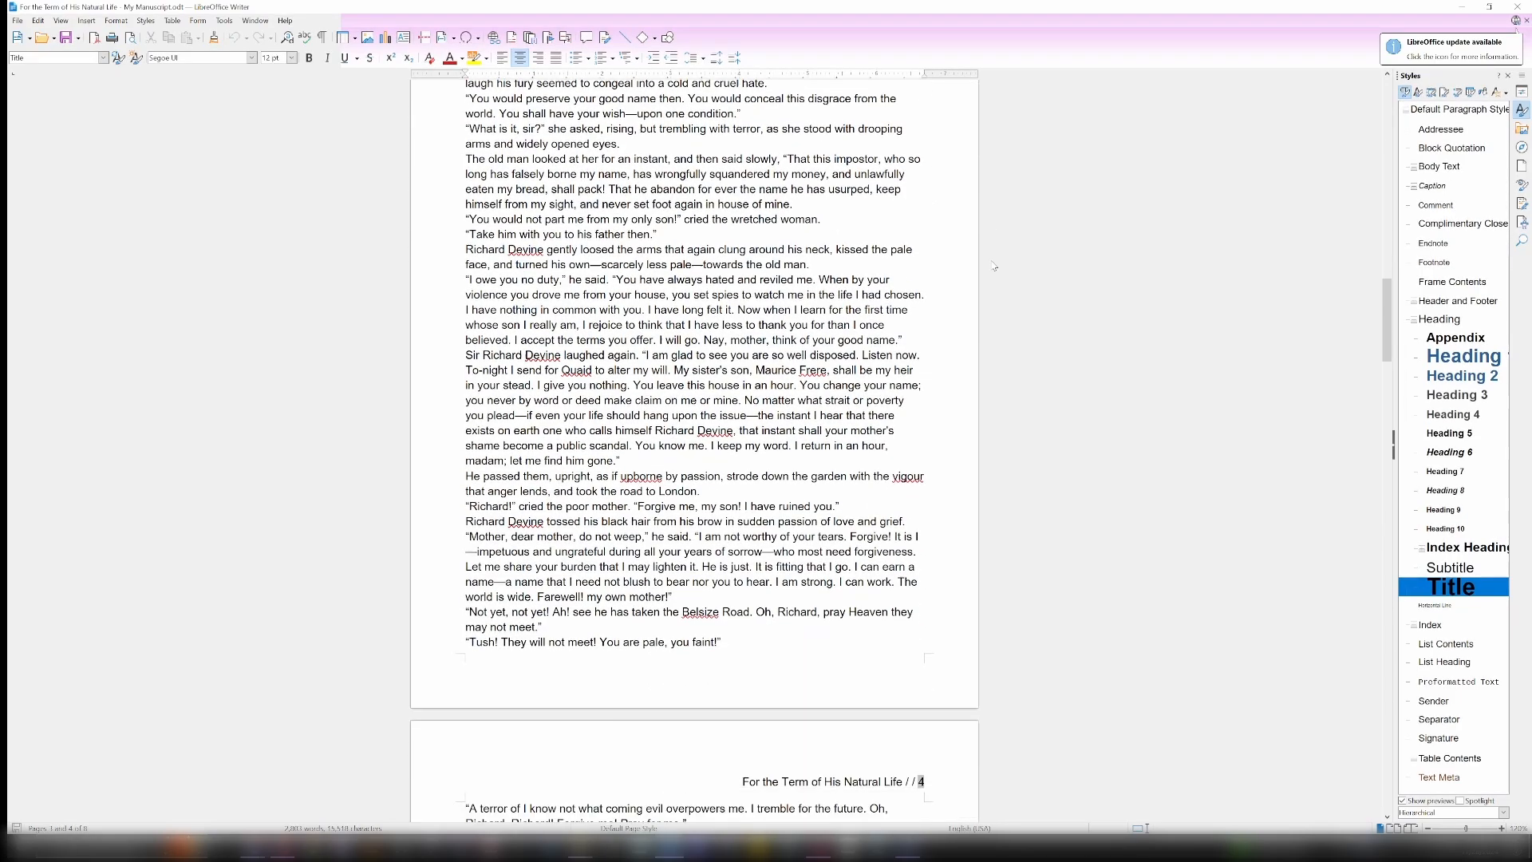
{"action": "scroll", "coordinate": [994, 266], "scroll_direction": "down", "scroll_amount": 2}
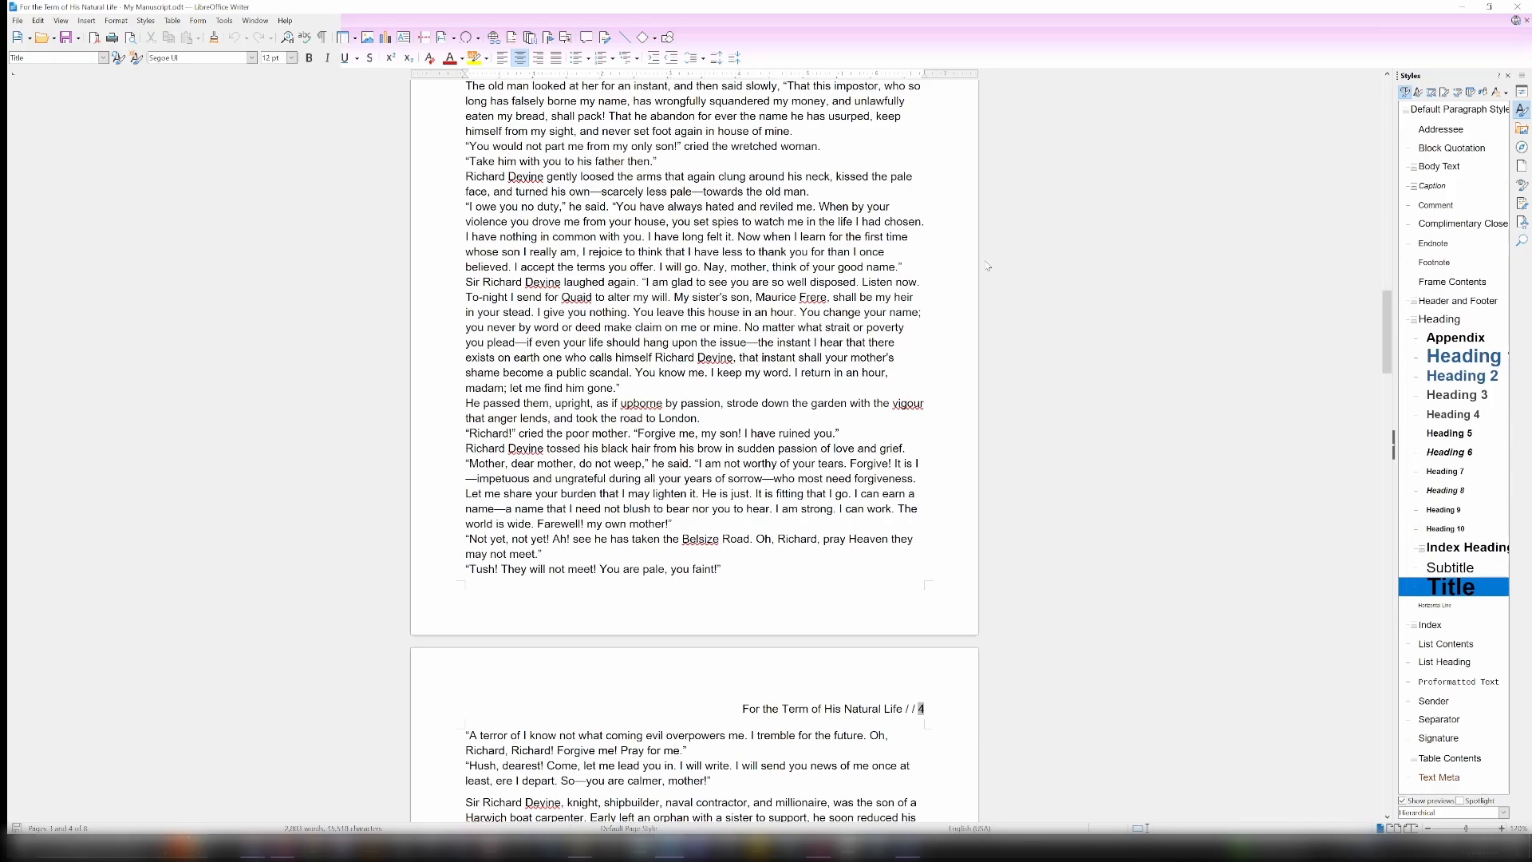
{"action": "scroll", "coordinate": [987, 266], "scroll_direction": "down", "scroll_amount": 10}
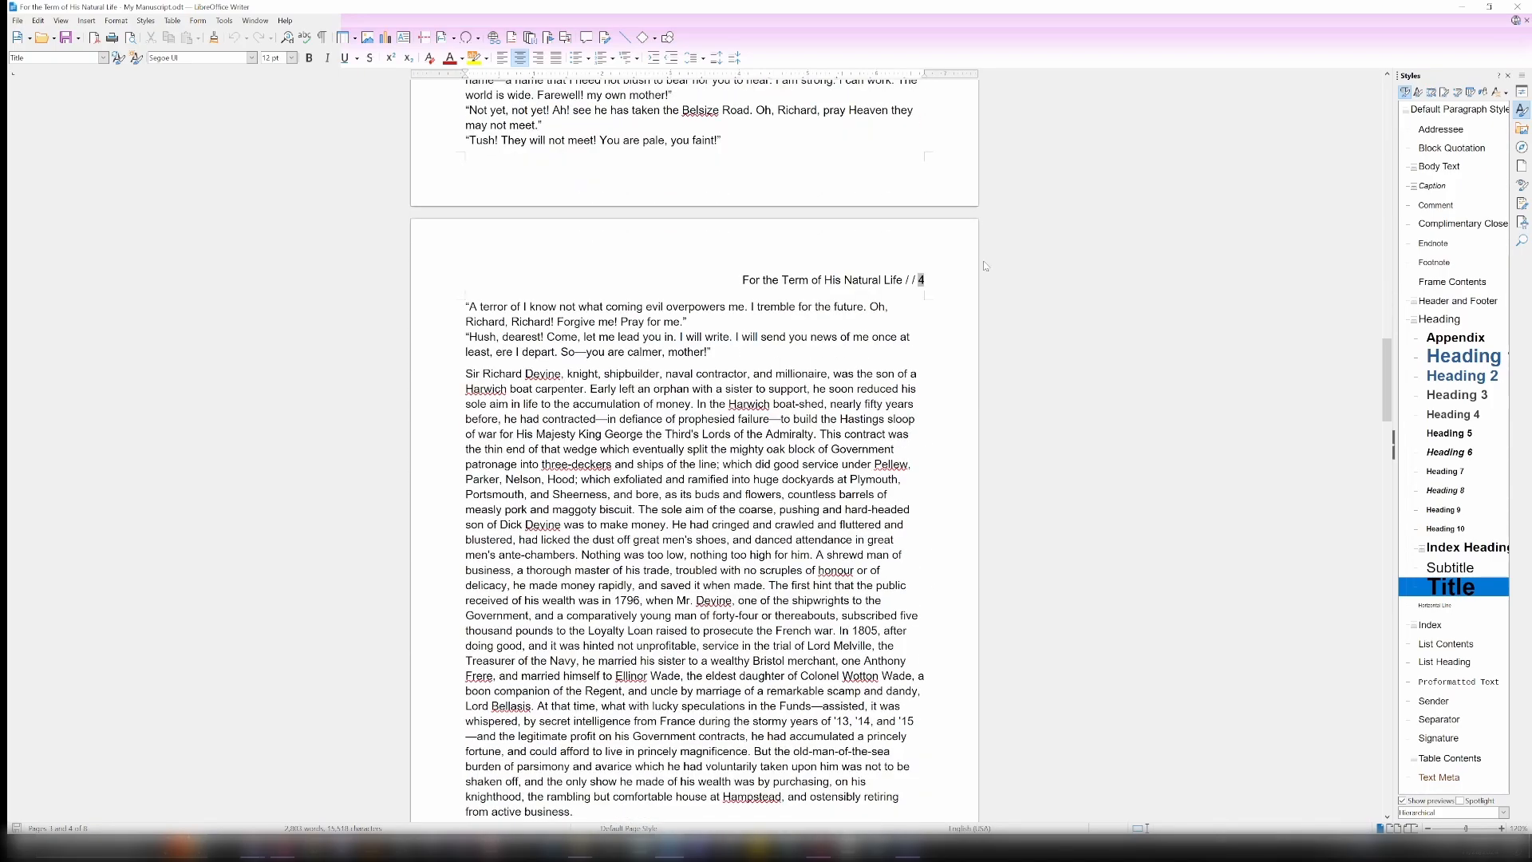
{"action": "scroll", "coordinate": [986, 265], "scroll_direction": "down", "scroll_amount": 7}
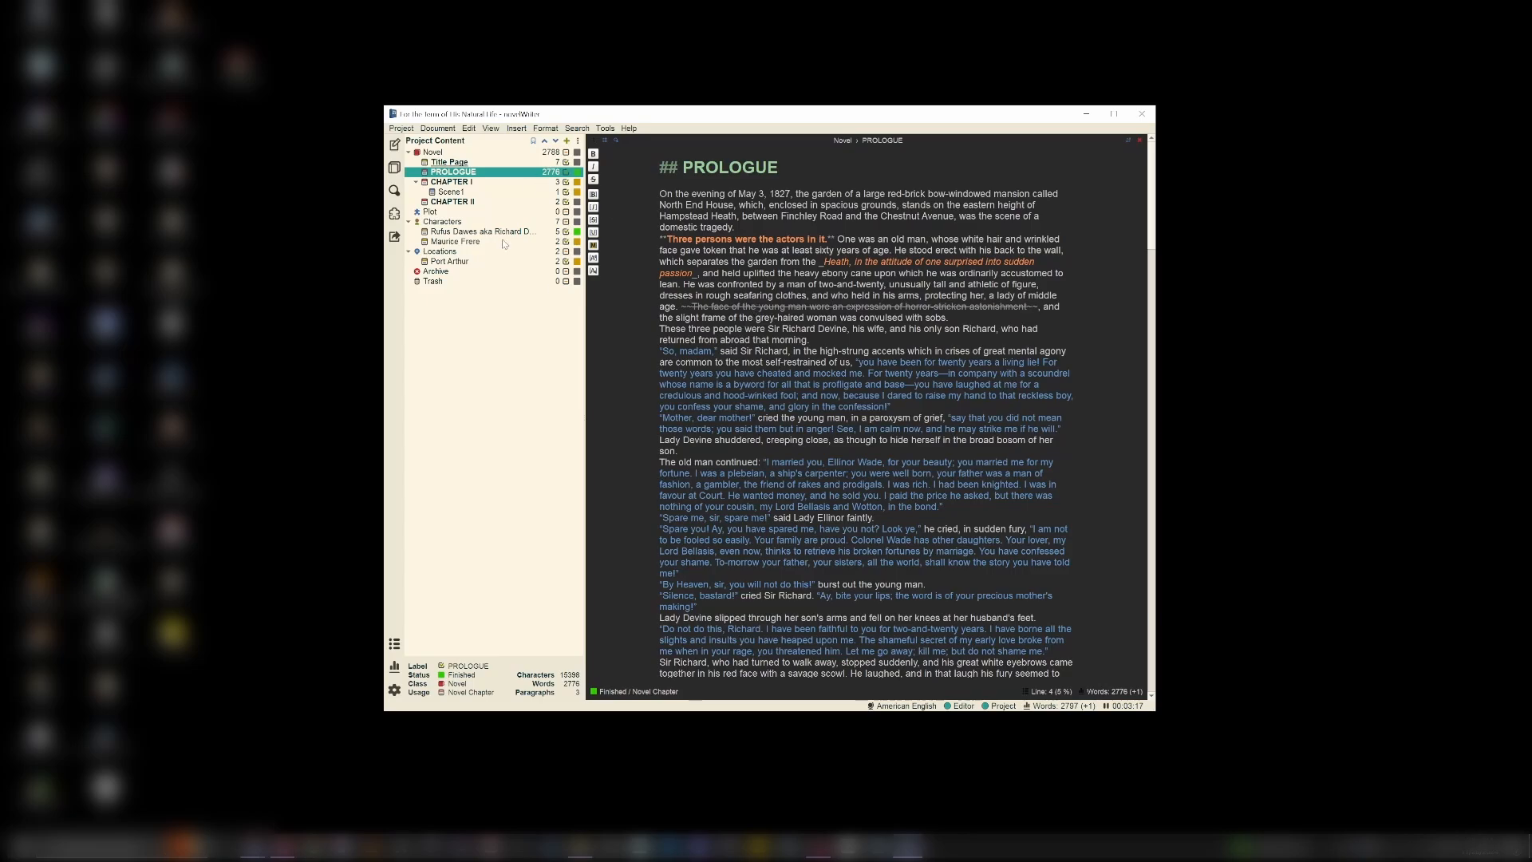
{"action": "left_click", "coordinate": [460, 182]}
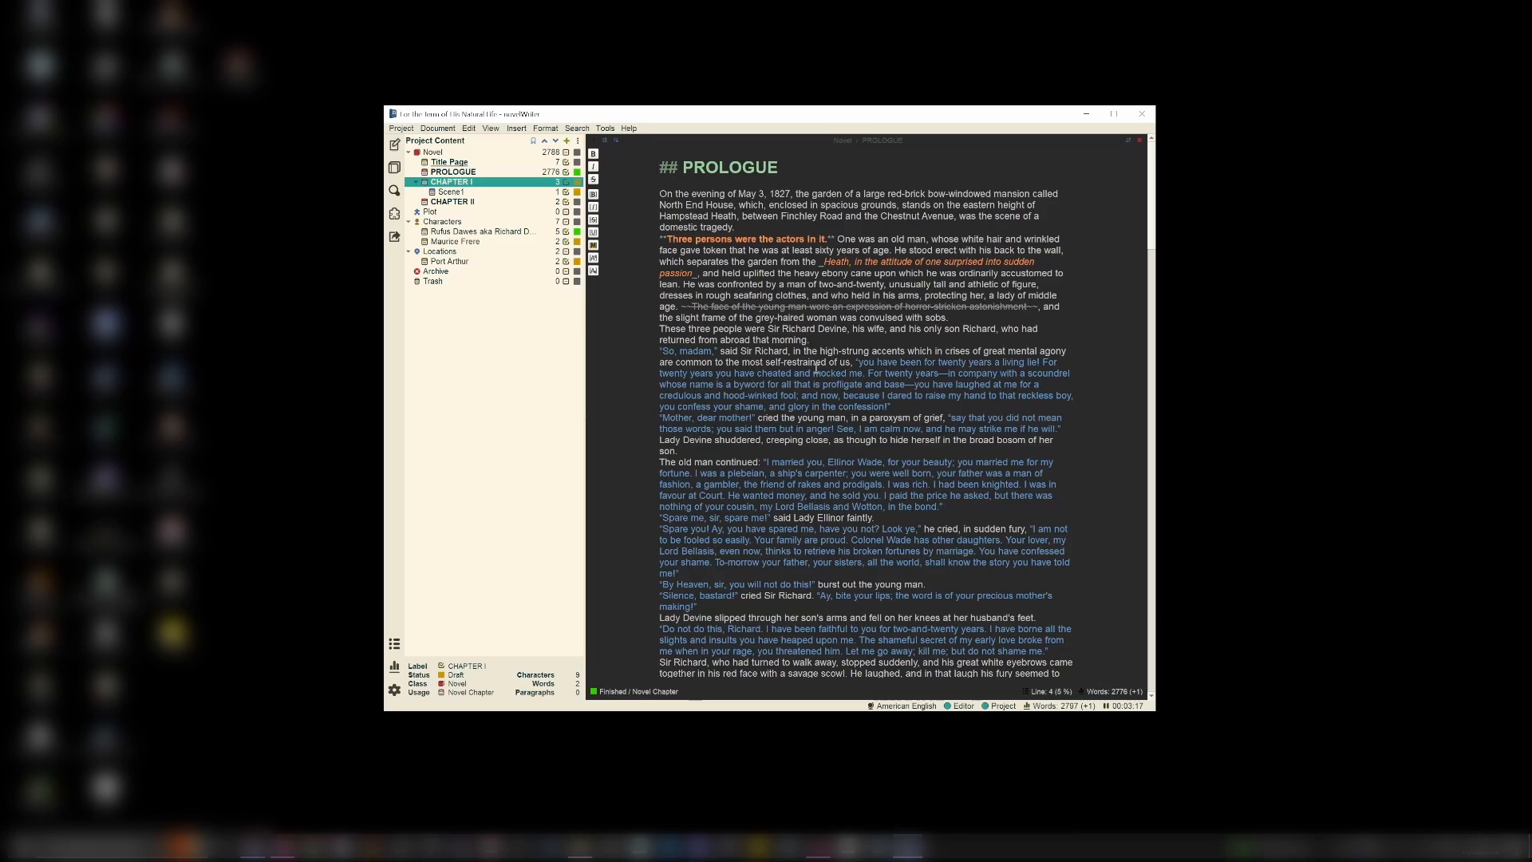
{"action": "scroll", "coordinate": [744, 317], "scroll_direction": "down", "scroll_amount": 10}
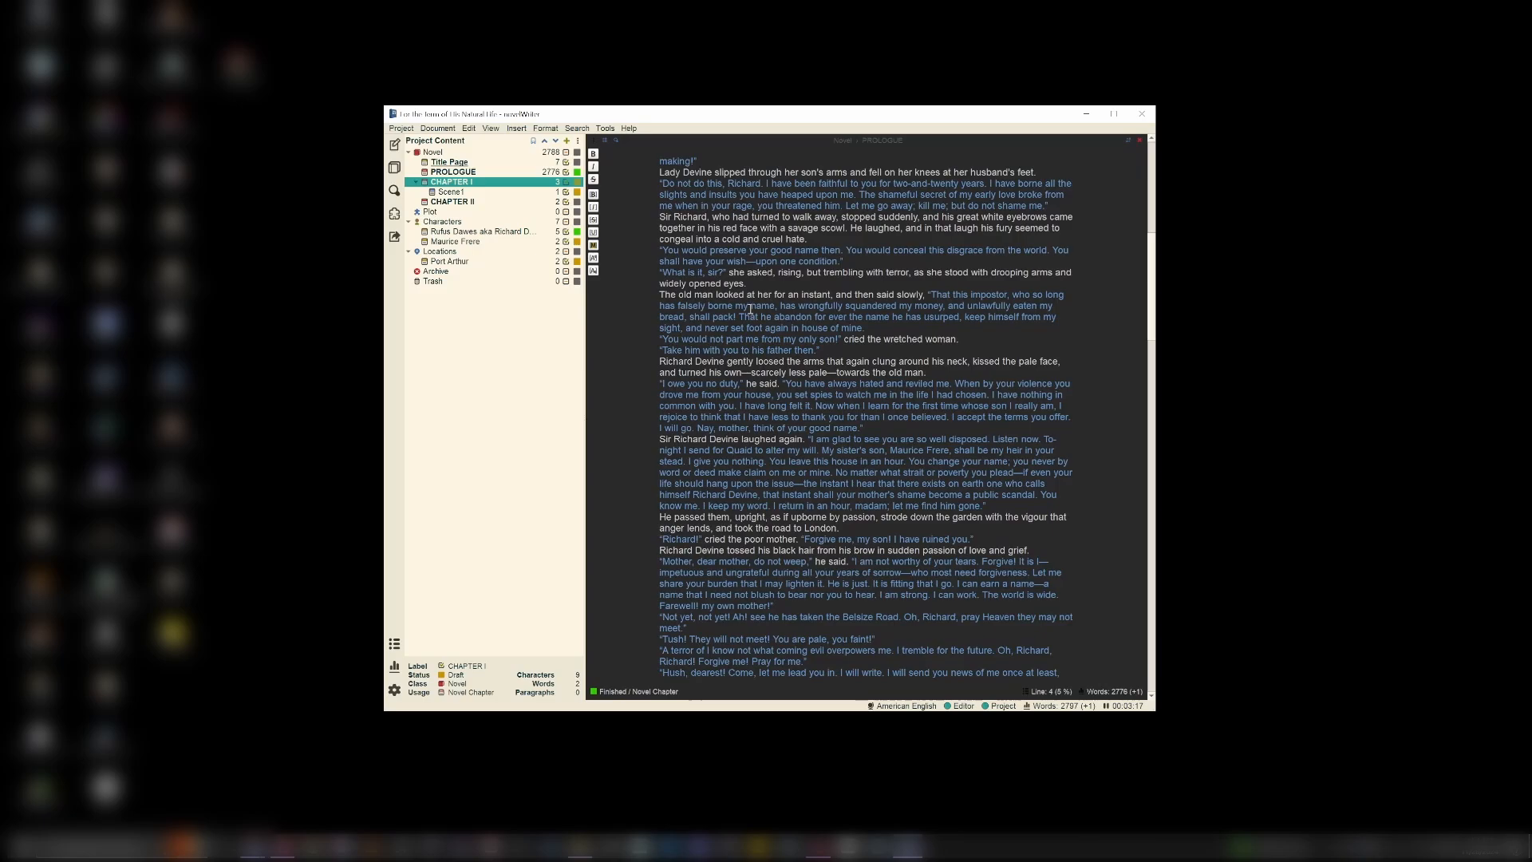
{"action": "scroll", "coordinate": [749, 310], "scroll_direction": "up", "scroll_amount": 10}
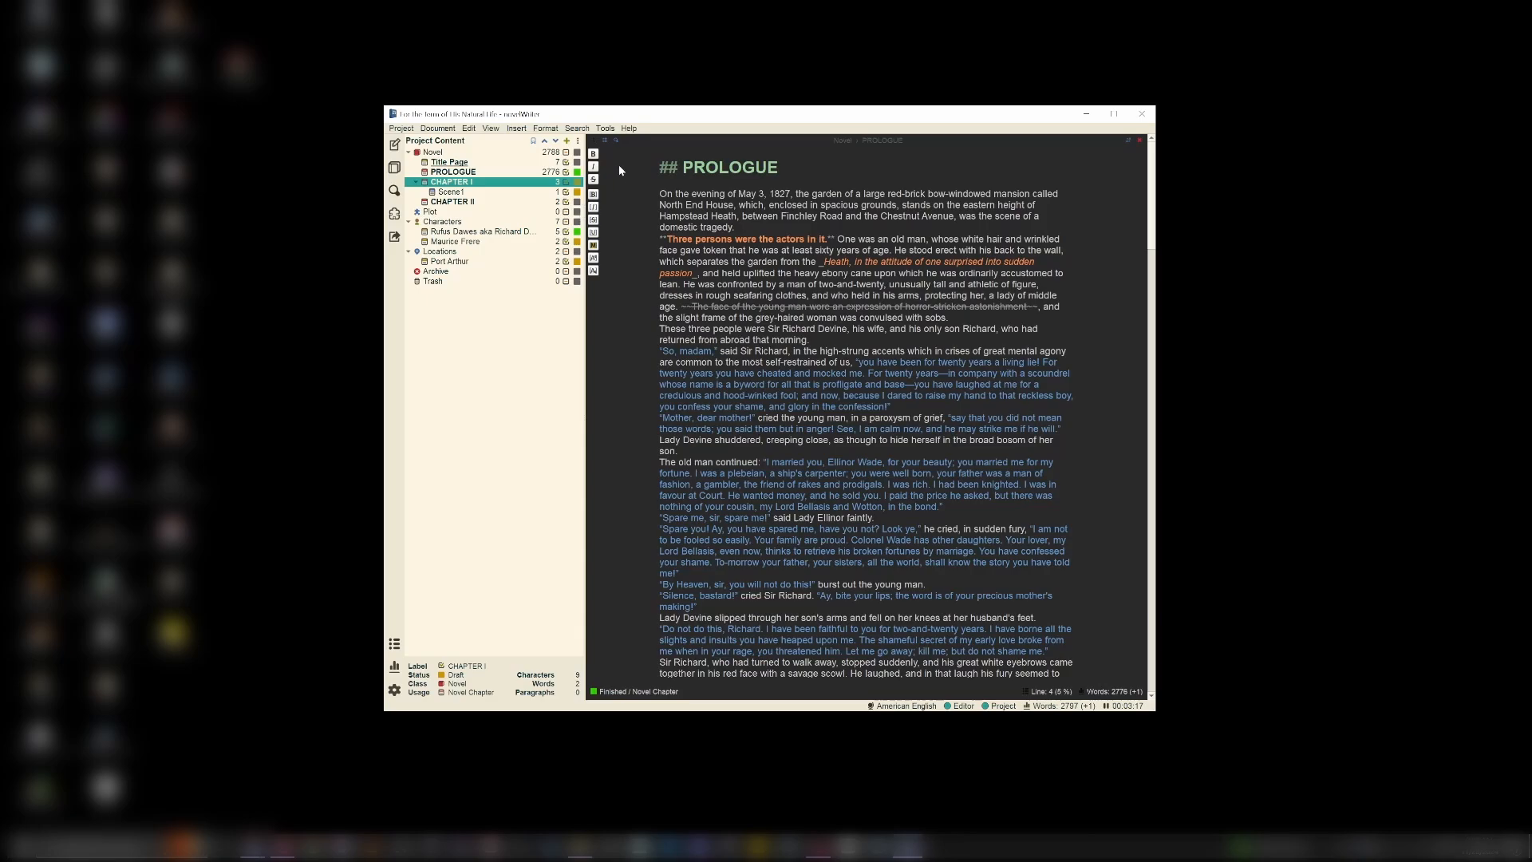
Step: Look at the project's writing statistics and close them
{"action": "left_click", "coordinate": [605, 129]}
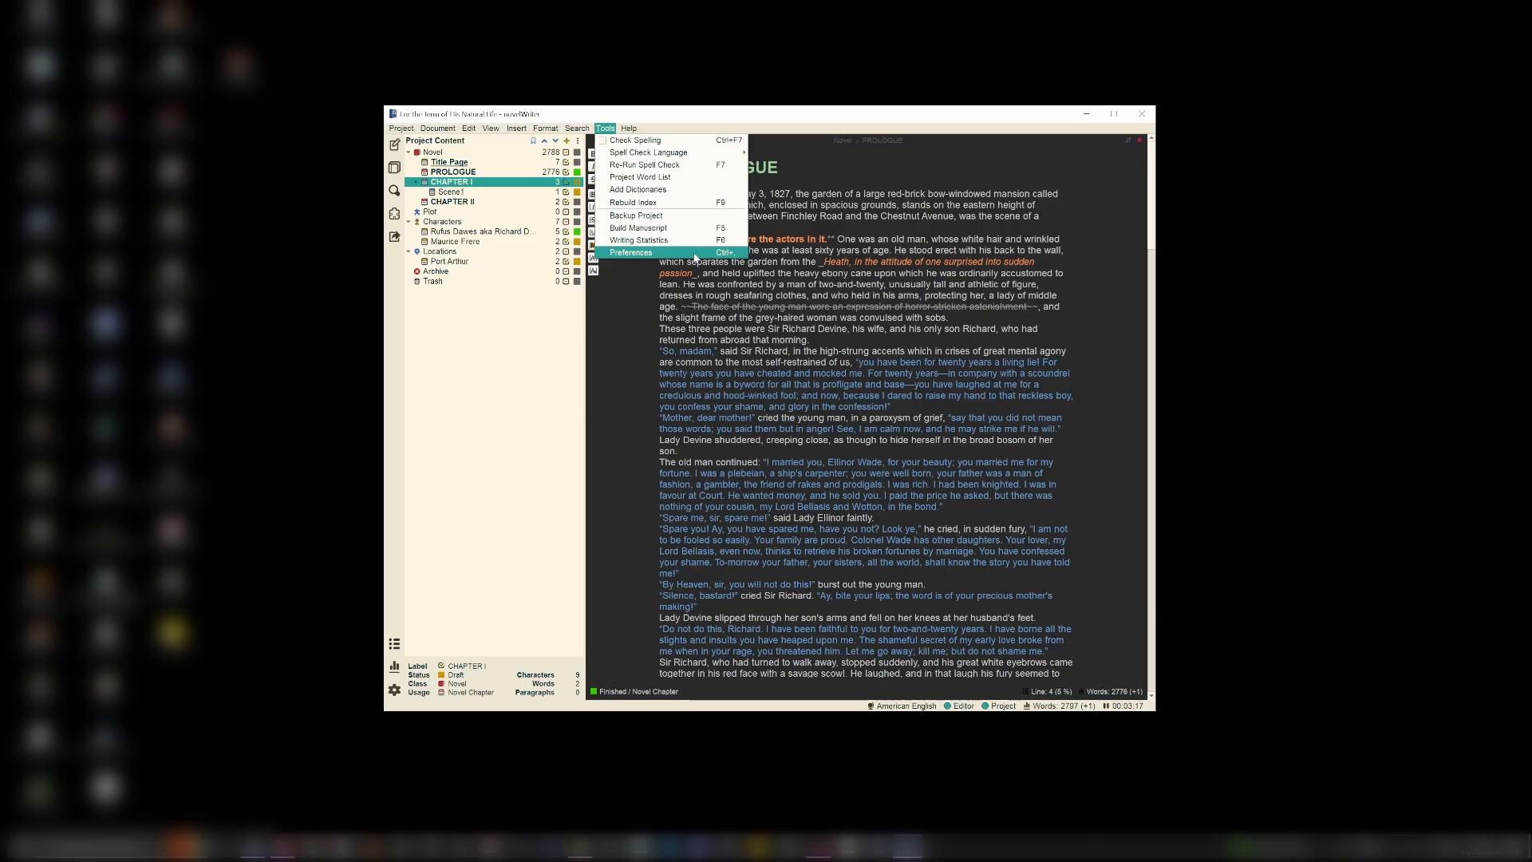
{"action": "left_click", "coordinate": [632, 241]}
{"action": "left_click", "coordinate": [922, 264]}
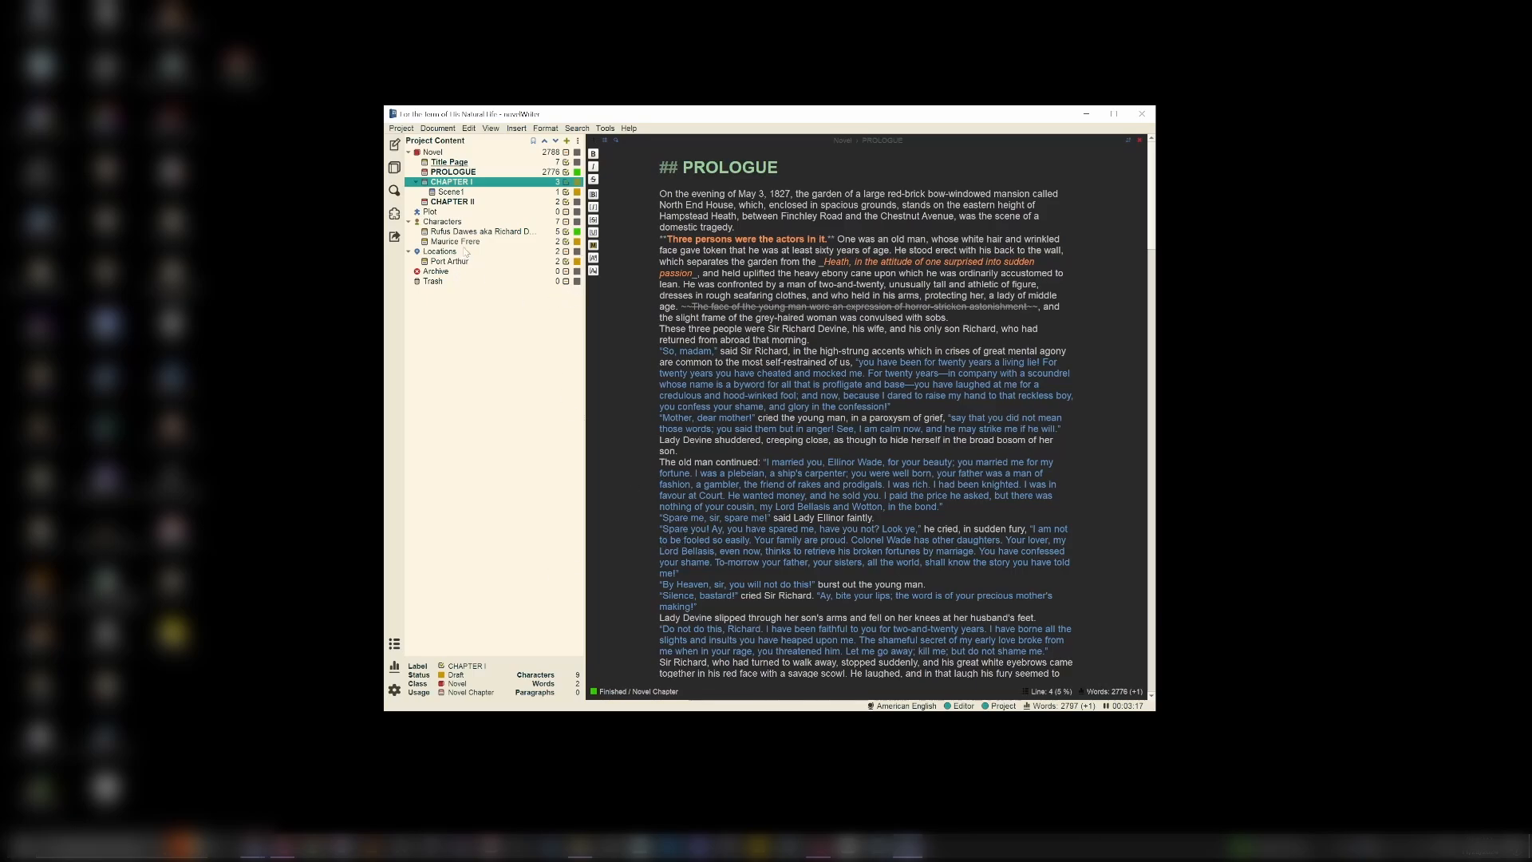
Step: Open the Scene1 document under CHAPTER I and look through the insertable tags, references and special comments
{"action": "double_click", "coordinate": [461, 193]}
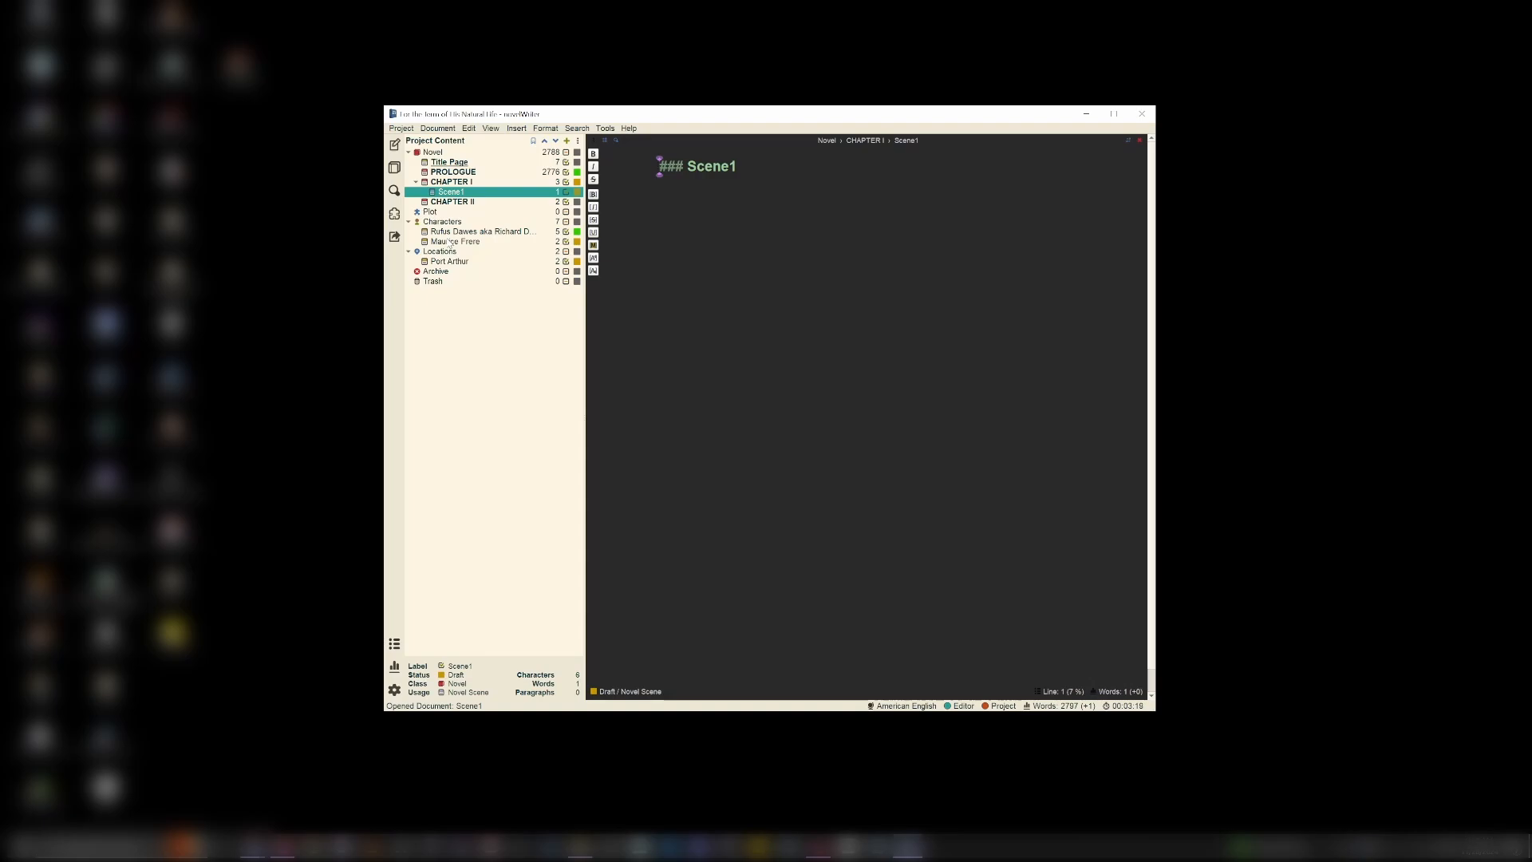
{"action": "left_click", "coordinate": [666, 236]}
{"action": "left_click", "coordinate": [517, 128]}
{"action": "mouse_move", "coordinate": [614, 205]}
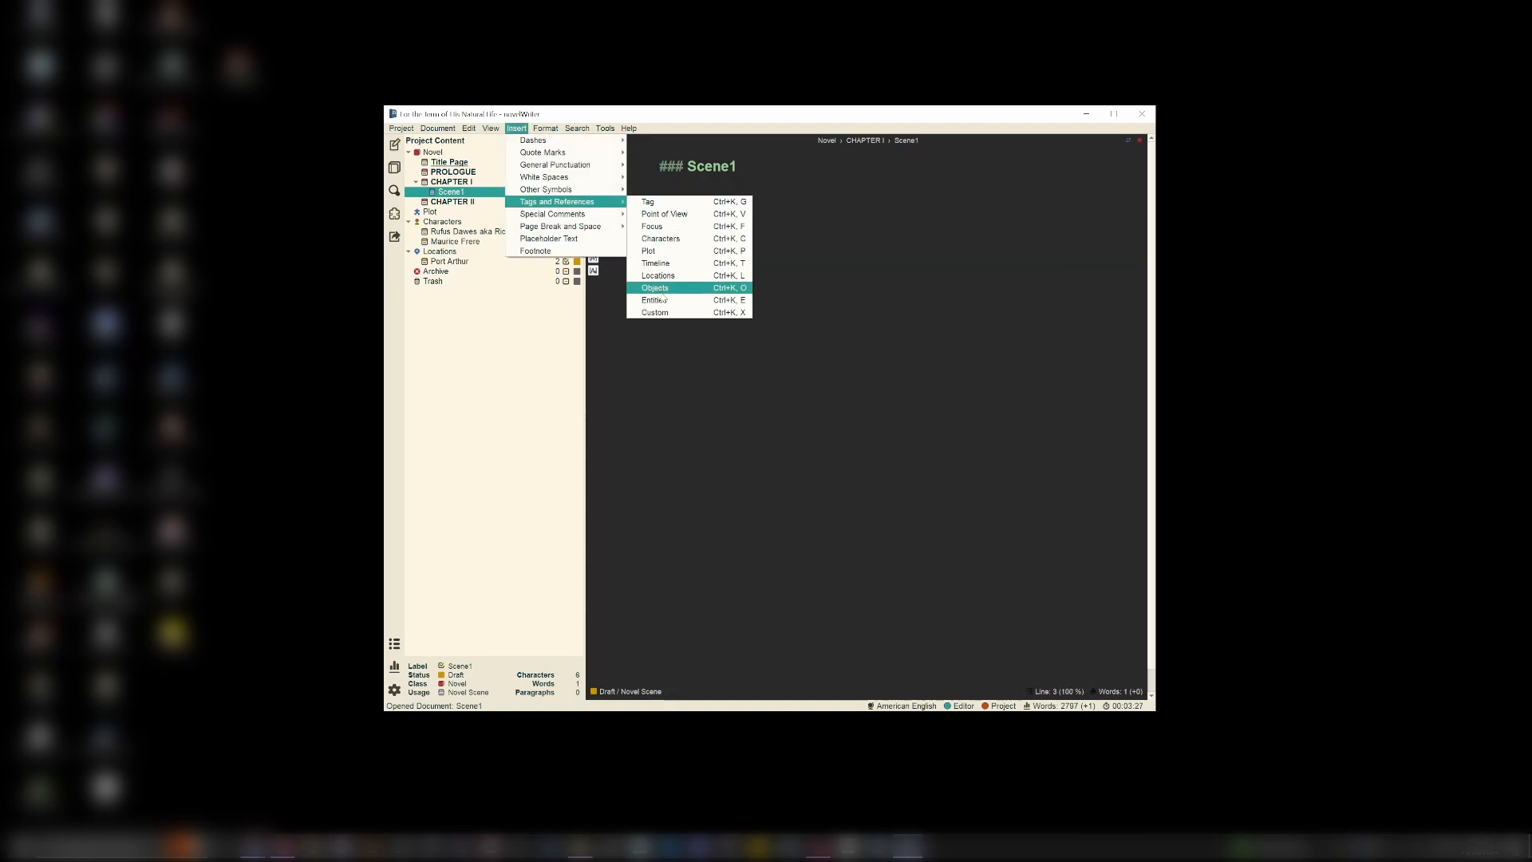
{"action": "mouse_move", "coordinate": [572, 218]}
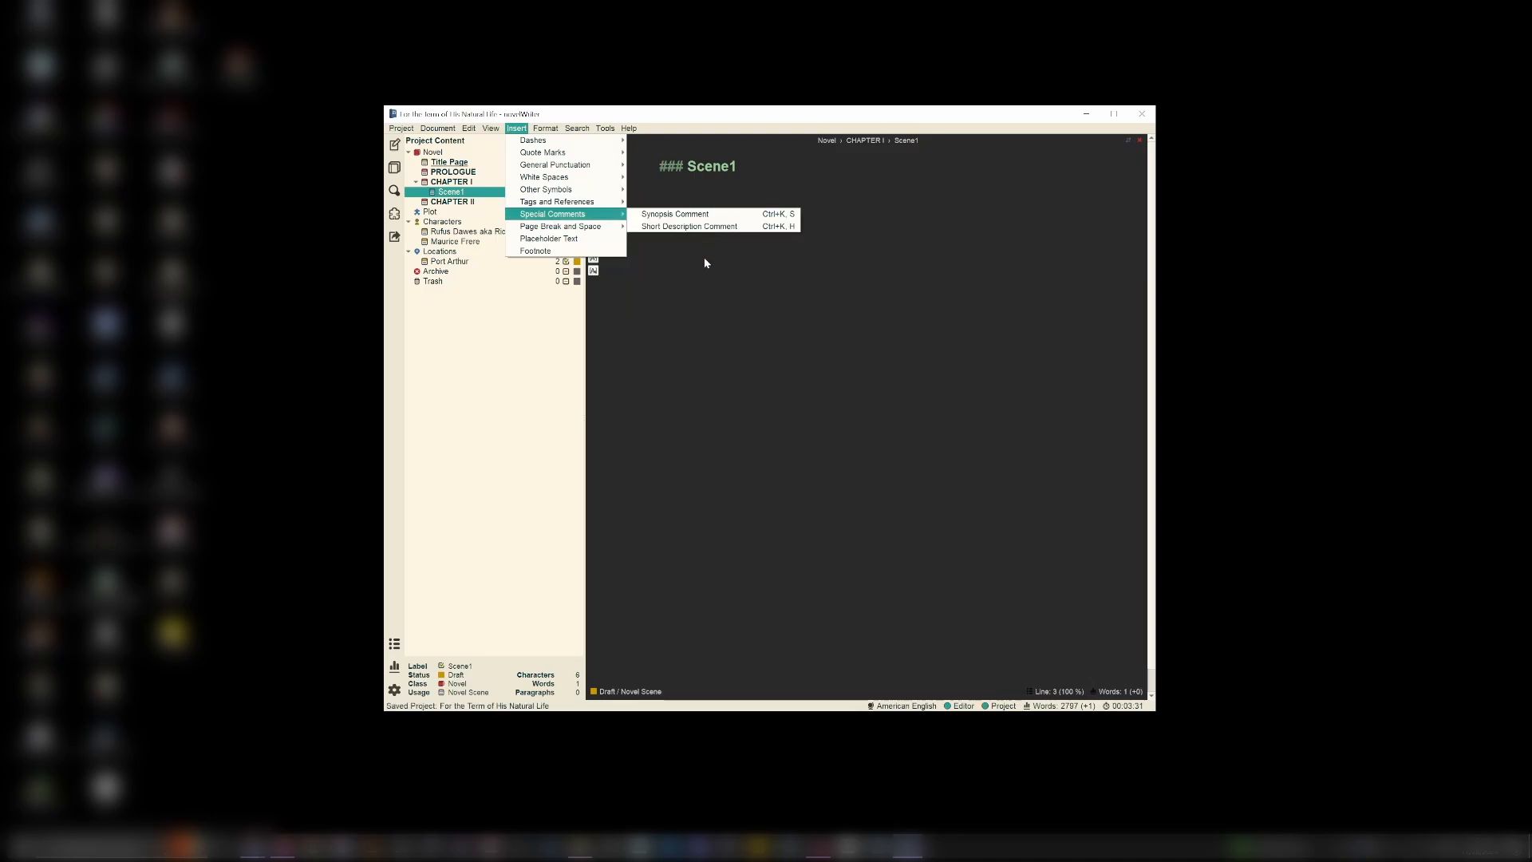
{"action": "left_click", "coordinate": [703, 259]}
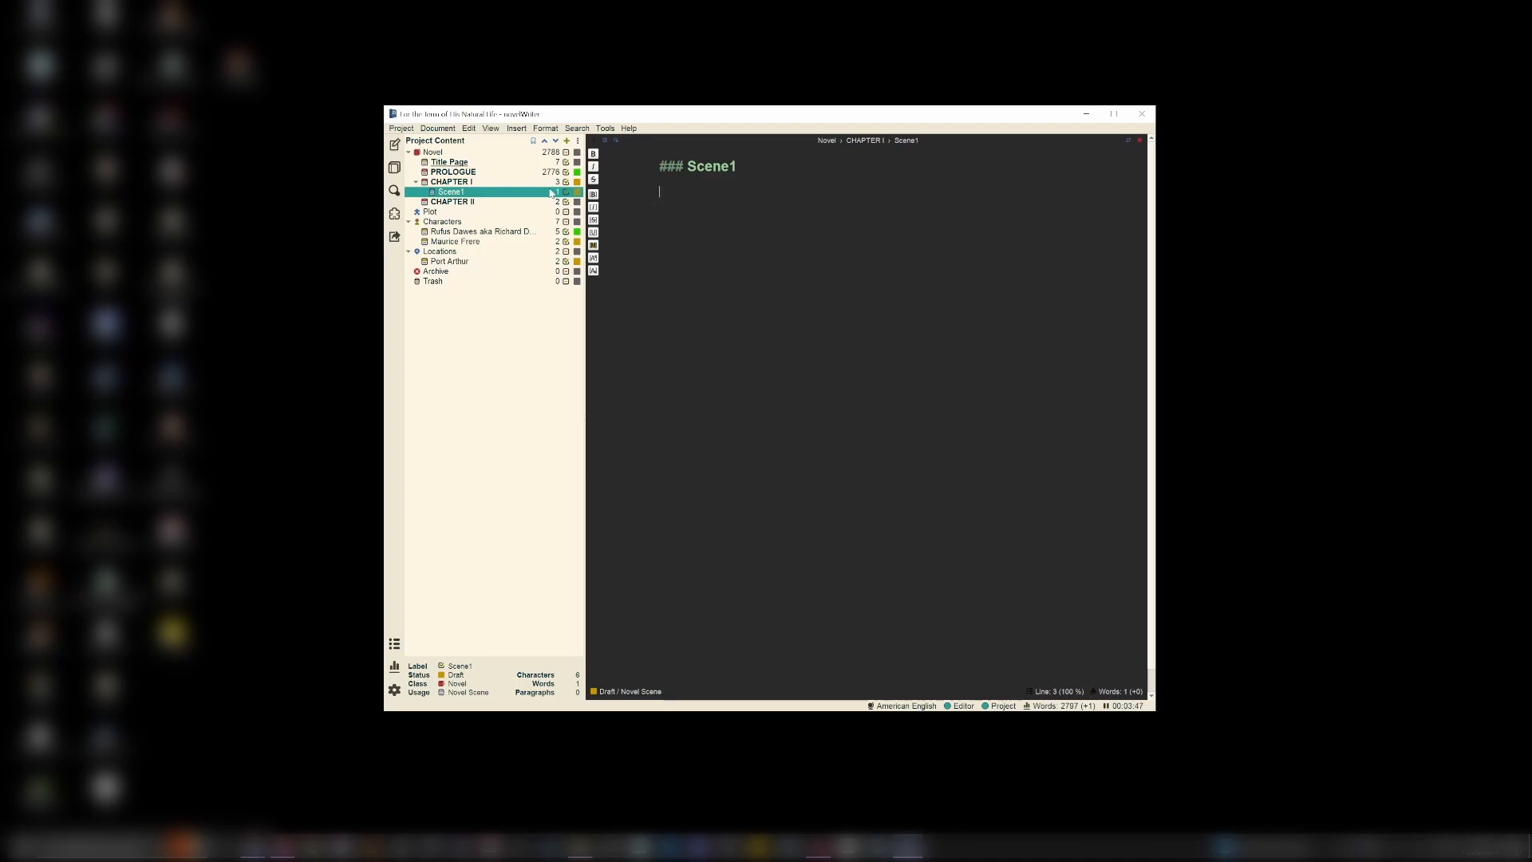
Step: Open the Title Page document, save the project and return to the PROLOGUE document
{"action": "double_click", "coordinate": [466, 163]}
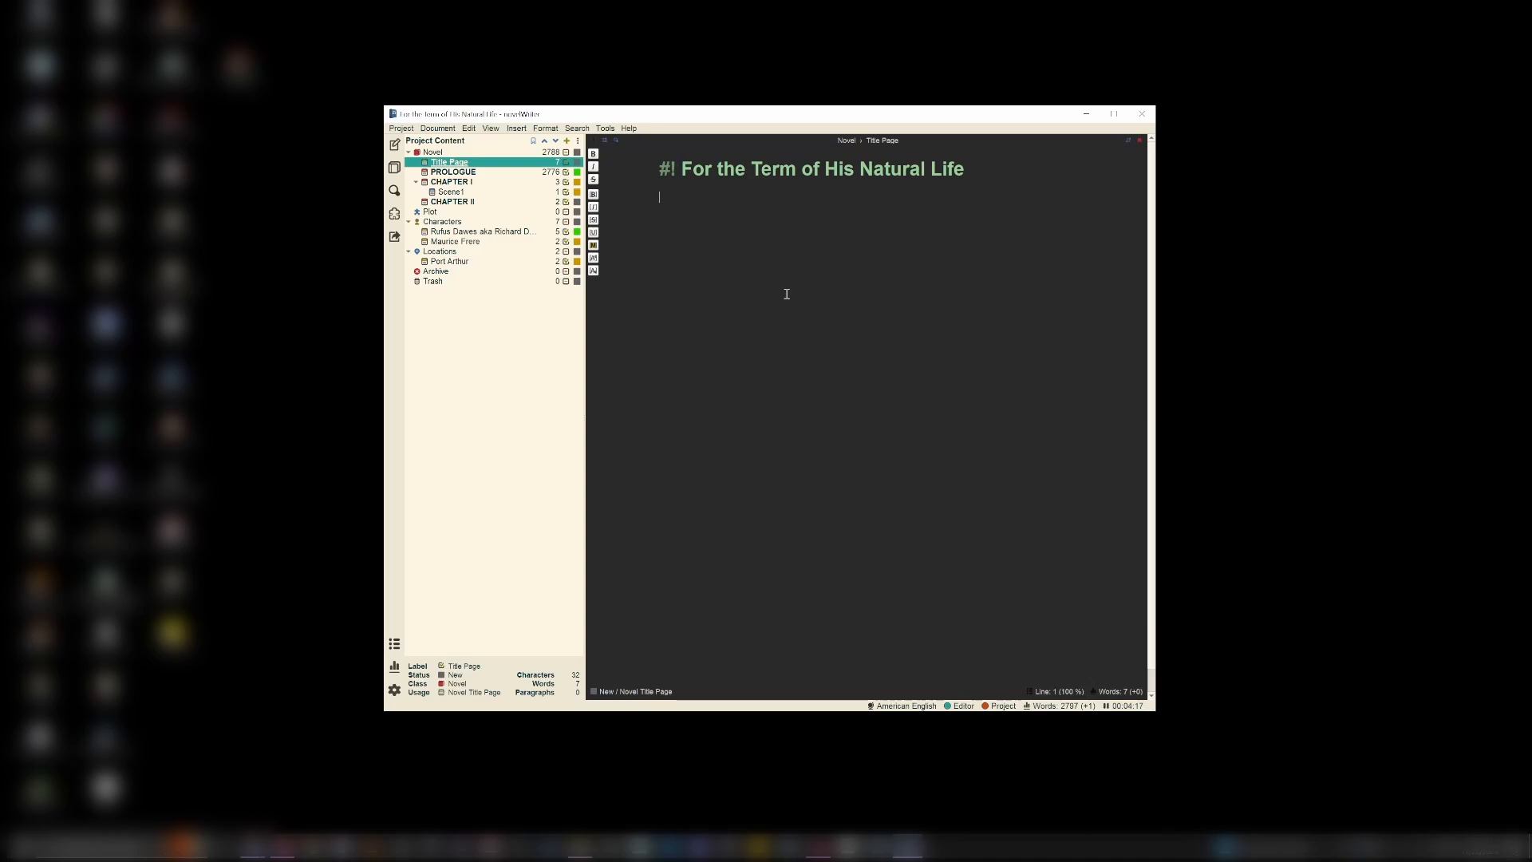
{"action": "key", "text": "ctrl+shift+s"}
{"action": "double_click", "coordinate": [453, 172]}
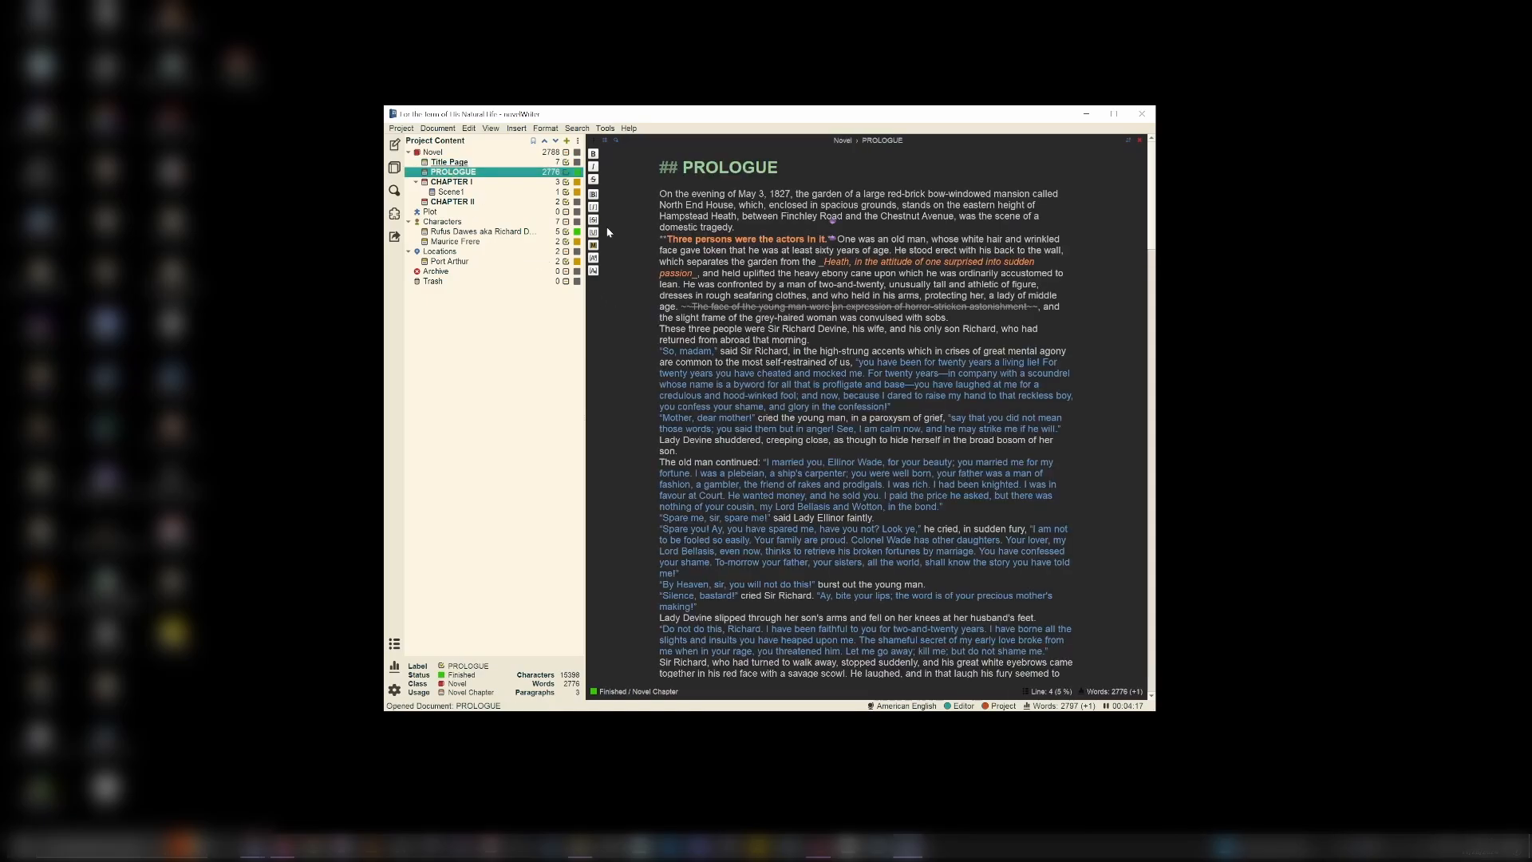